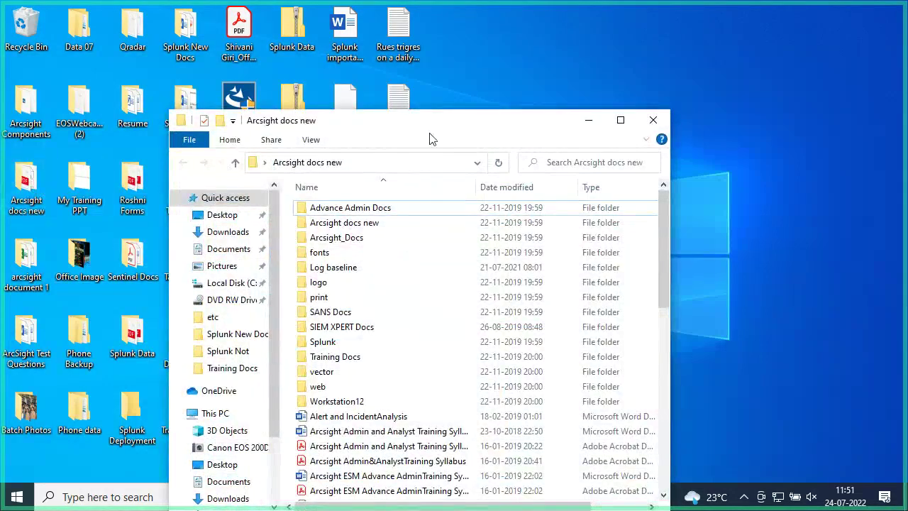
# Step: Close and reopen the Arcsight docs new folder, then open arcsight document 1 and reposition its window
pyautogui.click(649, 125)
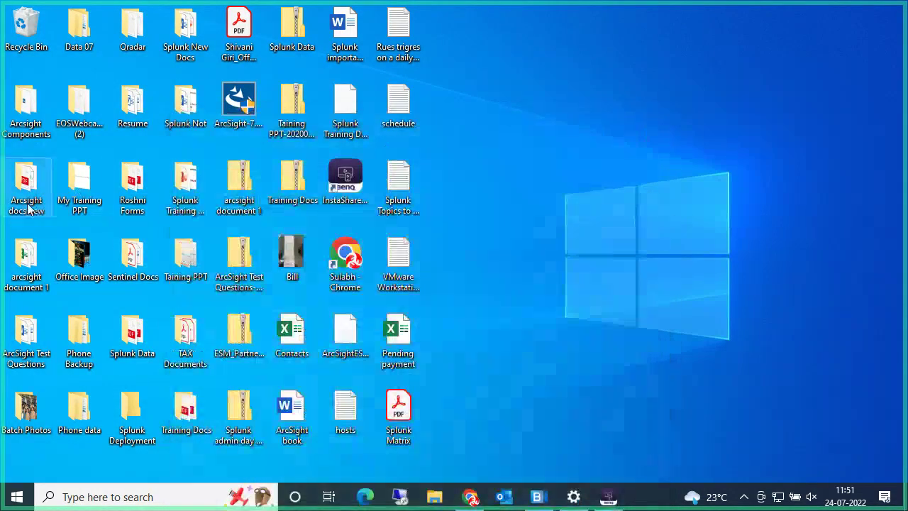
pyautogui.doubleClick(26, 202)
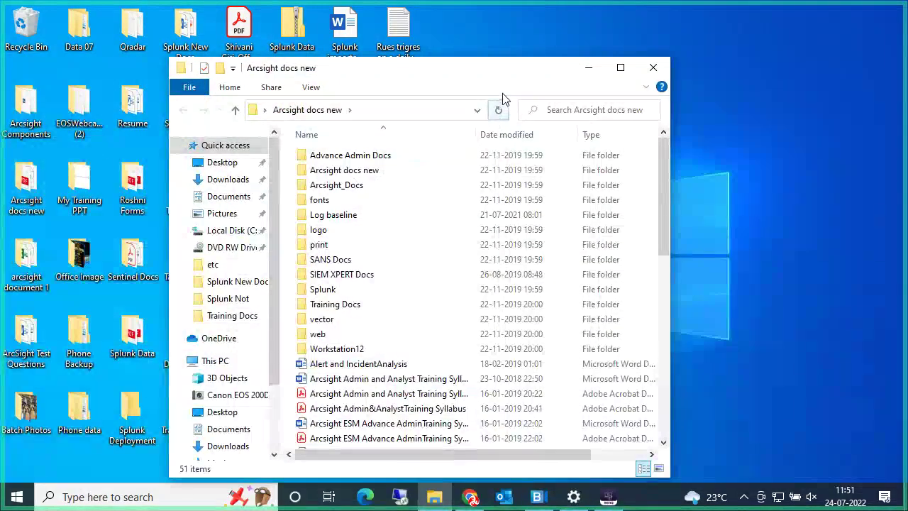
pyautogui.click(652, 69)
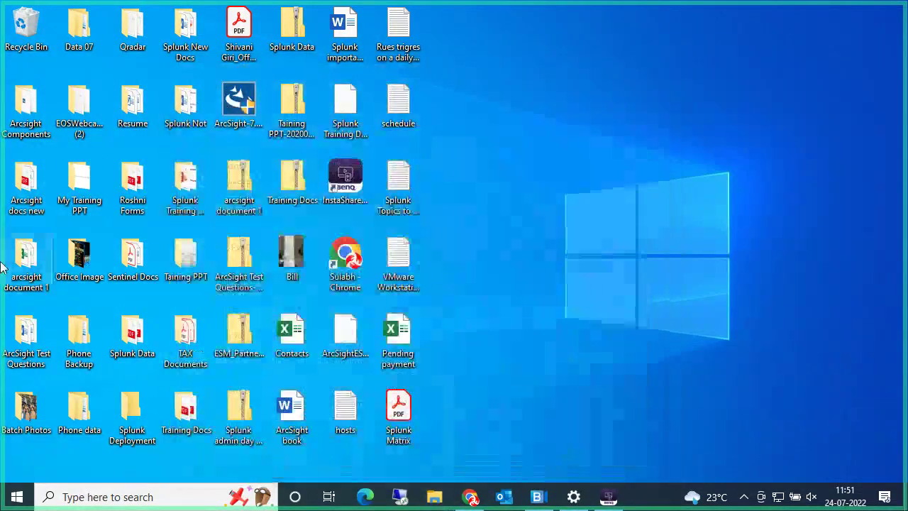
pyautogui.doubleClick(26, 266)
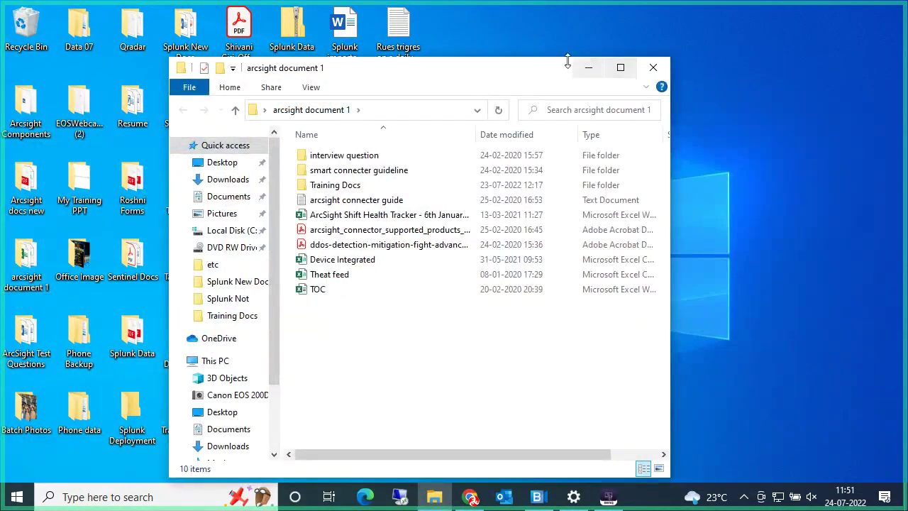
pyautogui.moveTo(513, 74); pyautogui.dragTo(665, 32)
# Step: Look inside the interview question and smart connecter guideline folders, returning to arcsight document 1 each time
pyautogui.doubleClick(523, 106)
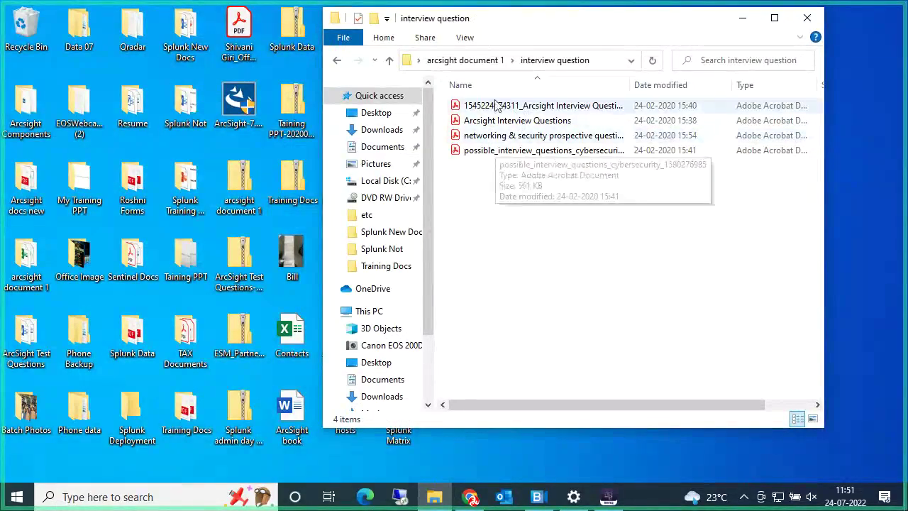
pyautogui.click(337, 61)
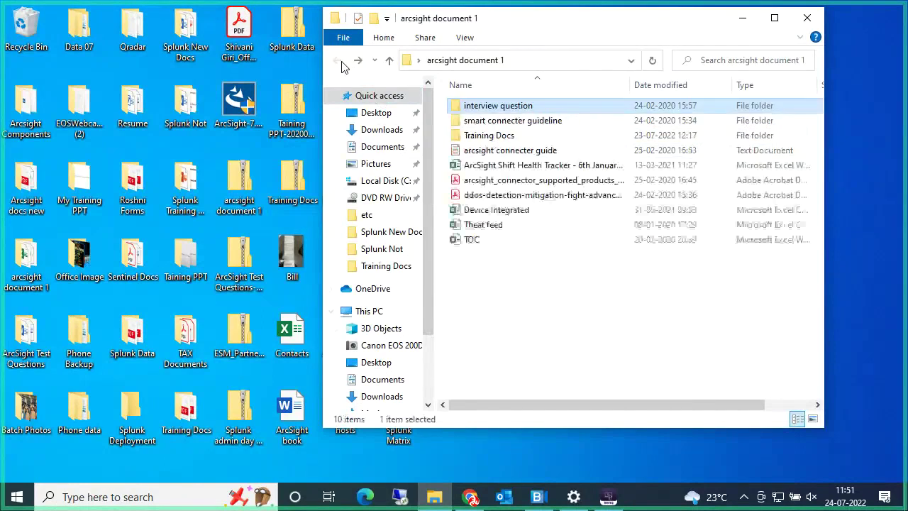
pyautogui.doubleClick(496, 122)
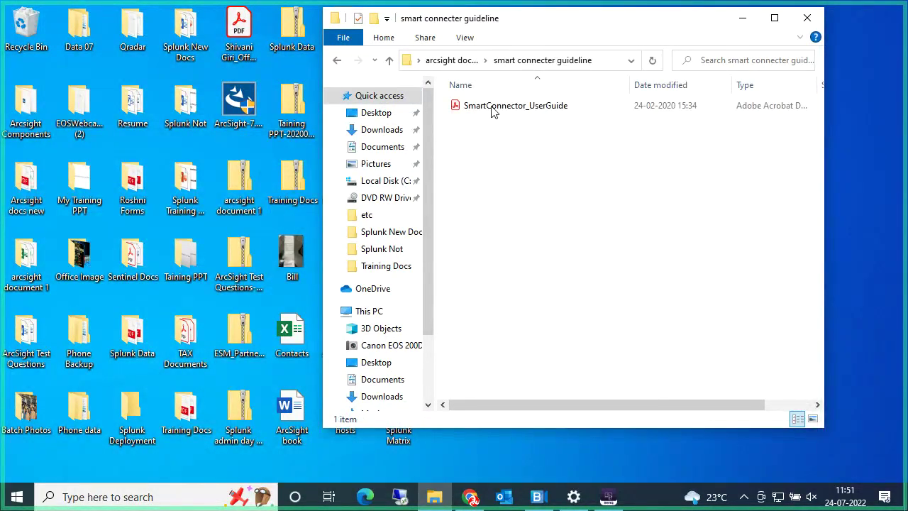
pyautogui.click(338, 62)
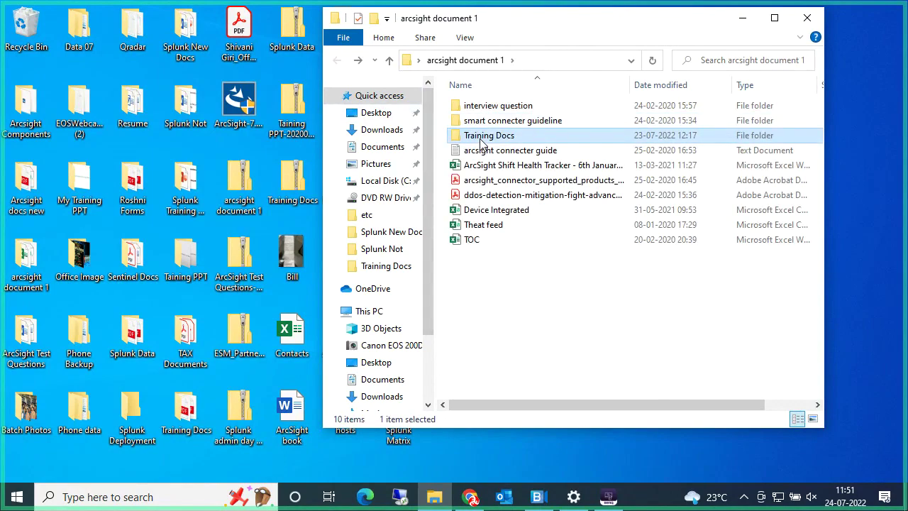
# Step: Open the Training Docs folder and select the Syslog device Integration PDF
pyautogui.doubleClick(483, 125)
pyautogui.scroll(-1, 554, 312)
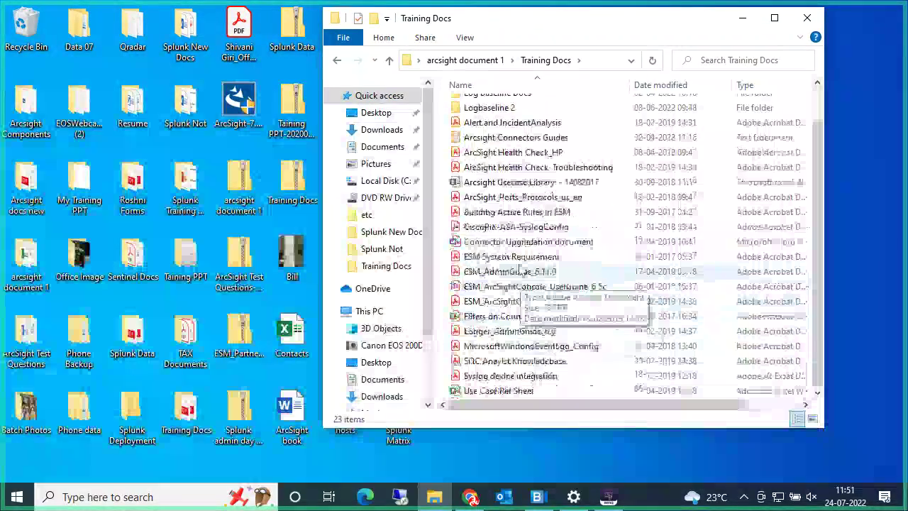
pyautogui.scroll(1, 517, 259)
pyautogui.scroll(-1, 506, 362)
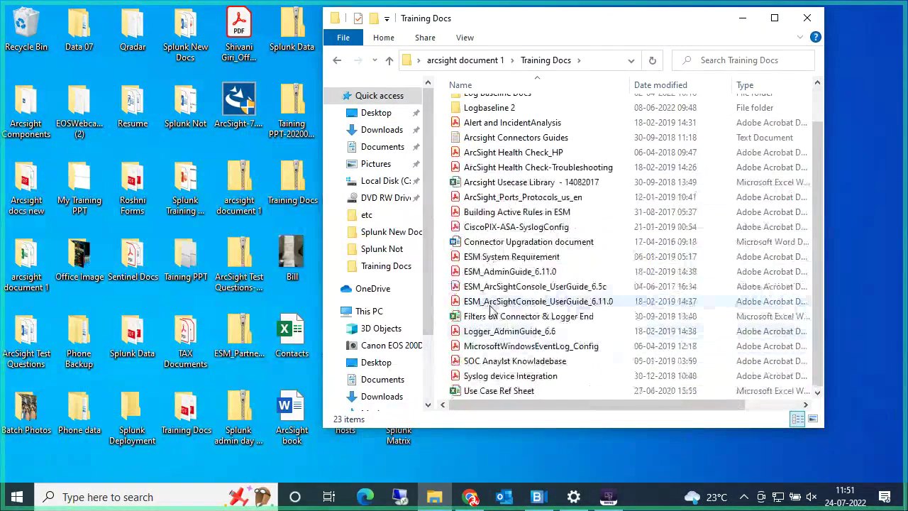
pyautogui.click(488, 379)
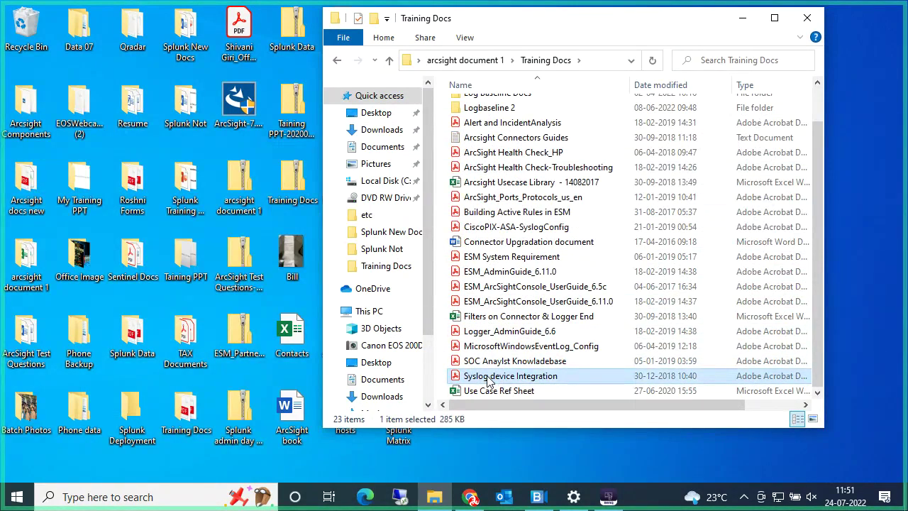
# Step: Open Syslog device Integration.pdf in Acrobat Reader and scroll down to the three syslog types
pyautogui.doubleClick(487, 379)
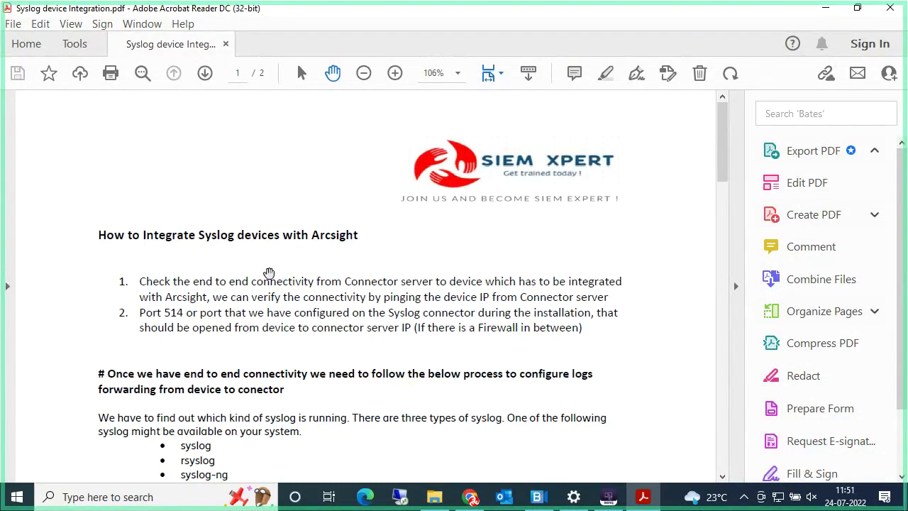
pyautogui.scroll(-1, 268, 274)
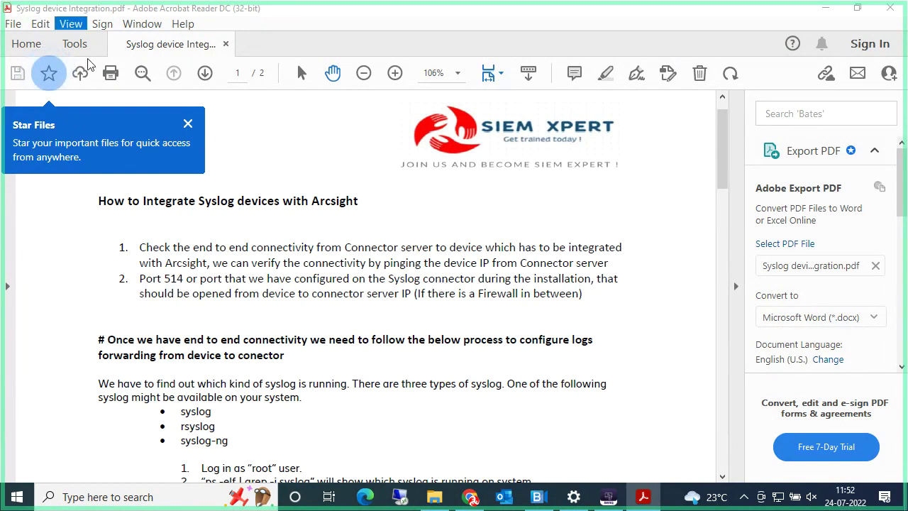
pyautogui.scroll(-1, 354, 284)
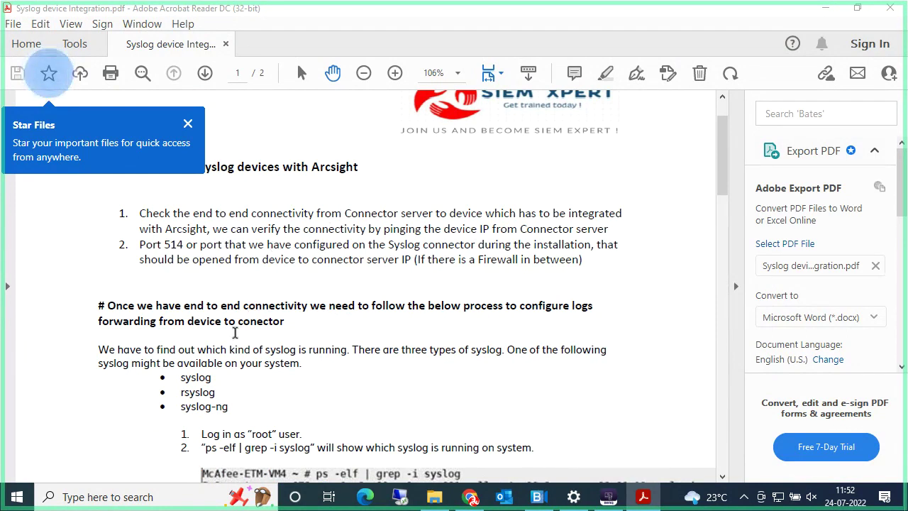
pyautogui.scroll(-1, 228, 293)
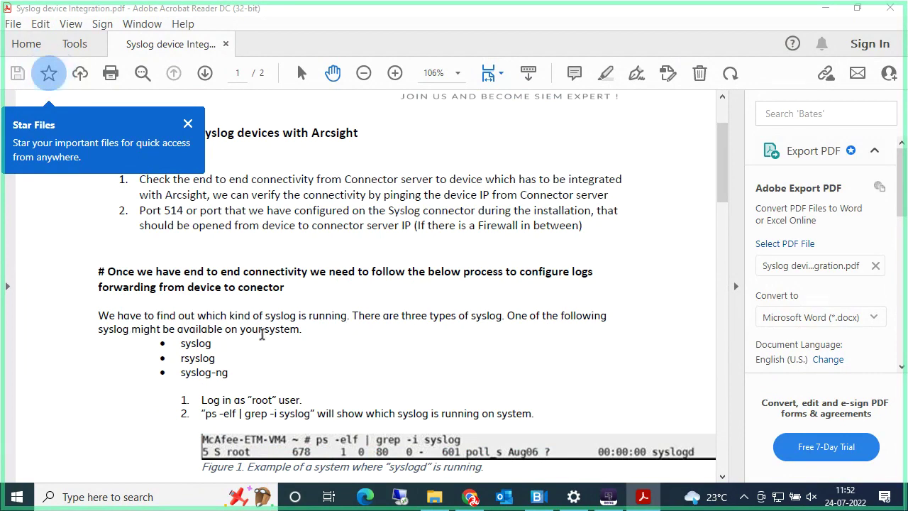
pyautogui.scroll(-2, 248, 319)
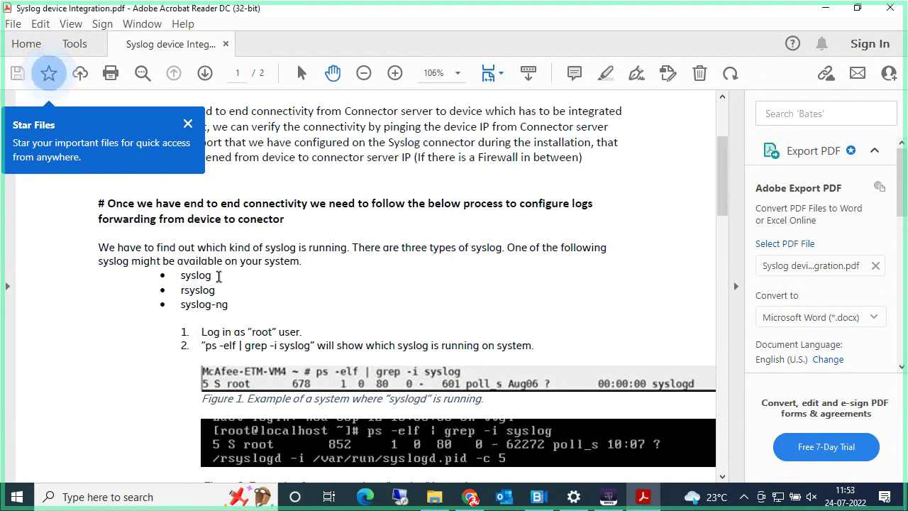
pyautogui.moveTo(211, 276); pyautogui.dragTo(177, 277)
pyautogui.click(224, 280)
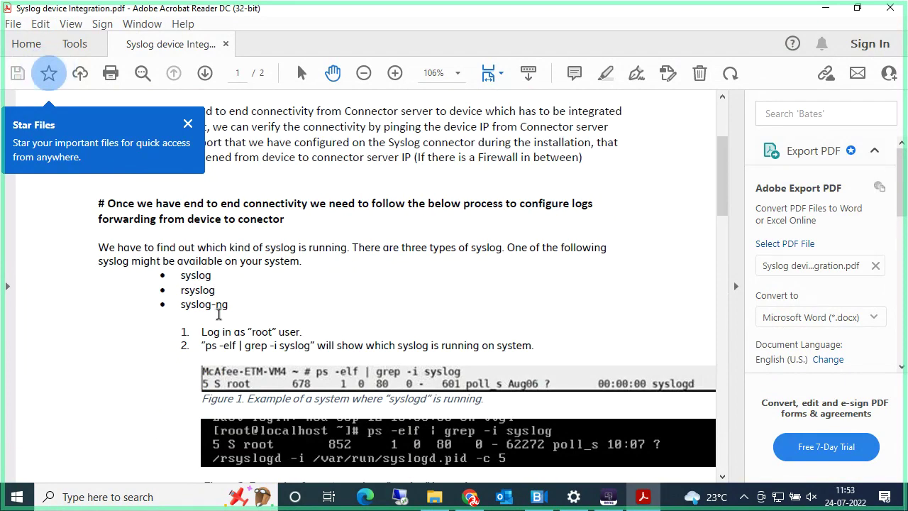
pyautogui.moveTo(211, 277); pyautogui.dragTo(189, 280)
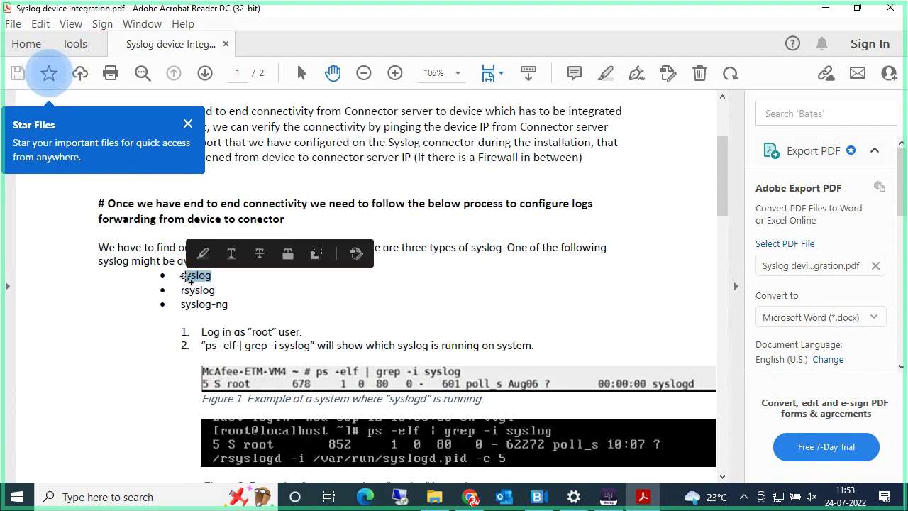
pyautogui.click(223, 296)
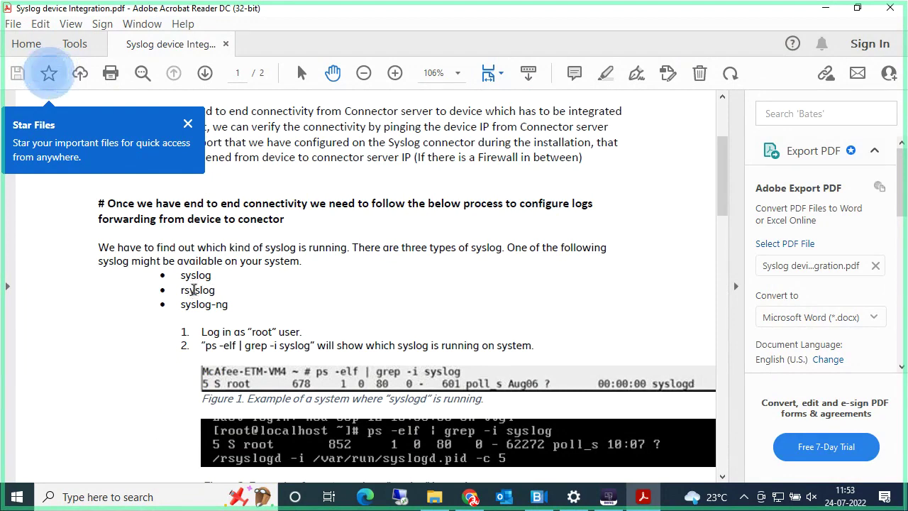
pyautogui.scroll(-1, 217, 274)
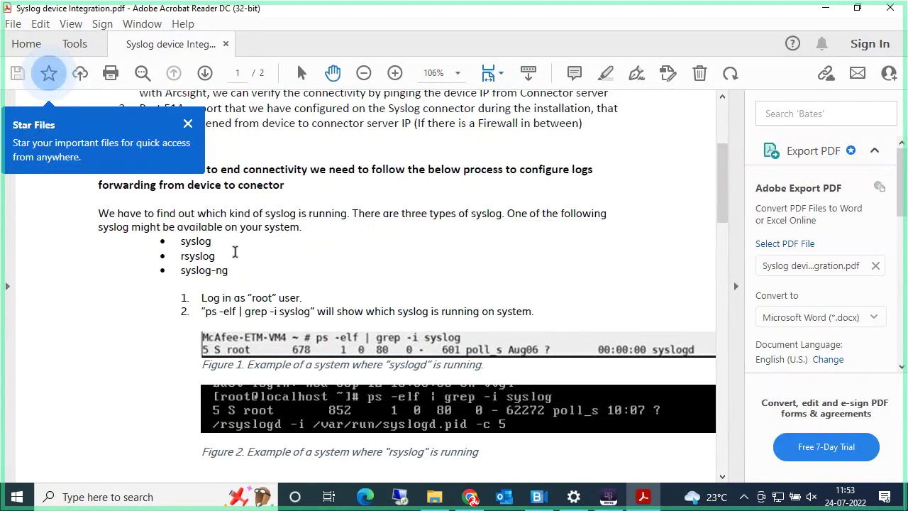
pyautogui.scroll(-1, 213, 262)
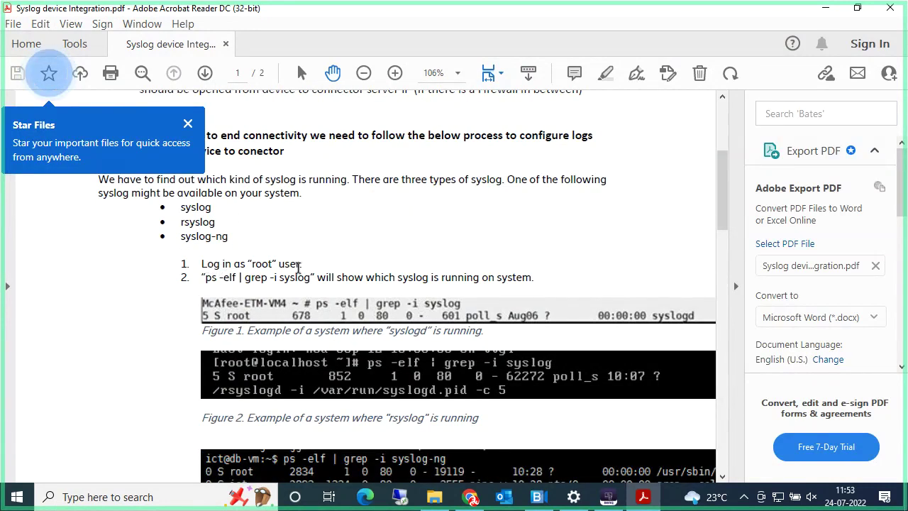
pyautogui.moveTo(302, 264); pyautogui.dragTo(205, 263)
pyautogui.scroll(-1, 346, 277)
pyautogui.click(239, 246)
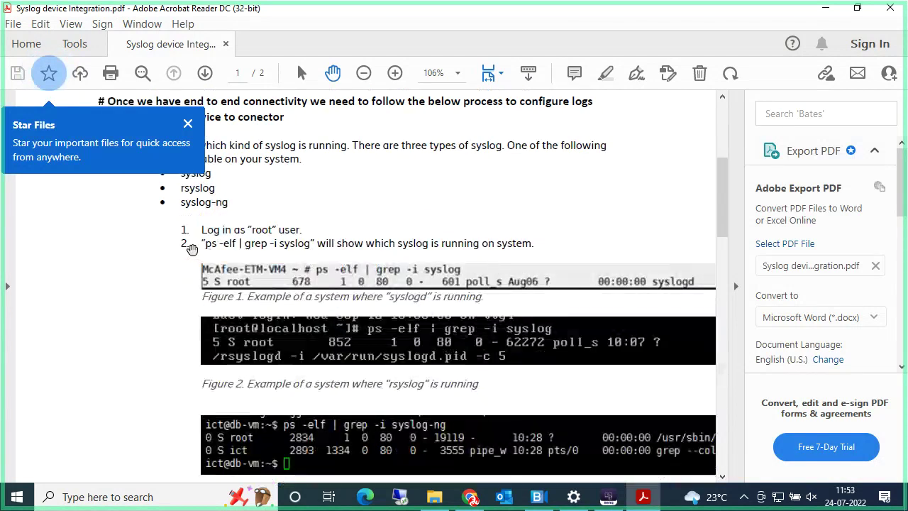
pyautogui.moveTo(205, 246); pyautogui.dragTo(310, 246)
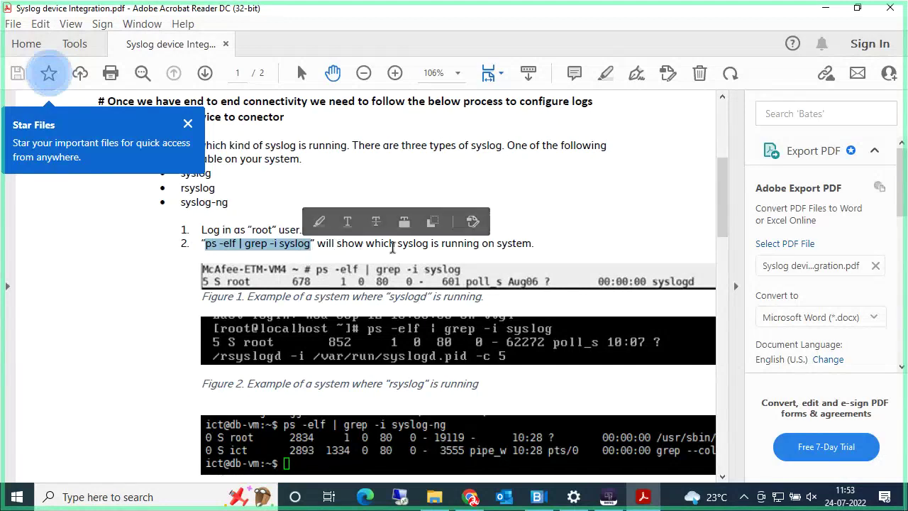
pyautogui.moveTo(366, 244); pyautogui.dragTo(532, 245)
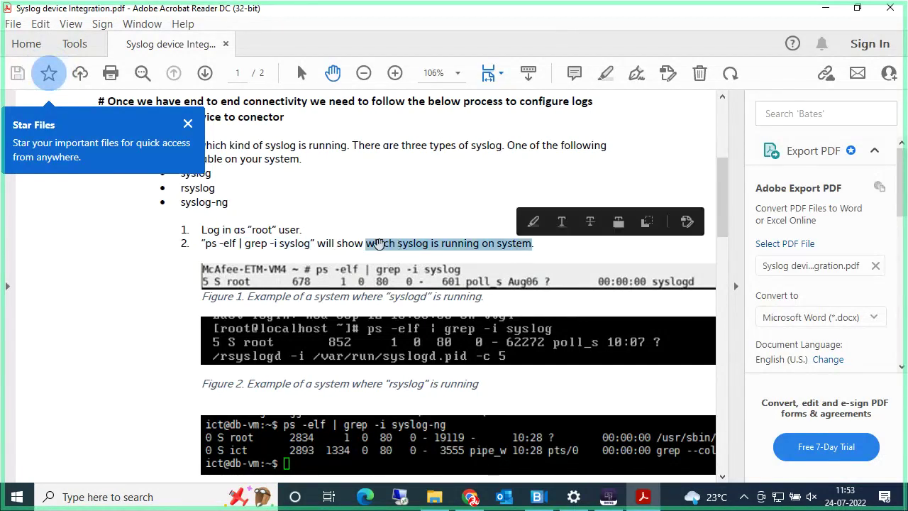
pyautogui.scroll(-1, 355, 220)
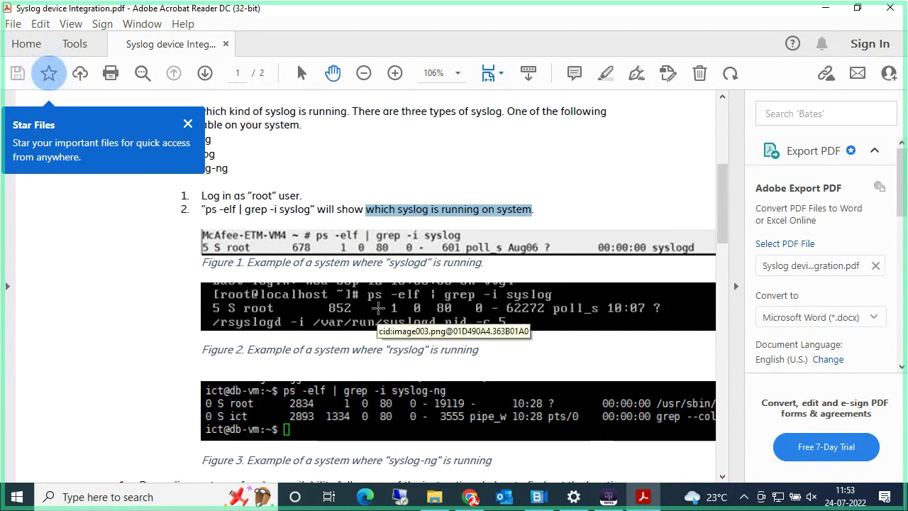
pyautogui.scroll(-1, 379, 308)
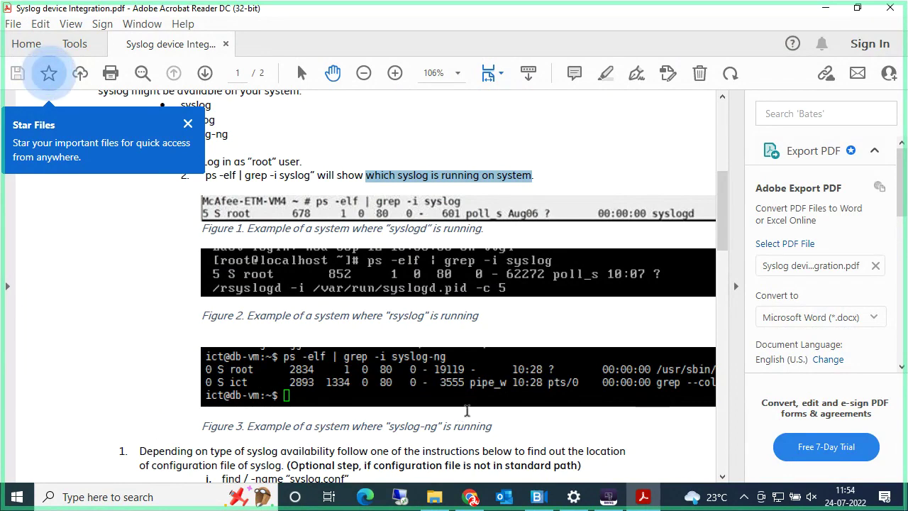
pyautogui.scroll(-1, 467, 410)
pyautogui.scroll(-1, 384, 333)
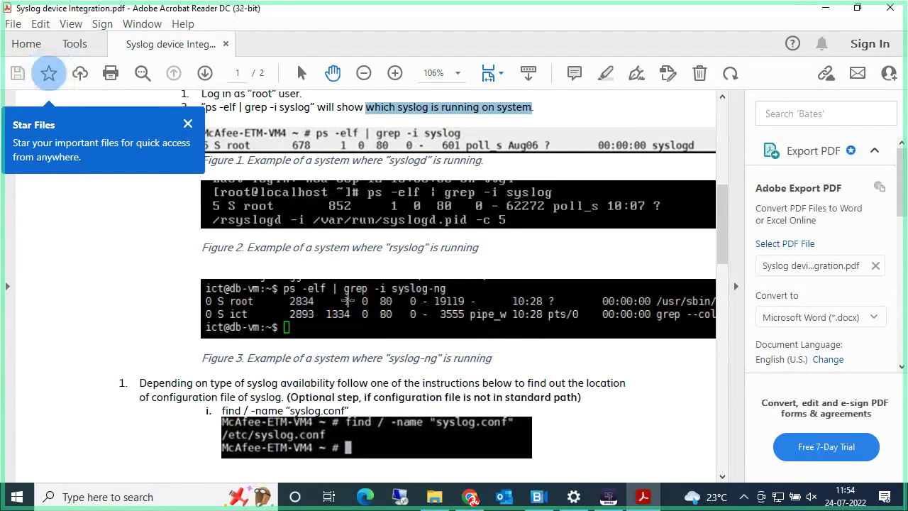
pyautogui.scroll(-2, 381, 320)
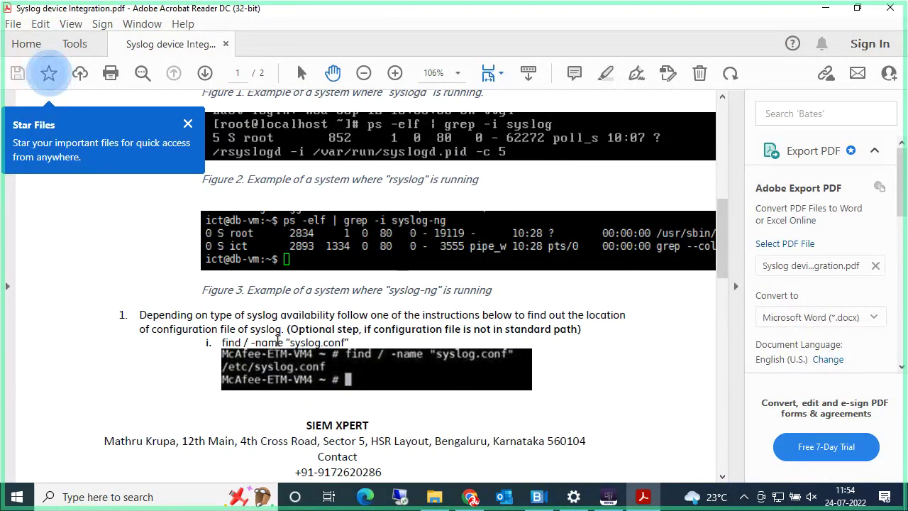
pyautogui.moveTo(218, 342); pyautogui.dragTo(356, 342)
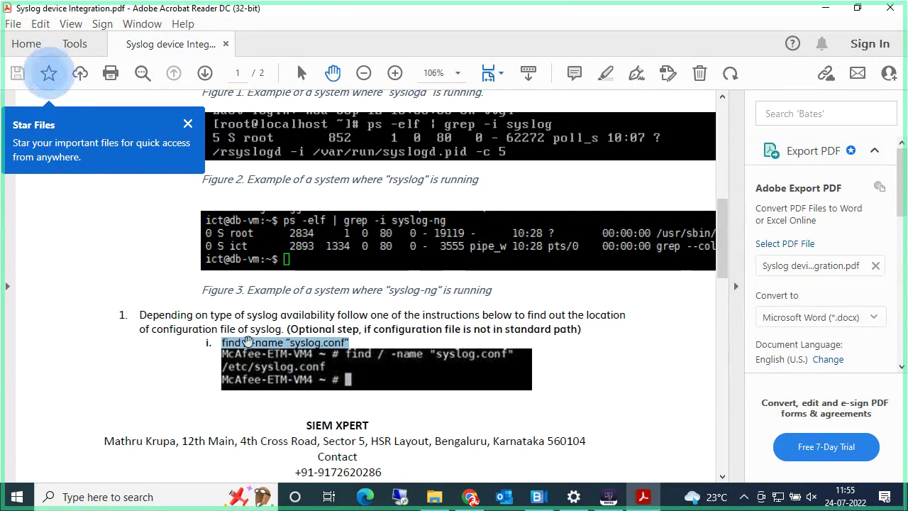
# Step: Scroll down the guide to section 2a, For Syslog, on page 2
pyautogui.scroll(-9, 257, 353)
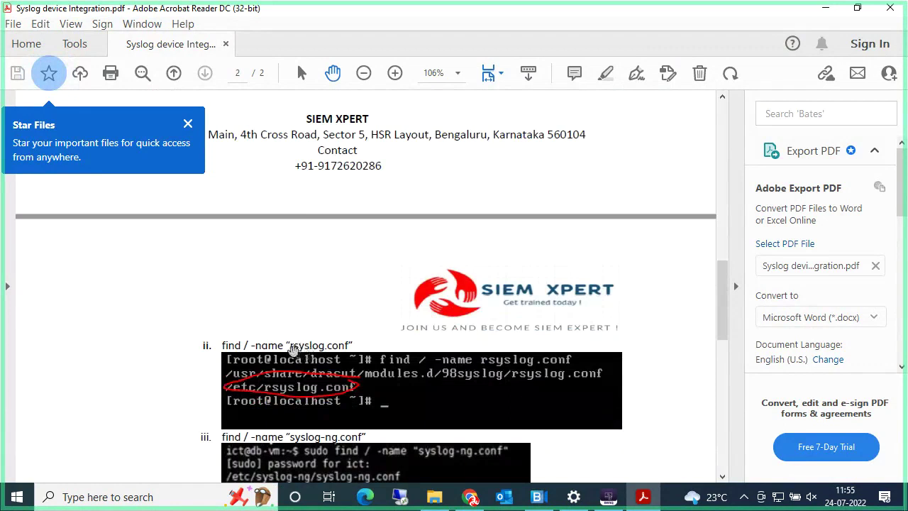
pyautogui.scroll(1, 294, 349)
pyautogui.scroll(-1, 313, 349)
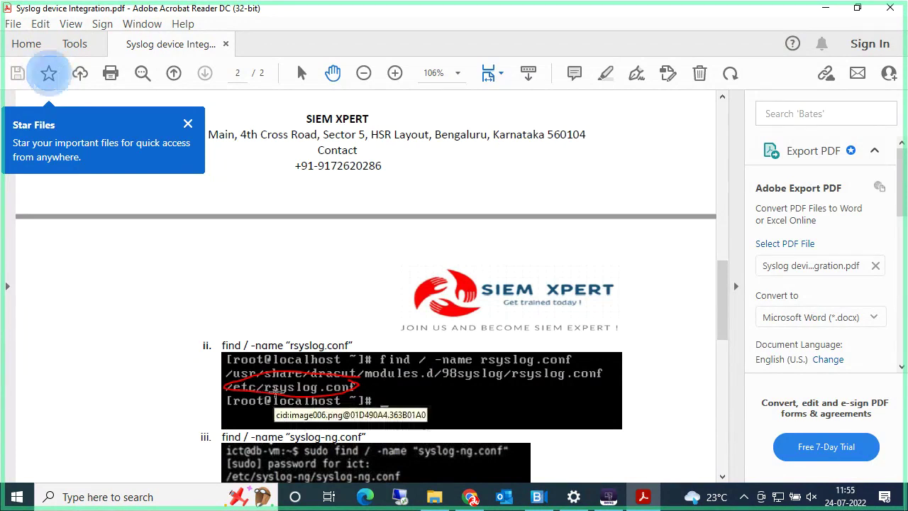
pyautogui.scroll(-4, 277, 390)
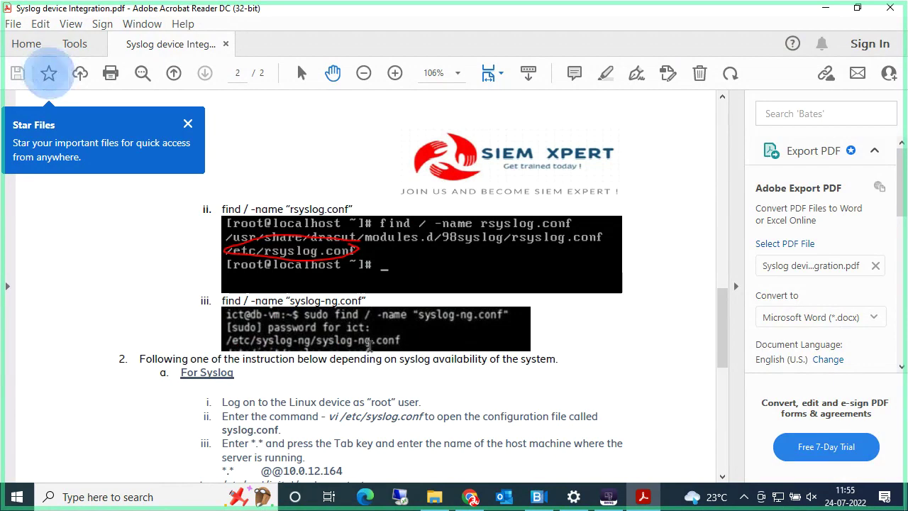
pyautogui.scroll(-2, 326, 323)
pyautogui.scroll(-1, 282, 298)
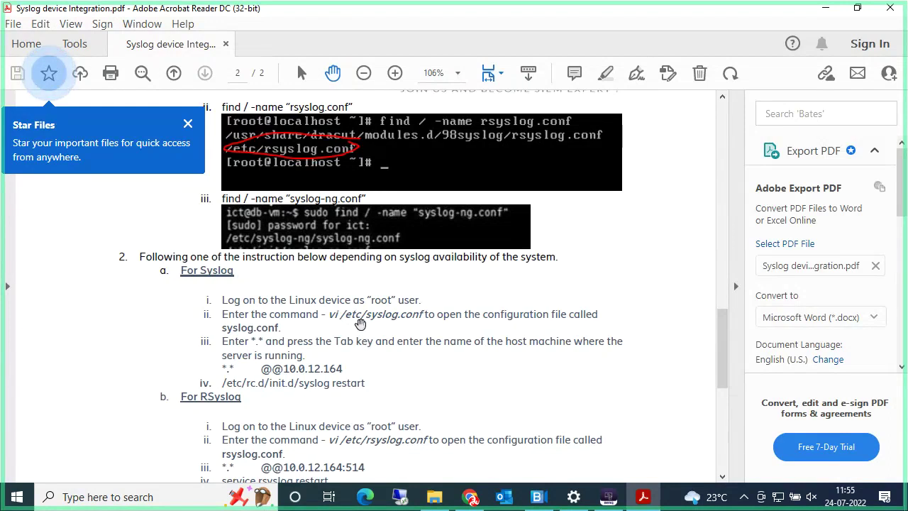
# Step: Select the command text 'vi /etc/syslog.conf' in the For Syslog steps
pyautogui.moveTo(331, 317); pyautogui.dragTo(422, 315)
pyautogui.click(425, 314)
pyautogui.doubleClick(399, 316)
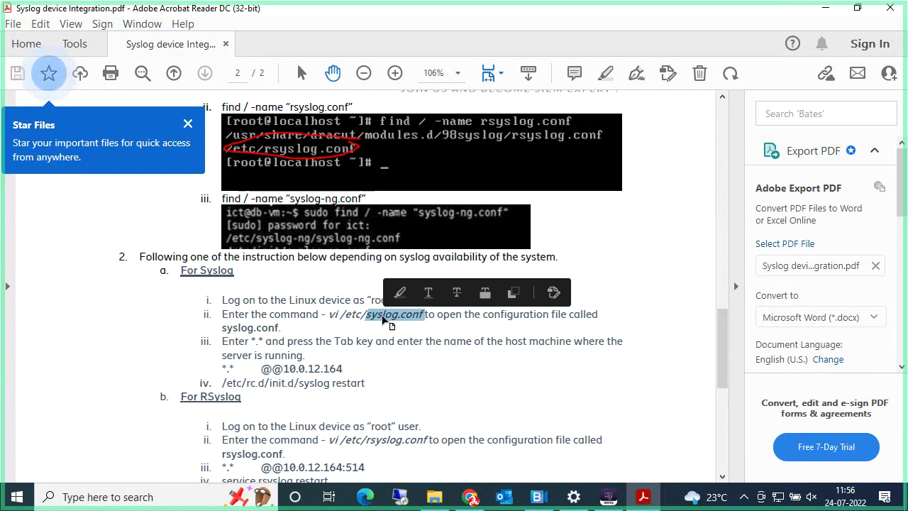
pyautogui.click(132, 229)
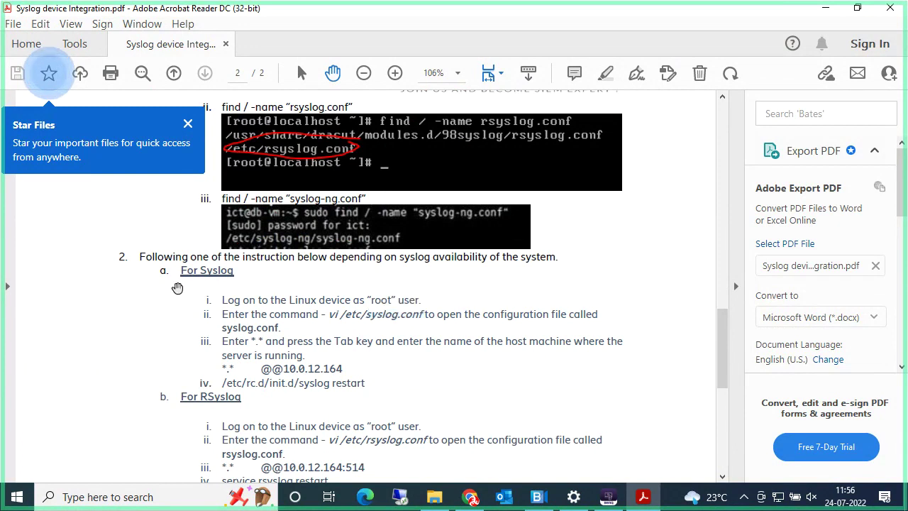
pyautogui.scroll(1, 187, 325)
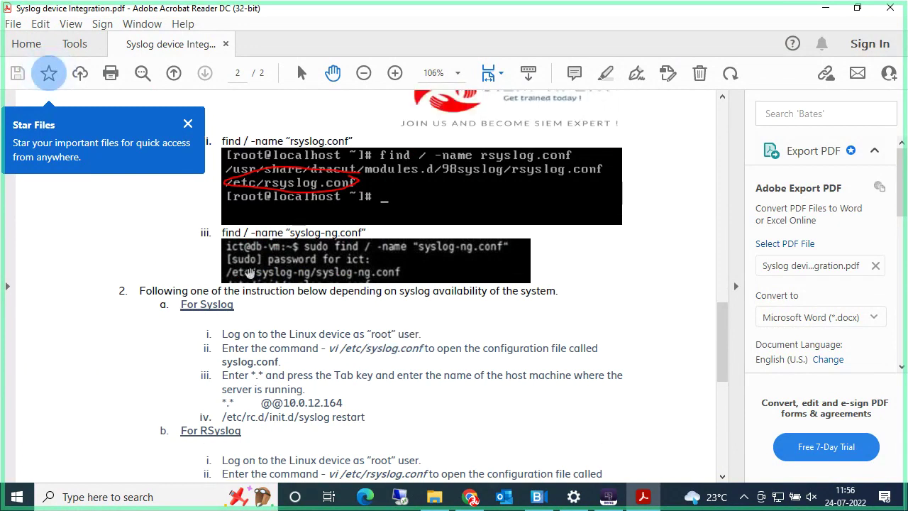
pyautogui.scroll(-1, 286, 242)
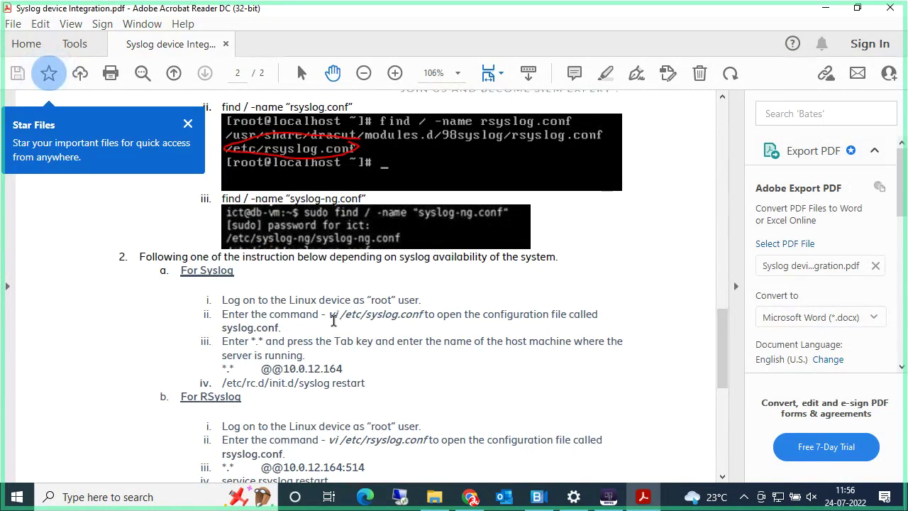
pyautogui.moveTo(330, 314); pyautogui.dragTo(420, 314)
pyautogui.scroll(-1, 420, 314)
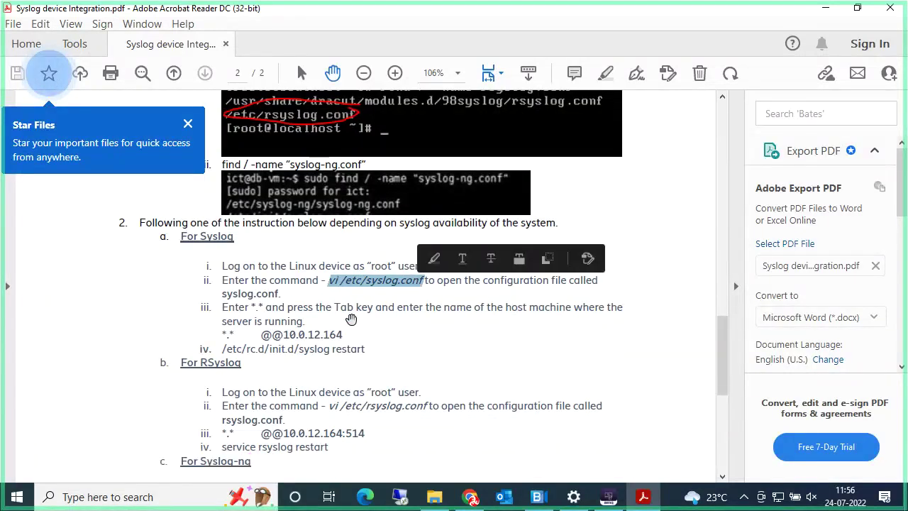
# Step: Search for and launch Notepad, placing it beside the PDF guide
pyautogui.click(142, 497)
pyautogui.write('ote')
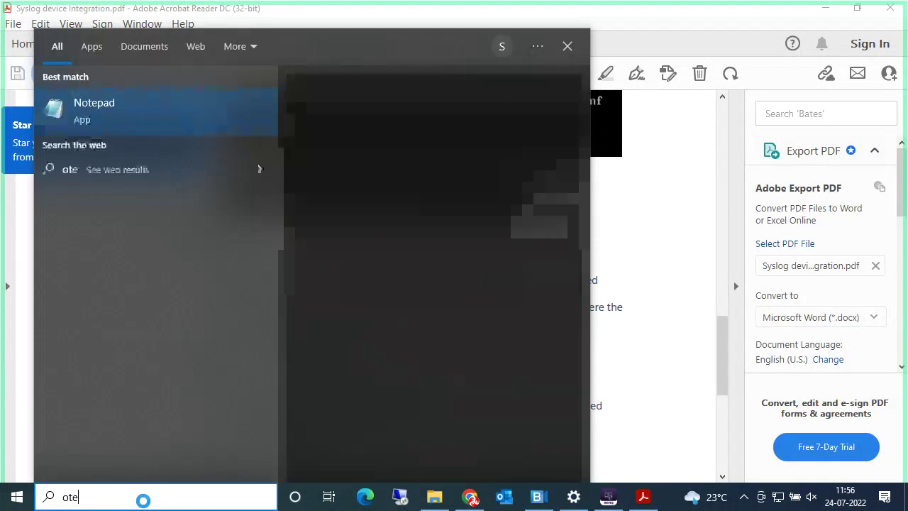
pyautogui.press('BackSpace')
pyautogui.press('BackSpace')
pyautogui.press('BackSpace')
pyautogui.write('note')
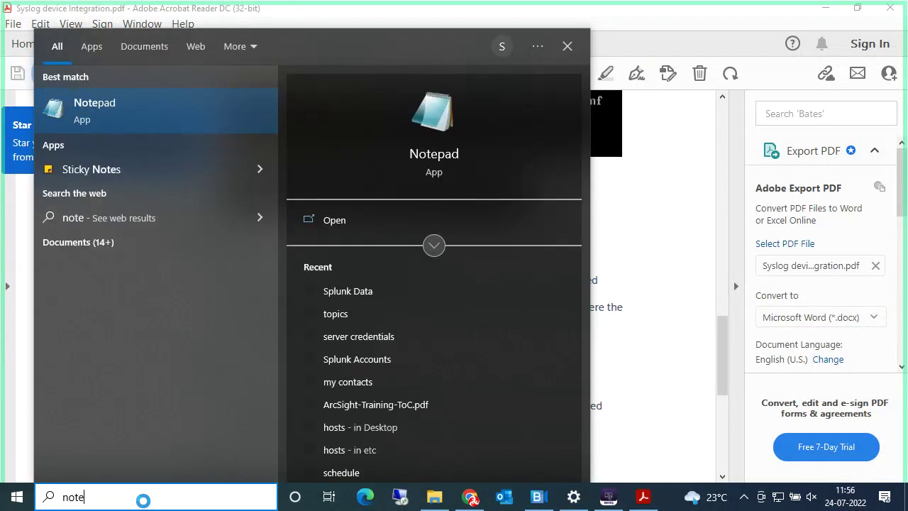
pyautogui.press('Return')
pyautogui.moveTo(371, 87); pyautogui.dragTo(644, 111)
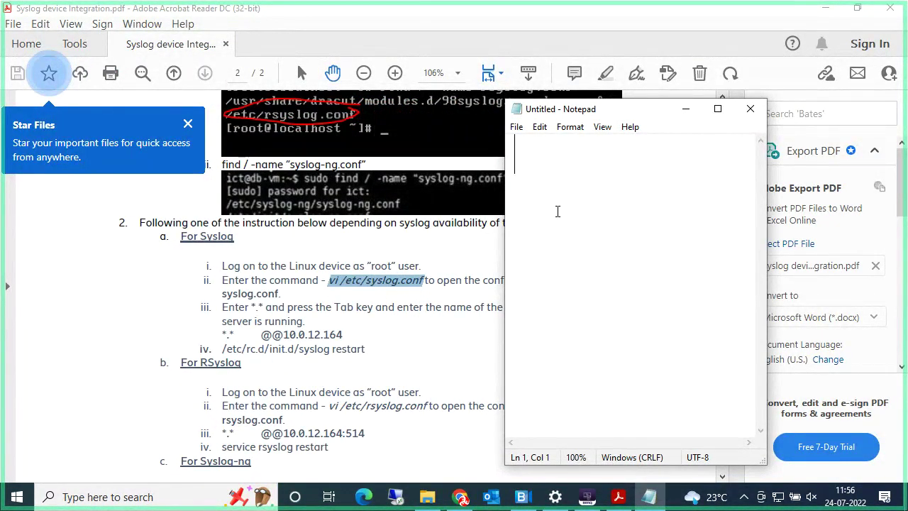
pyautogui.press('Return')
pyautogui.press('Return')
pyautogui.press('Return')
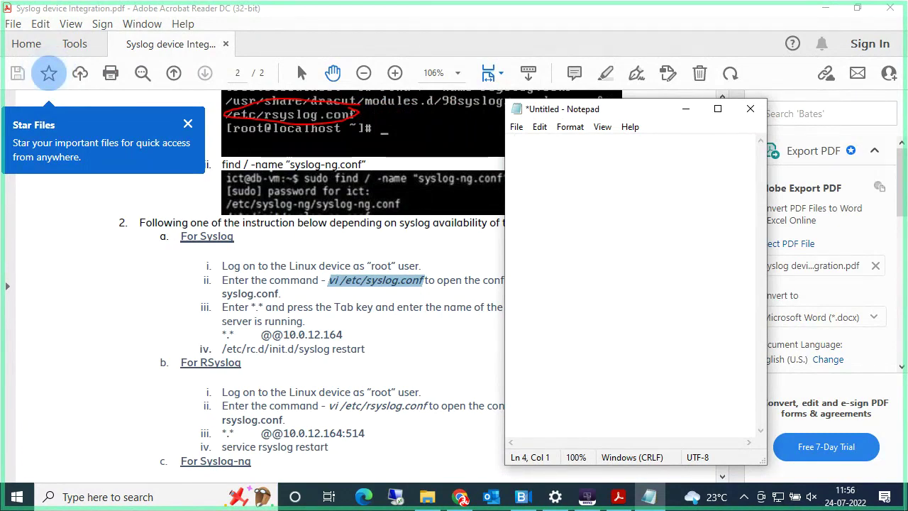
pyautogui.write('8,')
pyautogui.press('BackSpace')
pyautogui.press('BackSpace')
pyautogui.press('BackSpace')
pyautogui.write('*')
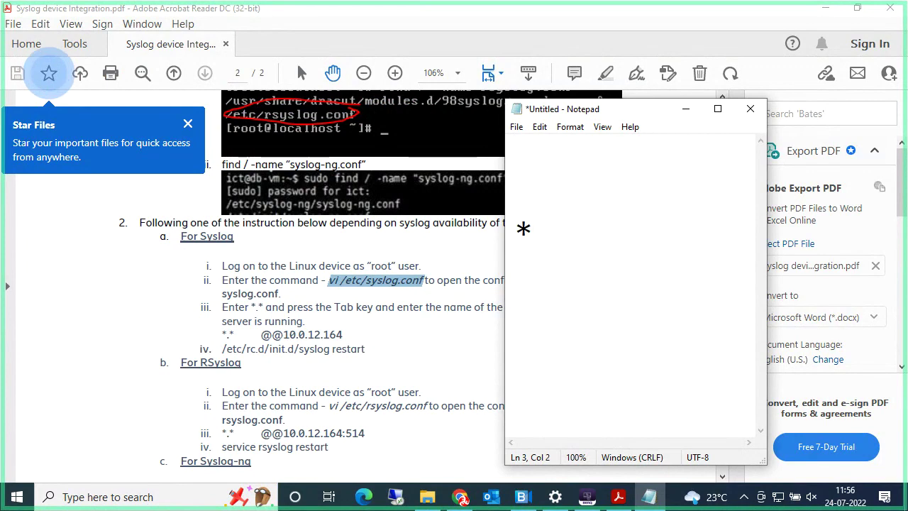
pyautogui.write('.* ')
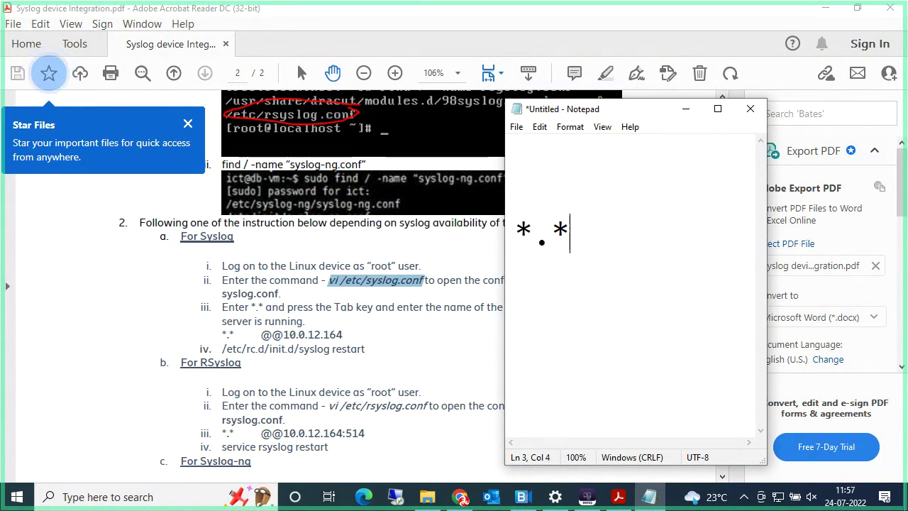
pyautogui.write('@@')
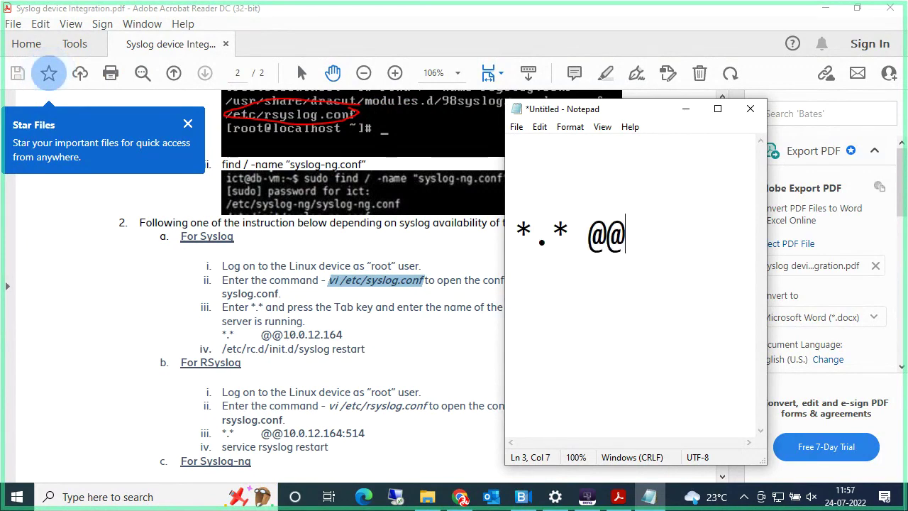
pyautogui.write('10')
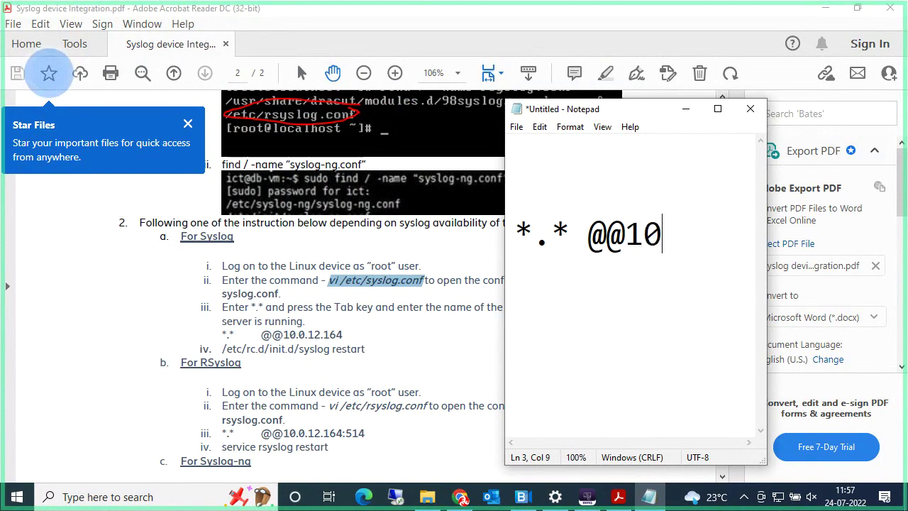
pyautogui.write('.0.')
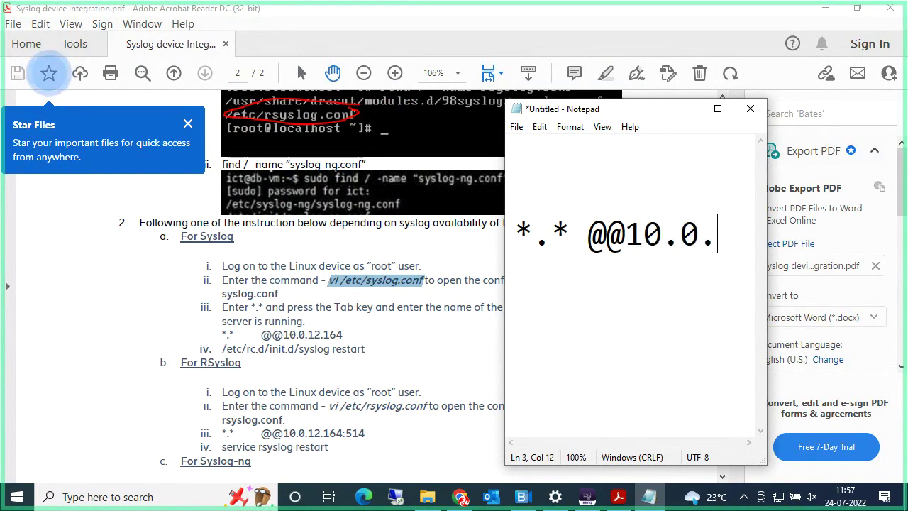
pyautogui.write('12.16')
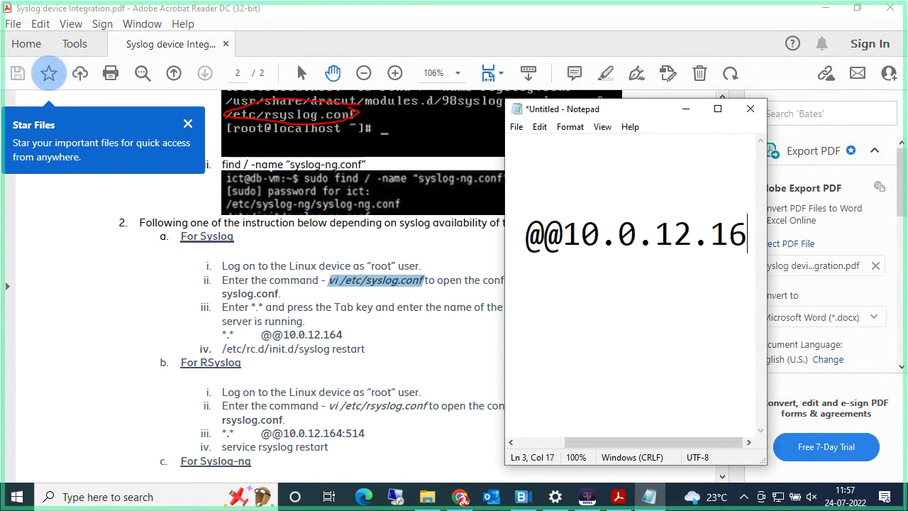
pyautogui.write('5')
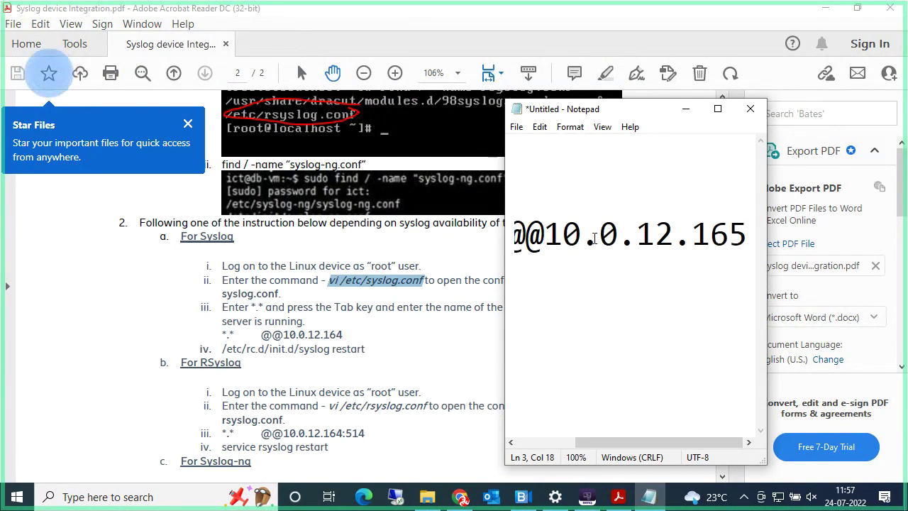
pyautogui.click(718, 108)
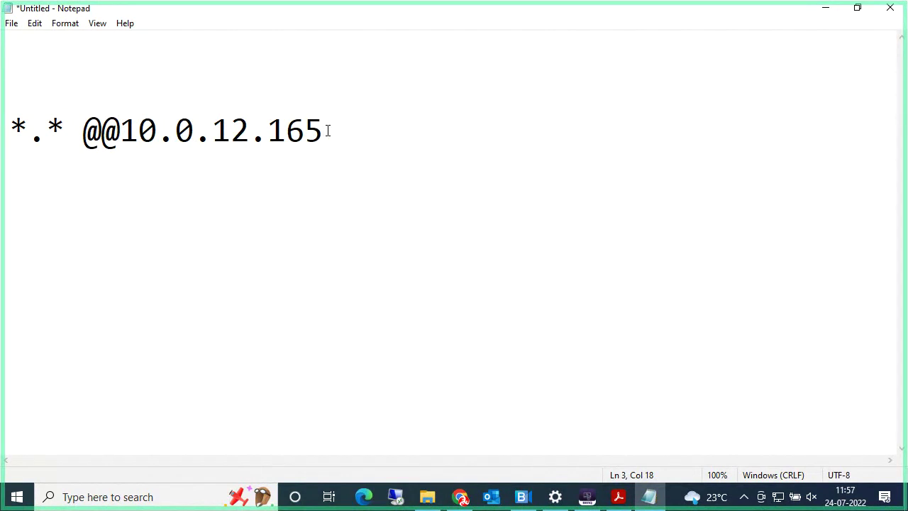
# Step: Append port ':515' to the forwarding line and add a 'wq!' line beneath it
pyautogui.write(':515')
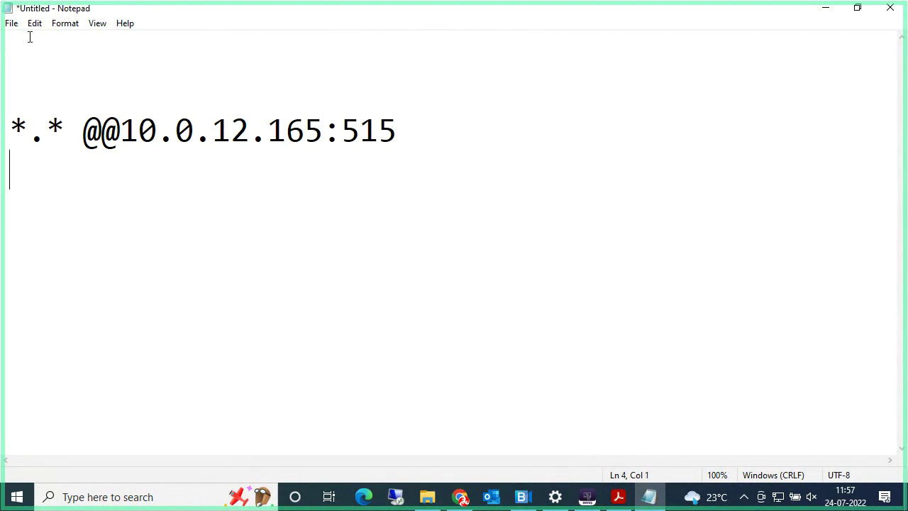
pyautogui.click(12, 23)
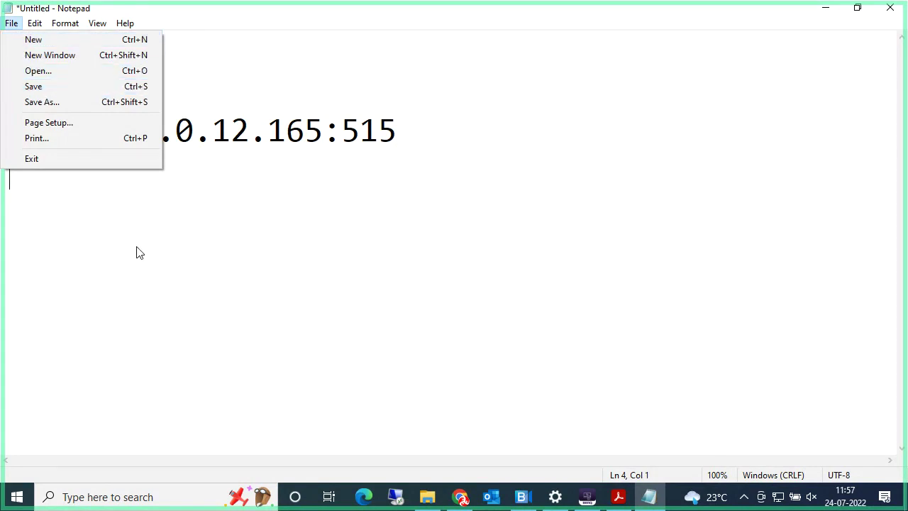
pyautogui.click(140, 287)
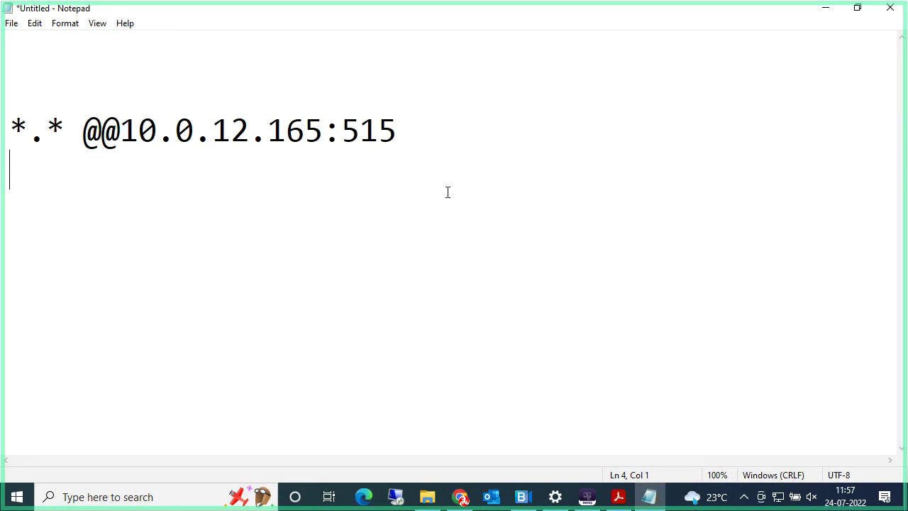
pyautogui.click(429, 128)
pyautogui.press('Return')
pyautogui.press('Return')
pyautogui.write(':')
pyautogui.press('BackSpace')
pyautogui.write('wq')
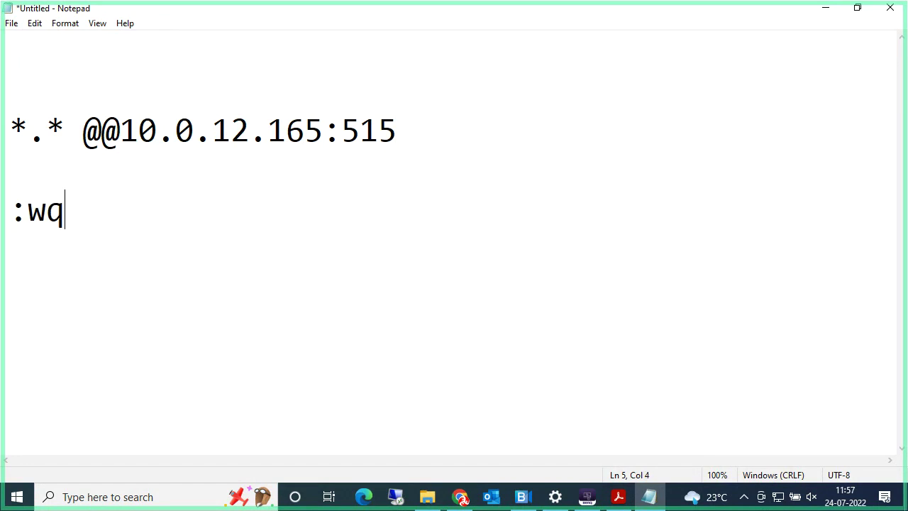
pyautogui.write('!')
# Step: Change '@@' to a single '@' before 10.0.12.165 in the forwarding line
pyautogui.click(120, 129)
pyautogui.moveTo(122, 131); pyautogui.dragTo(385, 133)
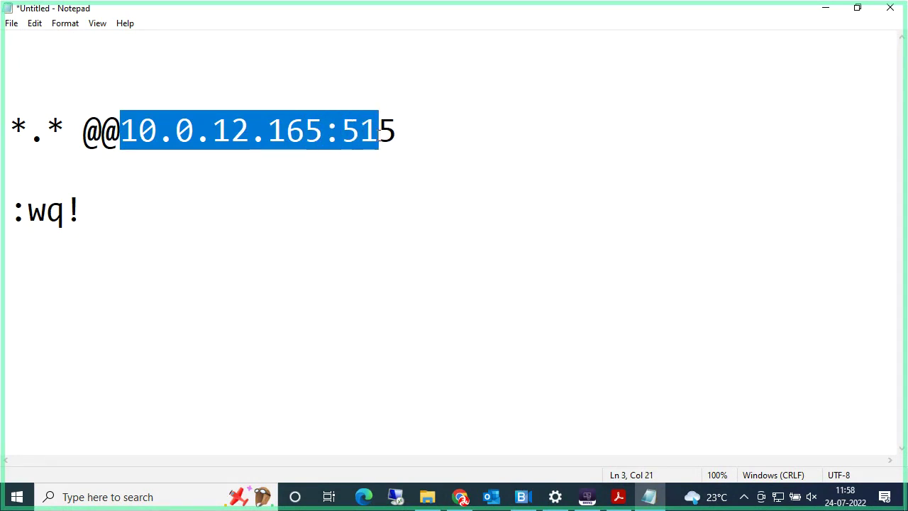
pyautogui.click(227, 210)
pyautogui.click(123, 134)
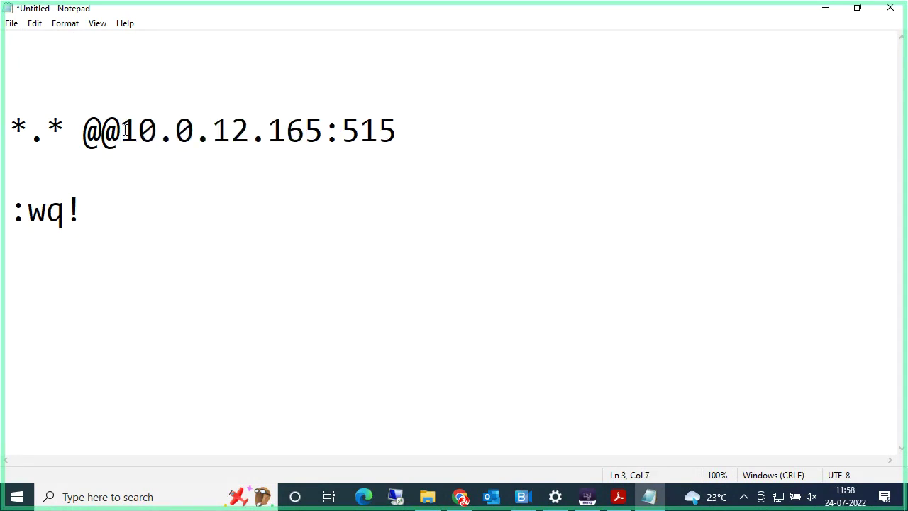
pyautogui.press('BackSpace')
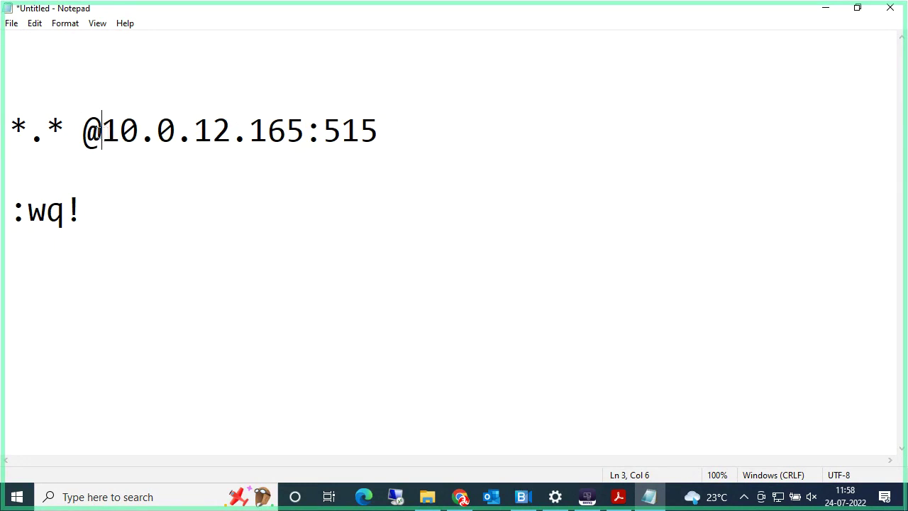
# Step: Review the address and wq! lines, then close Notepad without saving
pyautogui.moveTo(99, 132); pyautogui.dragTo(392, 129)
pyautogui.click(392, 129)
pyautogui.moveTo(118, 207); pyautogui.dragTo(19, 200)
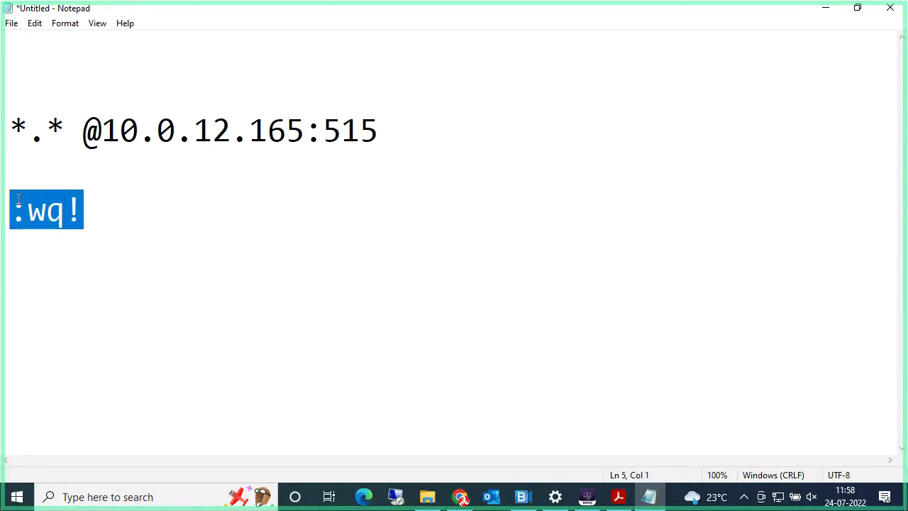
pyautogui.click(150, 202)
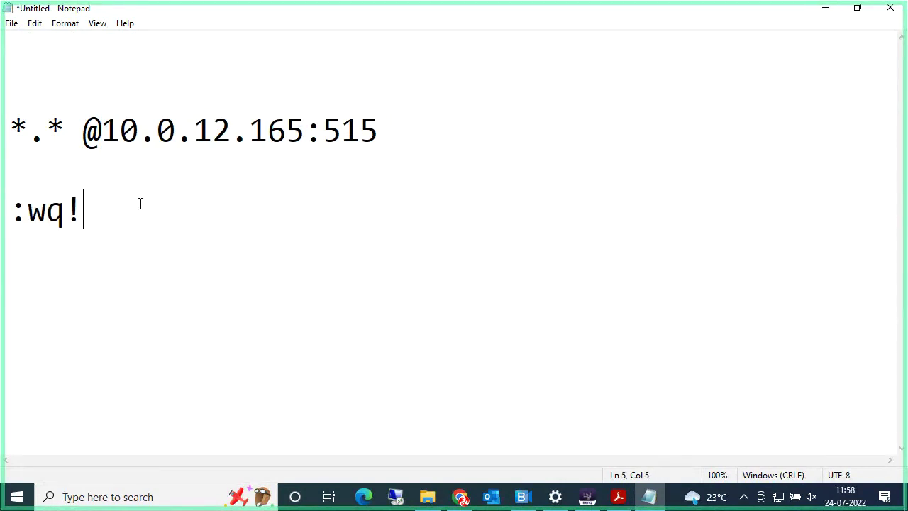
pyautogui.click(888, 21)
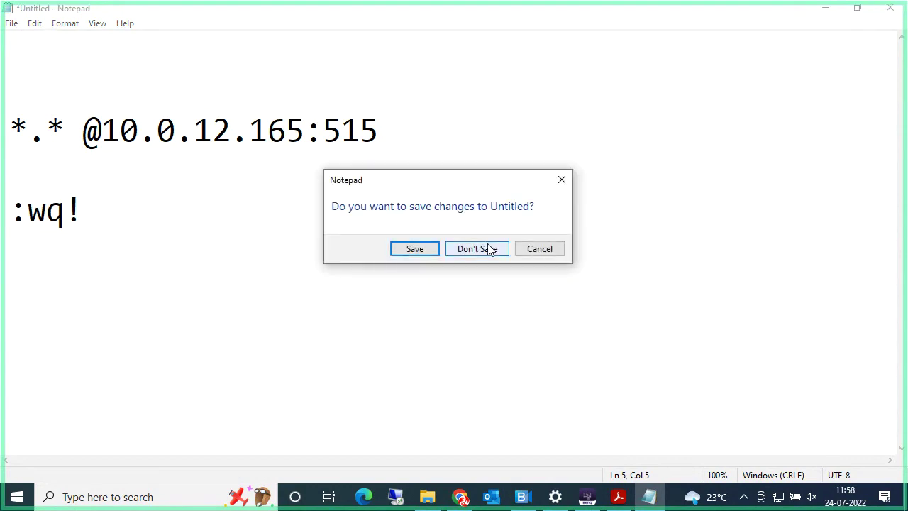
pyautogui.click(489, 249)
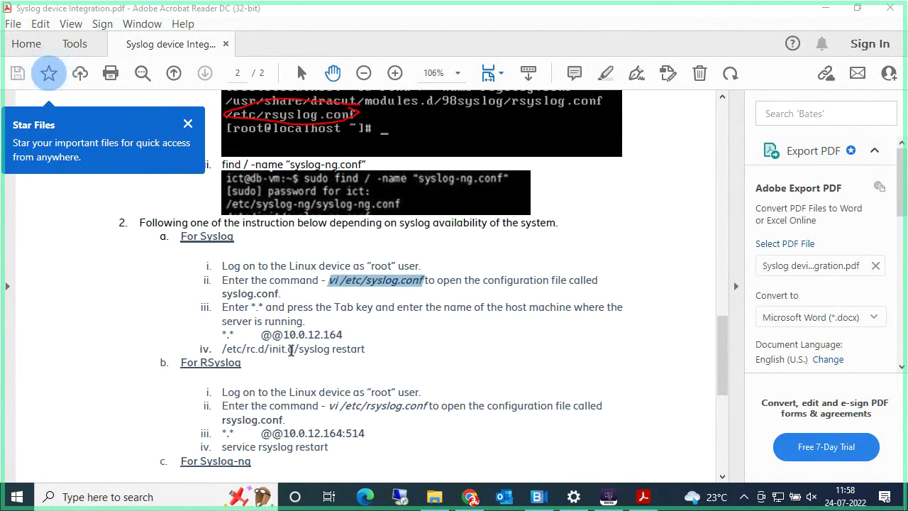
# Step: Select the 'service rsyslog restart' command text and close the loading window
pyautogui.moveTo(367, 350); pyautogui.dragTo(298, 353)
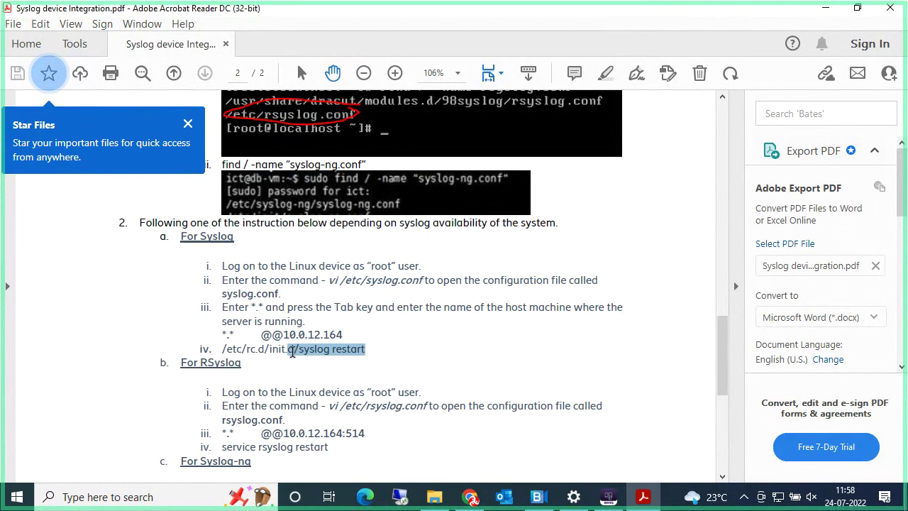
pyautogui.moveTo(293, 351); pyautogui.dragTo(293, 353)
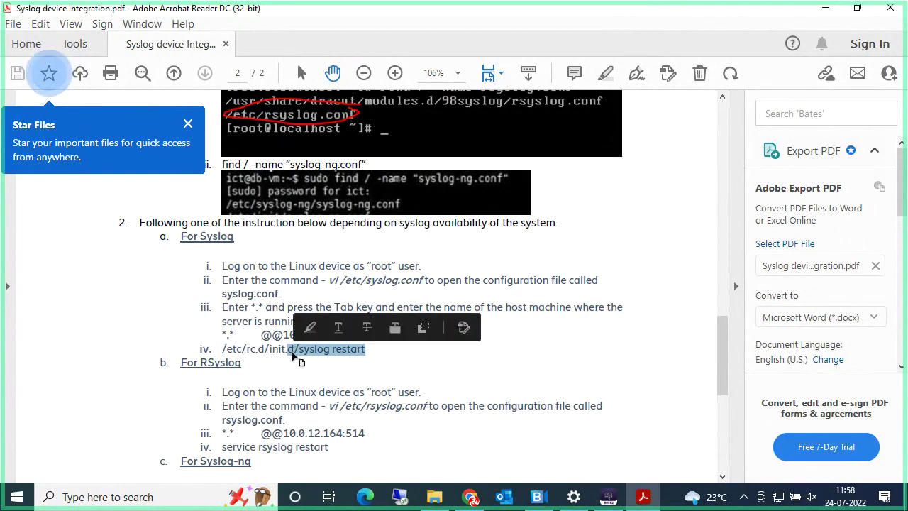
pyautogui.click(464, 327)
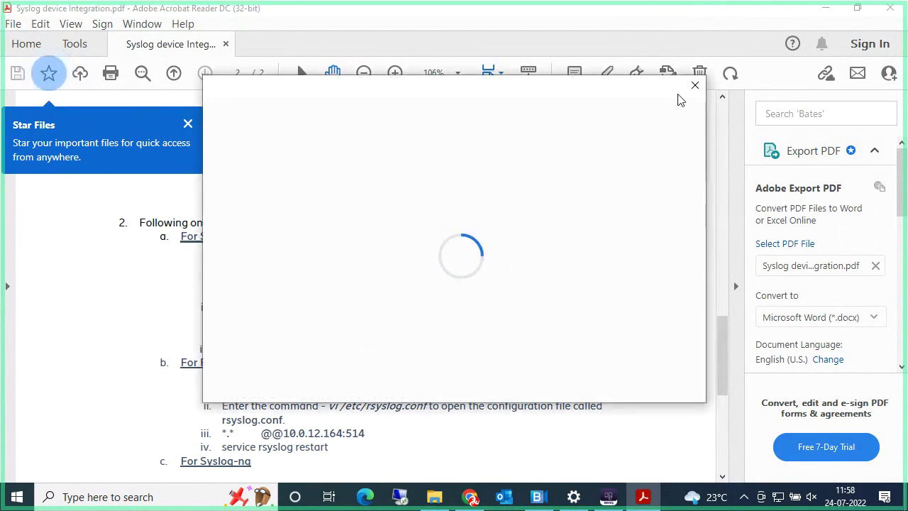
pyautogui.click(695, 86)
pyautogui.click(384, 349)
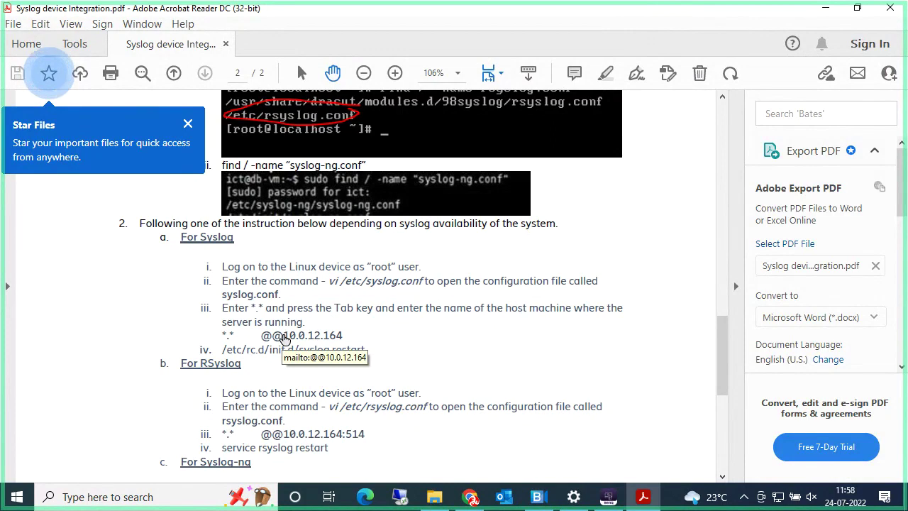
pyautogui.scroll(-1, 283, 339)
pyautogui.scroll(-1, 274, 344)
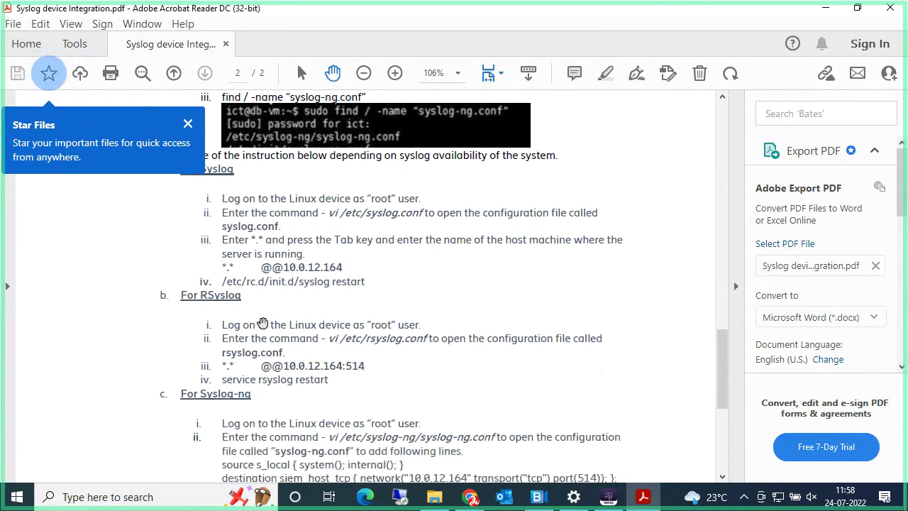
pyautogui.moveTo(286, 354); pyautogui.dragTo(219, 372)
pyautogui.click(369, 367)
pyautogui.click(333, 380)
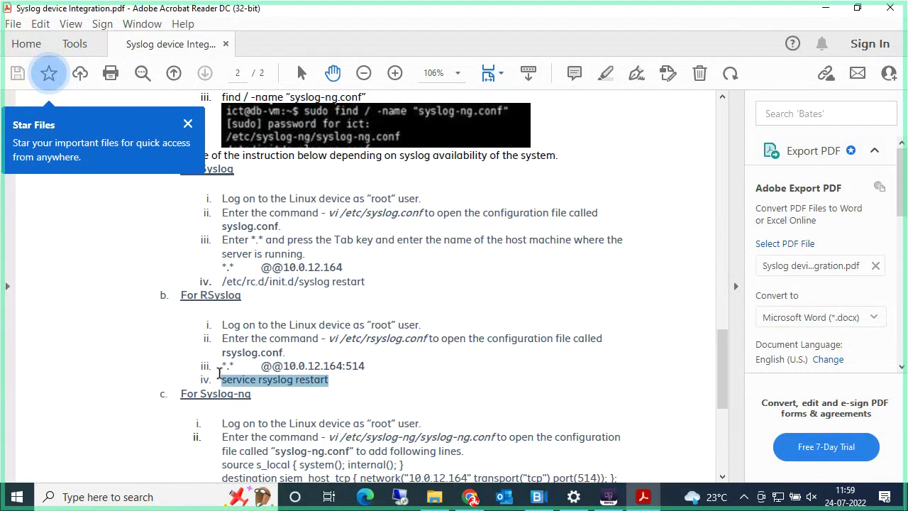
pyautogui.scroll(-2, 221, 370)
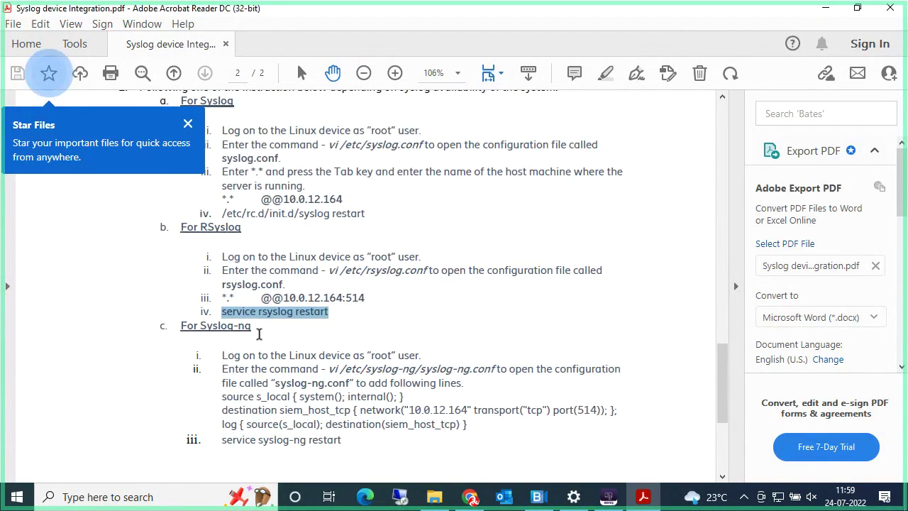
pyautogui.scroll(10, 259, 334)
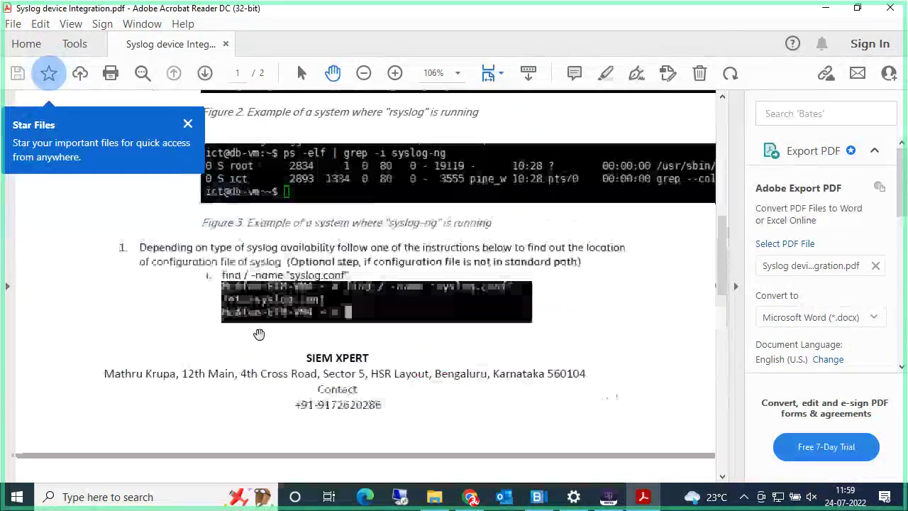
# Step: Scroll to the top of page 1 and close the Star Files tip
pyautogui.scroll(2, 259, 334)
pyautogui.scroll(5, 259, 334)
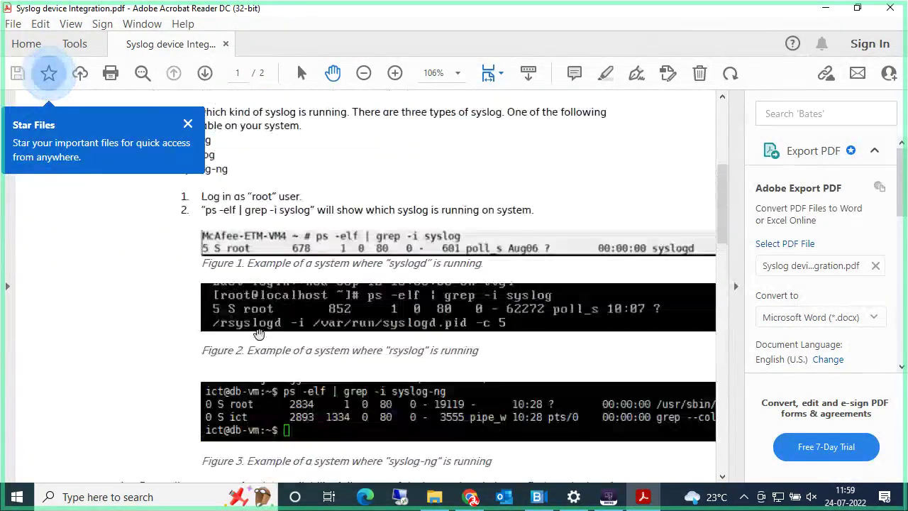
pyautogui.scroll(6, 260, 334)
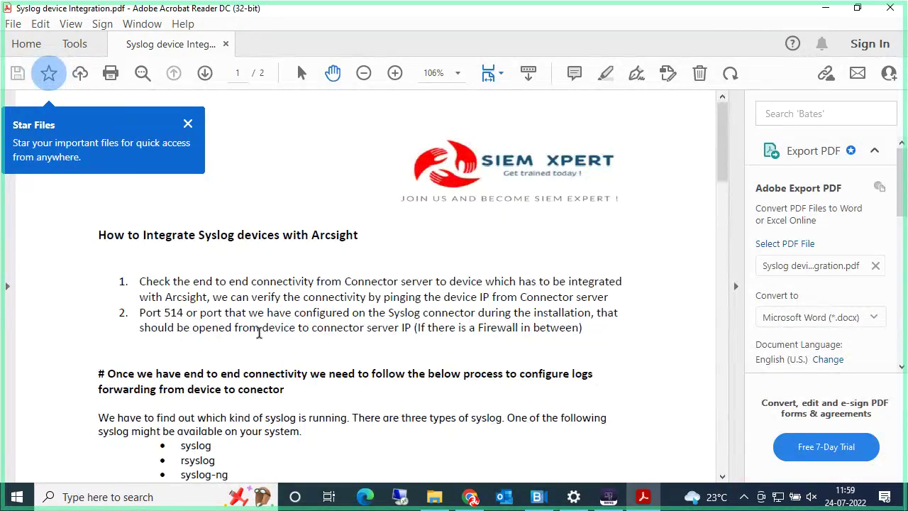
pyautogui.click(187, 125)
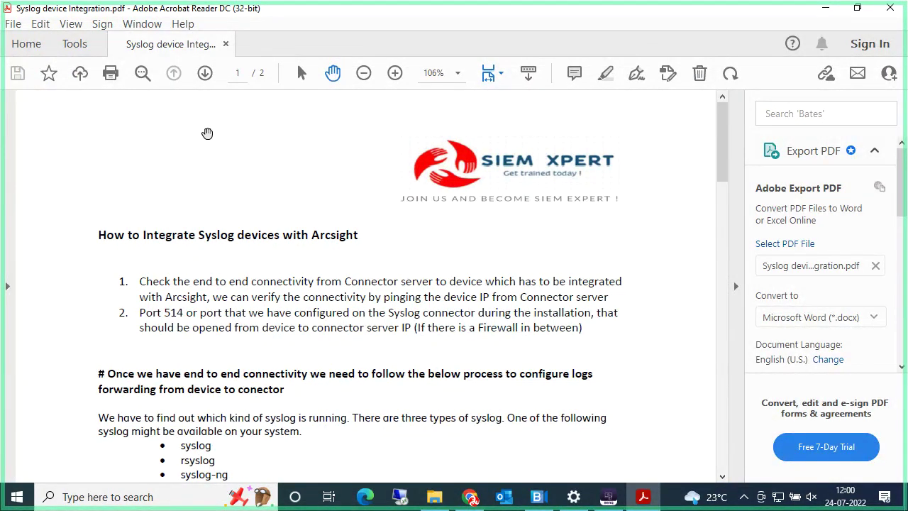
pyautogui.scroll(-2, 341, 355)
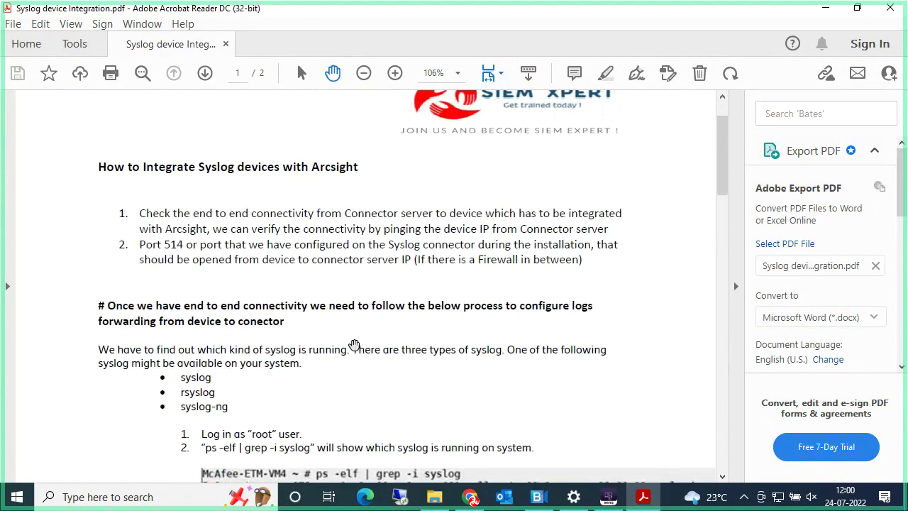
pyautogui.scroll(2, 348, 323)
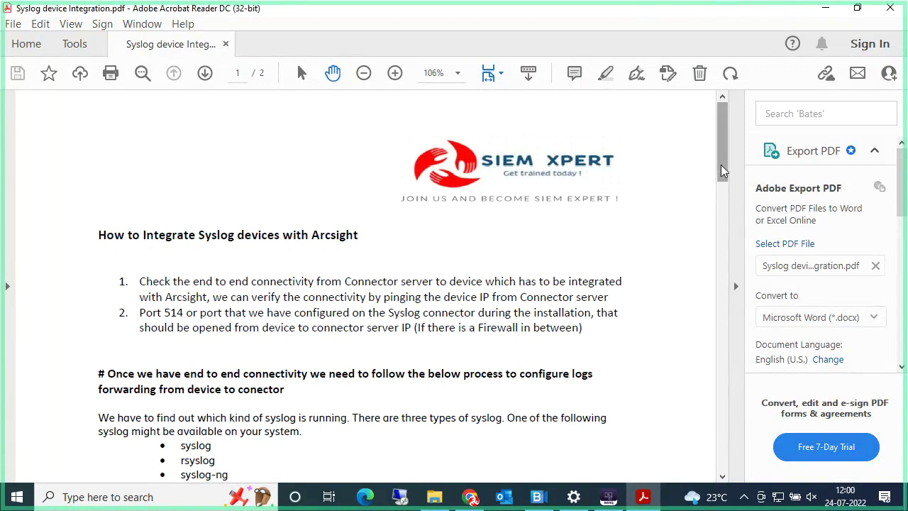
# Step: Clear the highlight on 'service rsyslog restart' on page 2 and scroll back to page 1
pyautogui.moveTo(723, 170); pyautogui.dragTo(728, 395)
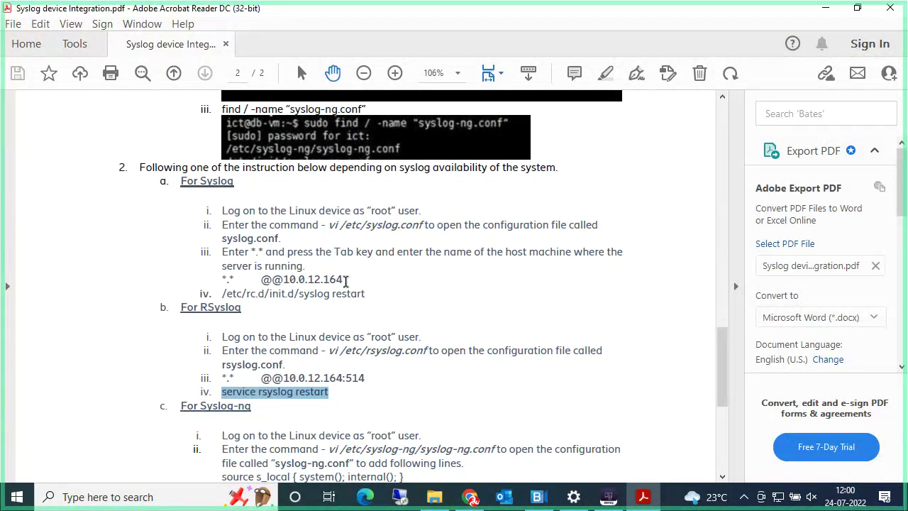
pyautogui.click(346, 282)
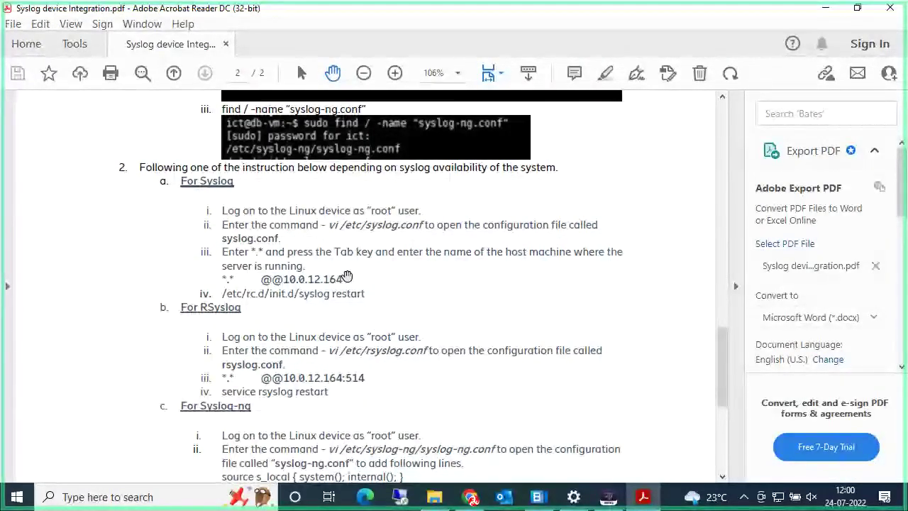
pyautogui.scroll(1, 354, 298)
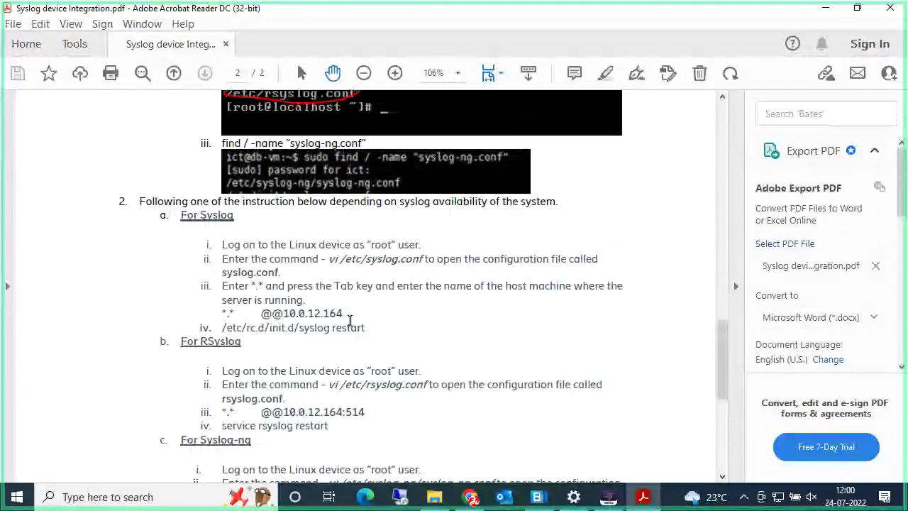
pyautogui.scroll(7, 497, 213)
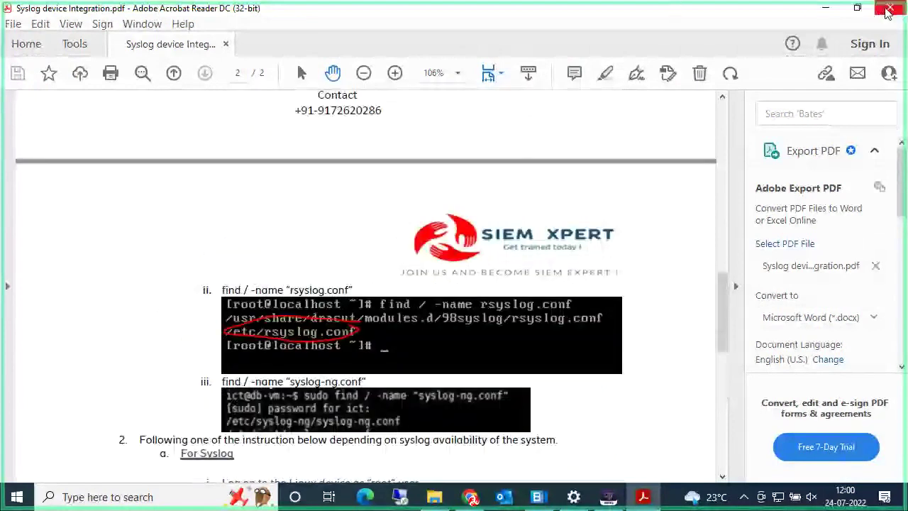
pyautogui.scroll(20, 560, 175)
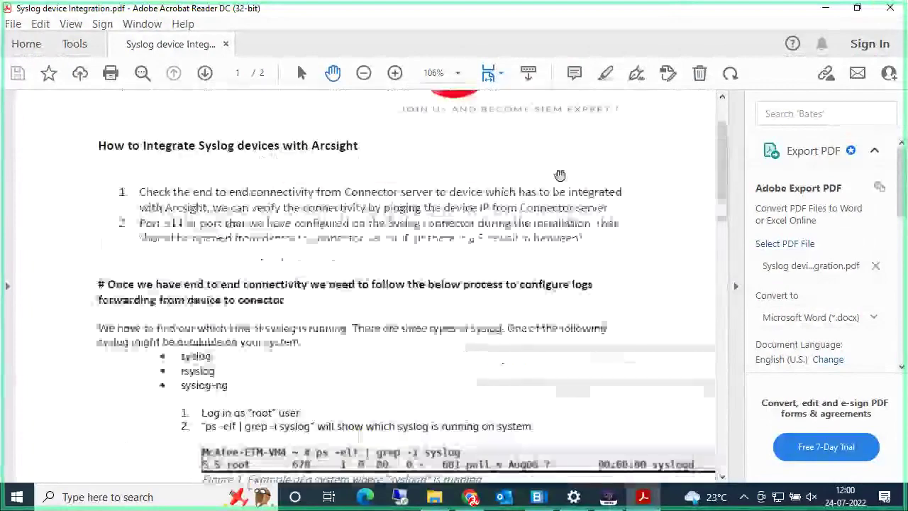
# Step: Reread the syslog sections on page 1, then bring up Remote Desktop Connection for 192.168.0.24
pyautogui.scroll(-9, 538, 309)
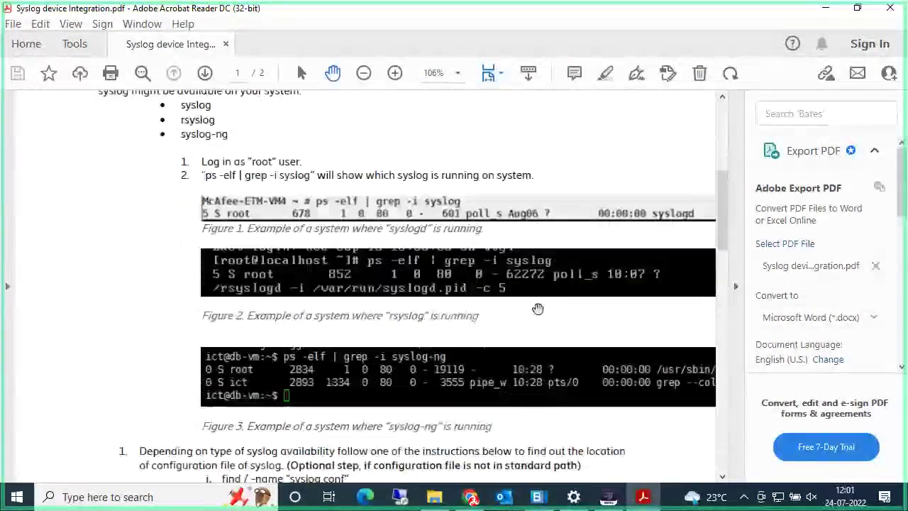
pyautogui.scroll(-4, 538, 308)
pyautogui.scroll(6, 536, 308)
pyautogui.scroll(-3, 533, 308)
pyautogui.scroll(2, 531, 307)
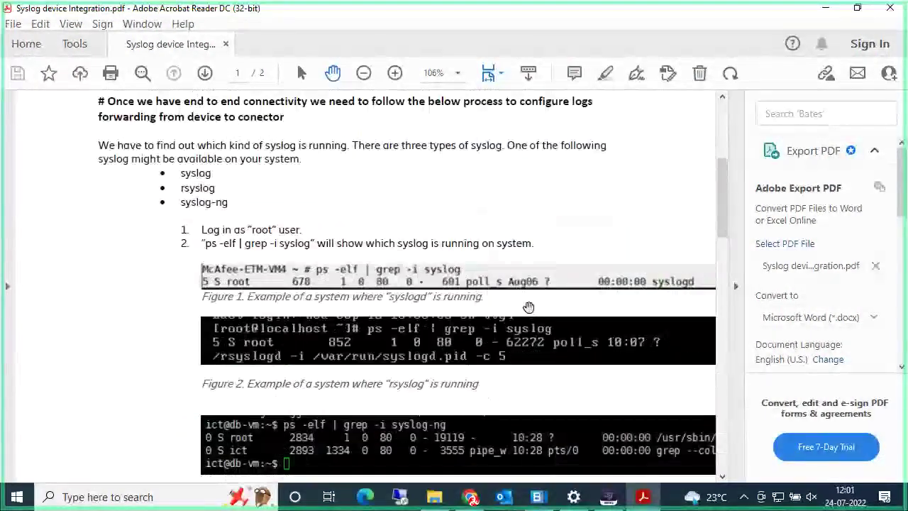
pyautogui.click(412, 510)
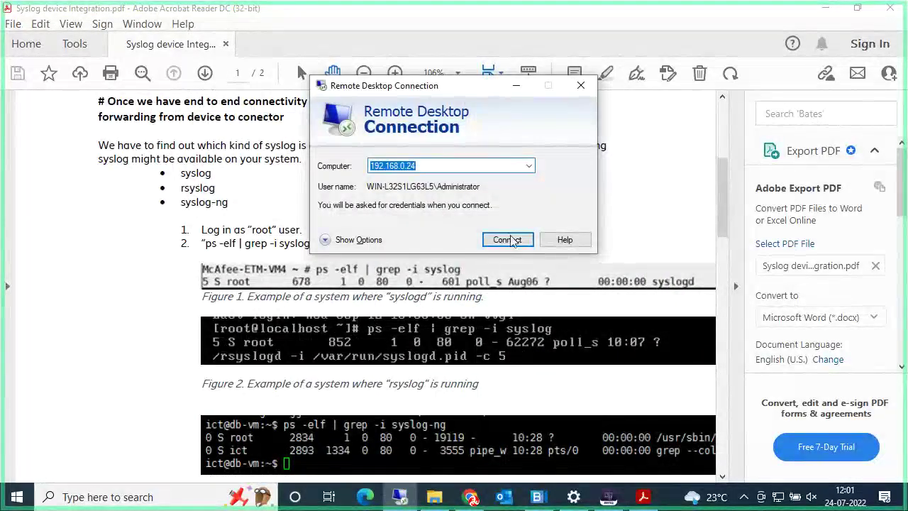
# Step: Connect to 192.168.0.24 and enter the administrator account's password
pyautogui.click(513, 240)
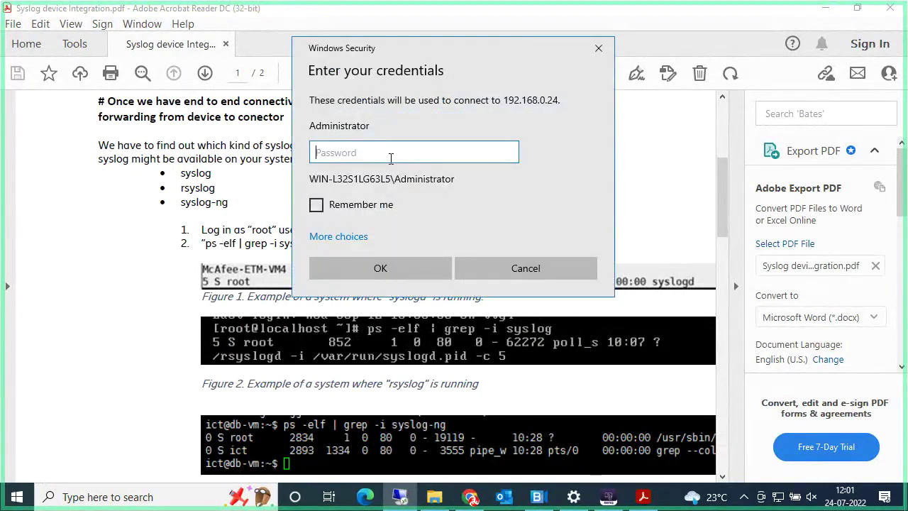
pyautogui.write('**********')
# Step: Sign in to the remote session, open the Logger 7.7_Secondory VM in VMware Workstation, then return to Chrome
pyautogui.press('Return')
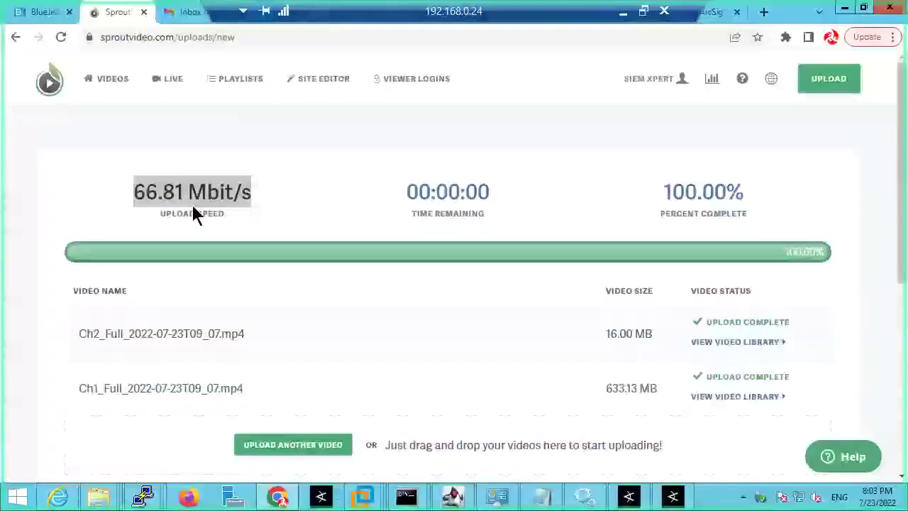
pyautogui.moveTo(369, 502)
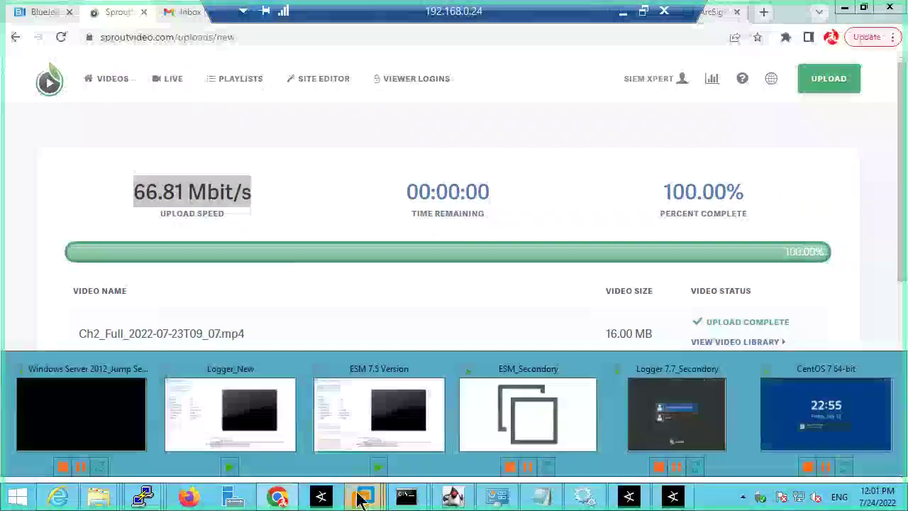
pyautogui.click(122, 436)
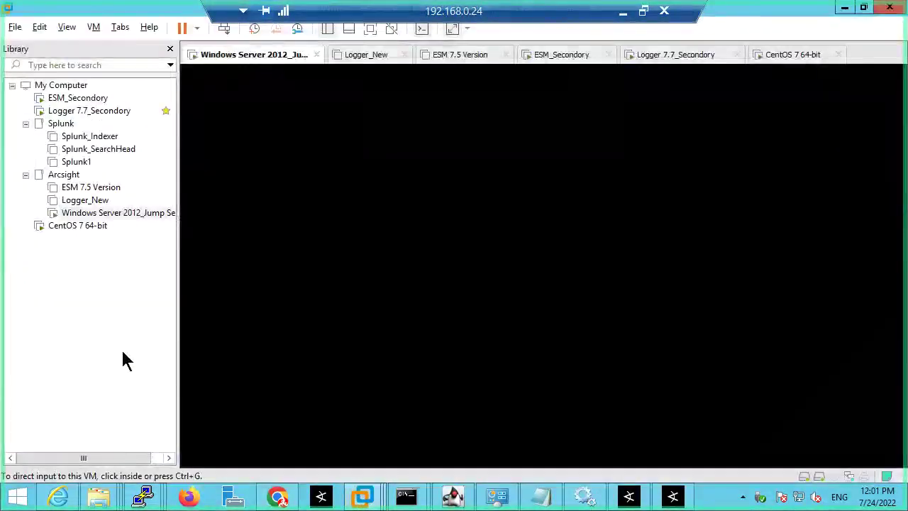
pyautogui.click(74, 112)
pyautogui.doubleClick(75, 113)
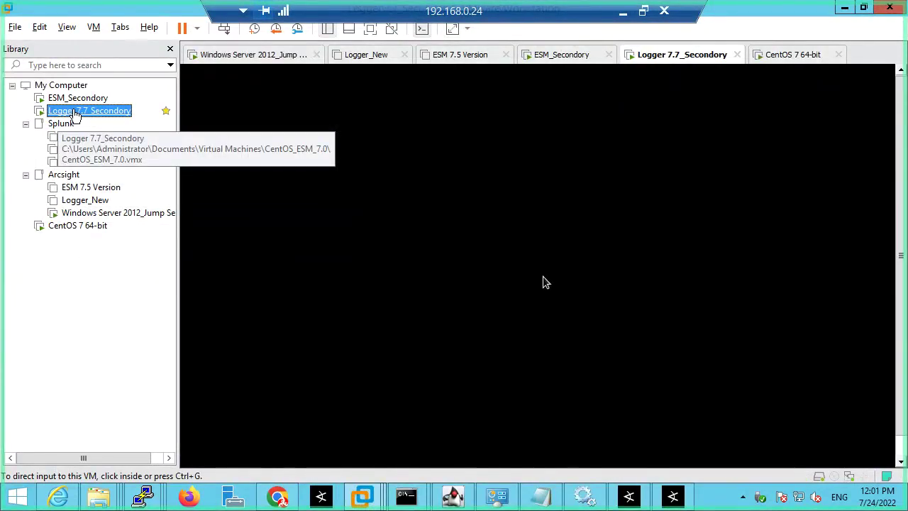
pyautogui.click(277, 497)
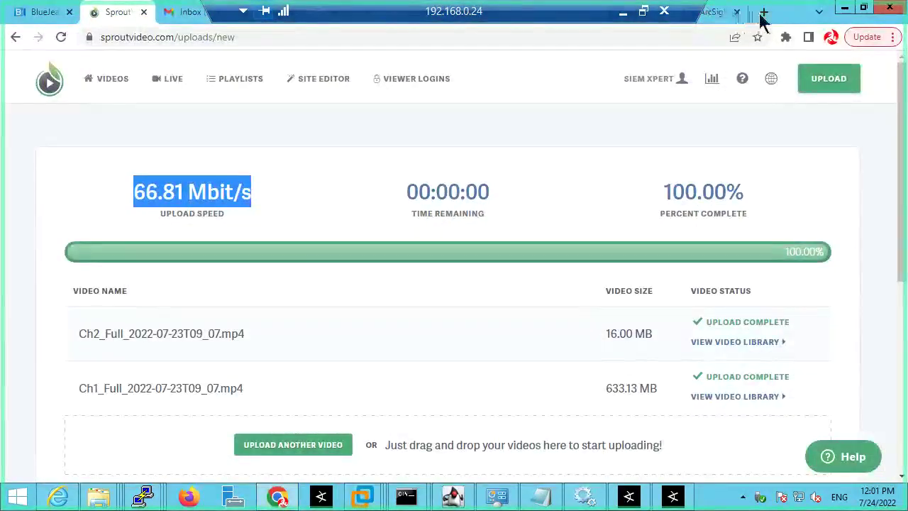
# Step: In a new tab, log in to ArcSight Logger at 192.168.0.119 as admin
pyautogui.click(763, 12)
pyautogui.write('19')
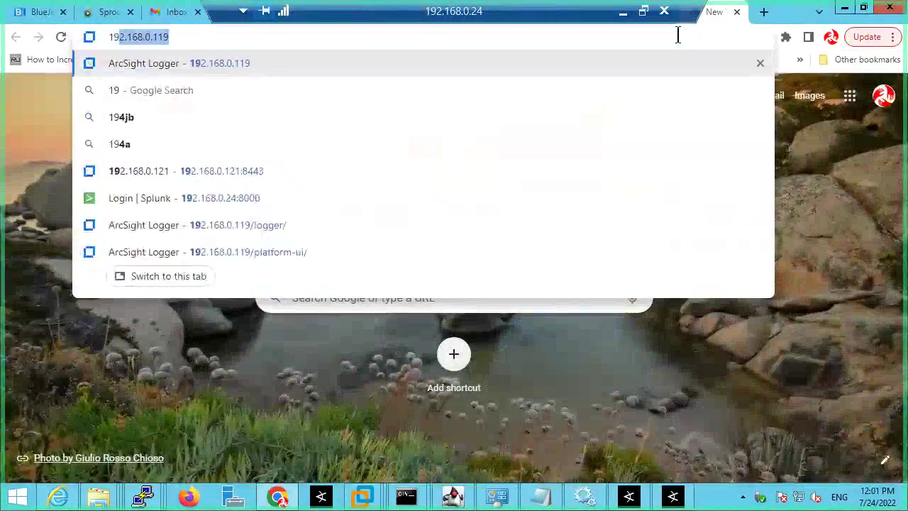
pyautogui.press('Return')
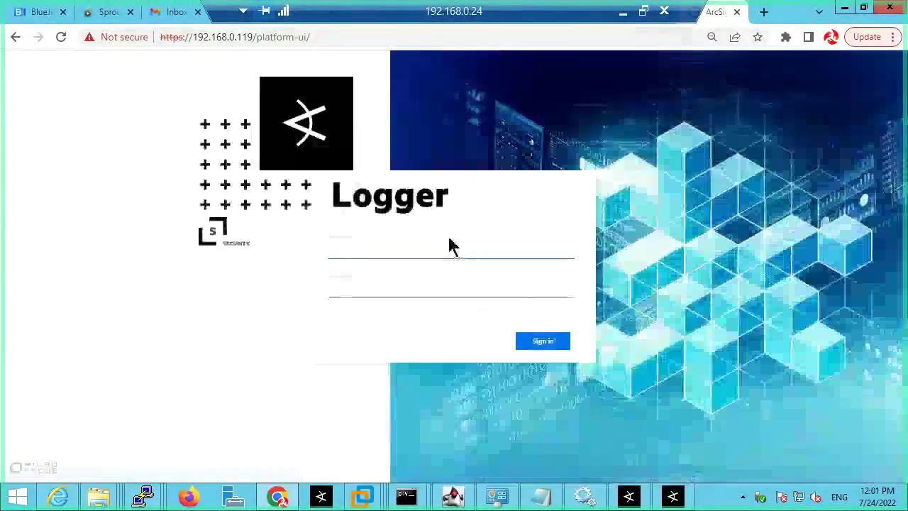
pyautogui.click(412, 243)
pyautogui.write('admin')
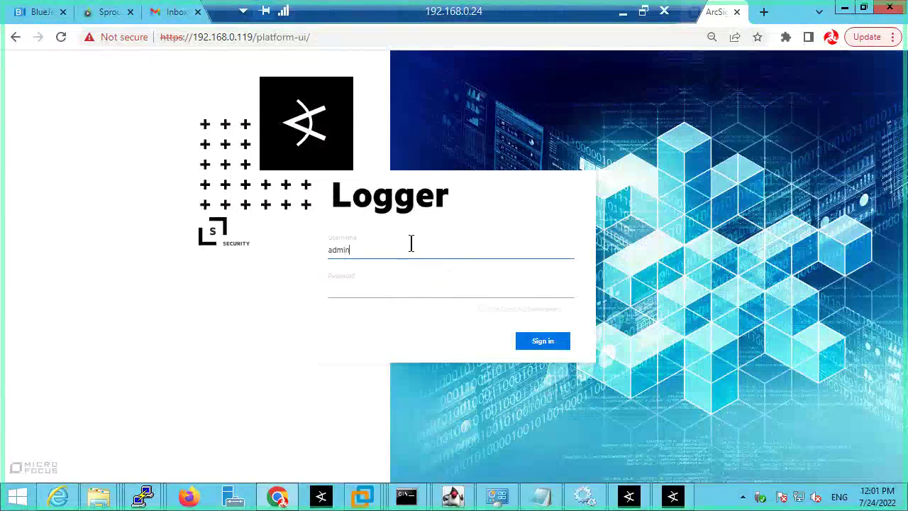
pyautogui.press('Tab')
pyautogui.write('pas')
pyautogui.press('Return')
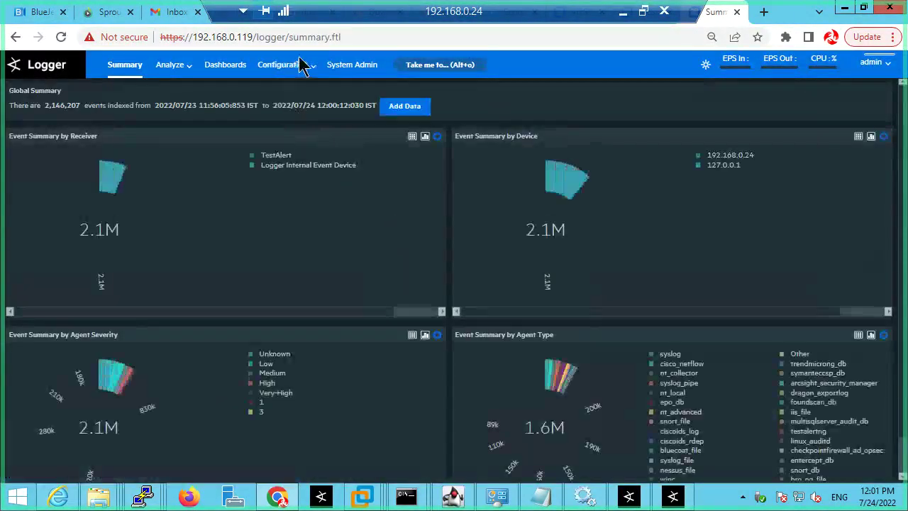
# Step: Open the Configuration > Receivers list, then minimise the browser
pyautogui.click(284, 66)
pyautogui.click(401, 168)
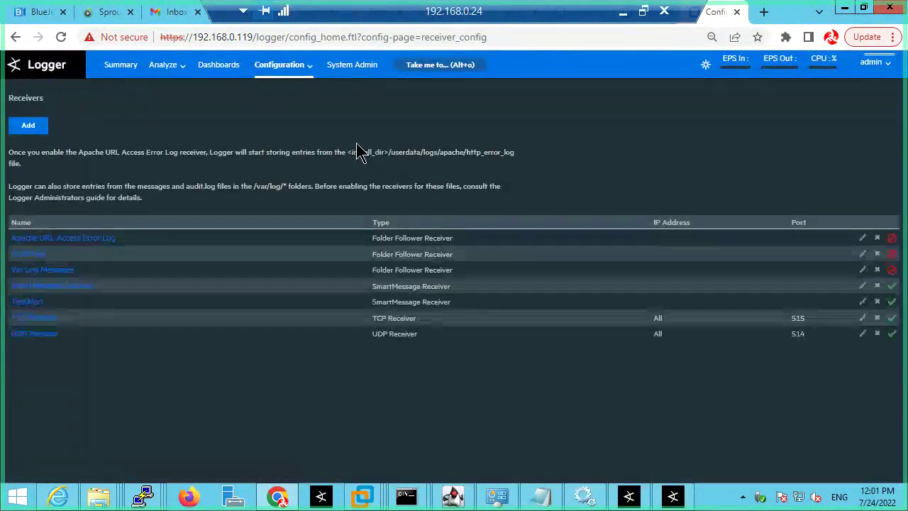
pyautogui.click(845, 10)
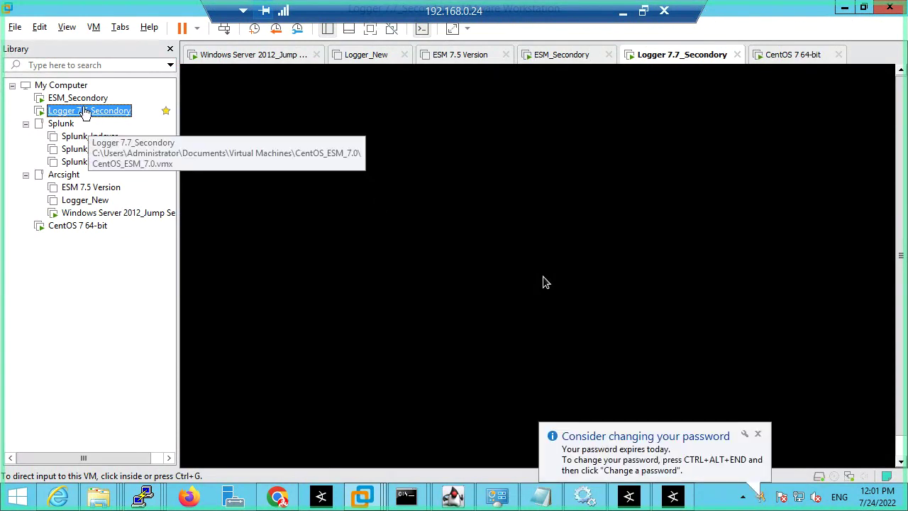
# Step: Close the stale 'PuTTY (inactive)' window, leaving only the ESM server terminal open
pyautogui.moveTo(147, 494)
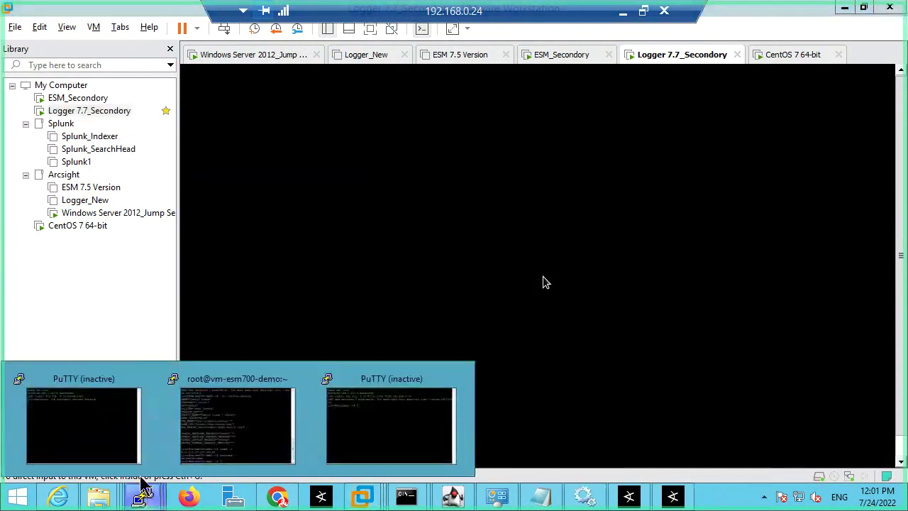
pyautogui.click(97, 416)
pyautogui.click(404, 58)
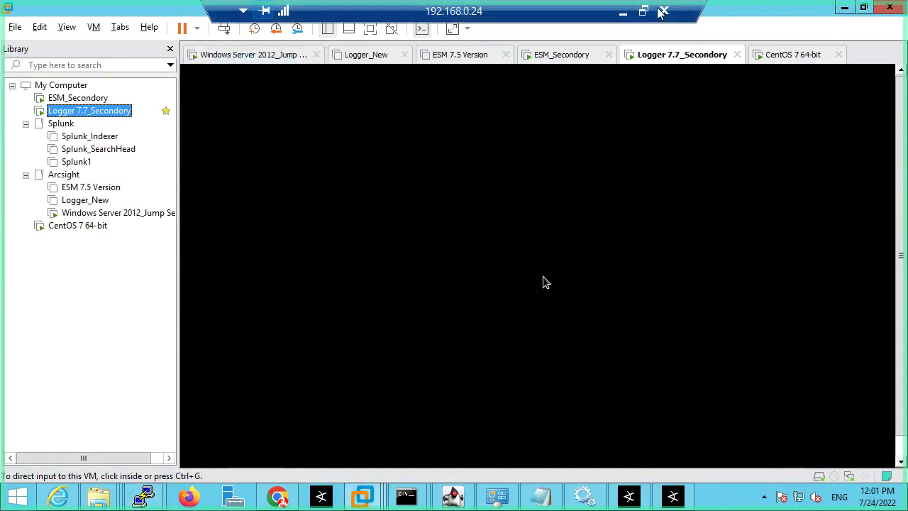
pyautogui.click(626, 14)
pyautogui.scroll(2, 271, 220)
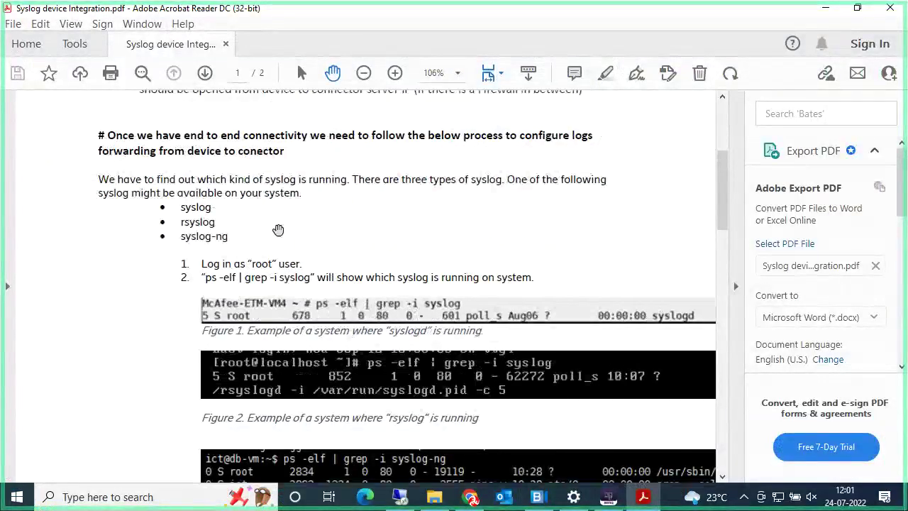
pyautogui.scroll(1, 271, 219)
pyautogui.scroll(-1, 274, 229)
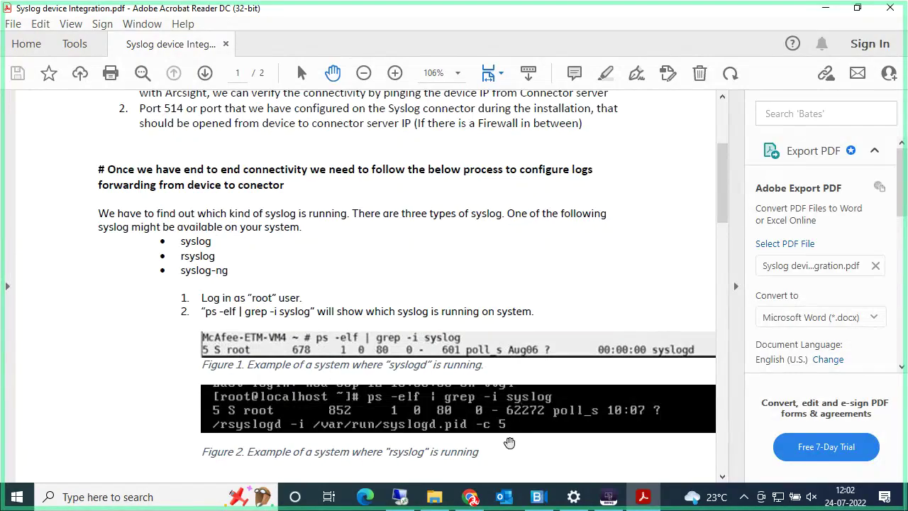
pyautogui.click(399, 497)
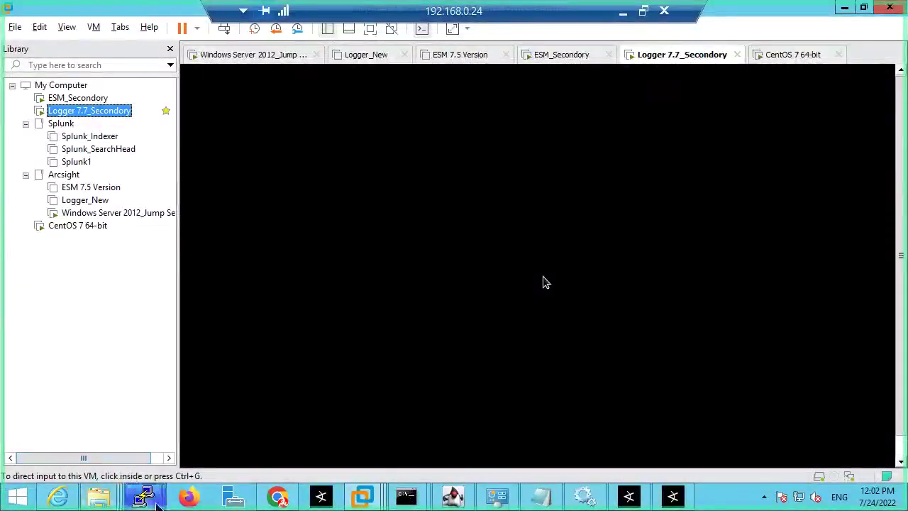
pyautogui.moveTo(145, 495)
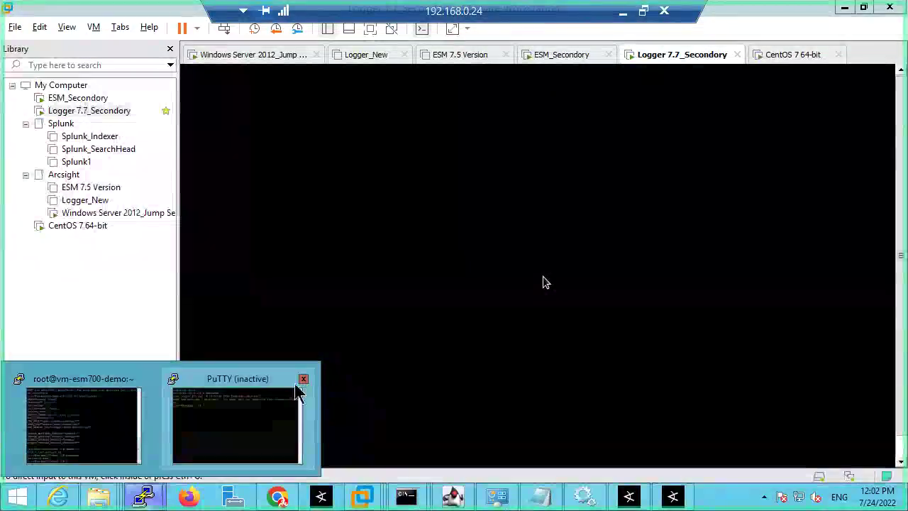
pyautogui.click(304, 379)
# Step: Start a new PuTTY SSH session to 192.168.0.119
pyautogui.rightClick(154, 497)
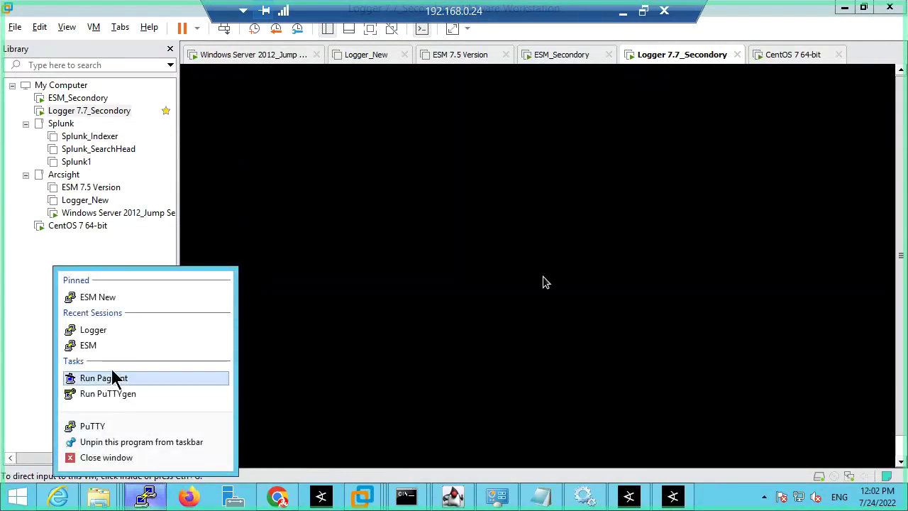
pyautogui.click(95, 425)
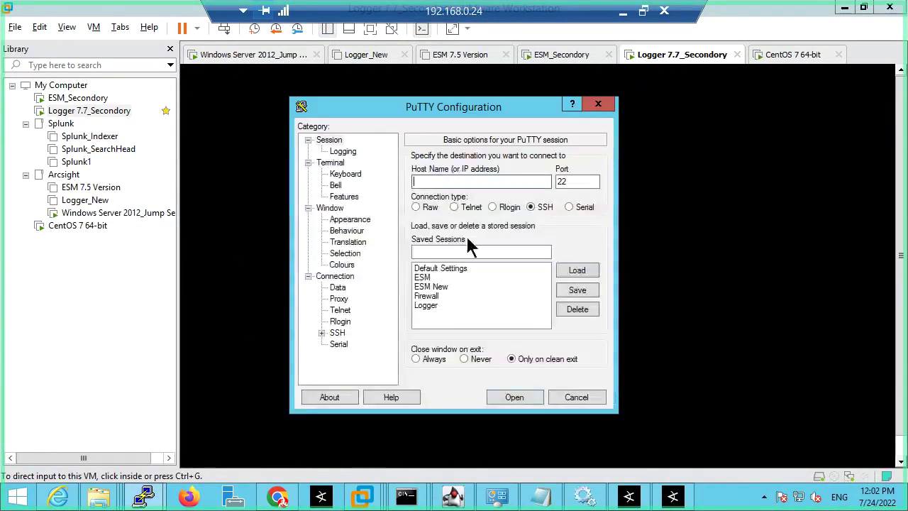
pyautogui.click(846, 8)
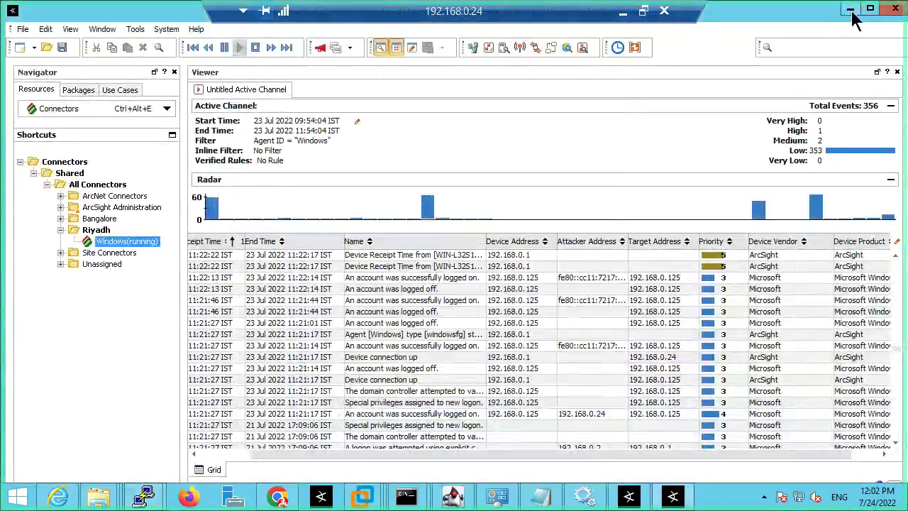
pyautogui.click(850, 8)
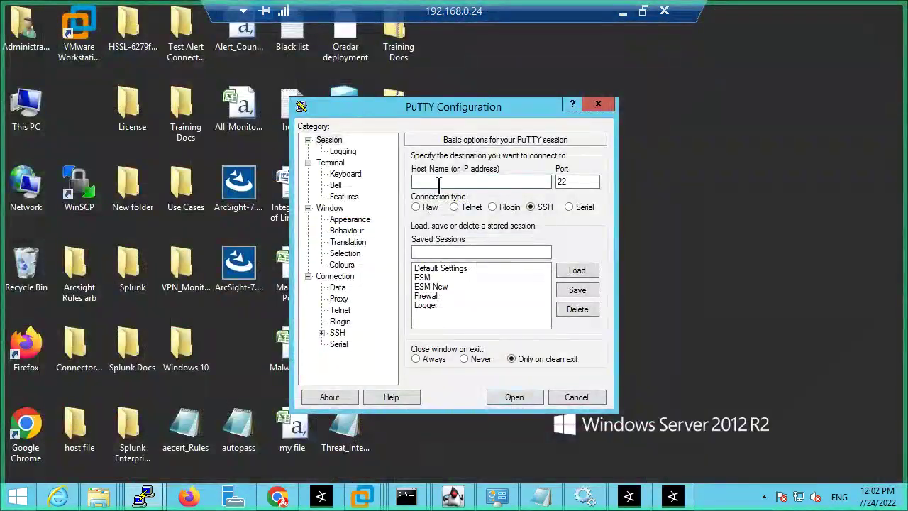
pyautogui.write('192.168.0.119')
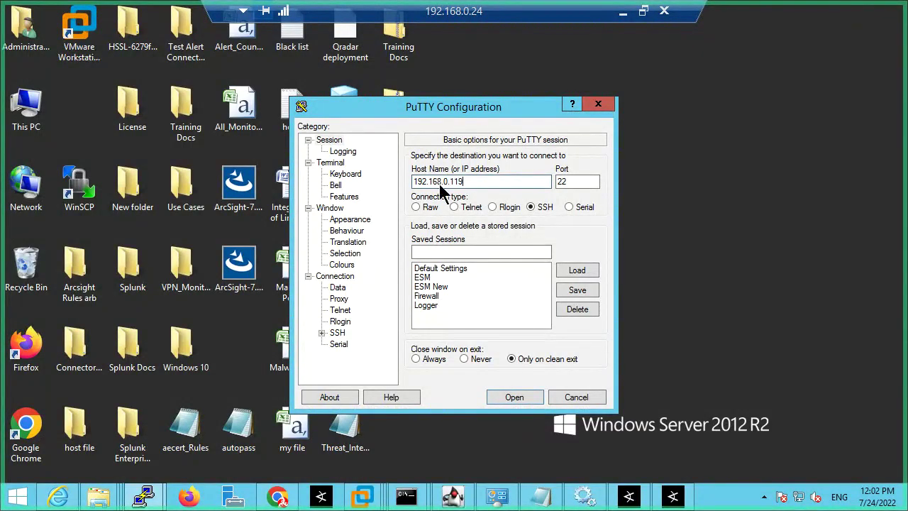
pyautogui.press('Return')
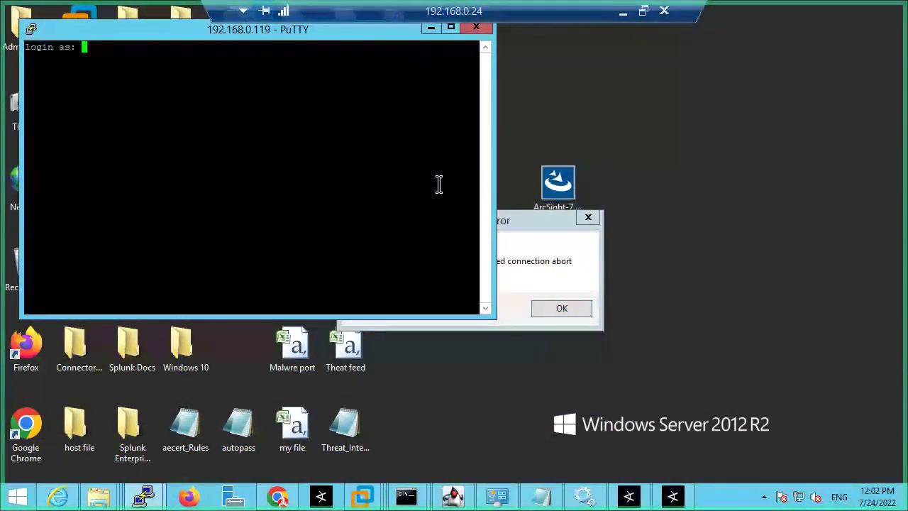
# Step: Log in to the server as root, then return to the syslog integration guide
pyautogui.write('rooy')
pyautogui.press('BackSpace')
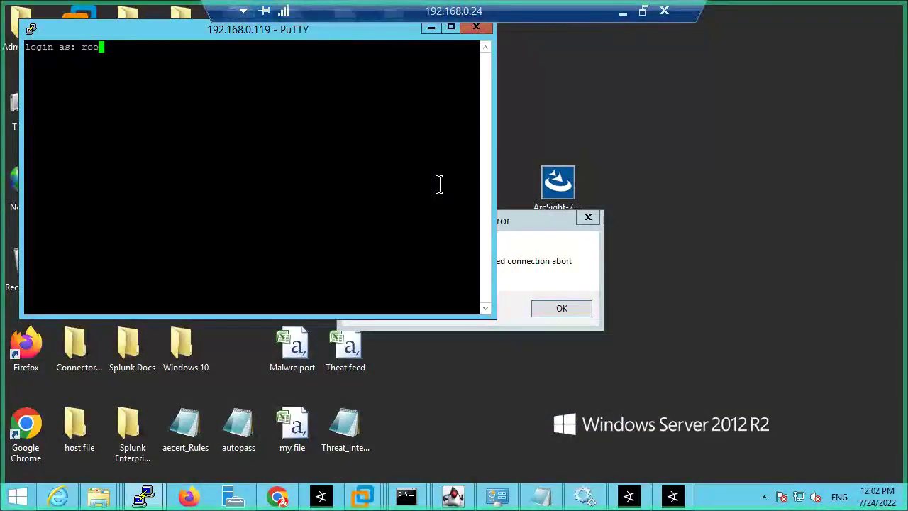
pyautogui.write('t')
pyautogui.press('Return')
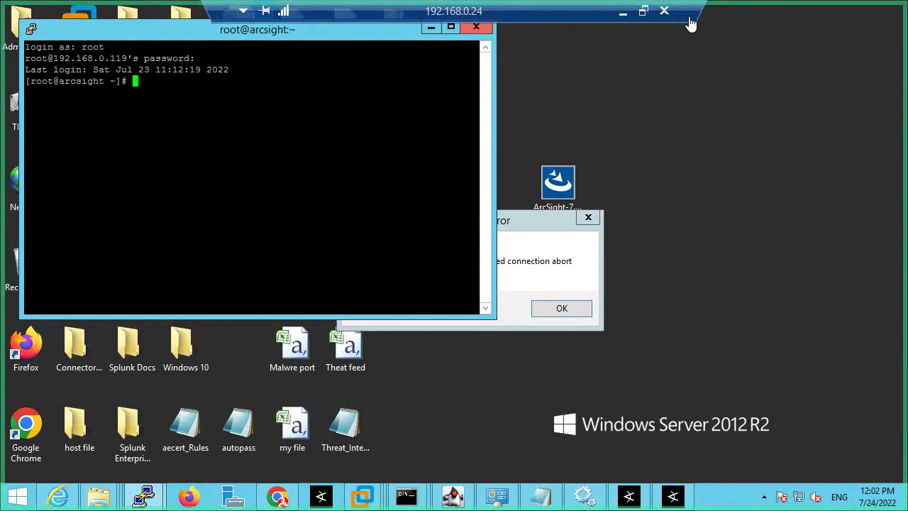
pyautogui.click(665, 12)
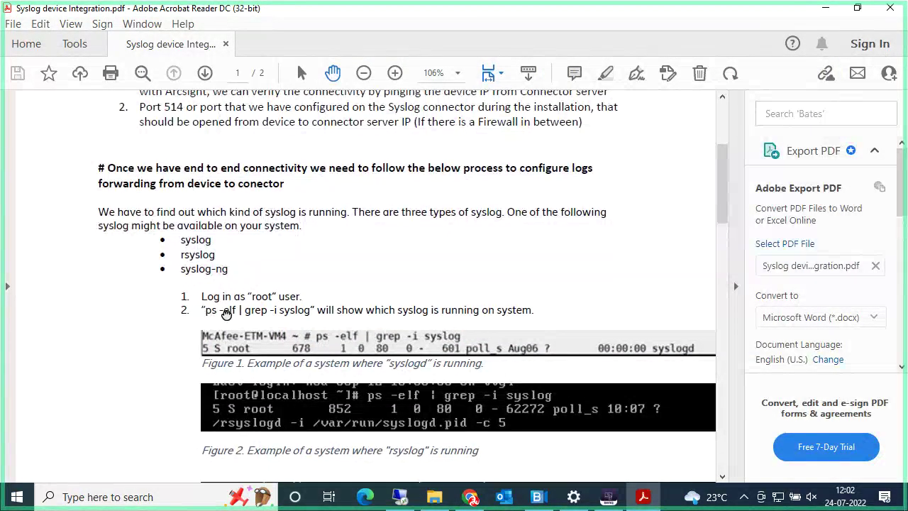
# Step: Copy the ps -elf | grep -i syslog command from the guide
pyautogui.scroll(-2, 211, 312)
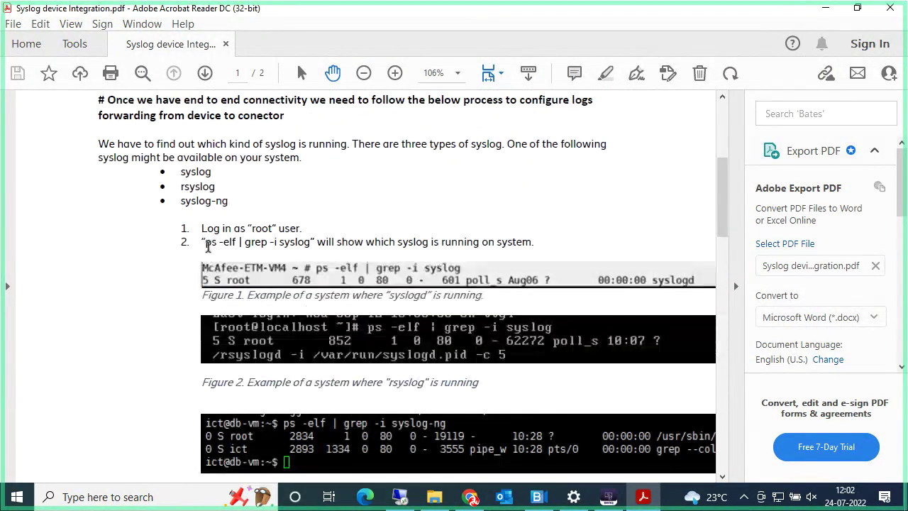
pyautogui.moveTo(205, 243); pyautogui.dragTo(304, 246)
pyautogui.rightClick(302, 248)
pyautogui.click(315, 259)
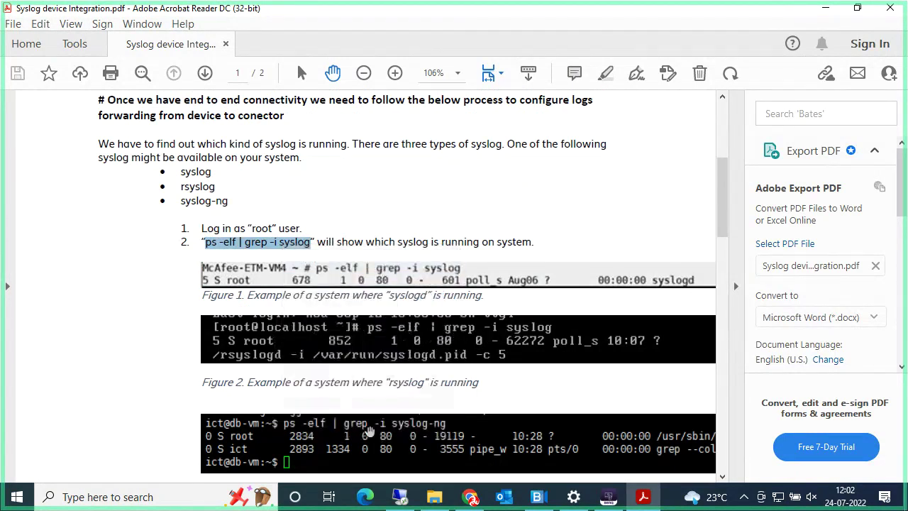
# Step: Paste and run the command in PuTTY, marking the running rsyslogd entry
pyautogui.click(401, 498)
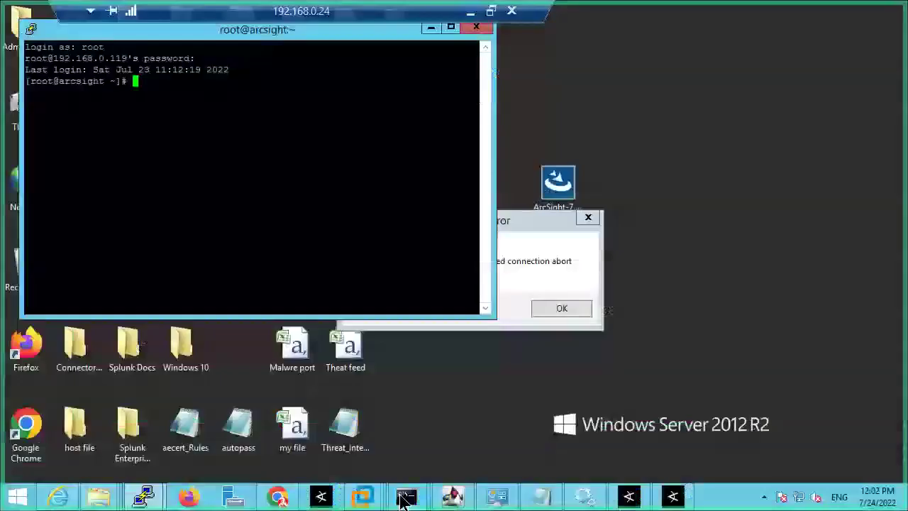
pyautogui.rightClick(229, 91)
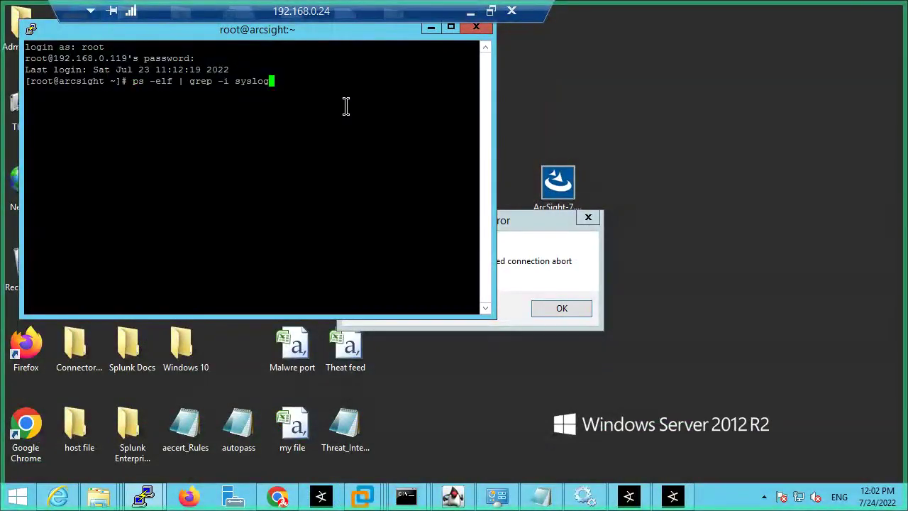
pyautogui.press('Left')
pyautogui.press('Left')
pyautogui.press('Left')
pyautogui.press('Left')
pyautogui.press('Left')
pyautogui.press('Left')
pyautogui.press('Left')
pyautogui.press('Left')
pyautogui.press('Left')
pyautogui.press('Left')
pyautogui.press('Left')
pyautogui.press('Left')
pyautogui.press('Left')
pyautogui.press('Left')
pyautogui.press('Left')
pyautogui.press('Left')
pyautogui.press('Left')
pyautogui.press('Left')
pyautogui.press('Left')
pyautogui.press('Left')
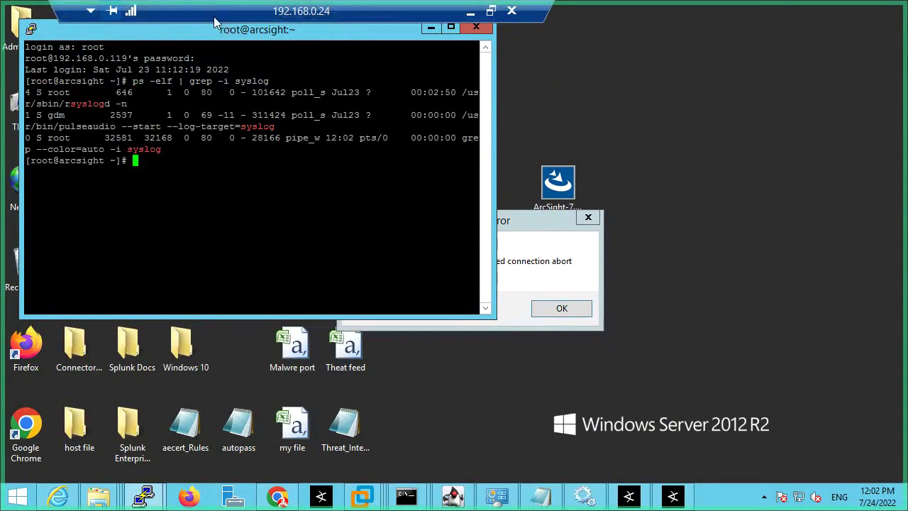
pyautogui.moveTo(213, 17); pyautogui.dragTo(549, 16)
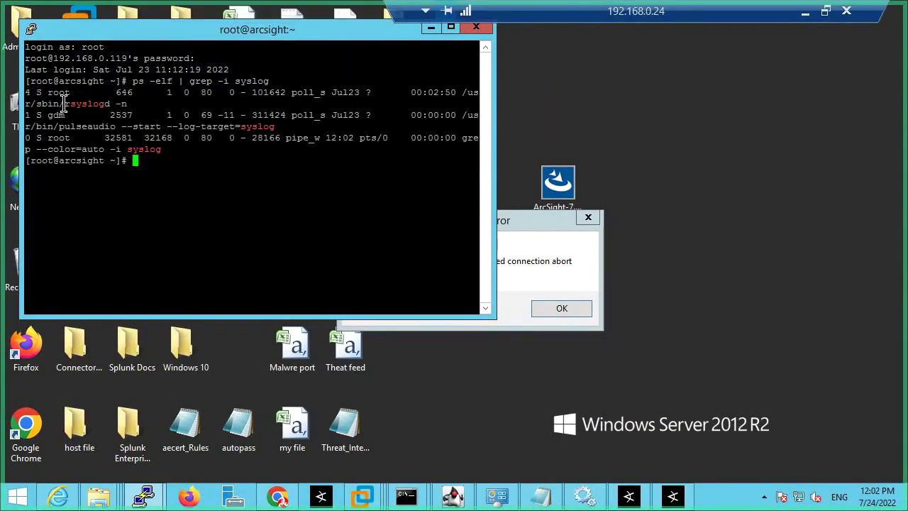
pyautogui.moveTo(64, 104); pyautogui.dragTo(120, 104)
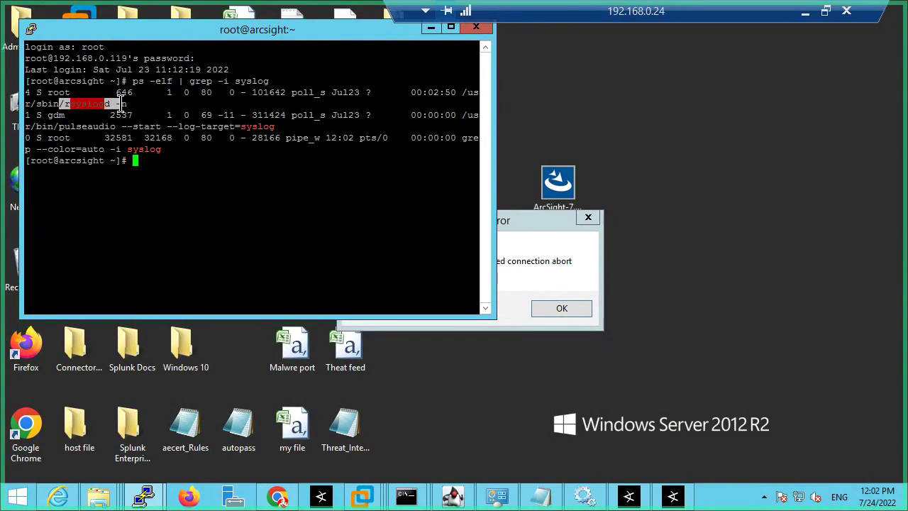
# Step: Set the PuTTY session aside and review the rsyslog example figure in the guide
pyautogui.click(431, 27)
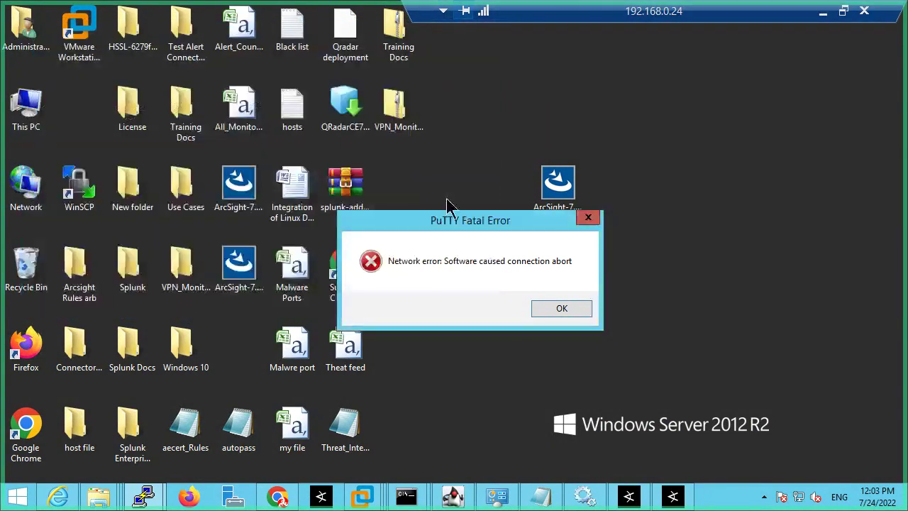
pyautogui.moveTo(741, 10); pyautogui.dragTo(472, 10)
pyautogui.click(550, 11)
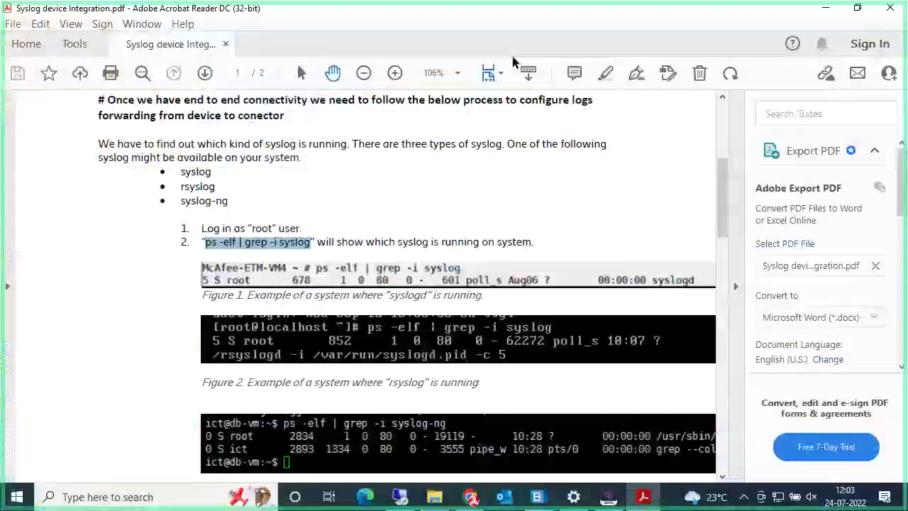
pyautogui.scroll(-2, 389, 312)
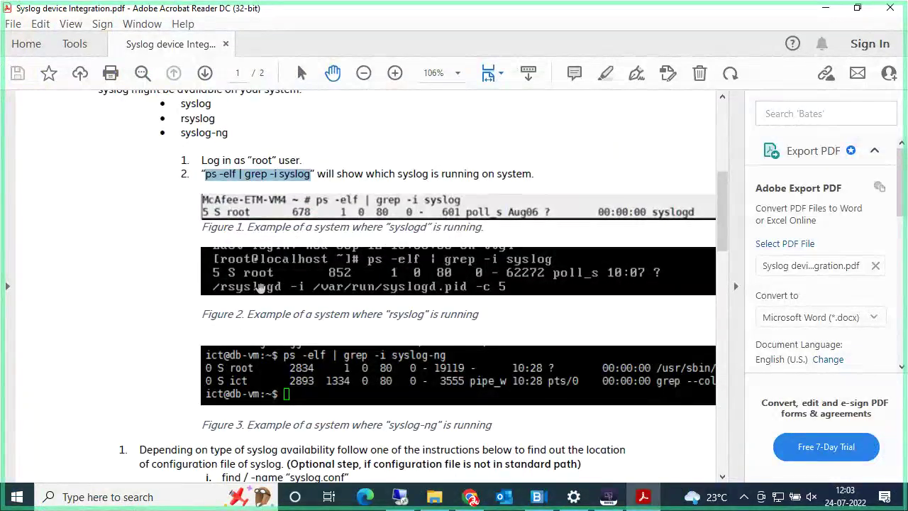
pyautogui.moveTo(481, 314); pyautogui.dragTo(282, 321)
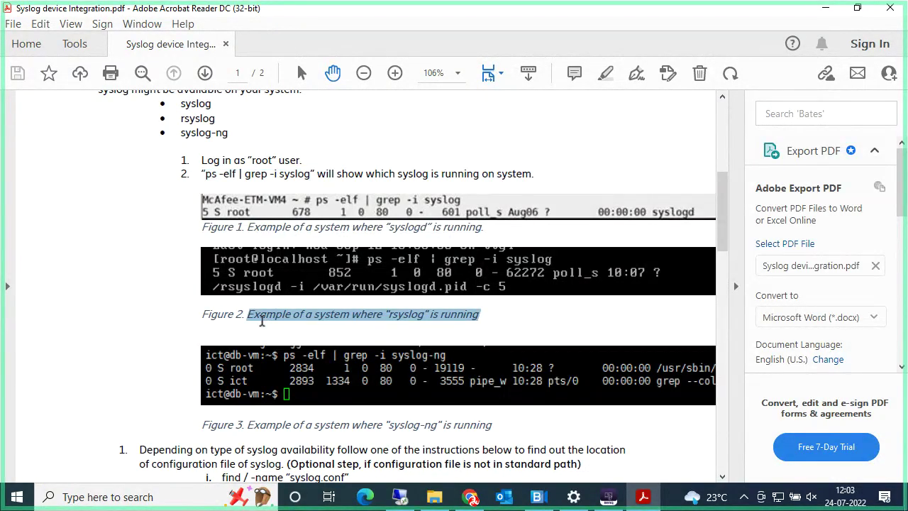
# Step: Scroll to and highlight the guide's find / -name syslog.conf command
pyautogui.scroll(-6, 262, 320)
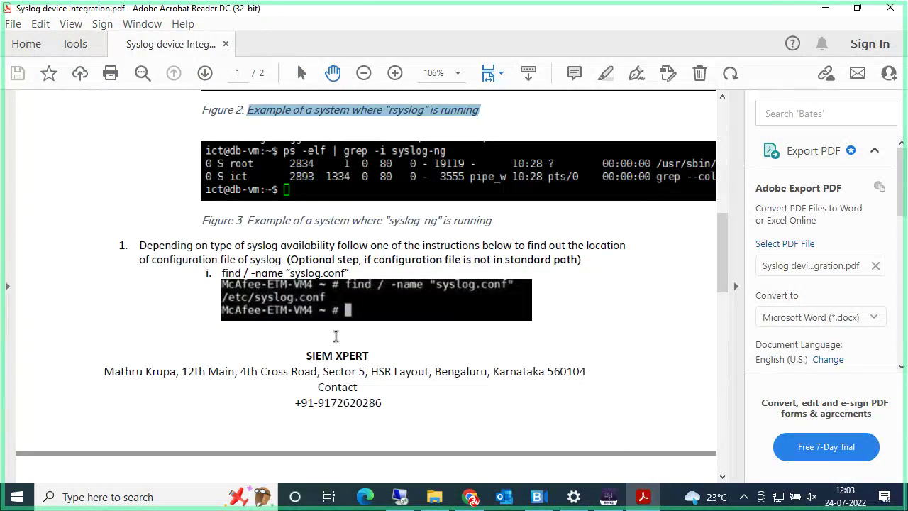
pyautogui.scroll(2, 336, 336)
pyautogui.scroll(2, 336, 335)
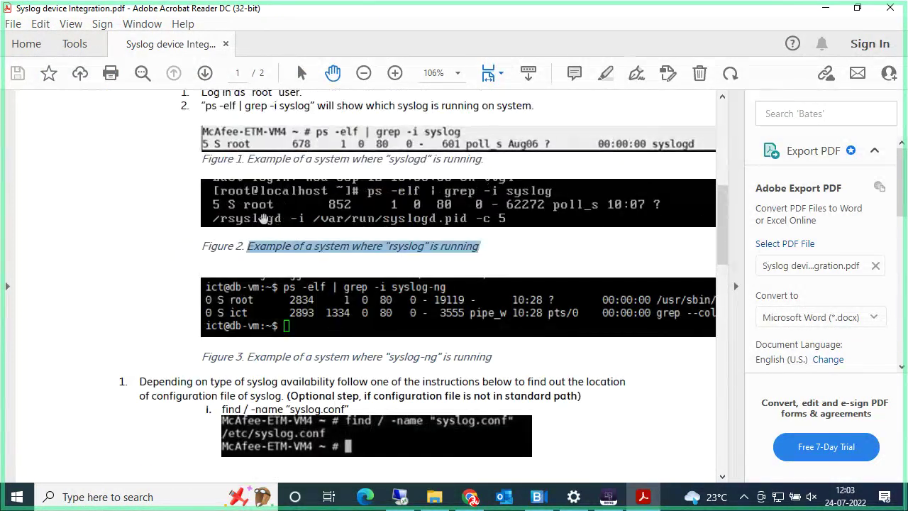
pyautogui.scroll(1, 288, 205)
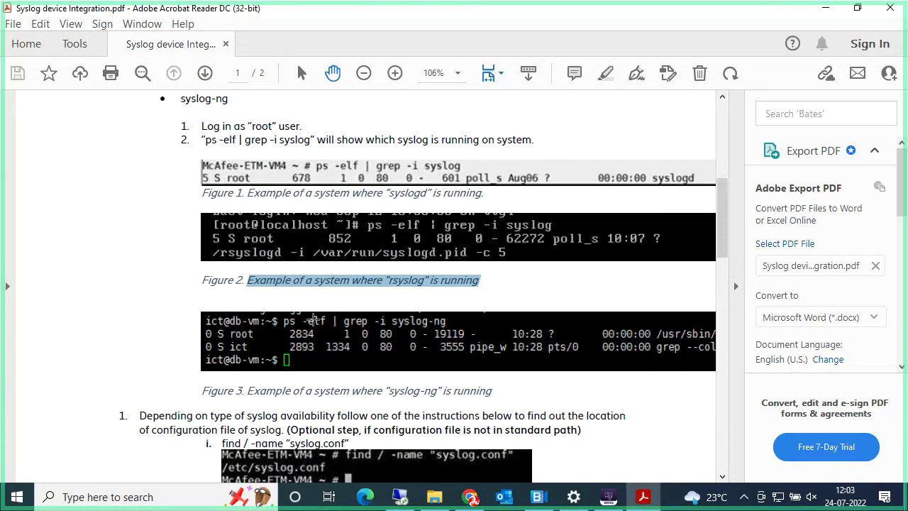
pyautogui.scroll(-6, 313, 320)
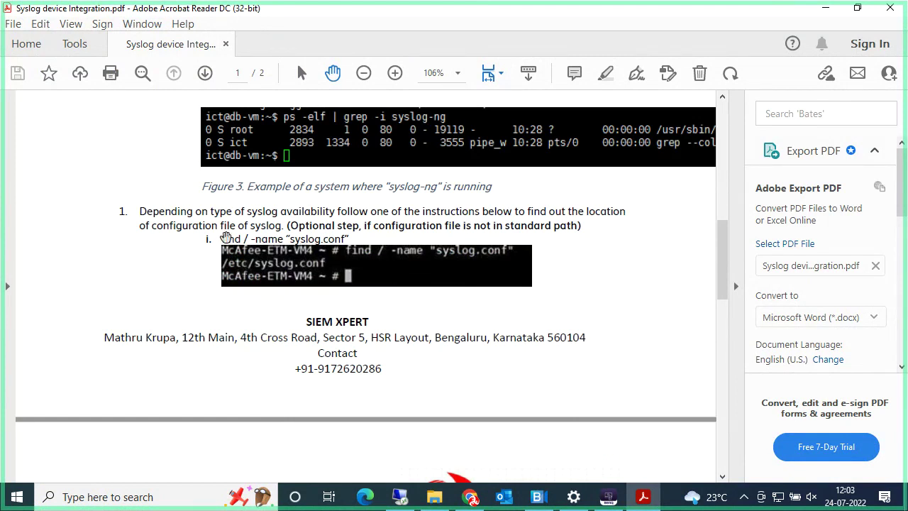
pyautogui.moveTo(221, 238); pyautogui.dragTo(350, 240)
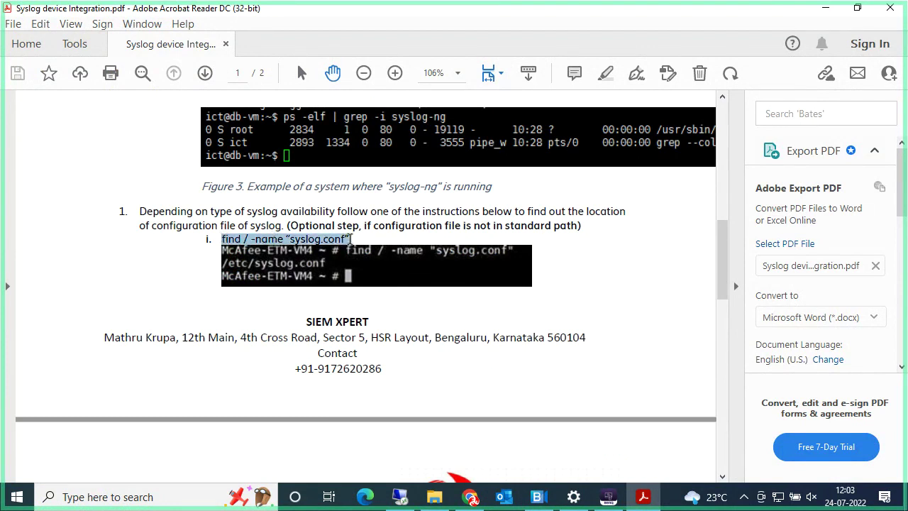
pyautogui.click(387, 306)
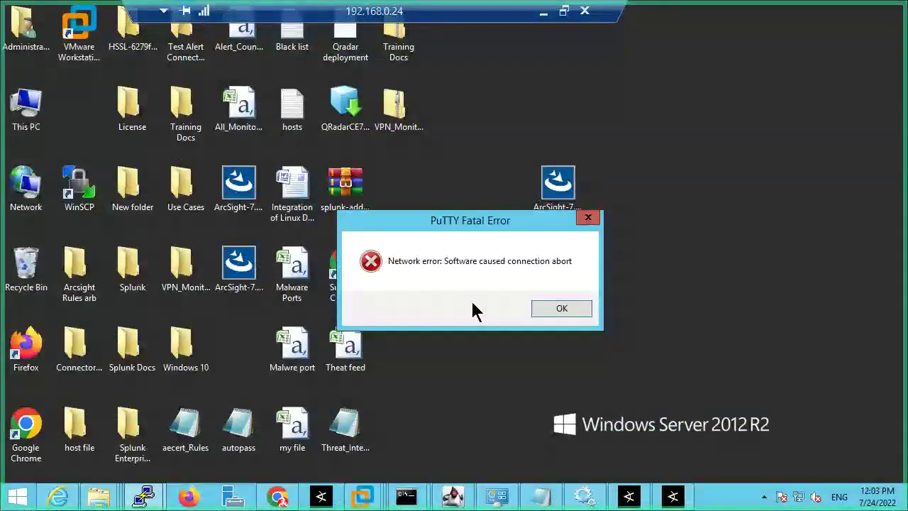
# Step: Dismiss the PuTTY error, then run cd /etc and ls on the arcsight server
pyautogui.click(546, 310)
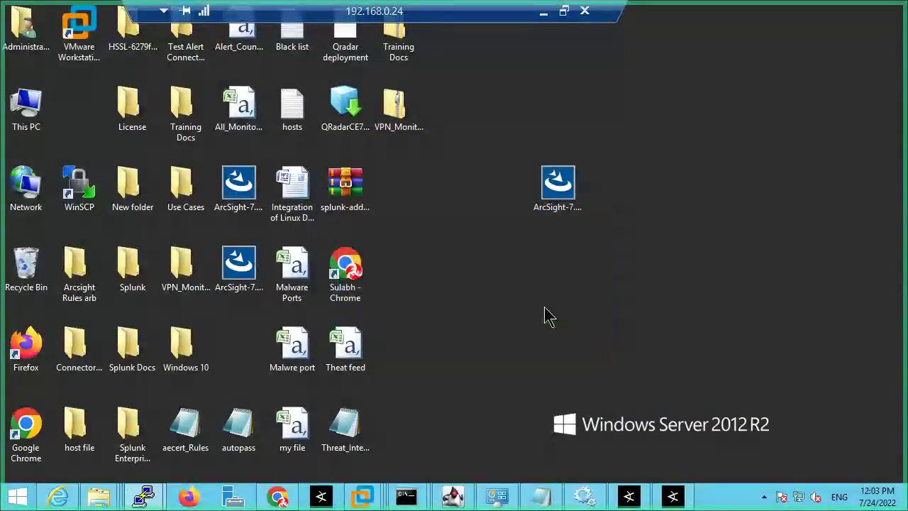
pyautogui.moveTo(146, 495)
pyautogui.click(245, 446)
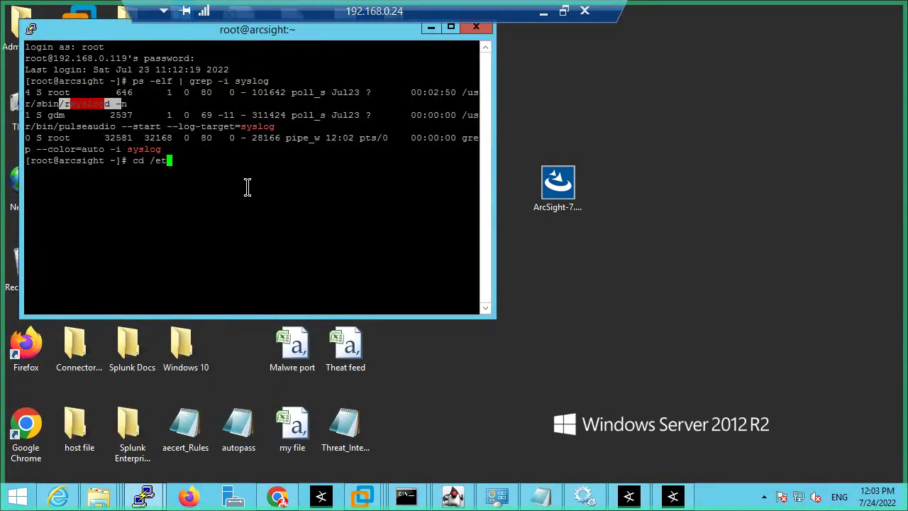
pyautogui.press('Return')
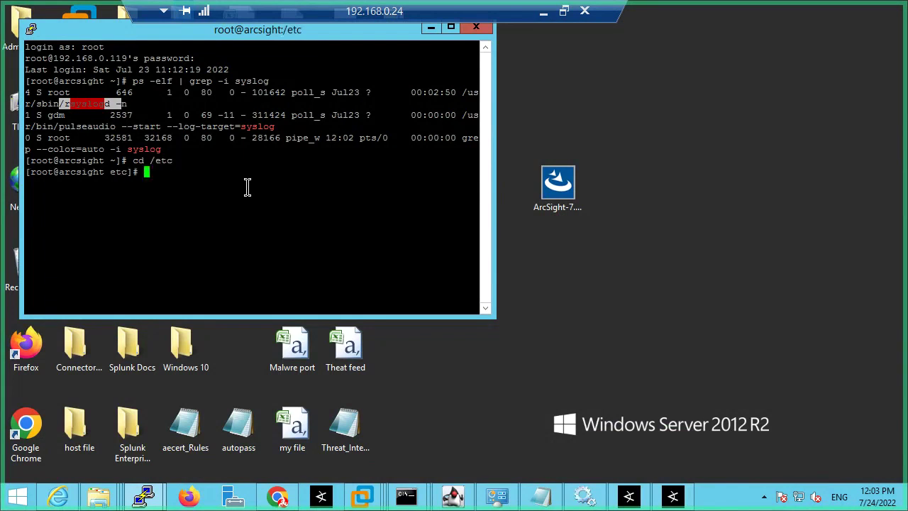
pyautogui.write('ls')
pyautogui.press('Return')
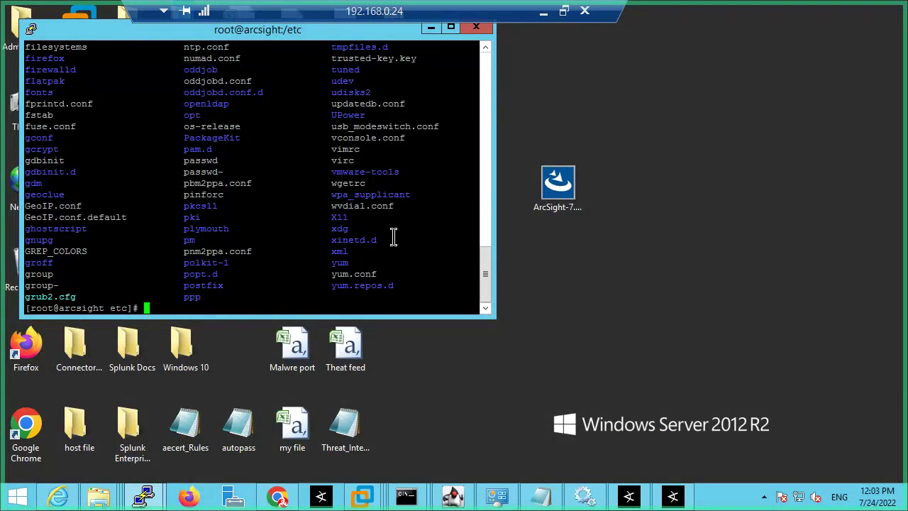
# Step: Scroll the /etc listing to locate rsyslog.conf and start typing a cat command
pyautogui.scroll(5, 394, 236)
pyautogui.scroll(4, 365, 217)
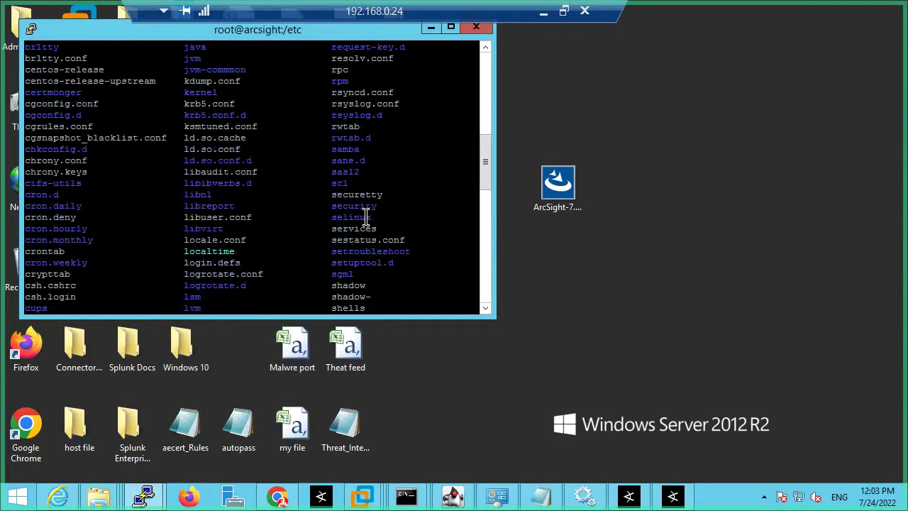
pyautogui.moveTo(395, 92); pyautogui.dragTo(346, 93)
pyautogui.click(408, 107)
pyautogui.moveTo(398, 105); pyautogui.dragTo(336, 105)
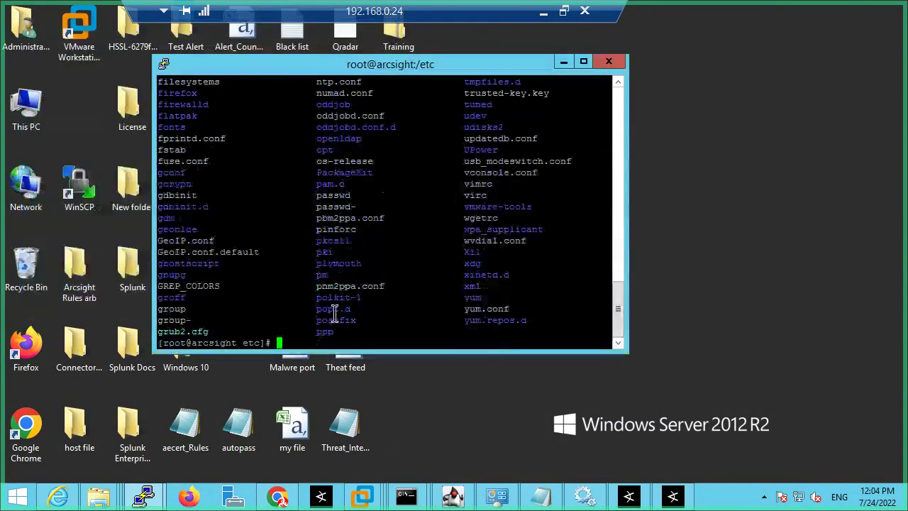
pyautogui.write('at rsy')
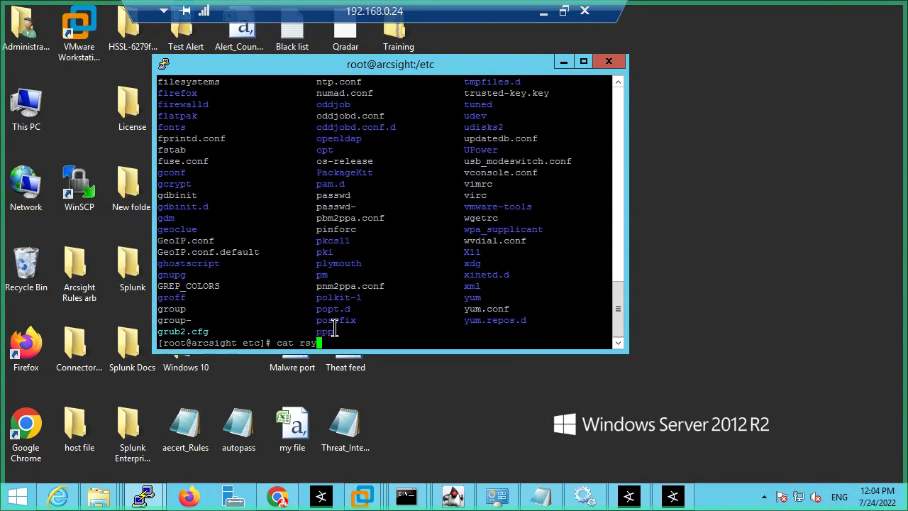
# Step: Print rsyslog.conf with cat, using Tab completion for the file name
pyautogui.press('Tab')
pyautogui.press('Tab')
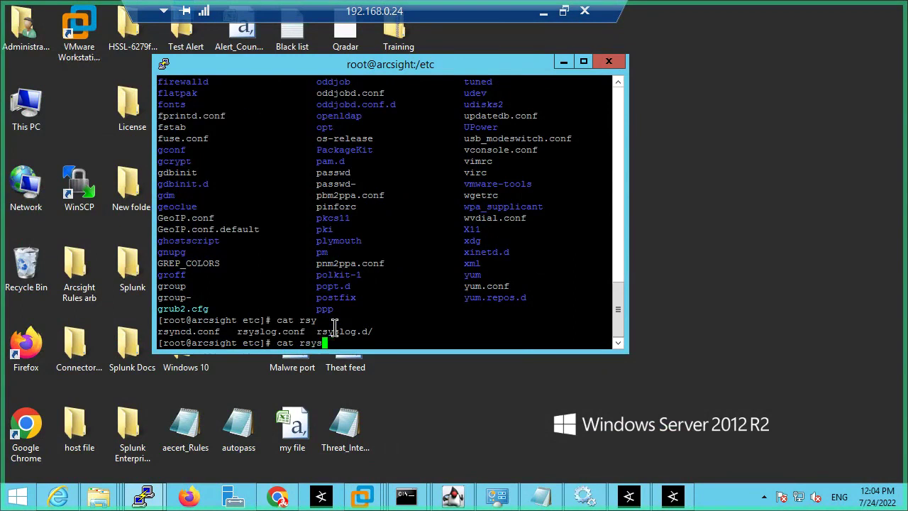
pyautogui.press('Tab')
pyautogui.write('c')
pyautogui.press('Tab')
pyautogui.press('Return')
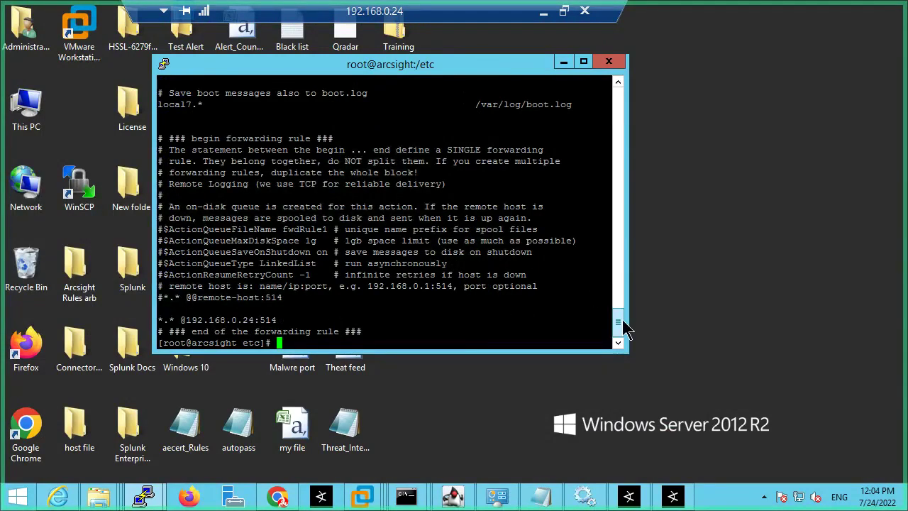
pyautogui.moveTo(618, 322); pyautogui.dragTo(613, 222)
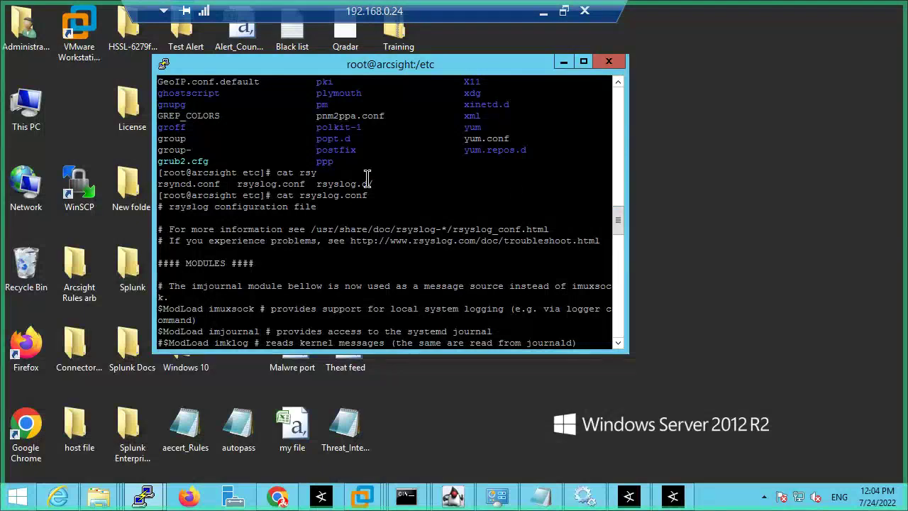
pyautogui.moveTo(283, 196); pyautogui.dragTo(389, 193)
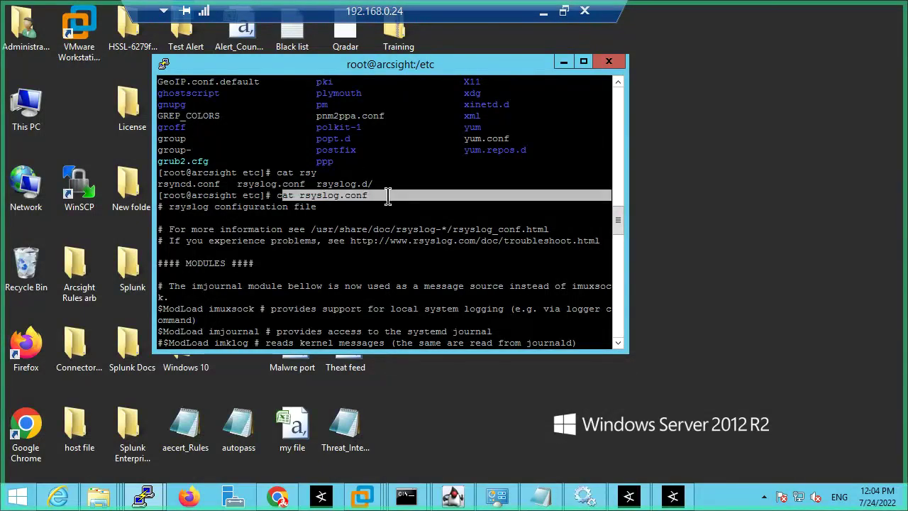
pyautogui.moveTo(170, 212); pyautogui.dragTo(390, 419)
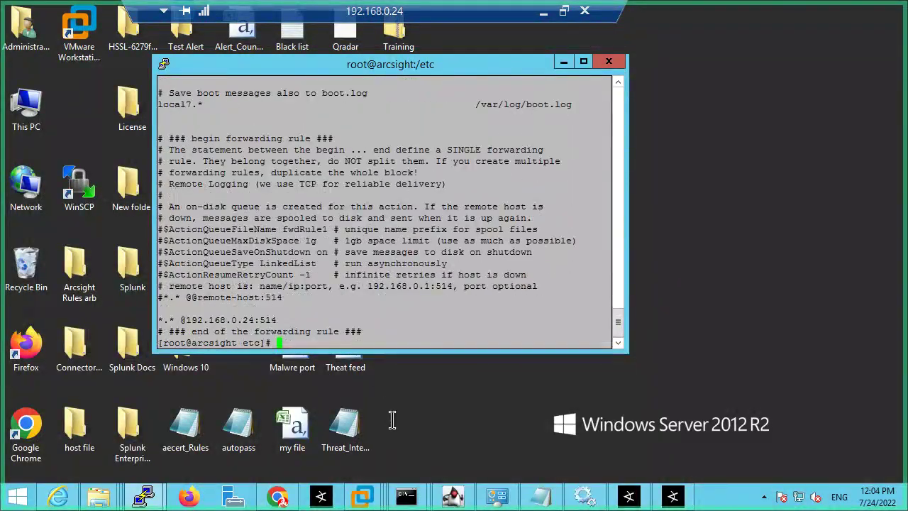
pyautogui.click(543, 12)
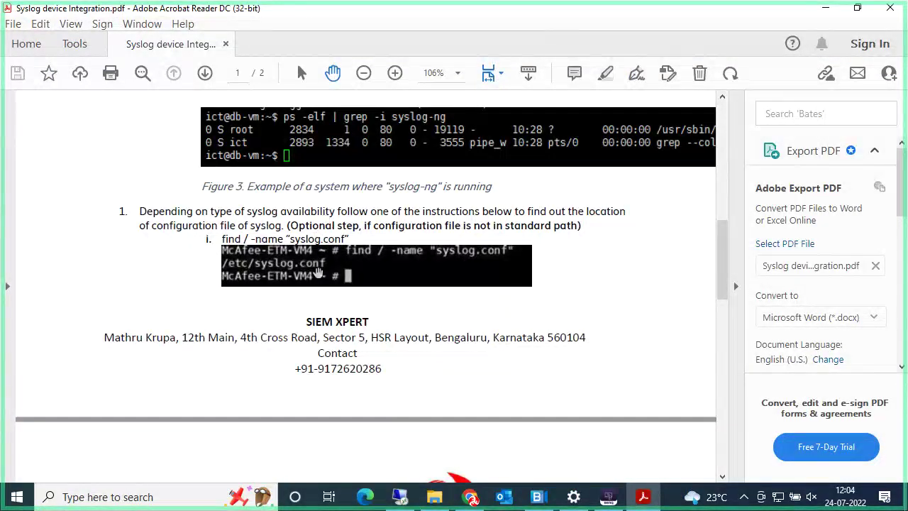
# Step: Scroll the guide to page 2's For RSyslog section, then go back to the remote server session
pyautogui.scroll(-5, 355, 362)
pyautogui.scroll(-4, 355, 355)
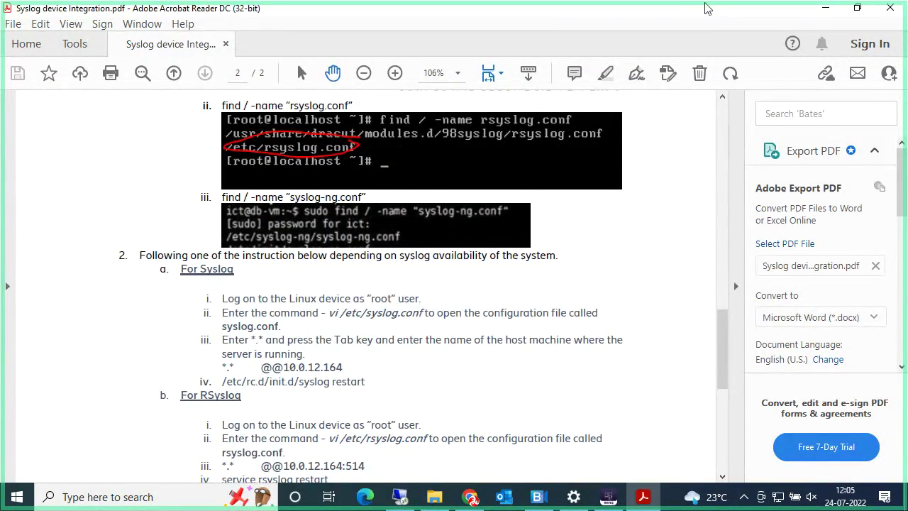
pyautogui.click(401, 496)
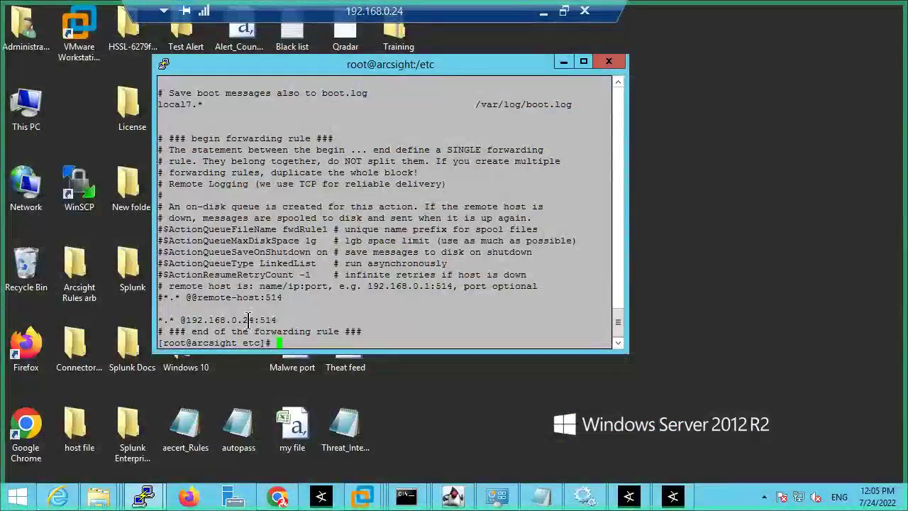
pyautogui.moveTo(278, 320); pyautogui.dragTo(171, 317)
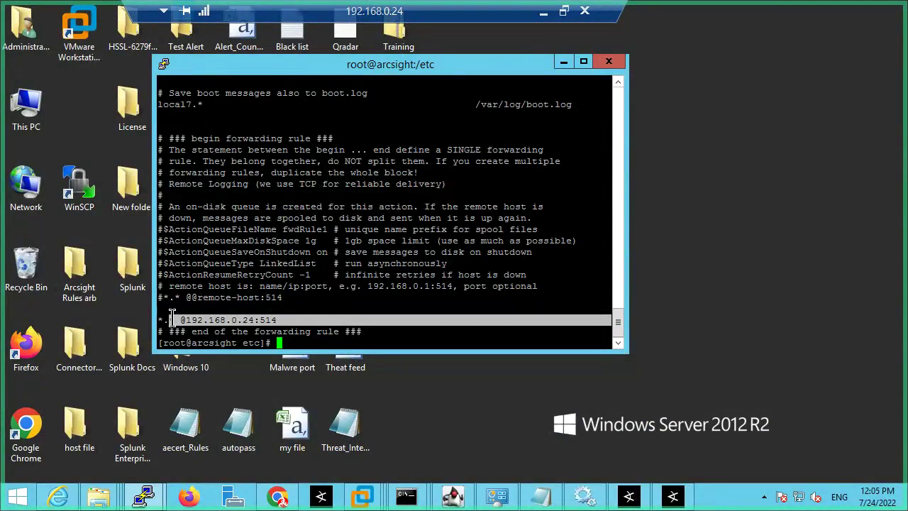
pyautogui.click(205, 307)
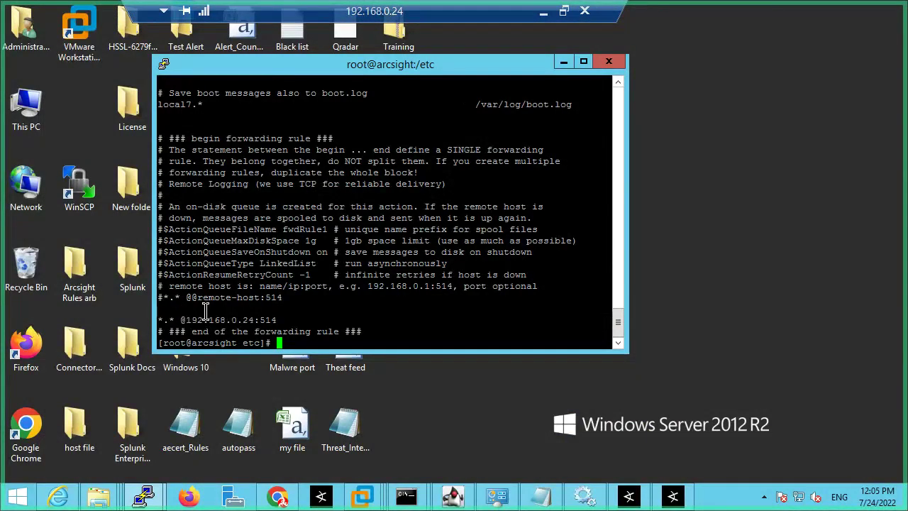
pyautogui.moveTo(175, 321); pyautogui.dragTo(243, 209)
pyautogui.click(284, 320)
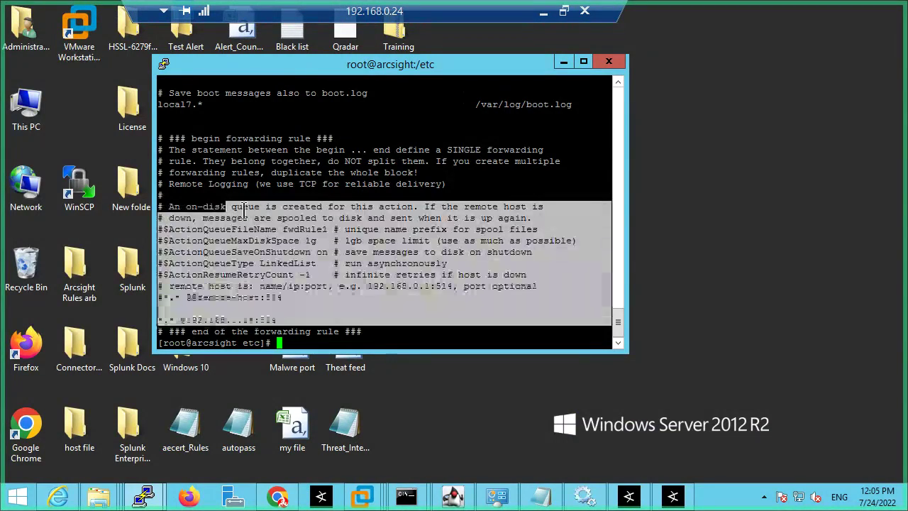
pyautogui.click(243, 209)
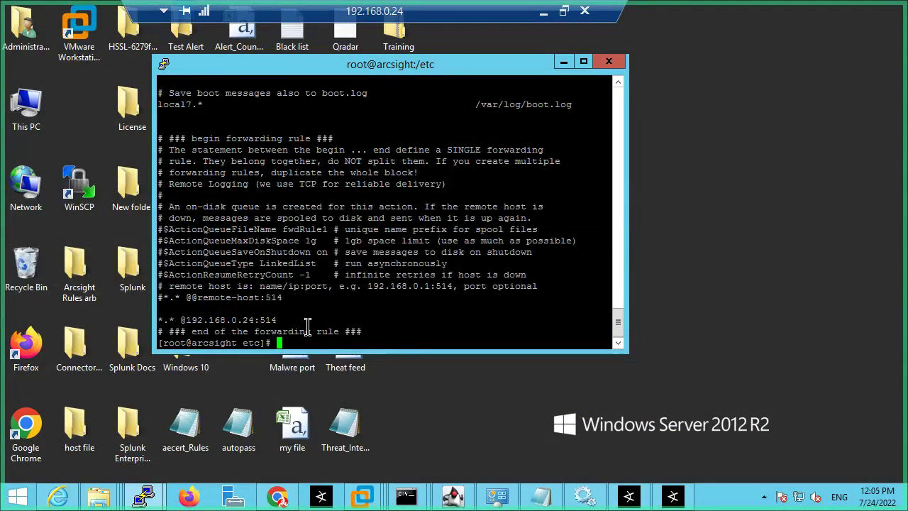
# Step: Open rsyslog.conf in vi and move the cursor to just above the forwarding rule
pyautogui.write('v')
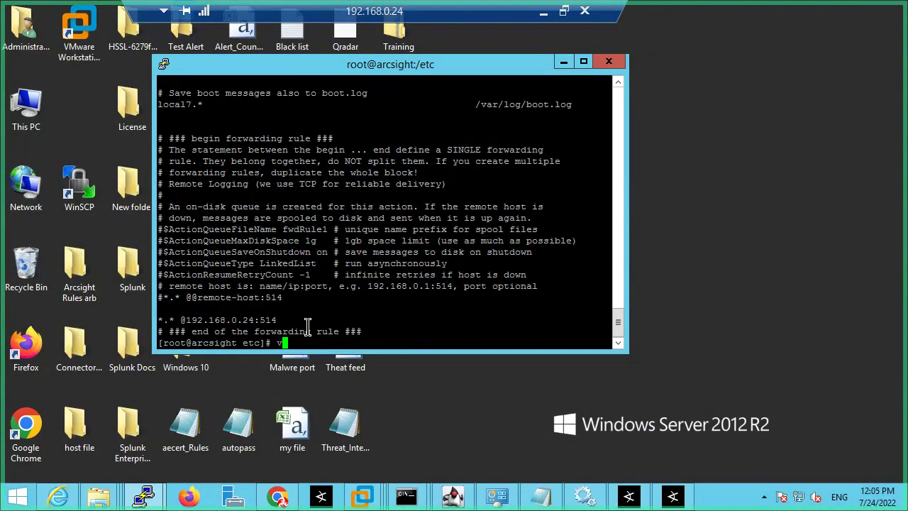
pyautogui.write('i rsyslog.conf')
pyautogui.press('Return')
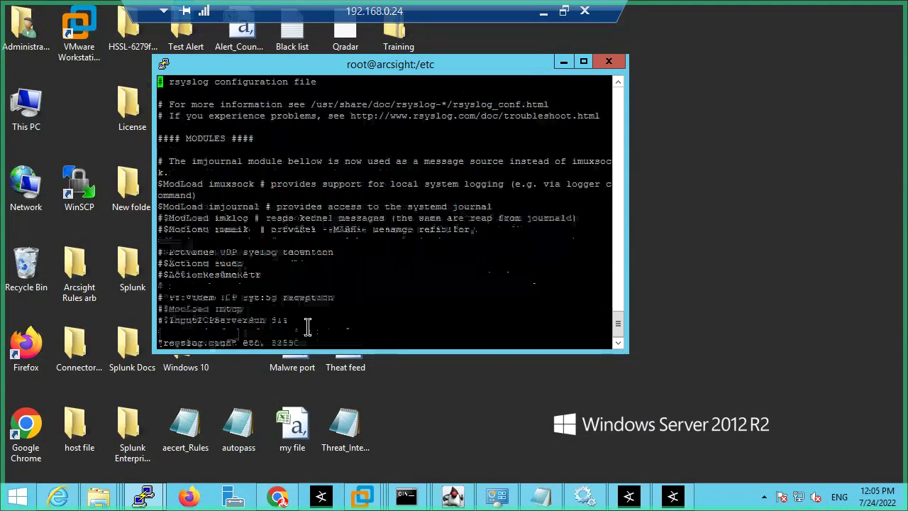
pyautogui.press('Down')
pyautogui.press('Down')
pyautogui.press('Down')
pyautogui.press('Down')
pyautogui.press('Down')
pyautogui.press('Down')
pyautogui.press('Down')
pyautogui.press('Down')
pyautogui.press('Down')
pyautogui.press('Down')
pyautogui.press('Down')
pyautogui.press('Down')
pyautogui.press('Down')
pyautogui.press('Down')
pyautogui.press('Down')
pyautogui.press('Down')
pyautogui.press('Down')
pyautogui.press('Down')
pyautogui.press('Down')
pyautogui.press('Down')
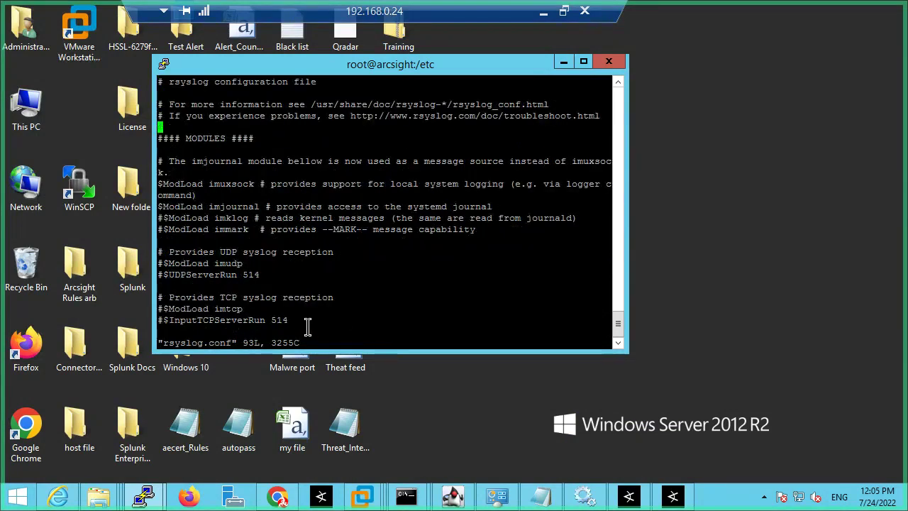
pyautogui.press('Down')
pyautogui.press('Down')
pyautogui.press('Down')
pyautogui.press('Down')
pyautogui.press('Down')
pyautogui.press('Down')
pyautogui.press('Down')
pyautogui.press('Down')
pyautogui.press('Down')
pyautogui.press('Down')
pyautogui.press('Down')
pyautogui.press('Down')
pyautogui.press('Down')
pyautogui.press('Down')
pyautogui.press('Down')
pyautogui.press('Down')
pyautogui.press('Down')
pyautogui.press('Down')
pyautogui.press('Down')
pyautogui.press('Down')
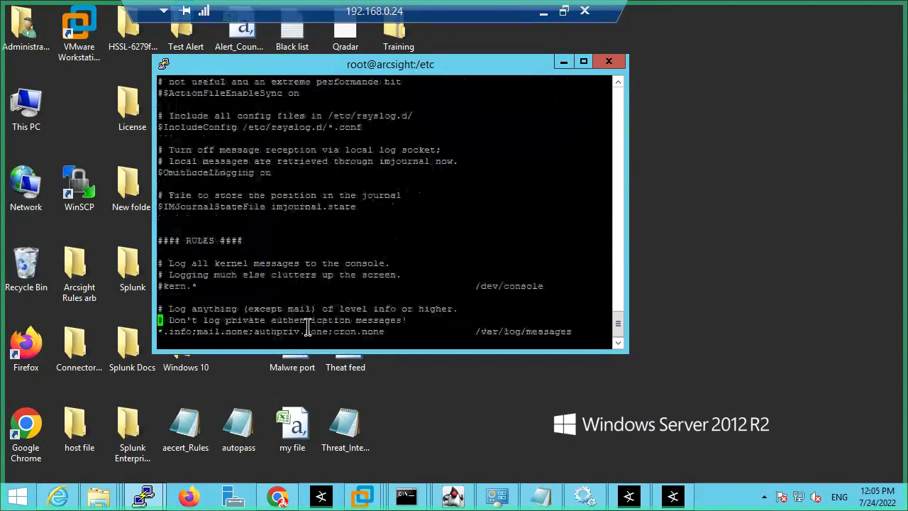
pyautogui.press('Down')
pyautogui.press('Down')
pyautogui.press('Down')
pyautogui.press('Down')
pyautogui.press('Down')
pyautogui.press('Down')
pyautogui.press('Down')
pyautogui.press('Down')
pyautogui.press('Down')
pyautogui.press('Down')
pyautogui.press('Down')
pyautogui.press('Down')
pyautogui.press('Down')
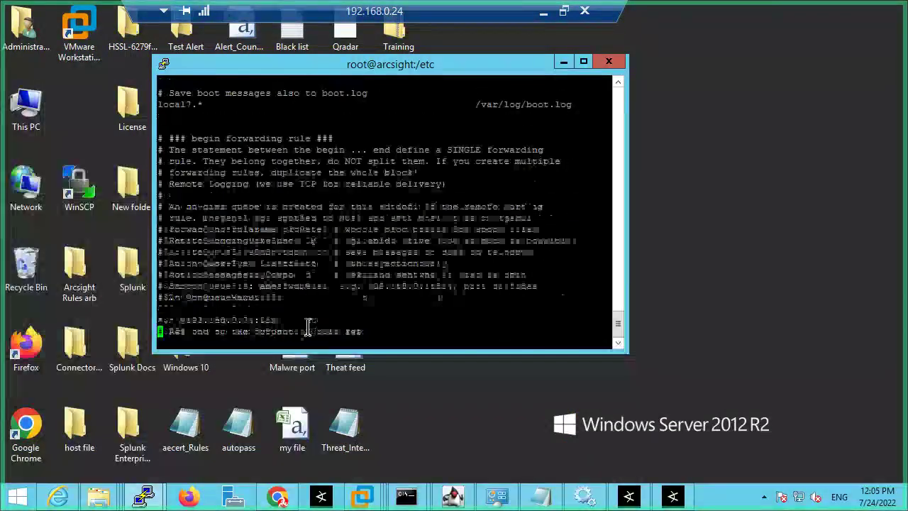
pyautogui.press('Up')
pyautogui.press('Up')
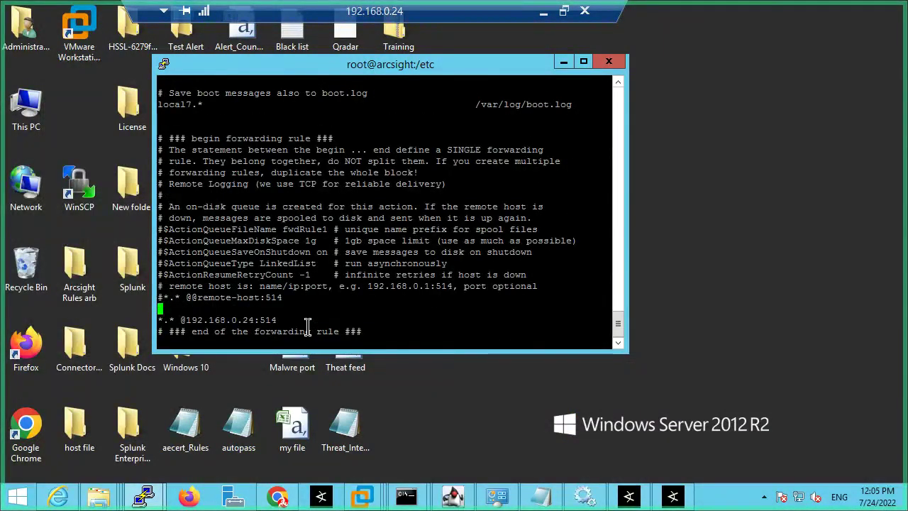
pyautogui.press('i')
pyautogui.press('Down')
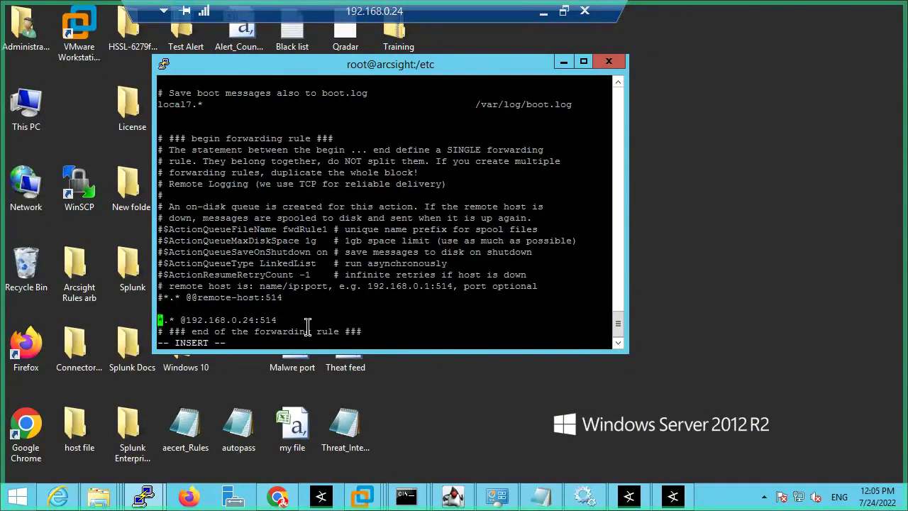
pyautogui.press('Right')
pyautogui.press('Right')
pyautogui.press('Right')
pyautogui.press('Right')
pyautogui.press('Right')
pyautogui.press('Right')
pyautogui.press('Right')
pyautogui.press('Right')
pyautogui.press('Right')
pyautogui.press('Right')
pyautogui.press('Right')
pyautogui.press('Right')
pyautogui.press('Right')
pyautogui.press('Right')
pyautogui.press('Right')
pyautogui.press('Right')
pyautogui.press('Right')
pyautogui.press('Right')
pyautogui.press('Right')
pyautogui.press('Right')
pyautogui.press('Right')
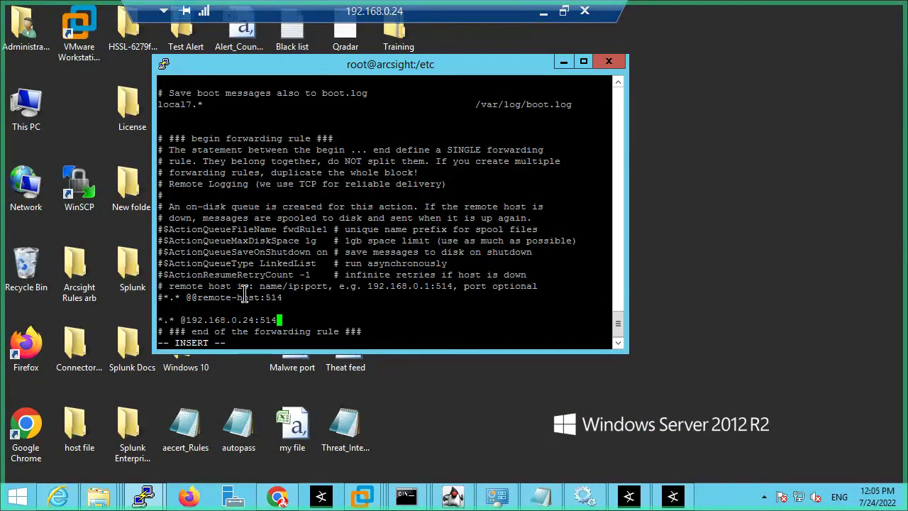
pyautogui.moveTo(205, 288); pyautogui.dragTo(163, 287)
pyautogui.click(539, 286)
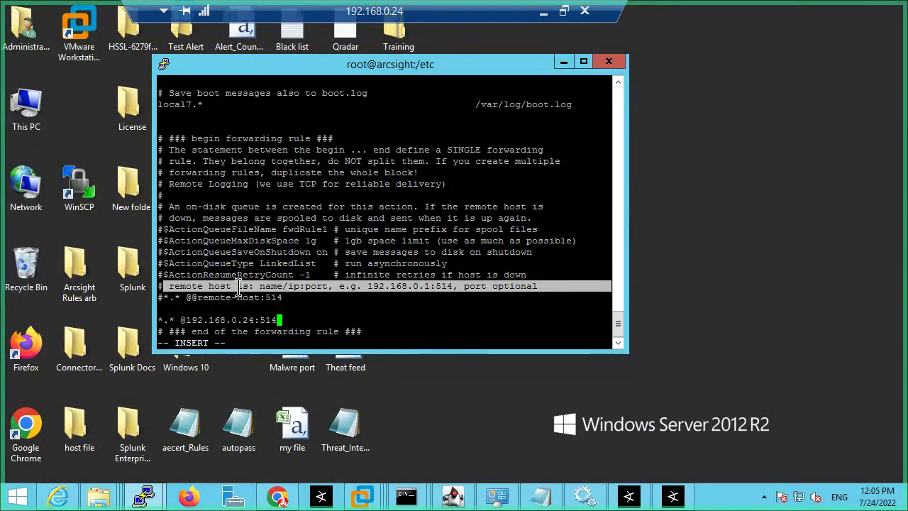
pyautogui.moveTo(260, 286); pyautogui.dragTo(430, 286)
pyautogui.click(326, 298)
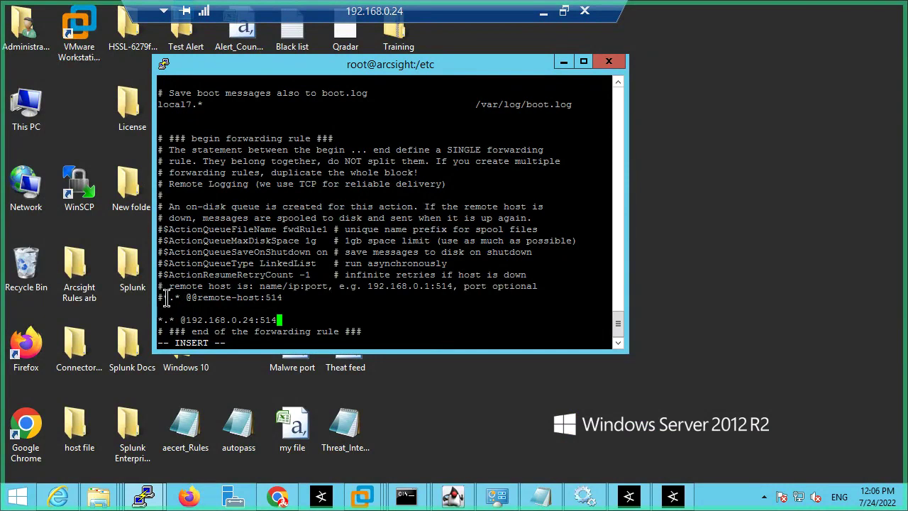
pyautogui.moveTo(168, 296); pyautogui.dragTo(308, 297)
pyautogui.click(213, 297)
pyautogui.moveTo(176, 320); pyautogui.dragTo(288, 320)
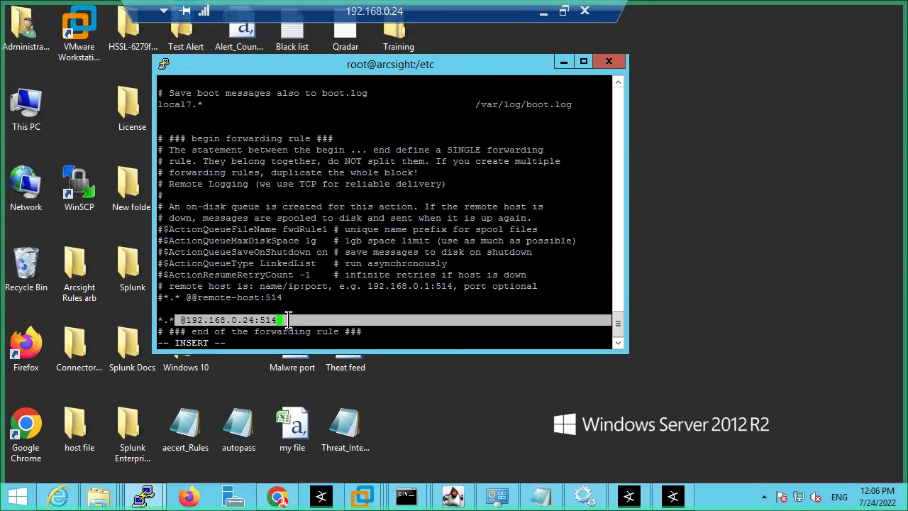
pyautogui.click(288, 320)
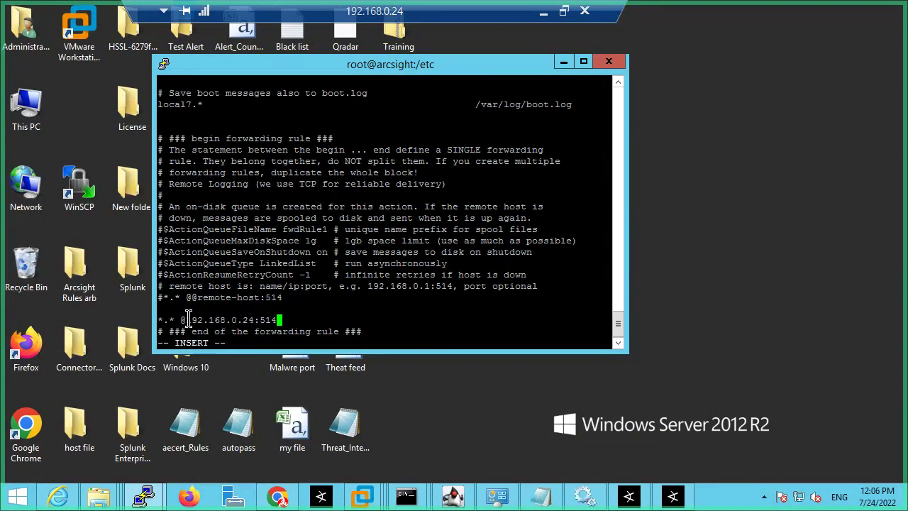
pyautogui.moveTo(199, 320); pyautogui.dragTo(332, 320)
pyautogui.click(332, 319)
pyautogui.press('Escape')
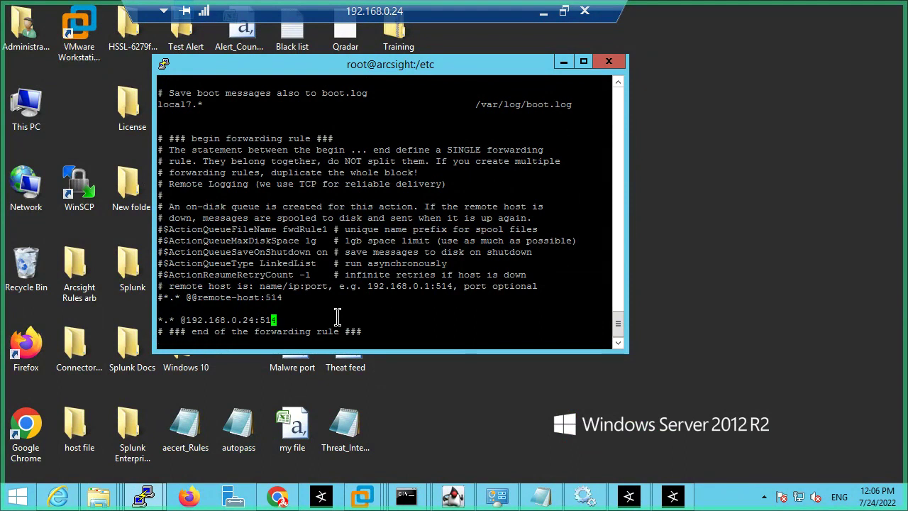
pyautogui.write(':wq!')
pyautogui.press('Return')
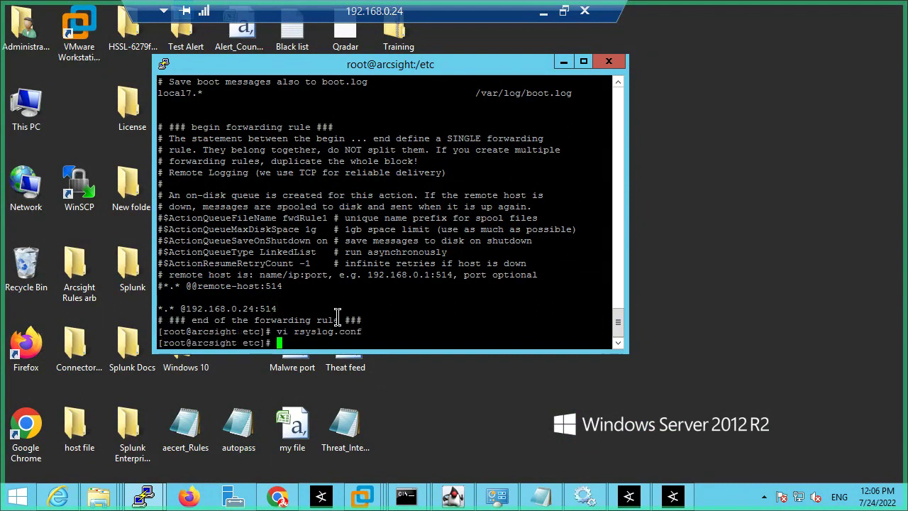
# Step: Copy 'syslog restart' from the integration guide and paste it at the PuTTY root prompt
pyautogui.click(543, 12)
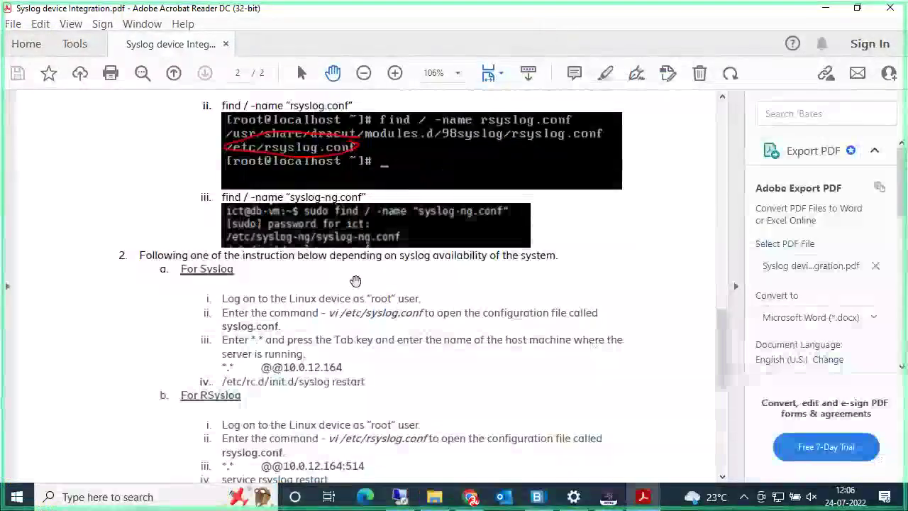
pyautogui.scroll(-1, 356, 281)
pyautogui.moveTo(366, 349); pyautogui.dragTo(301, 351)
pyautogui.rightClick(304, 350)
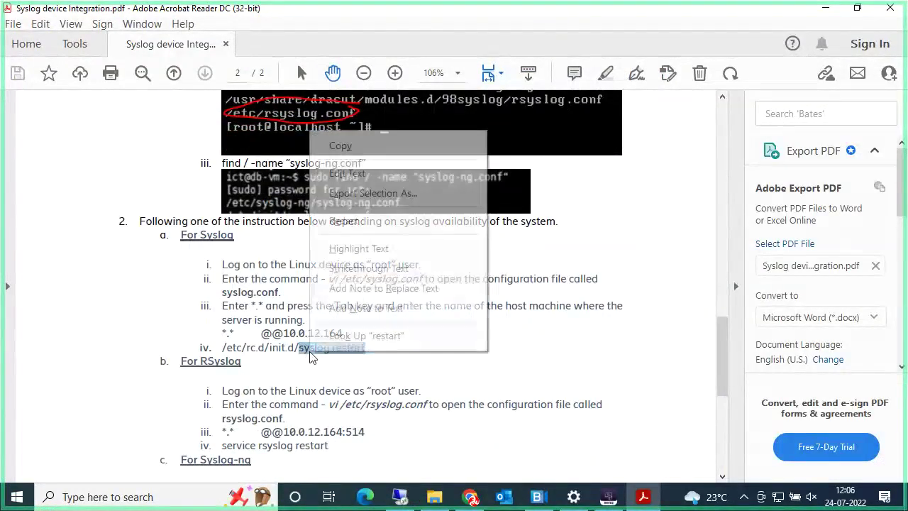
pyautogui.click(350, 147)
pyautogui.click(399, 497)
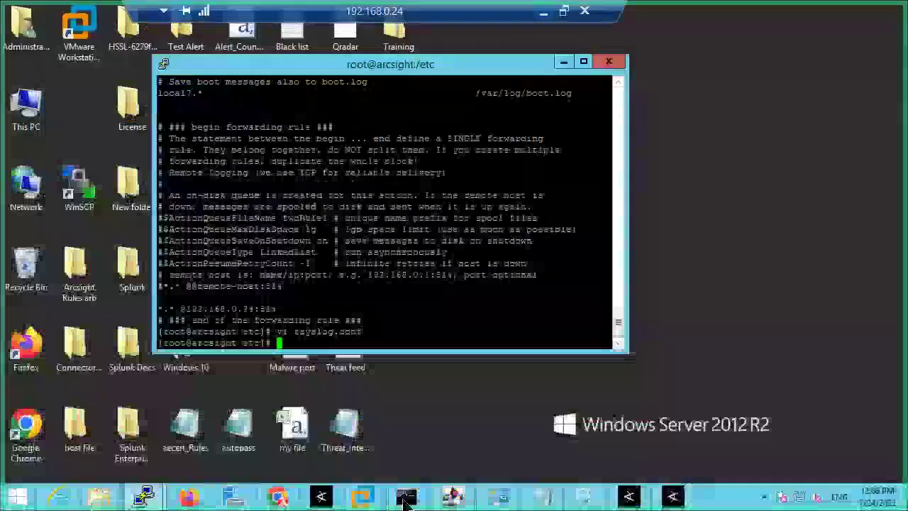
pyautogui.rightClick(314, 342)
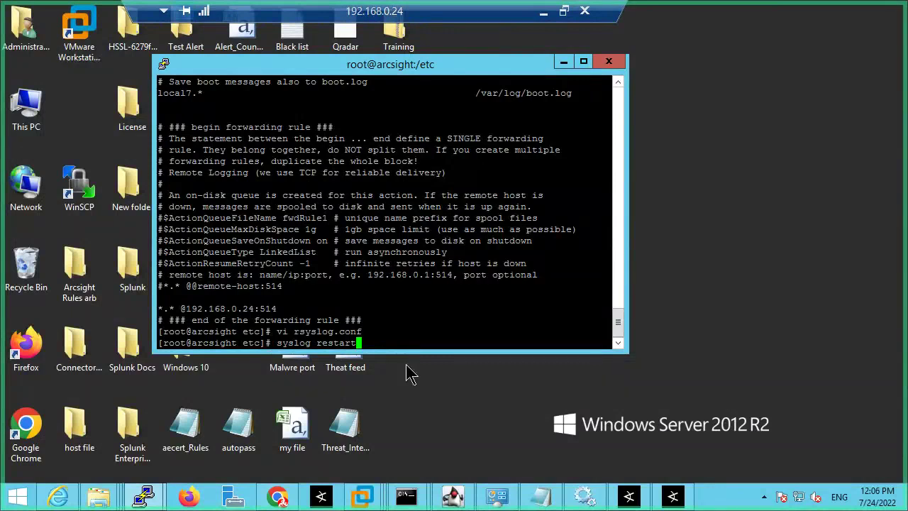
# Step: Run syslog restart, then edit it into rsyslog restart; both return command not found
pyautogui.press('Return')
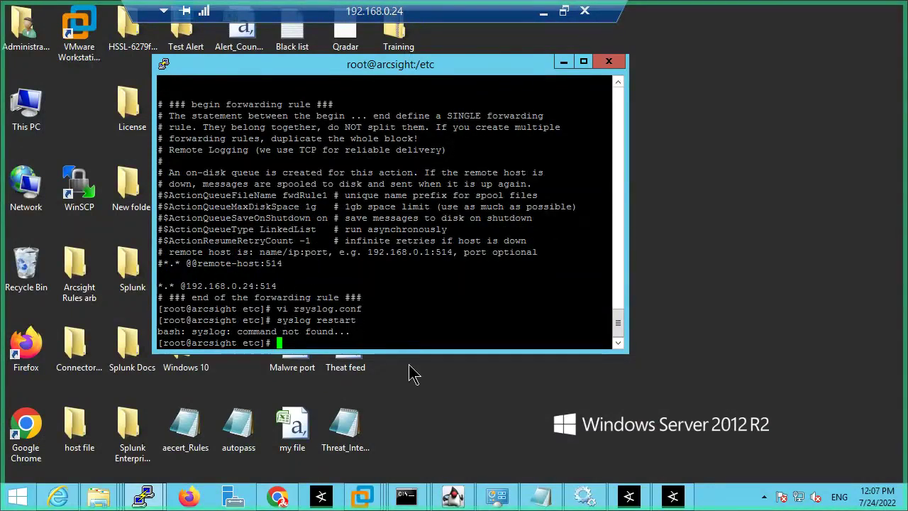
pyautogui.press('Up')
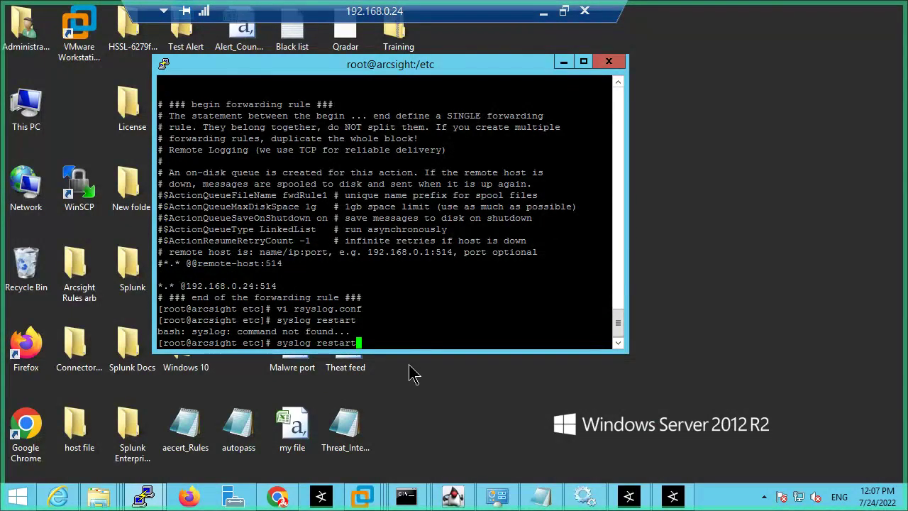
pyautogui.press('Left')
pyautogui.press('Left')
pyautogui.press('Home')
pyautogui.write('r')
pyautogui.press('Return')
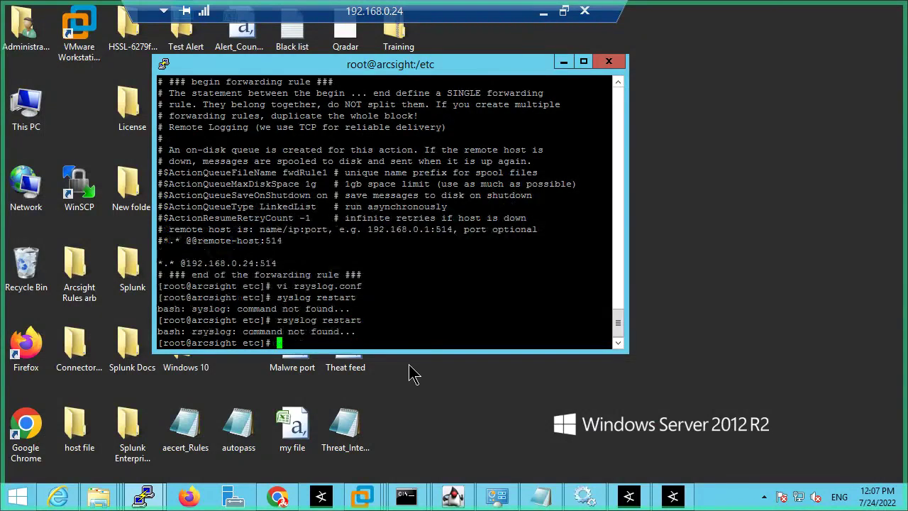
# Step: Copy 'service rsyslog restart' from the guide's RSyslog steps and switch back to PuTTY
pyautogui.click(544, 11)
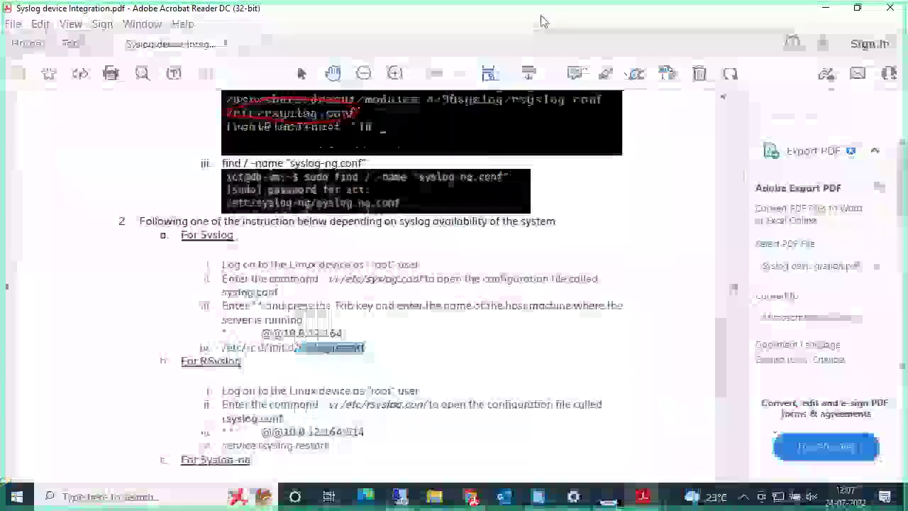
pyautogui.scroll(-1, 390, 348)
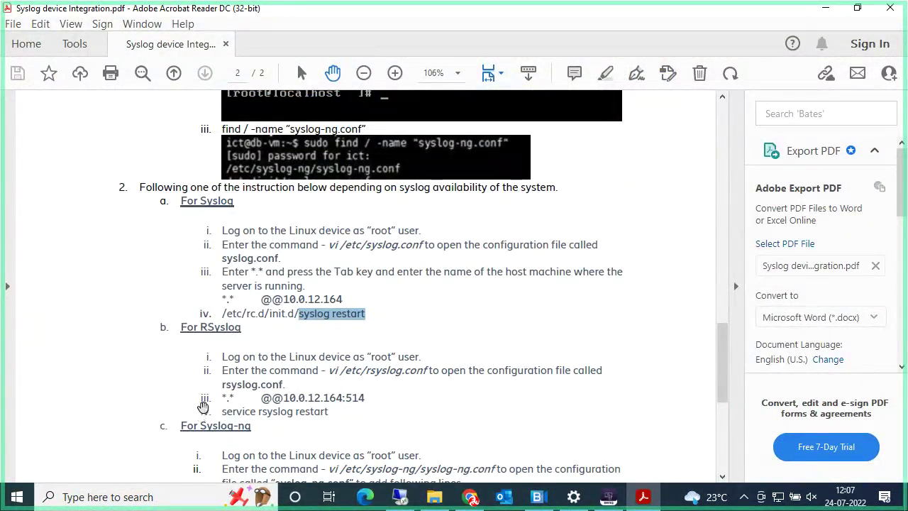
pyautogui.moveTo(329, 414); pyautogui.dragTo(235, 417)
pyautogui.rightClick(236, 417)
pyautogui.click(271, 212)
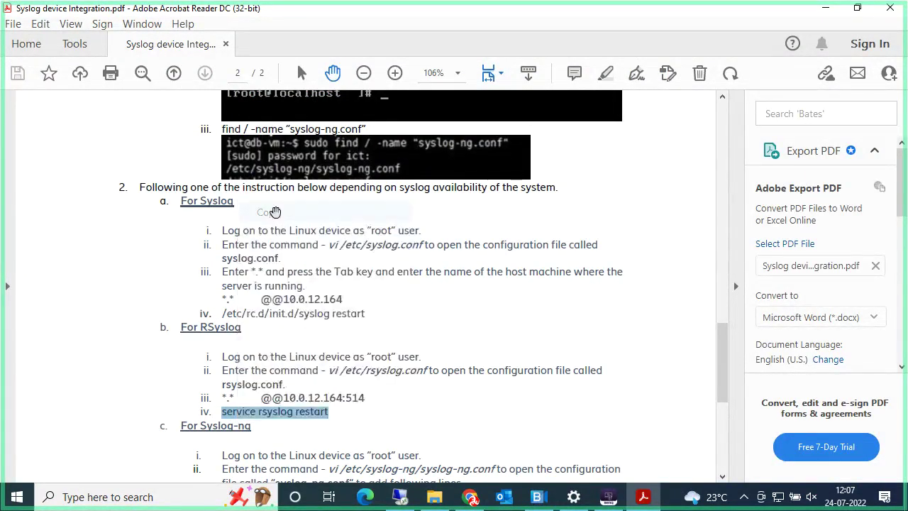
pyautogui.click(400, 497)
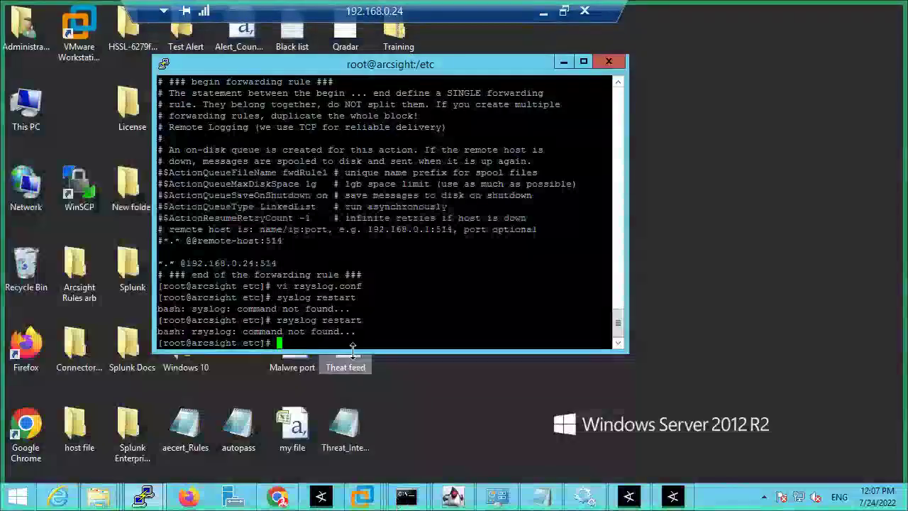
# Step: Run service rsyslog restart, redirected to systemctl restart rsyslog.service, then minimize the remote session
pyautogui.rightClick(349, 343)
pyautogui.press('Return')
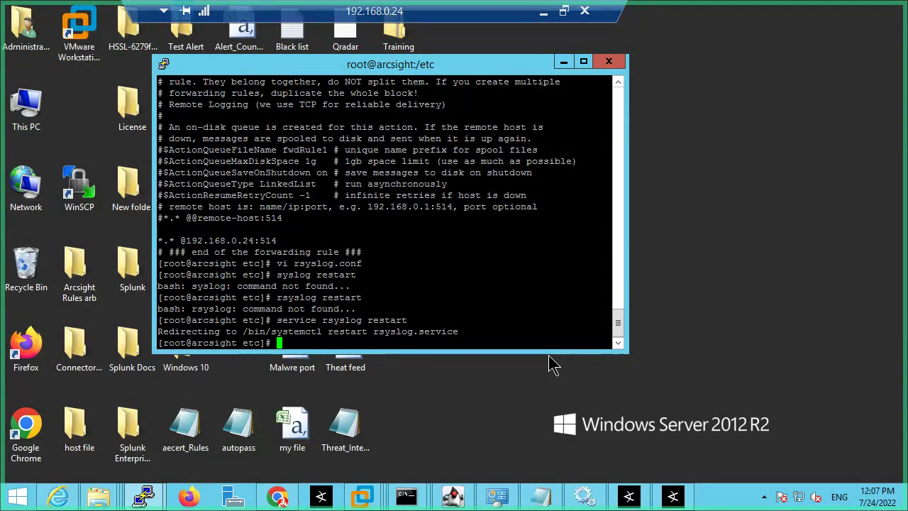
pyautogui.click(544, 12)
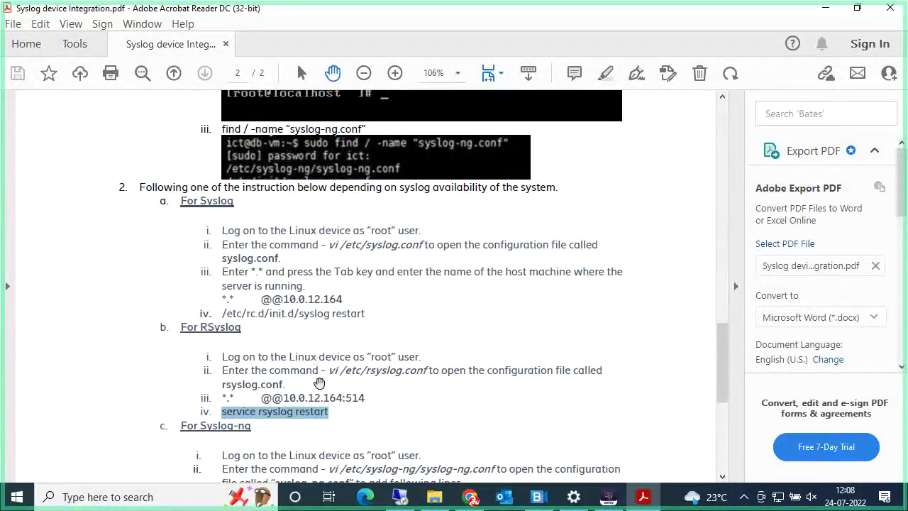
pyautogui.scroll(3, 316, 378)
pyautogui.scroll(6, 315, 379)
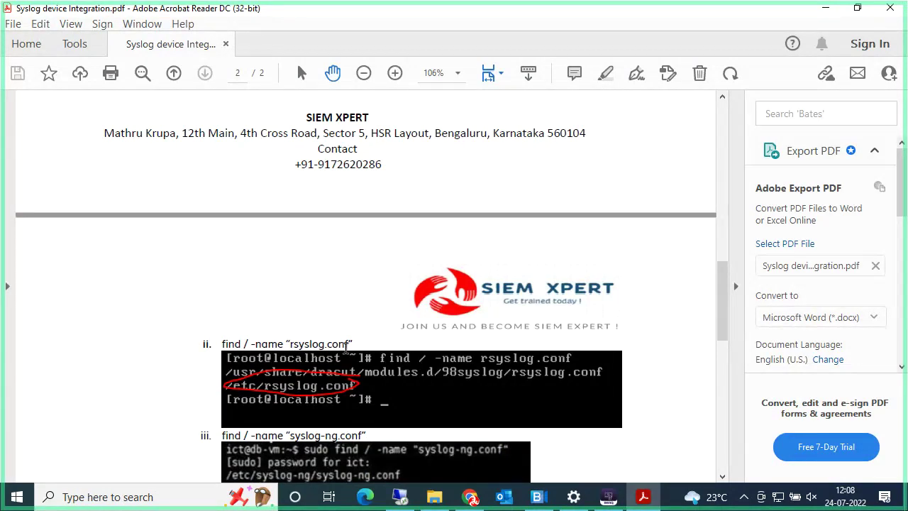
pyautogui.scroll(-10, 347, 346)
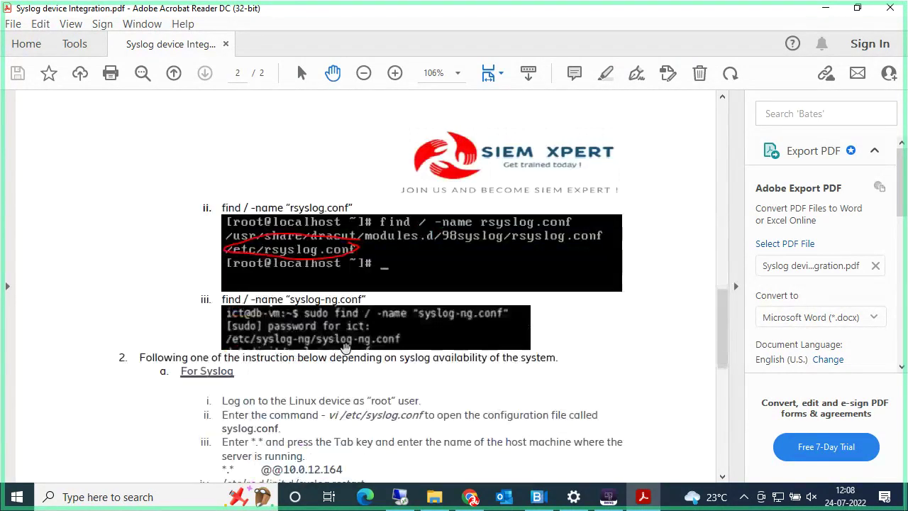
pyautogui.moveTo(339, 347); pyautogui.dragTo(233, 345)
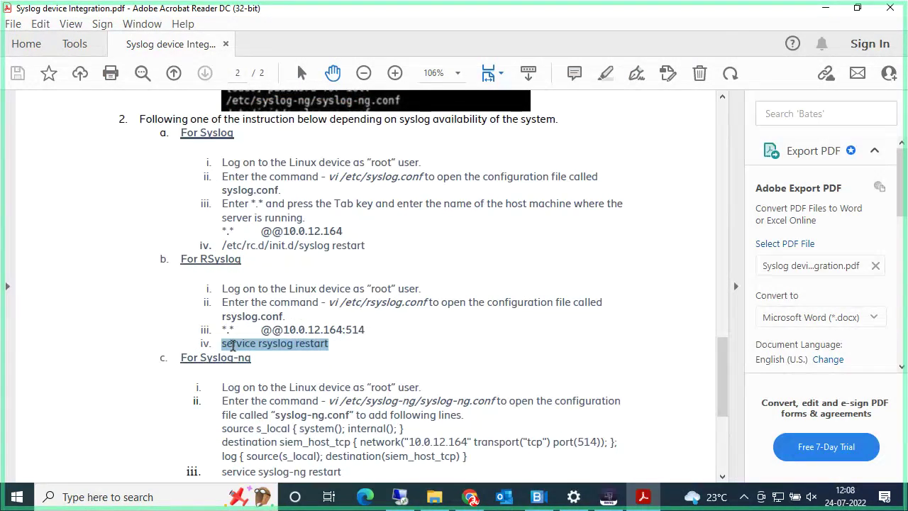
pyautogui.click(253, 352)
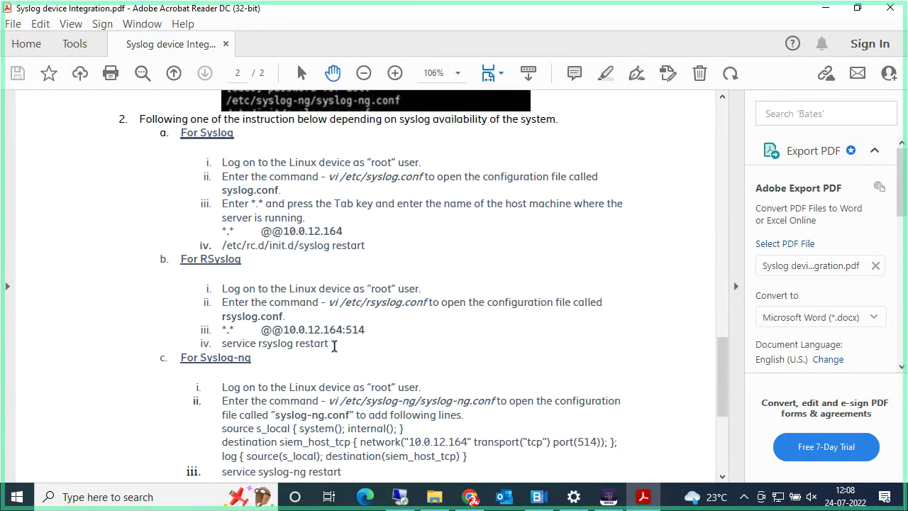
pyautogui.moveTo(334, 344); pyautogui.dragTo(241, 344)
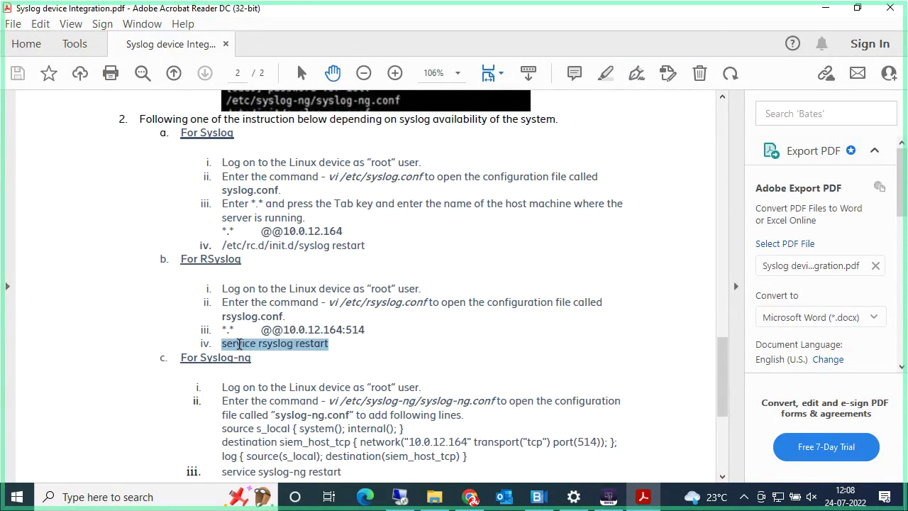
pyautogui.moveTo(232, 344); pyautogui.dragTo(239, 353)
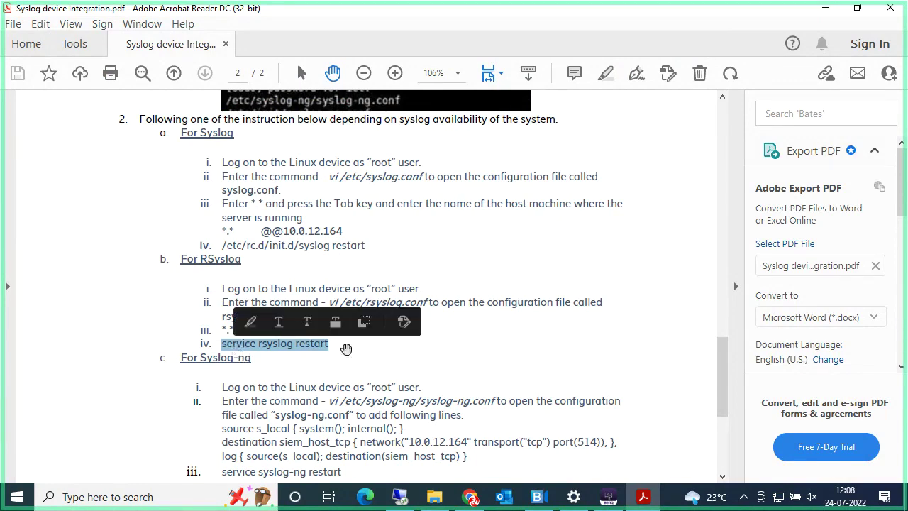
pyautogui.click(359, 362)
pyautogui.scroll(5, 359, 365)
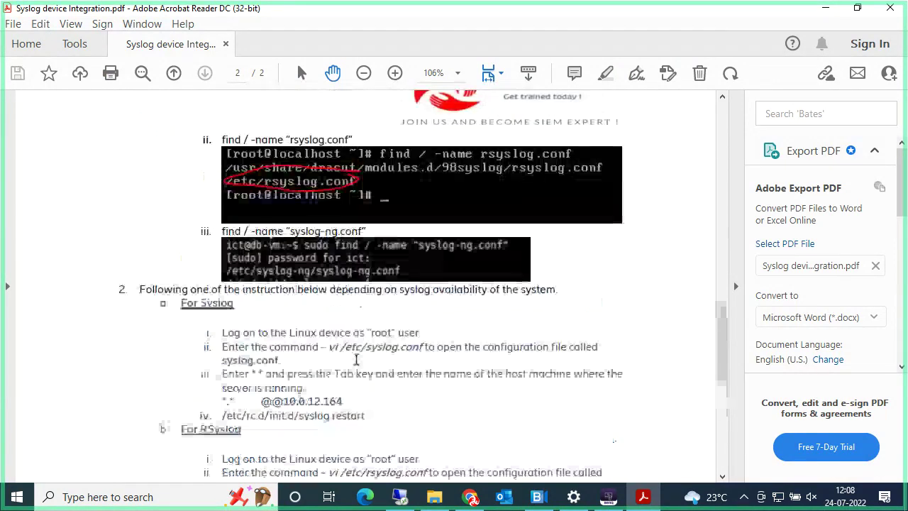
pyautogui.scroll(-3, 357, 360)
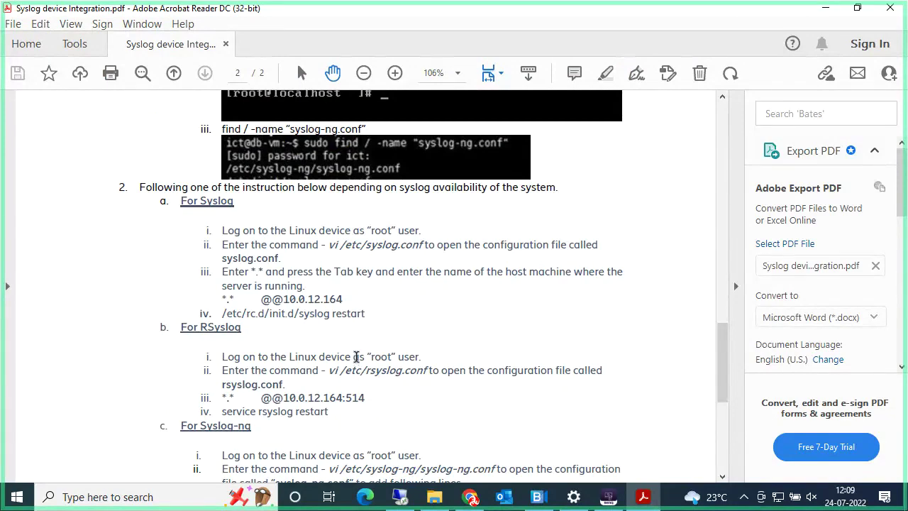
# Step: Minimize the guide and Training Docs folder, then refresh the desktop five times
pyautogui.click(825, 8)
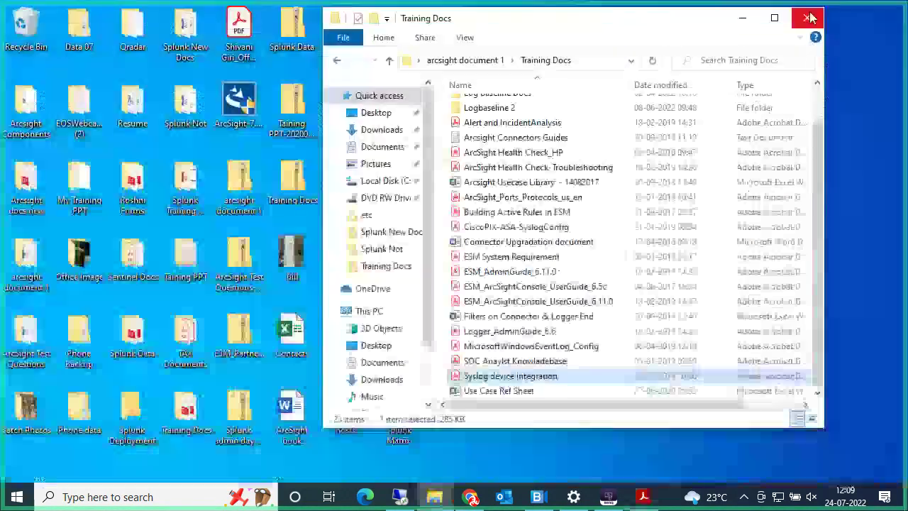
pyautogui.click(744, 25)
pyautogui.rightClick(523, 96)
pyautogui.click(569, 140)
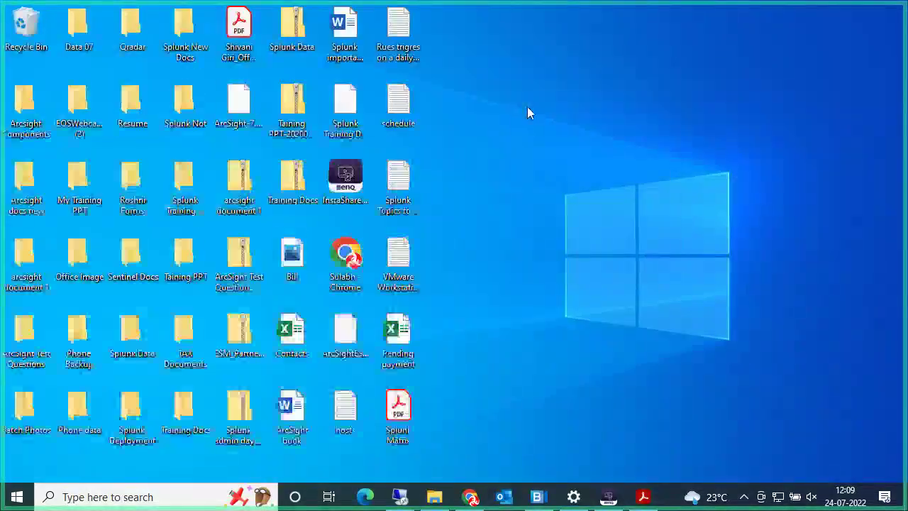
pyautogui.rightClick(528, 108)
pyautogui.click(572, 142)
pyautogui.rightClick(536, 112)
pyautogui.click(571, 154)
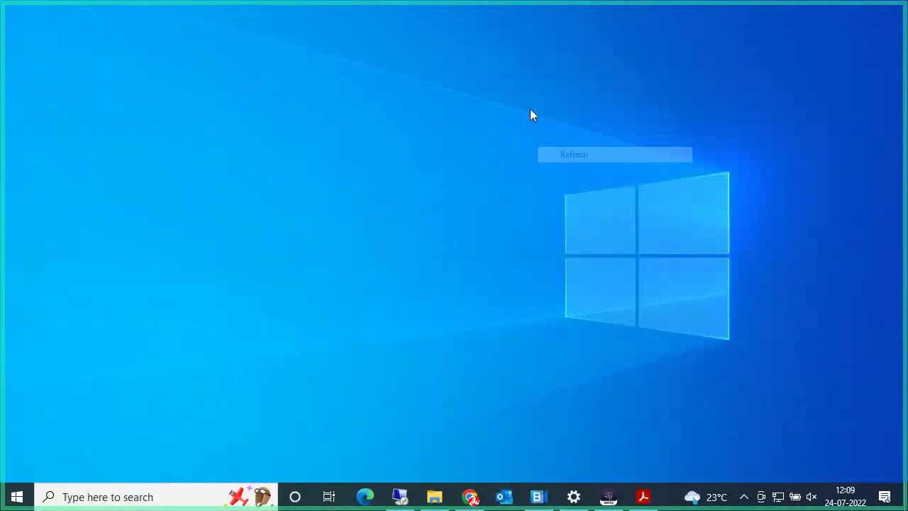
pyautogui.rightClick(530, 110)
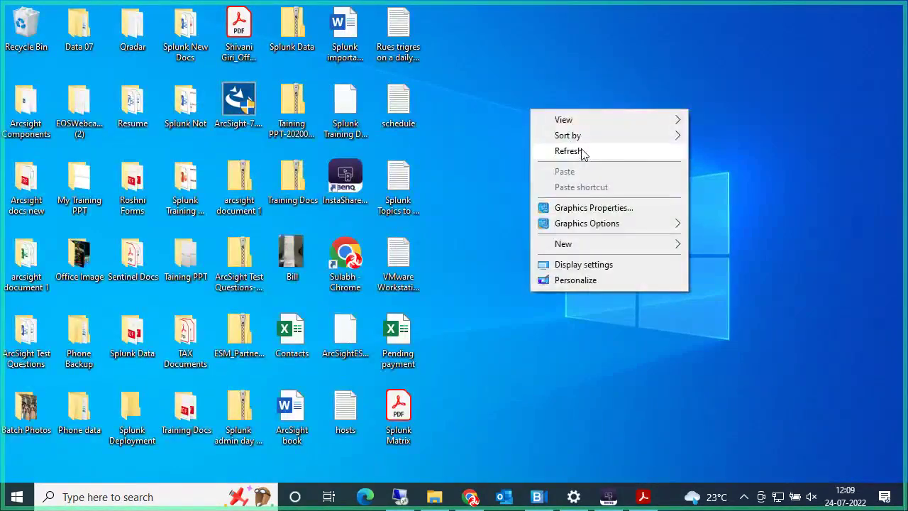
pyautogui.click(581, 151)
pyautogui.rightClick(533, 108)
pyautogui.click(575, 145)
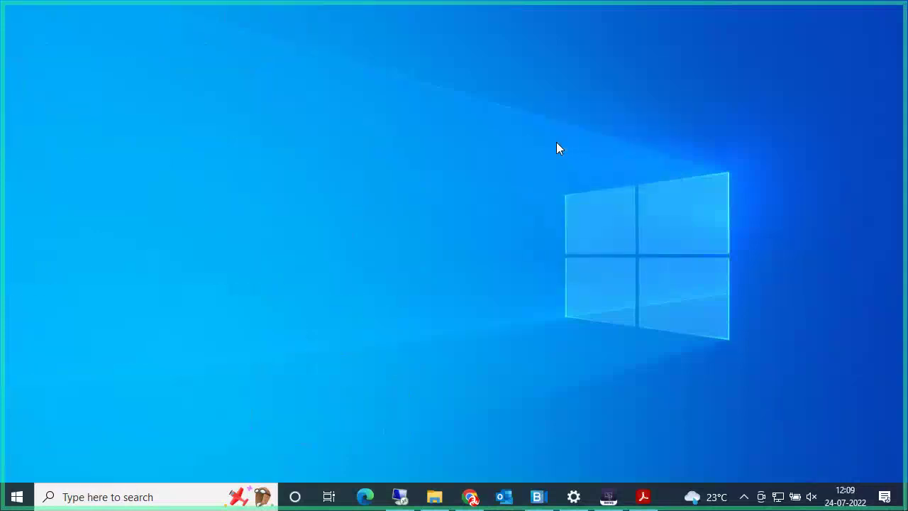
# Step: Put away the guide again, minimize PuTTY on the server, and minimize the 192.168.0.24 session
pyautogui.click(644, 497)
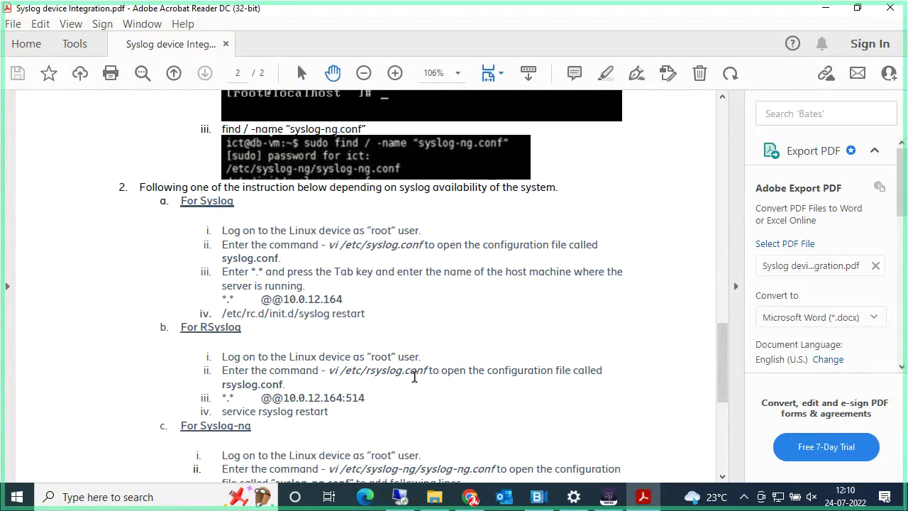
pyautogui.click(821, 12)
pyautogui.click(406, 497)
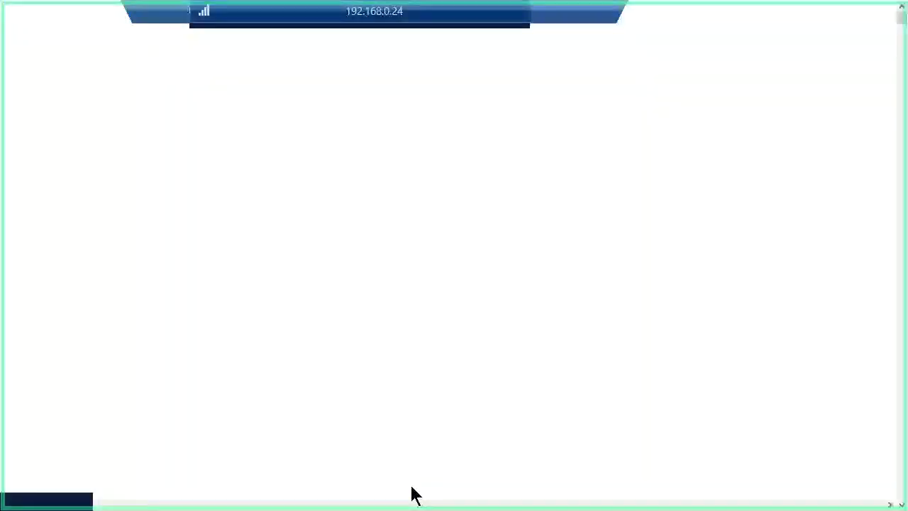
pyautogui.click(564, 61)
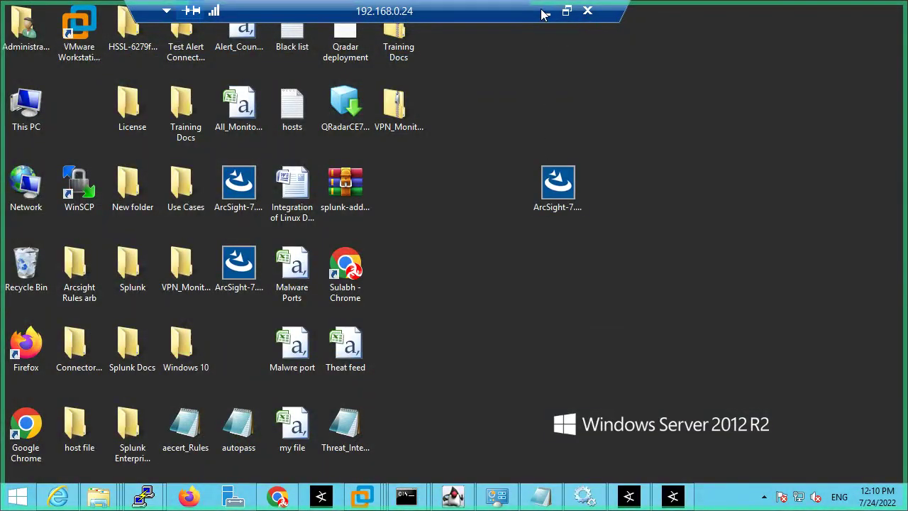
pyautogui.moveTo(525, 11); pyautogui.dragTo(614, 15)
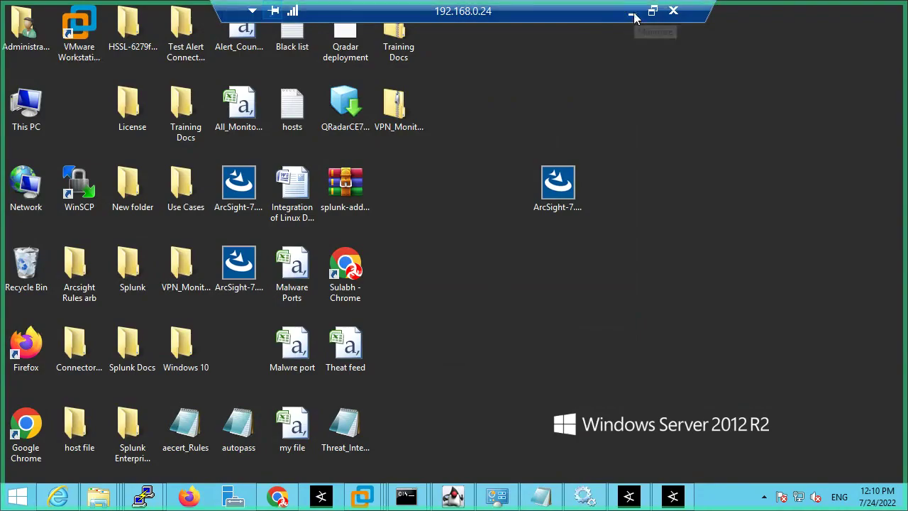
pyautogui.click(633, 14)
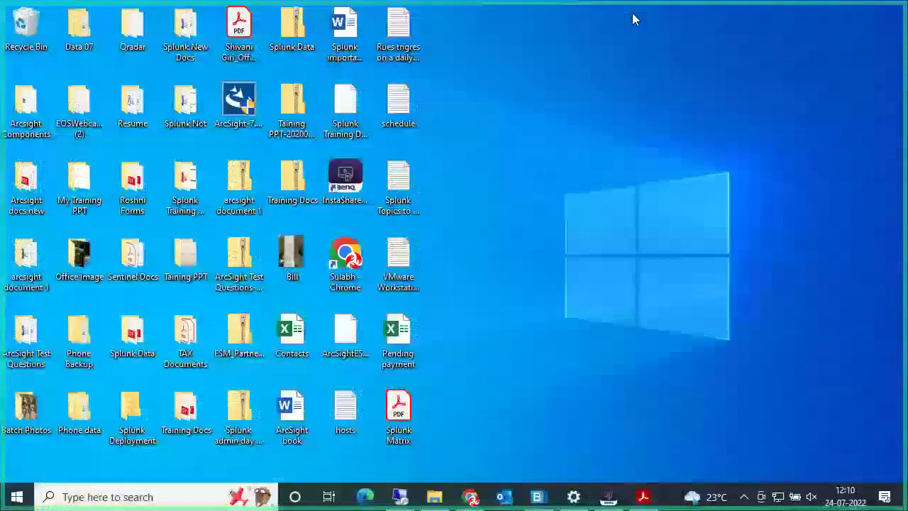
# Step: Bring up the SIEM XPERT Meeting, scroll through the People panel, then minimise it
pyautogui.click(537, 496)
pyautogui.scroll(-5, 738, 304)
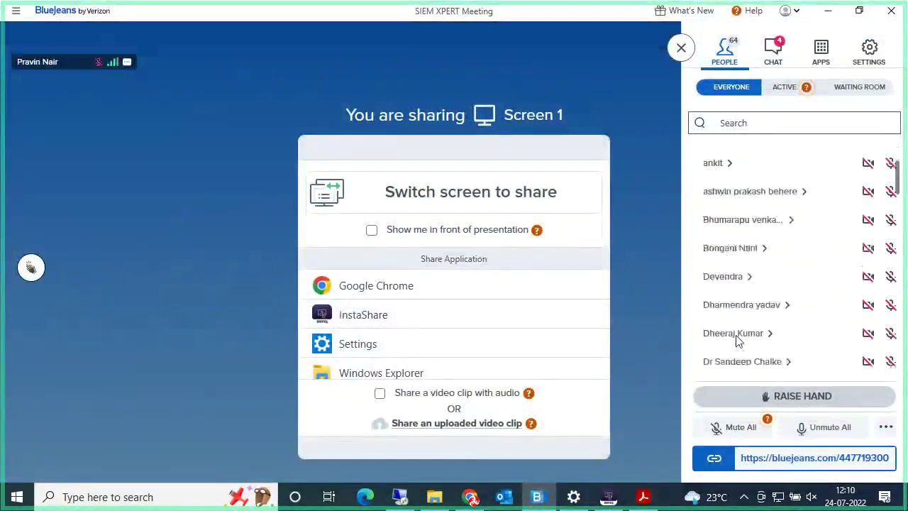
pyautogui.scroll(-10, 738, 340)
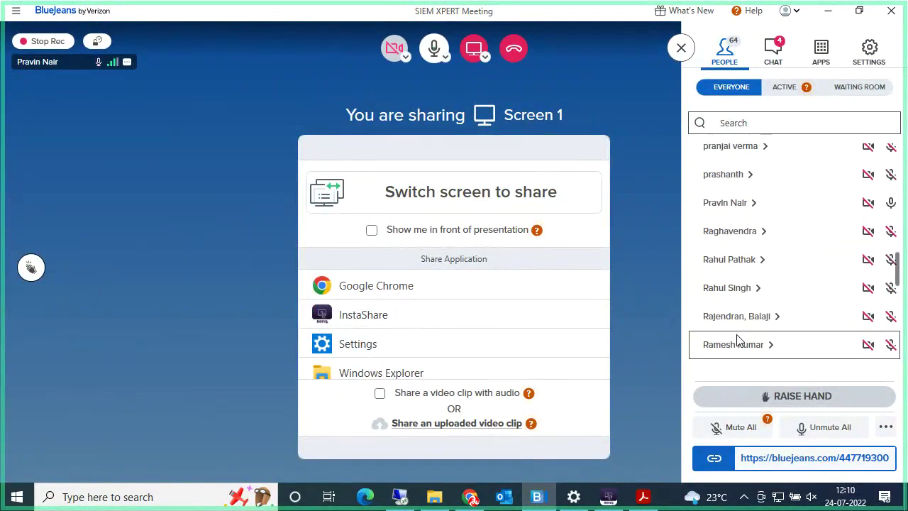
pyautogui.scroll(3, 738, 341)
pyautogui.scroll(-6, 738, 340)
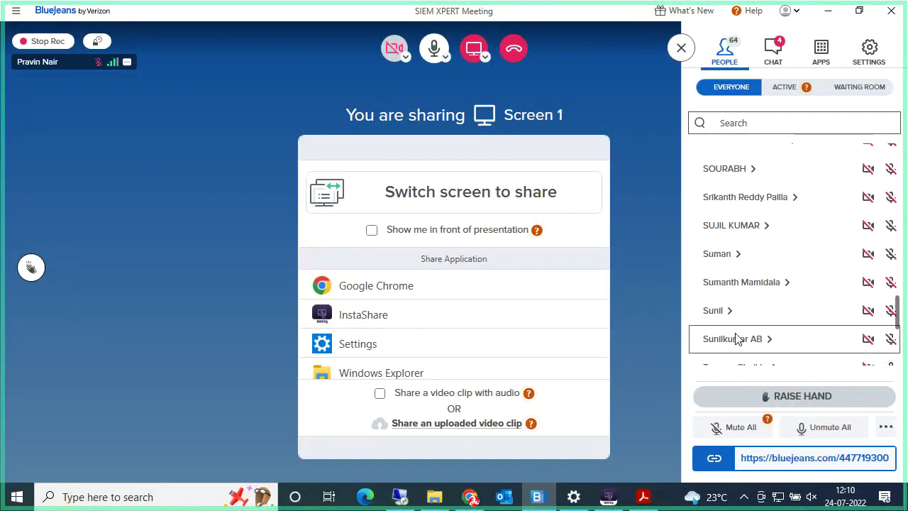
pyautogui.scroll(-3, 736, 338)
pyautogui.scroll(-3, 736, 338)
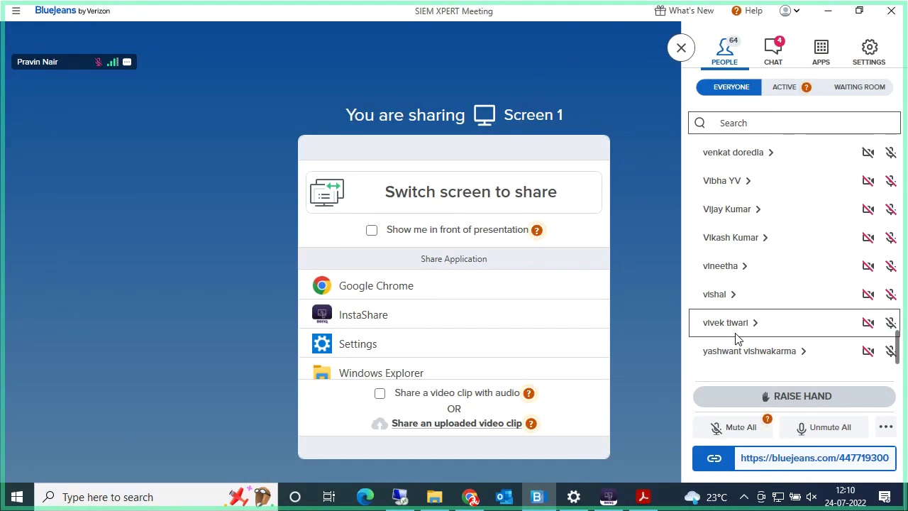
pyautogui.moveTo(607, 98)
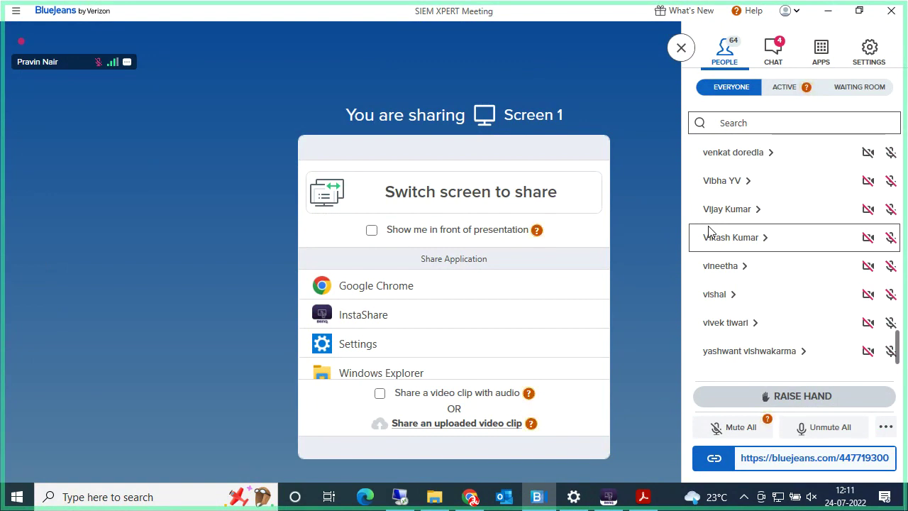
pyautogui.click(828, 11)
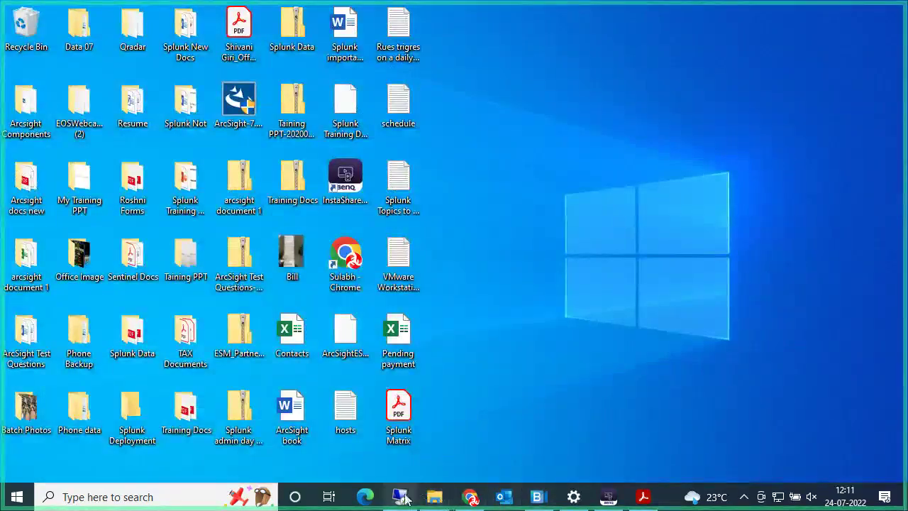
# Step: Bring up the connector Configure wizard on the remote server and step back to the connector action choices
pyautogui.click(503, 498)
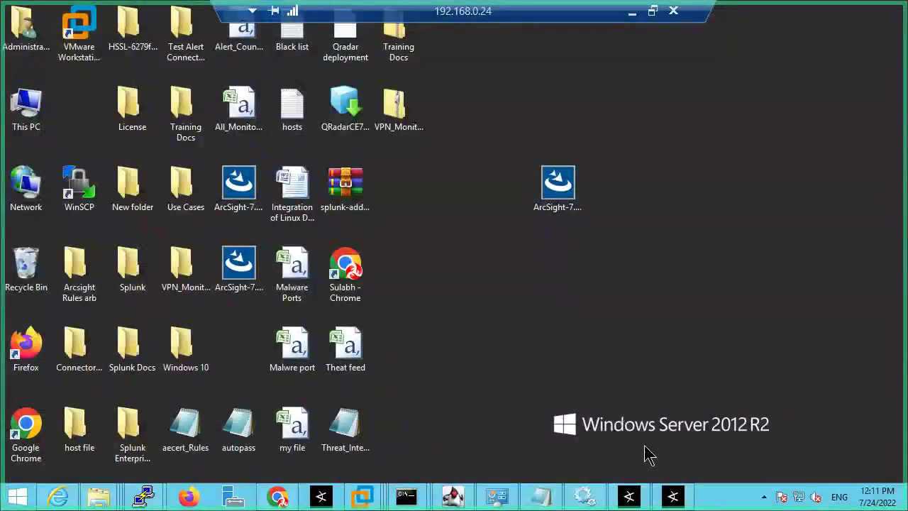
pyautogui.click(674, 497)
pyautogui.click(628, 497)
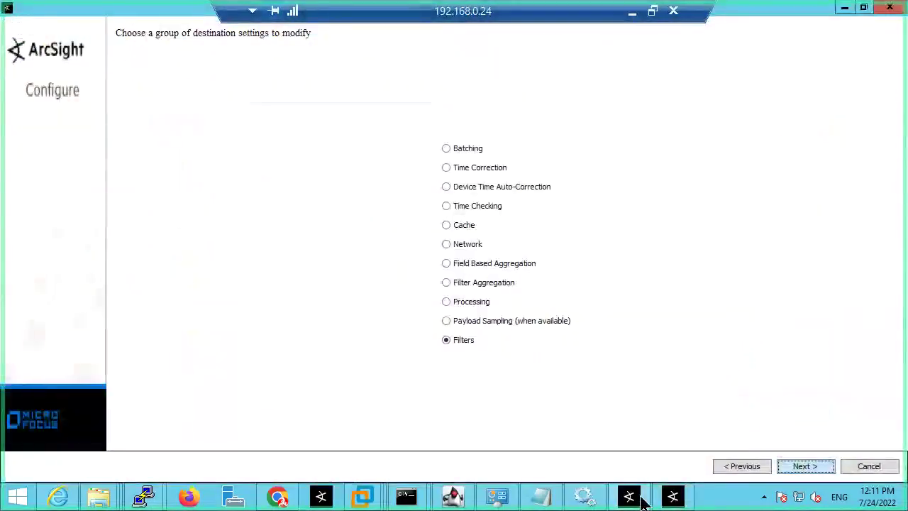
pyautogui.click(755, 466)
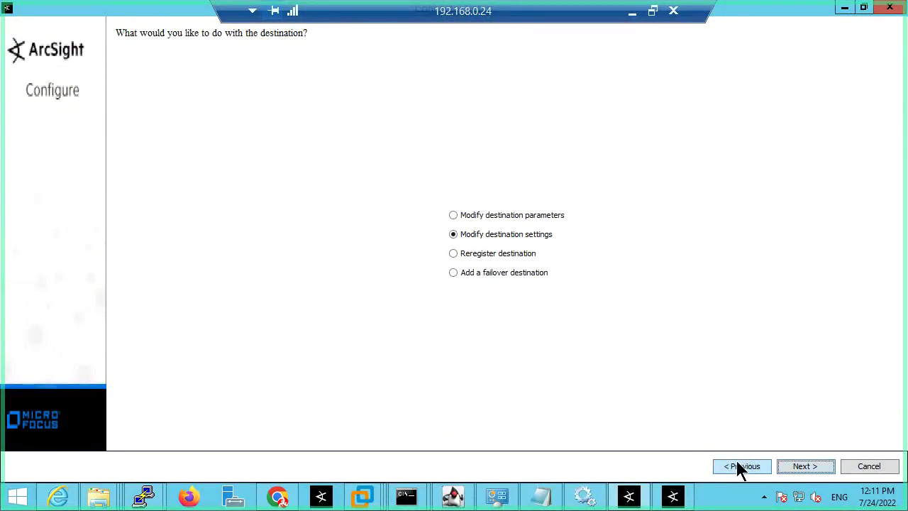
pyautogui.click(737, 461)
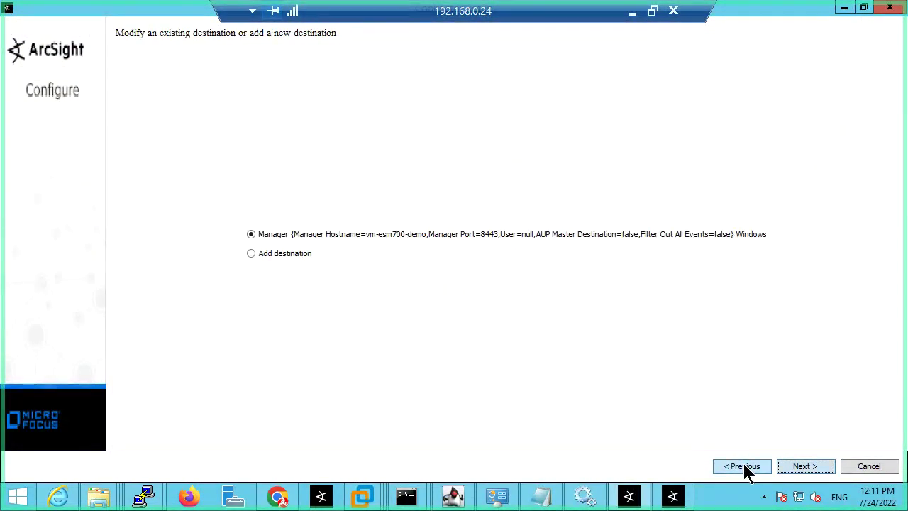
pyautogui.click(744, 465)
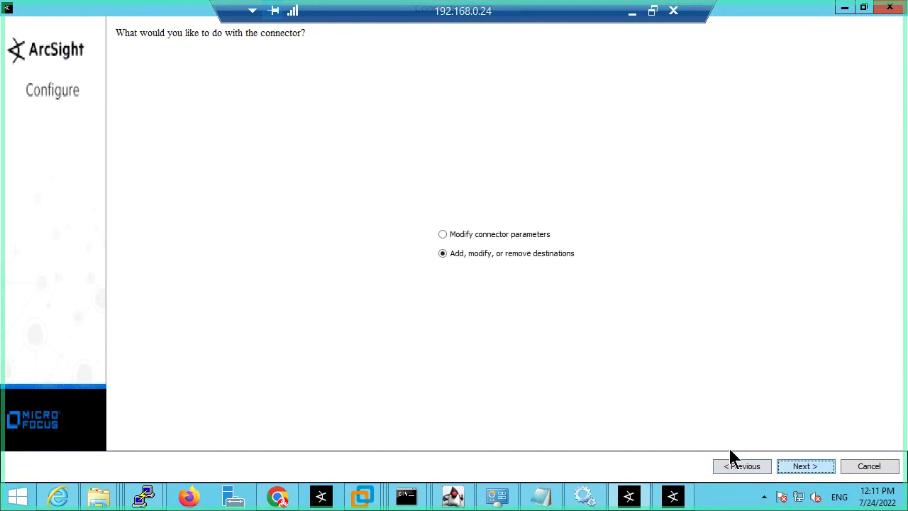
# Step: Add a destination of type ArcSight Logger SmartMessage (encrypted) and continue to its parameters
pyautogui.click(802, 468)
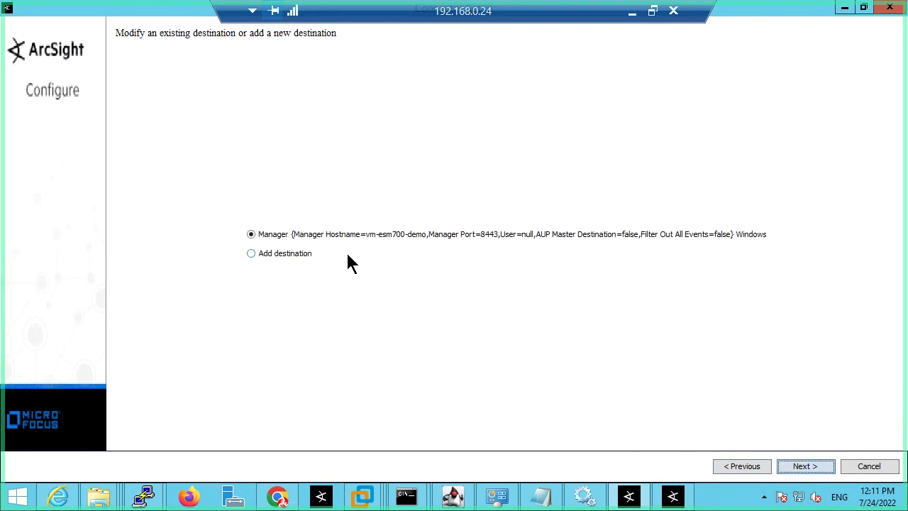
pyautogui.click(253, 254)
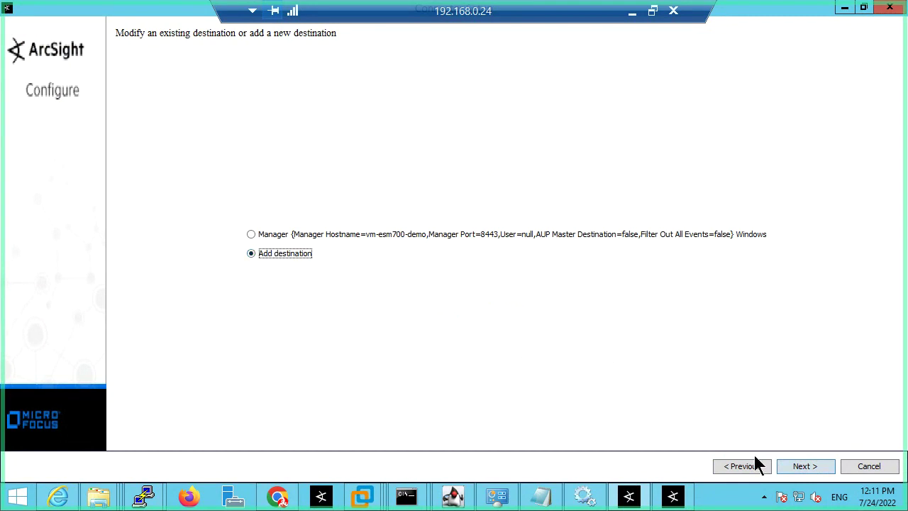
pyautogui.click(796, 471)
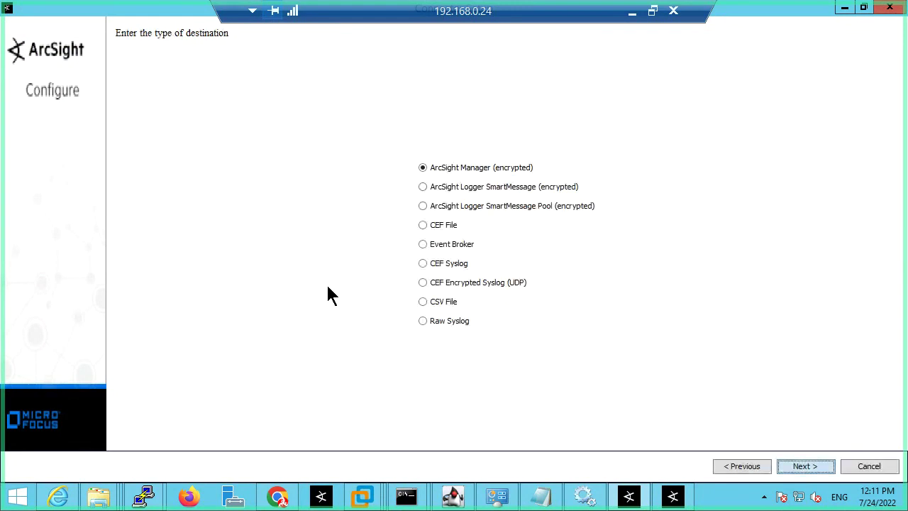
pyautogui.click(445, 188)
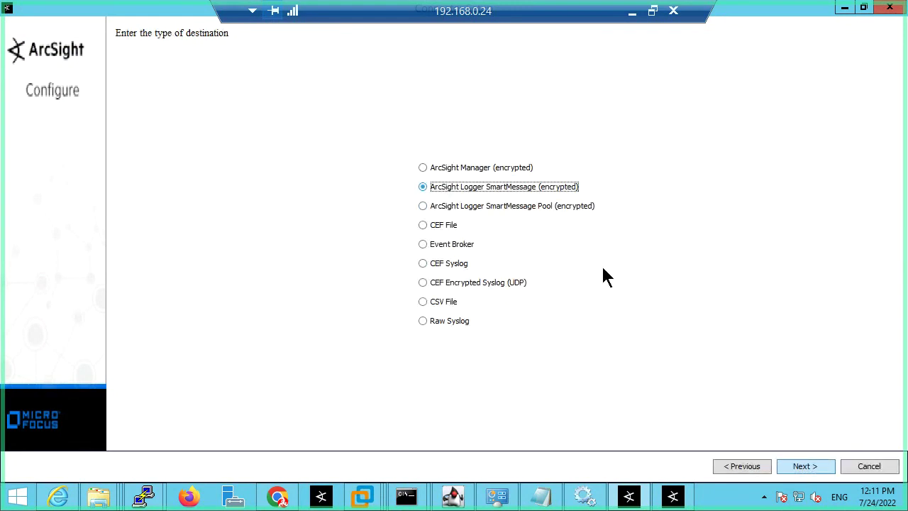
pyautogui.click(802, 466)
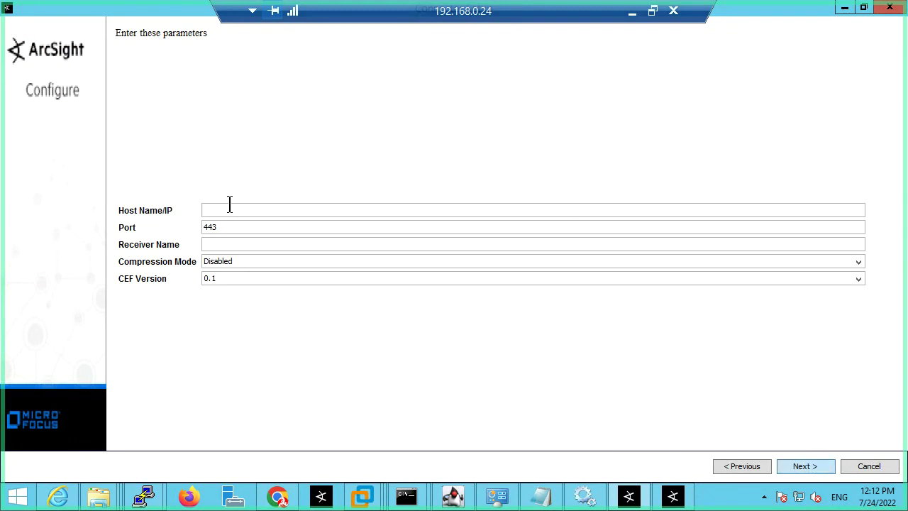
# Step: Enter 192.168.0.119 as the Logger destination's Host Name/IP, leaving port 443 unchanged
pyautogui.click(229, 227)
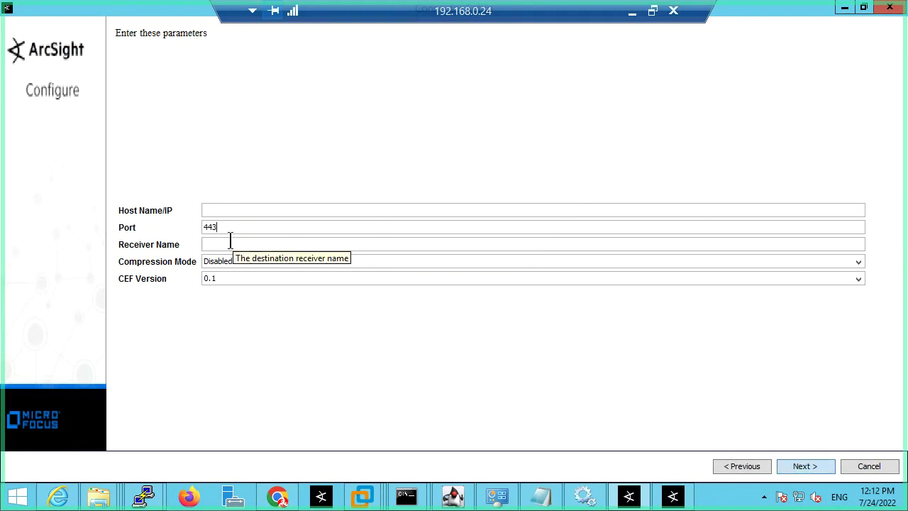
pyautogui.click(218, 245)
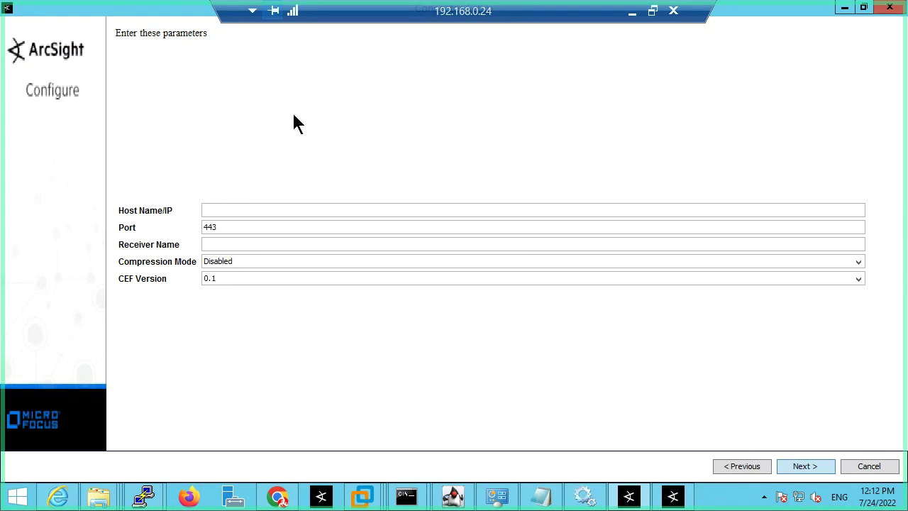
pyautogui.click(223, 211)
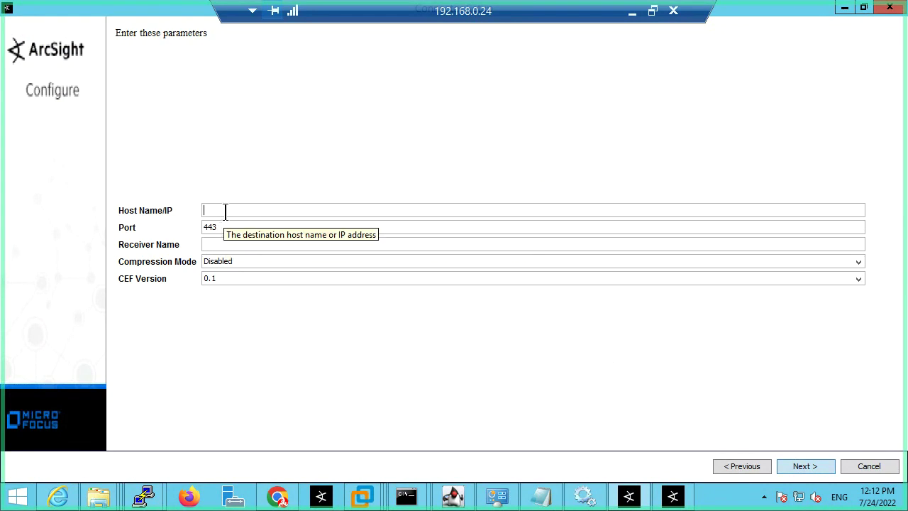
pyautogui.write('192.168.0.119')
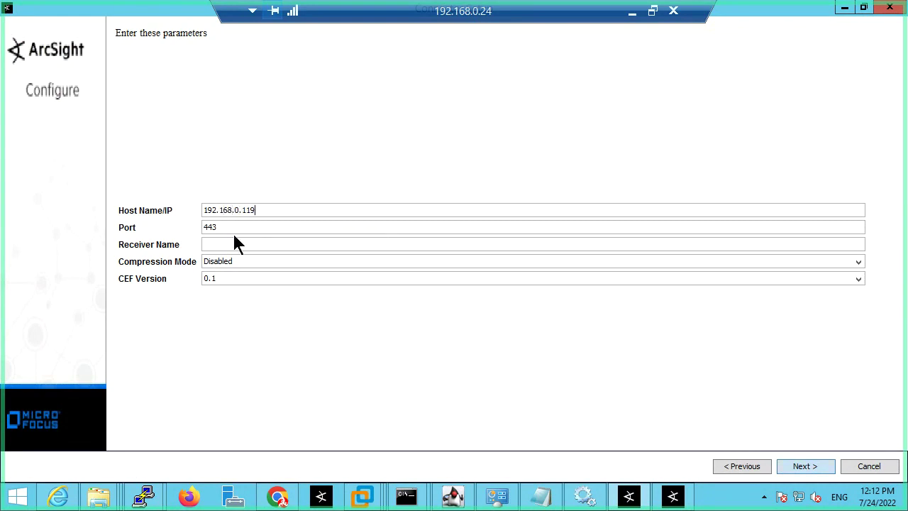
pyautogui.click(225, 227)
pyautogui.click(226, 244)
# Step: In the Logger web page, go to Configuration > Receivers and start adding a receiver
pyautogui.click(277, 497)
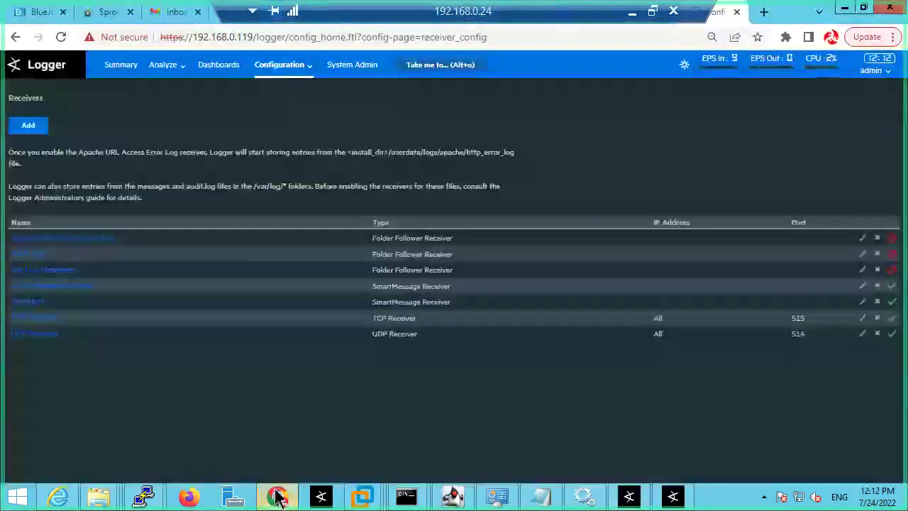
pyautogui.click(298, 65)
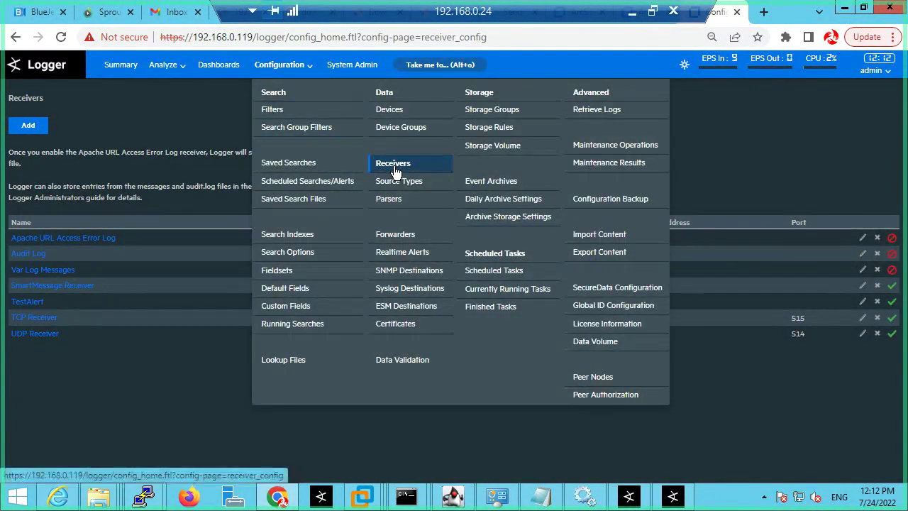
pyautogui.click(395, 165)
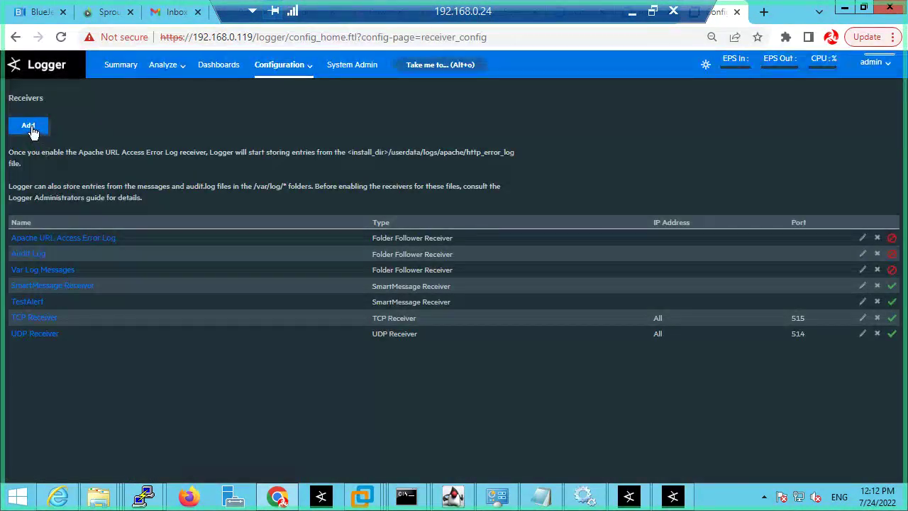
pyautogui.click(28, 126)
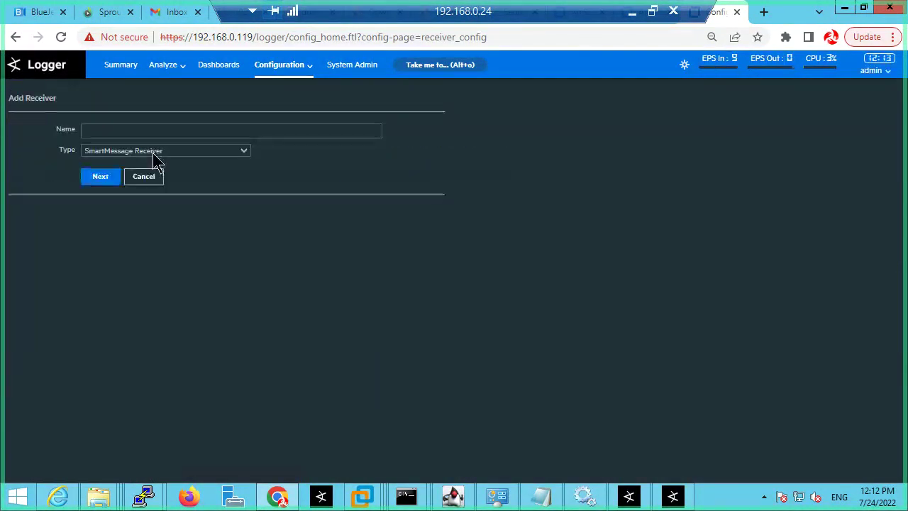
# Step: Name the SmartMessage receiver Windows_Riyadh and save it enabled with UTF-8 and CEF
pyautogui.click(114, 130)
pyautogui.write('Win')
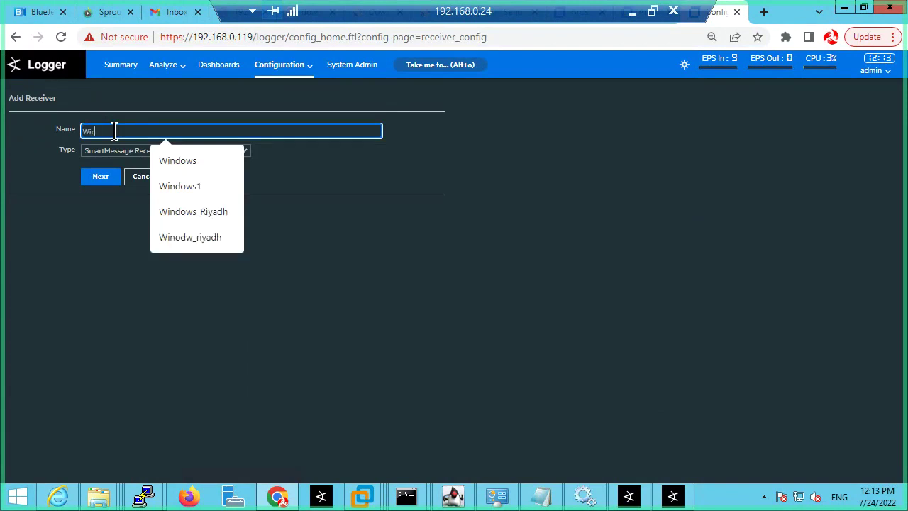
pyautogui.write('dows')
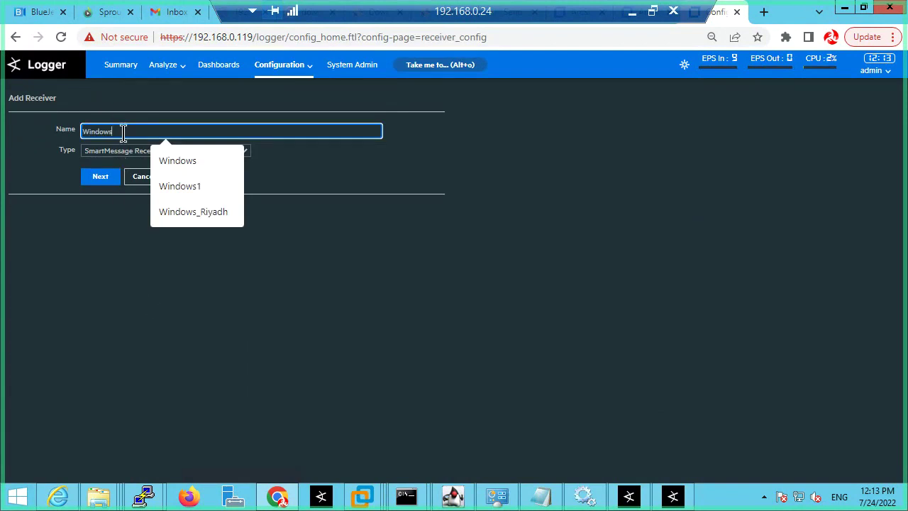
pyautogui.click(230, 315)
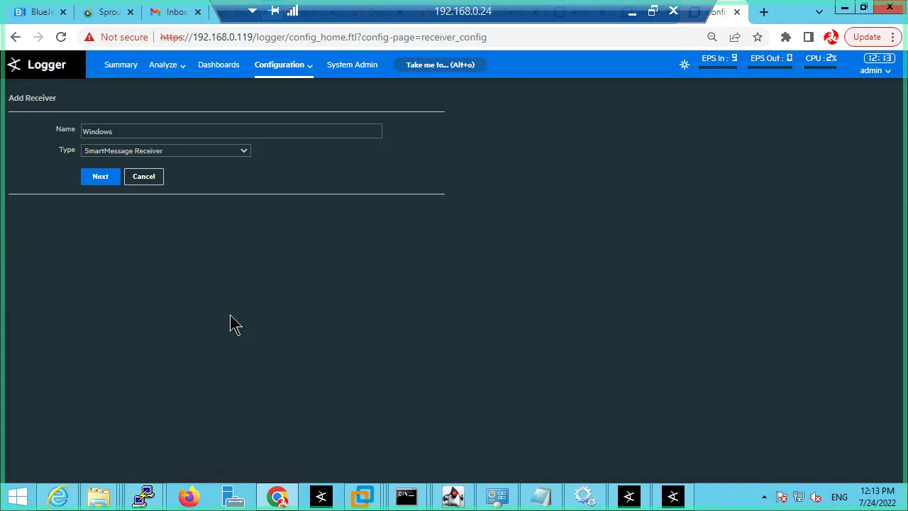
pyautogui.click(141, 134)
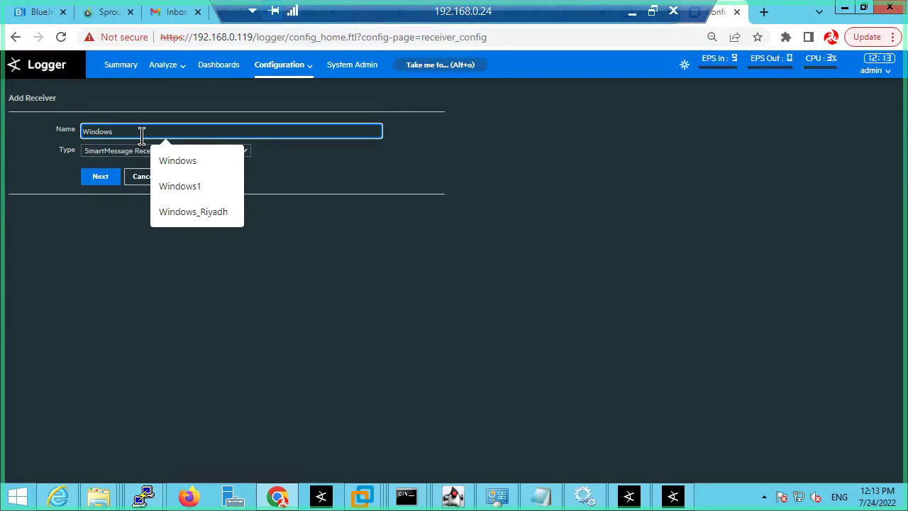
pyautogui.write('_R')
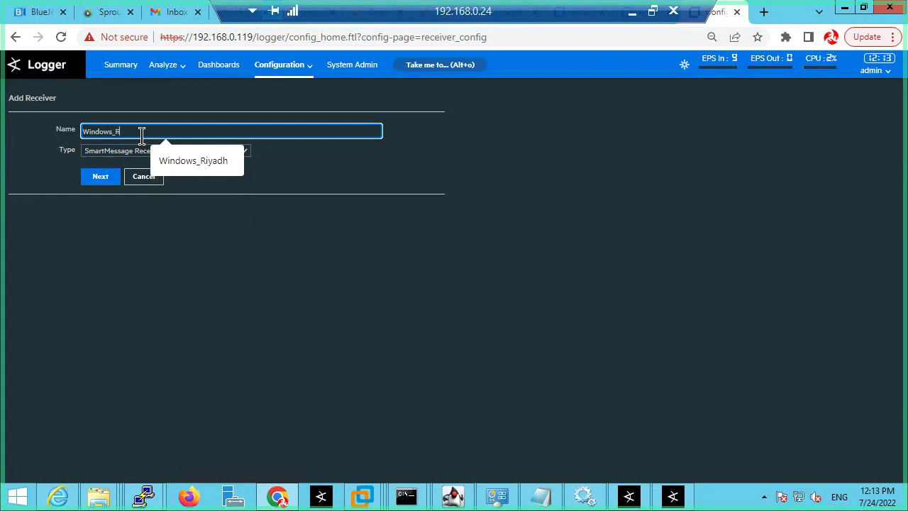
pyautogui.write('iyadh')
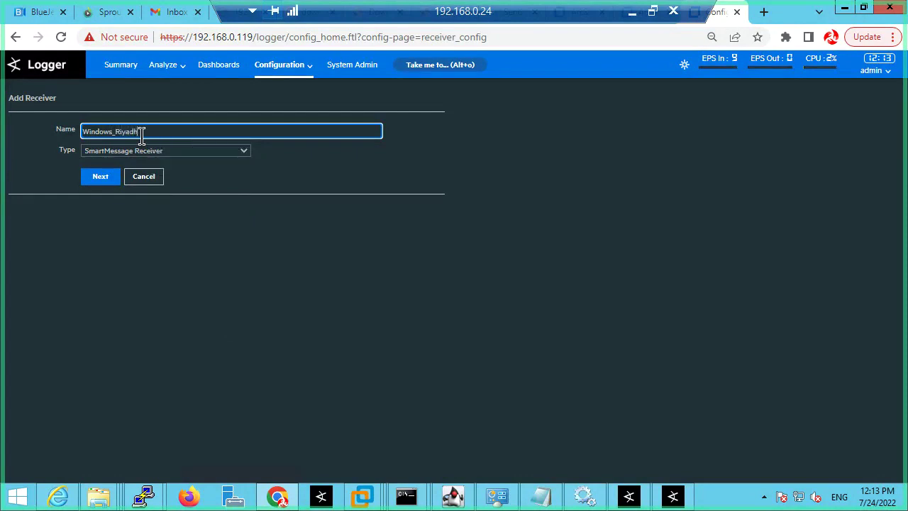
pyautogui.moveTo(144, 134); pyautogui.dragTo(54, 129)
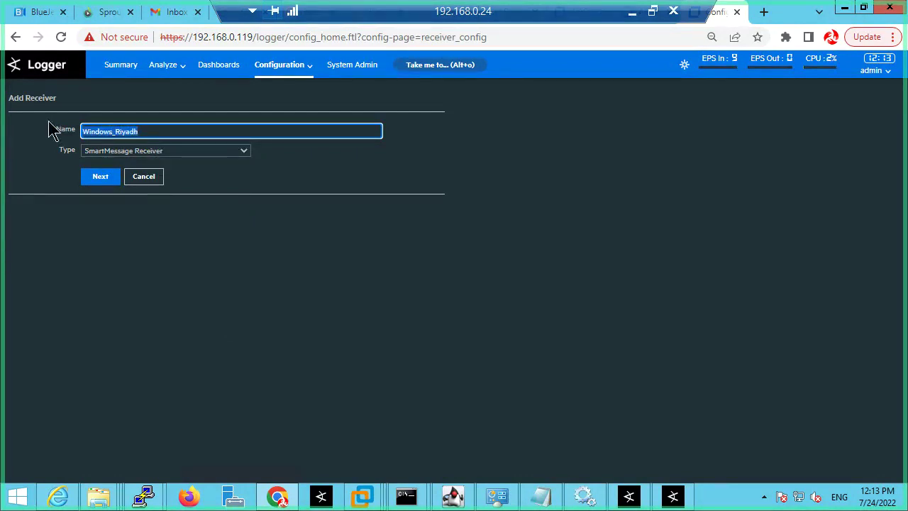
pyautogui.click(116, 181)
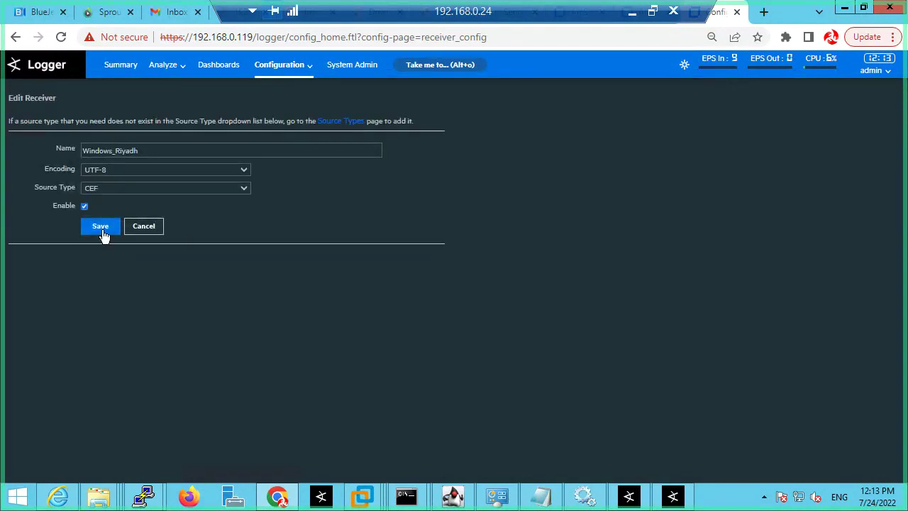
pyautogui.click(101, 231)
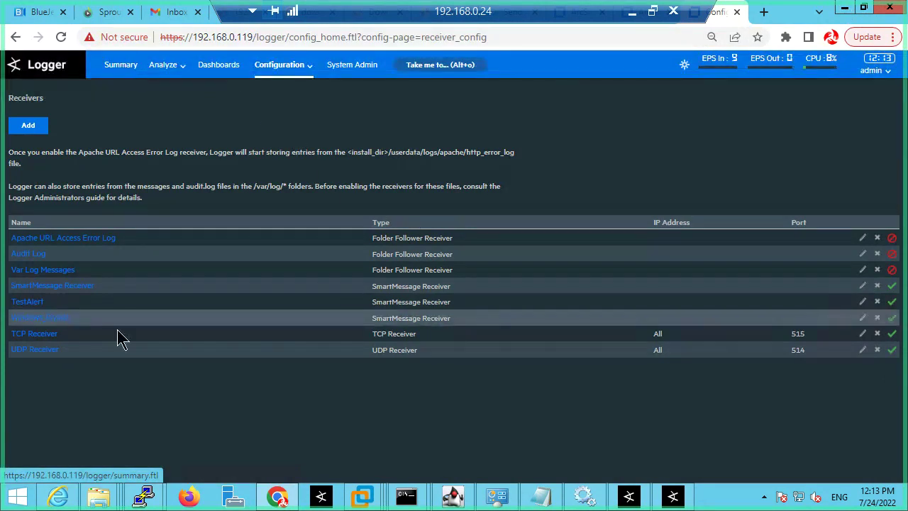
pyautogui.moveTo(78, 328); pyautogui.dragTo(16, 317)
pyautogui.hotkey('ctrl', 'c')
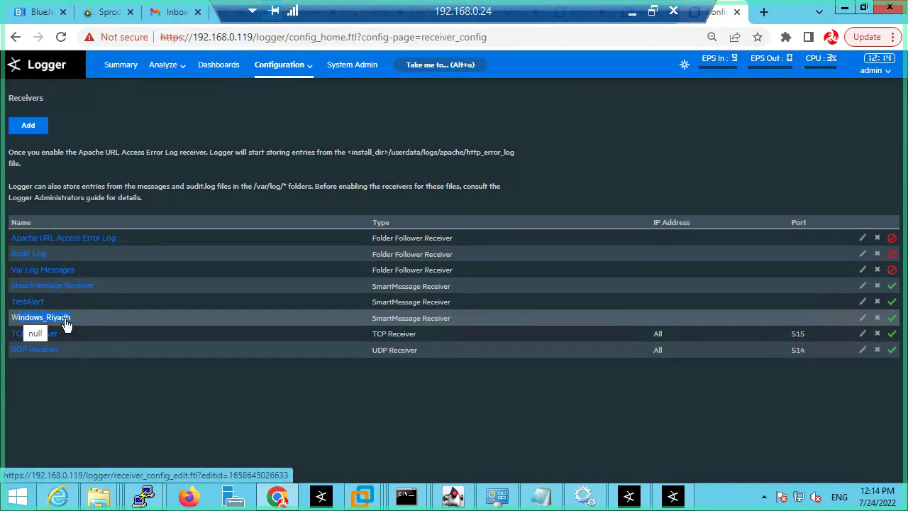
# Step: Complete the receiver name Windows_Riyadh in the connector wizard and submit the destination parameters
pyautogui.click(845, 9)
pyautogui.hotkey('ctrl', 'v')
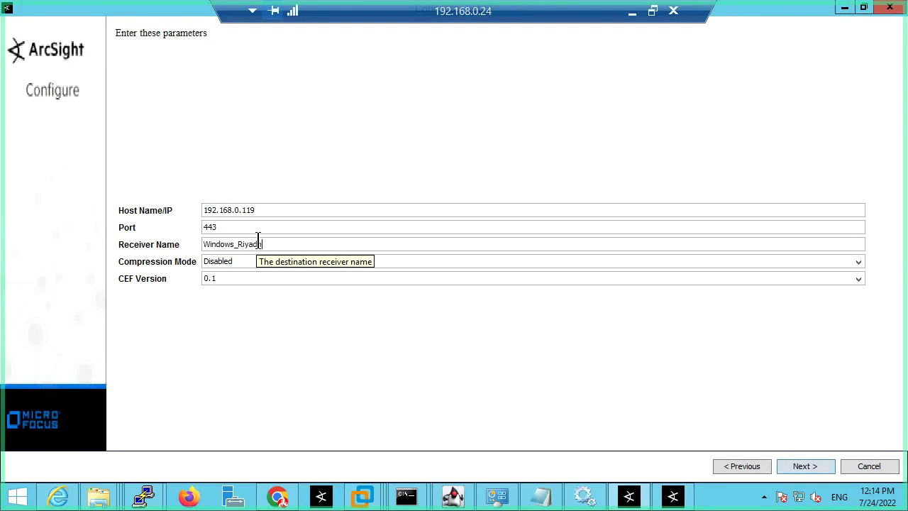
pyautogui.click(816, 467)
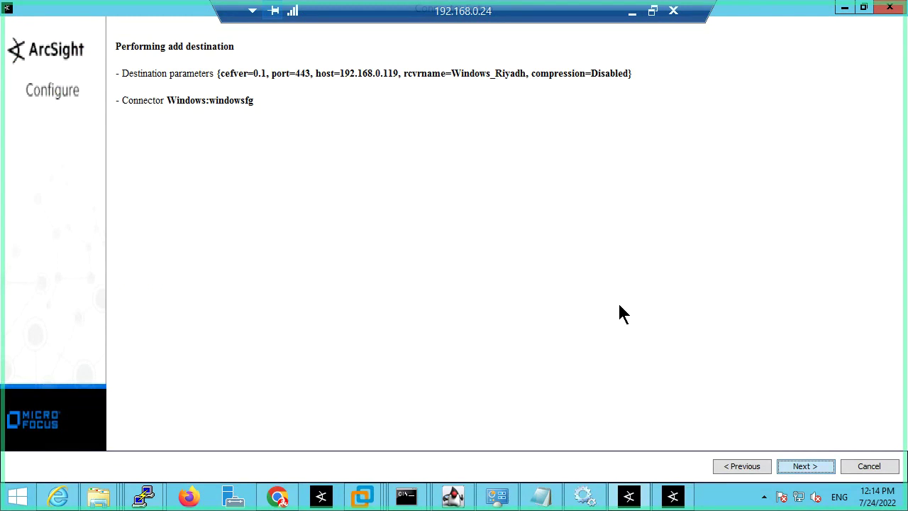
# Step: Start adding a new receiver on the Logger Receivers page
pyautogui.click(286, 496)
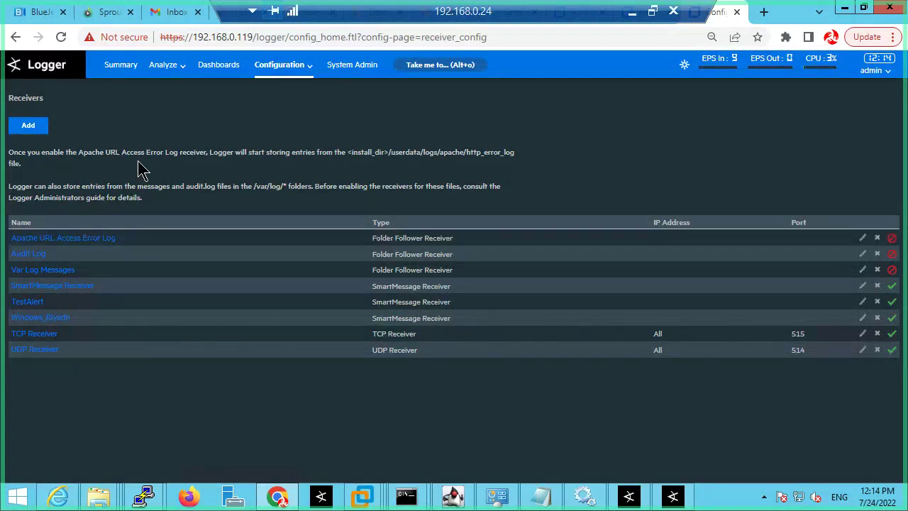
pyautogui.moveTo(280, 500)
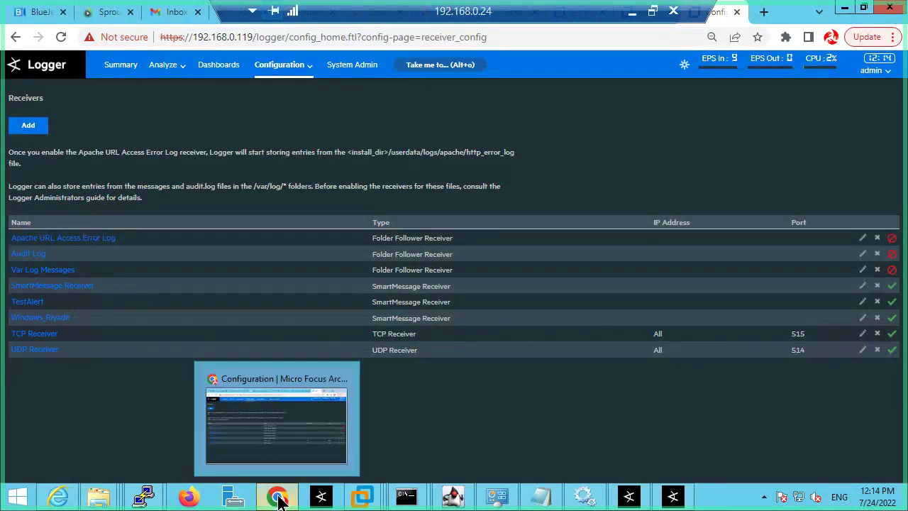
pyautogui.click(36, 128)
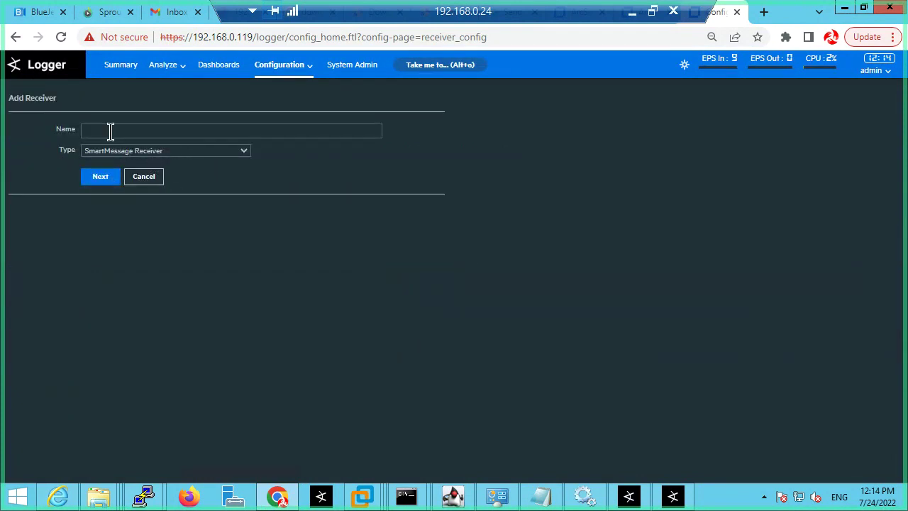
# Step: Step the wizard back to destination parameters and name a new Logger receiver Syslog
pyautogui.click(845, 8)
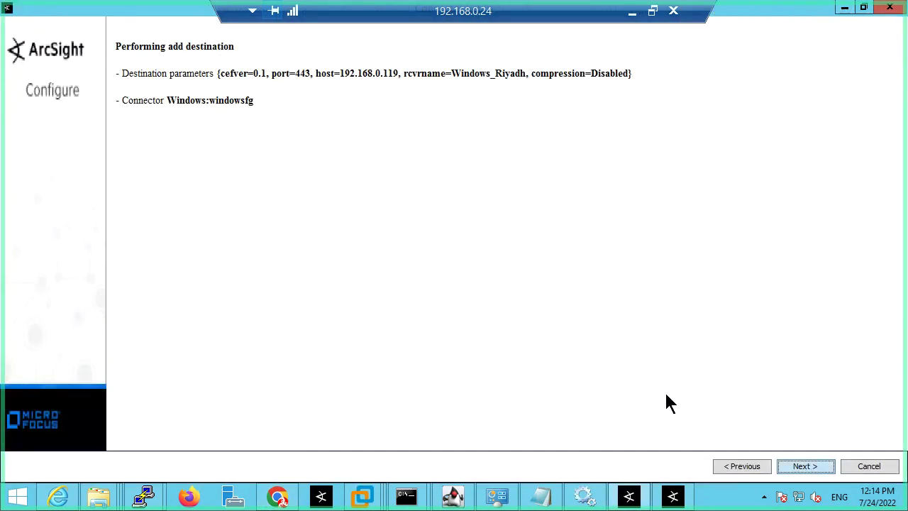
pyautogui.click(739, 466)
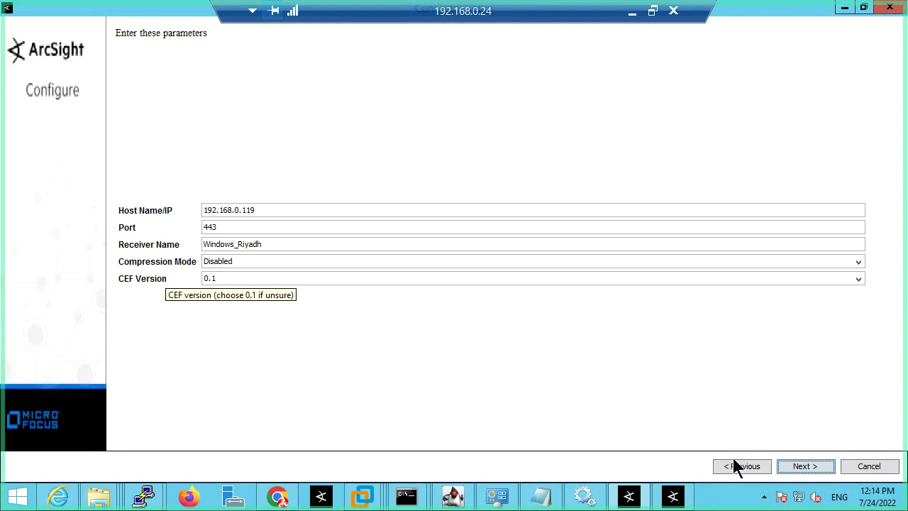
pyautogui.click(278, 497)
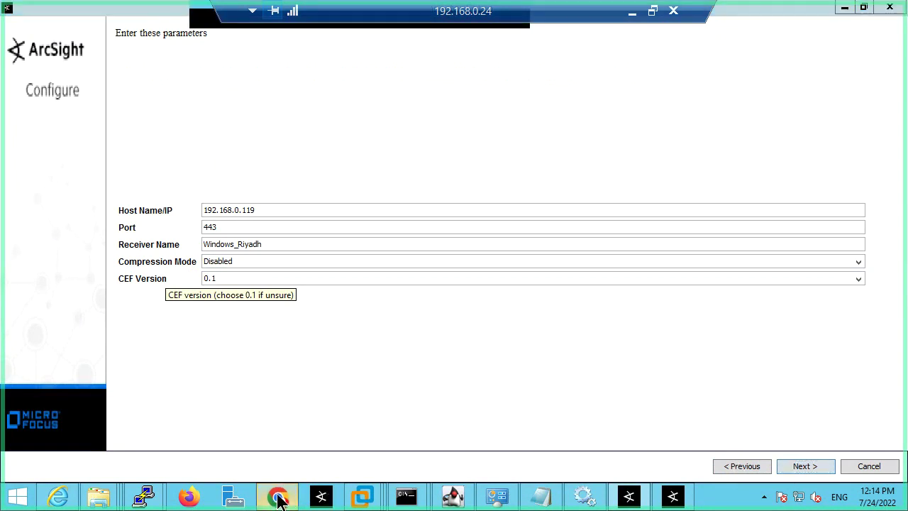
pyautogui.click(106, 129)
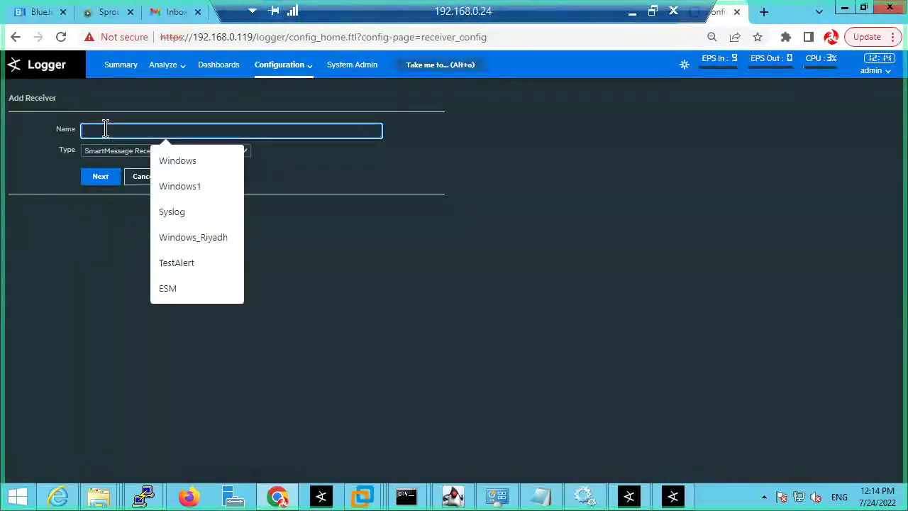
pyautogui.write('Syslog')
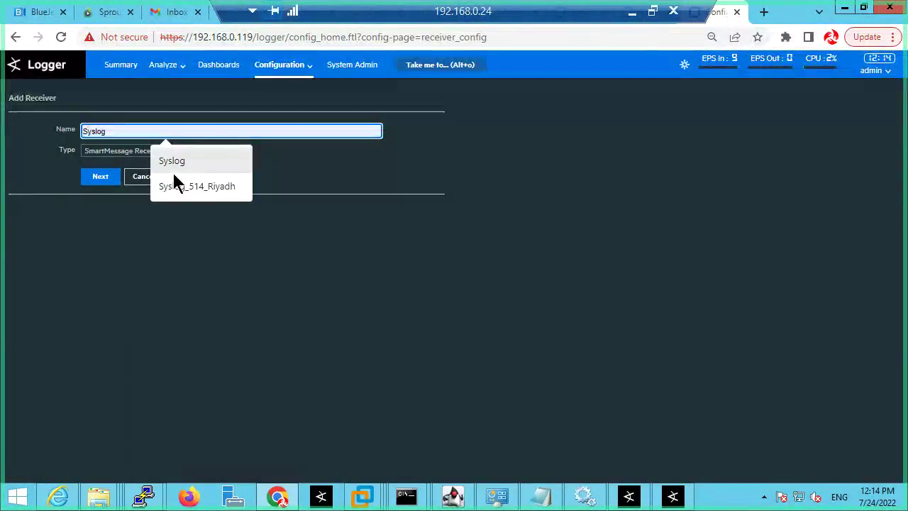
pyautogui.click(172, 170)
pyautogui.click(101, 177)
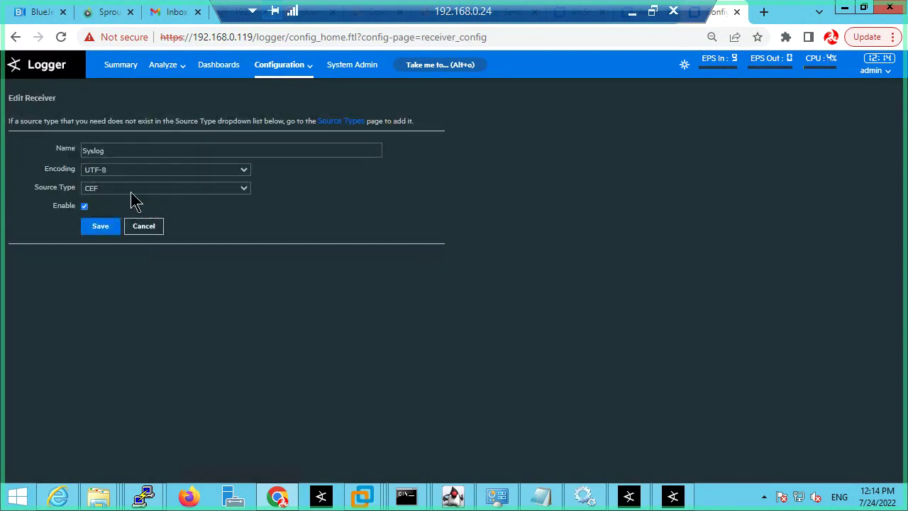
# Step: Set the Syslog receiver's Source Type to CEF
pyautogui.click(132, 191)
pyautogui.click(118, 199)
pyautogui.click(115, 196)
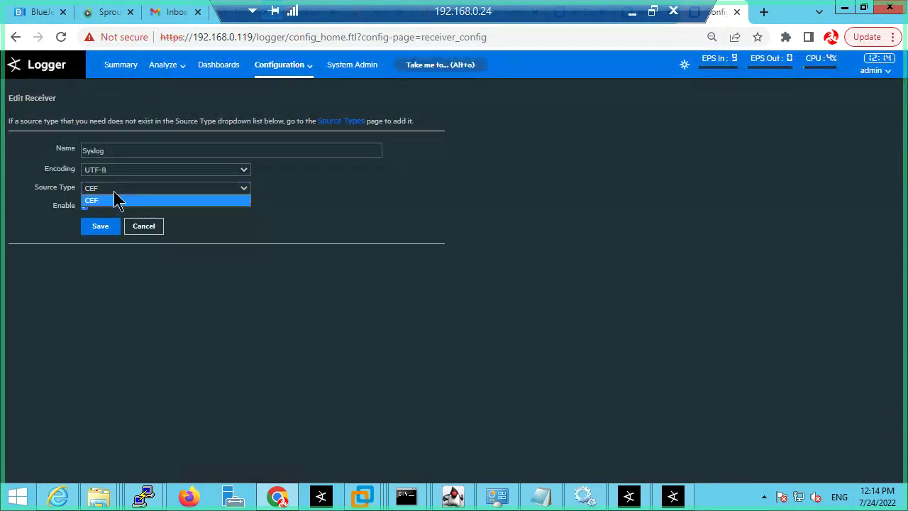
pyautogui.click(112, 201)
pyautogui.click(107, 190)
pyautogui.click(108, 196)
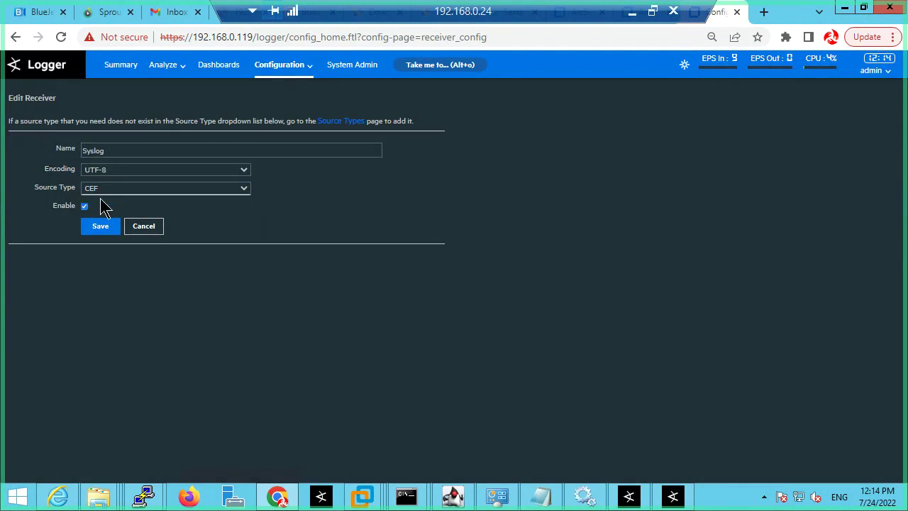
pyautogui.click(106, 192)
pyautogui.click(105, 202)
pyautogui.click(107, 192)
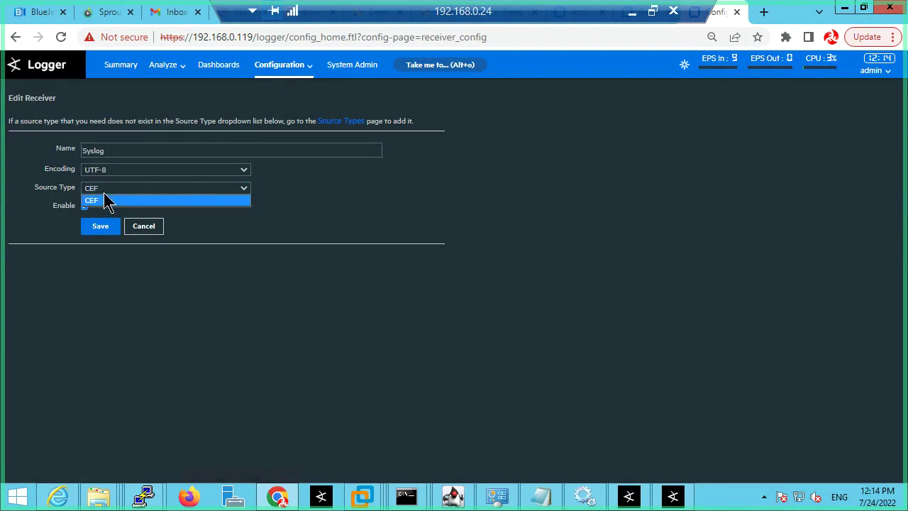
pyautogui.click(110, 202)
pyautogui.click(115, 195)
pyautogui.click(112, 202)
pyautogui.click(225, 192)
pyautogui.click(228, 198)
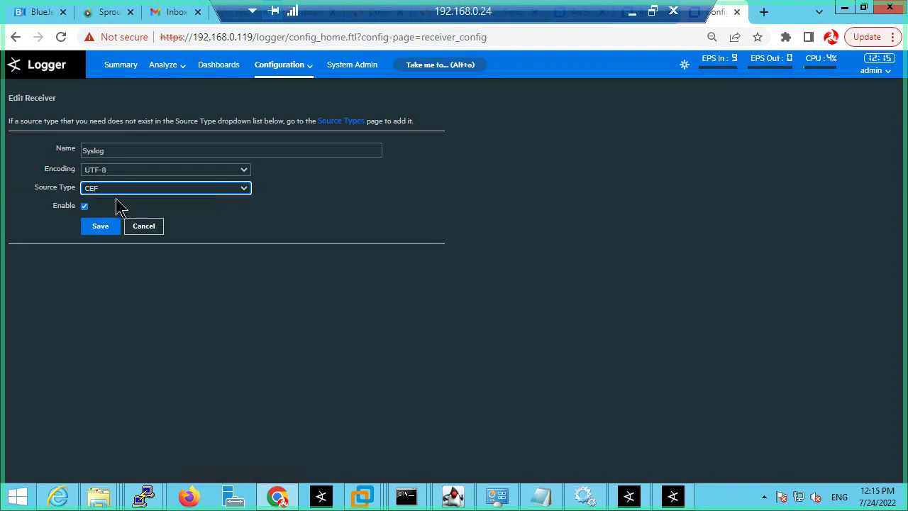
# Step: Cancel the Syslog receiver, confirm discarding it, and return to the connector wizard
pyautogui.click(150, 231)
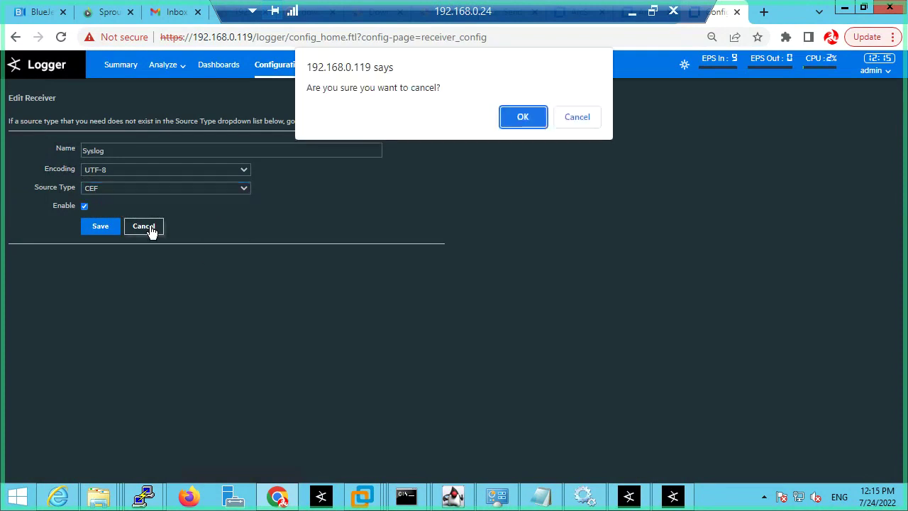
pyautogui.click(526, 122)
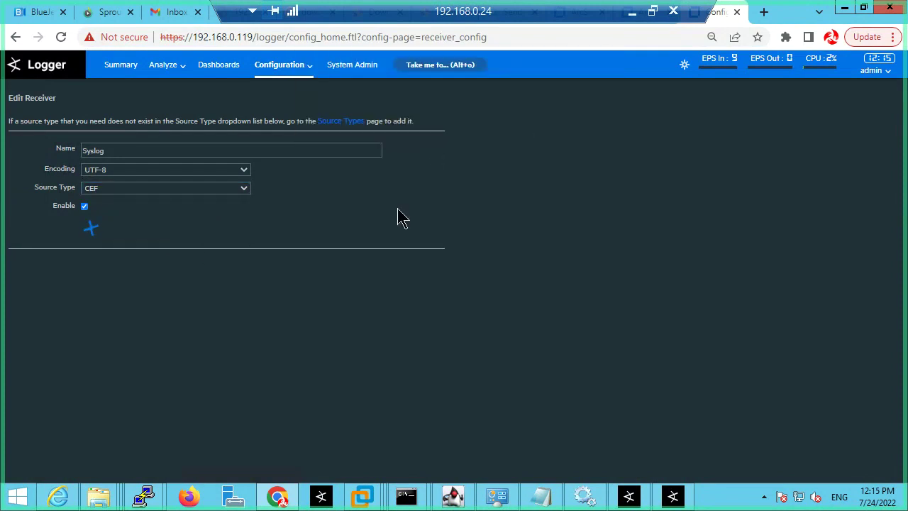
pyautogui.click(844, 9)
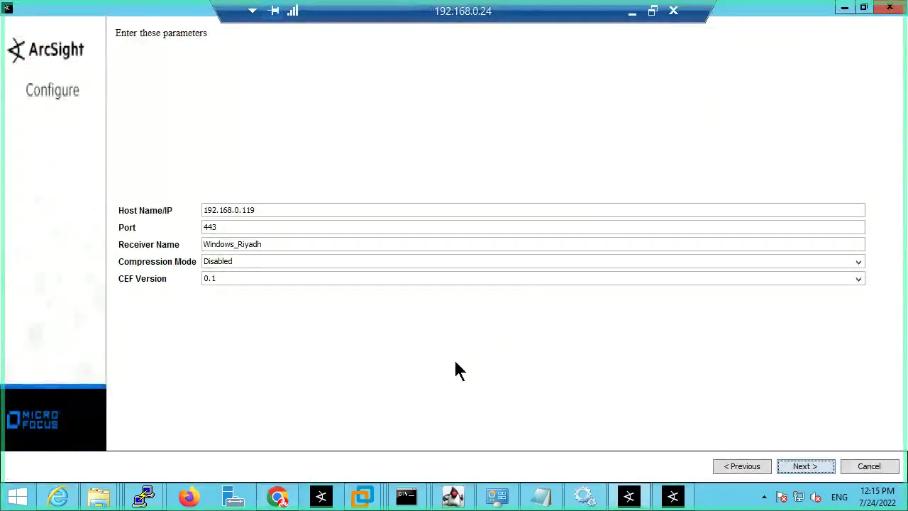
# Step: Keep the Windows_Riyadh receiver name and proceed to the certificate import page for 192.168.0.119
pyautogui.moveTo(279, 245); pyautogui.dragTo(205, 245)
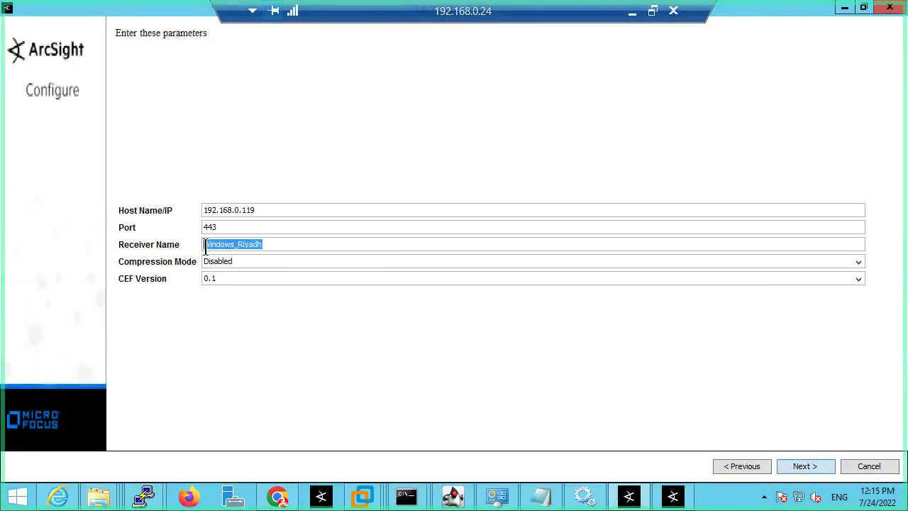
pyautogui.click(280, 244)
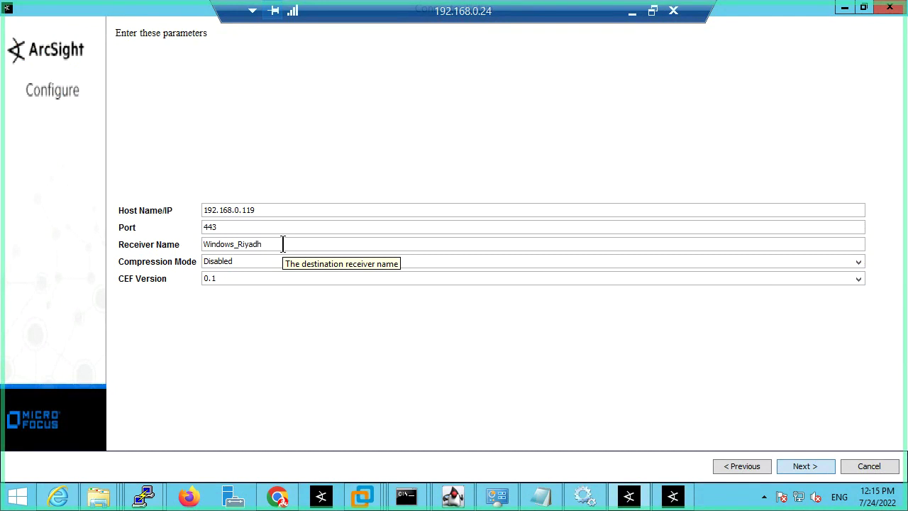
pyautogui.click(802, 468)
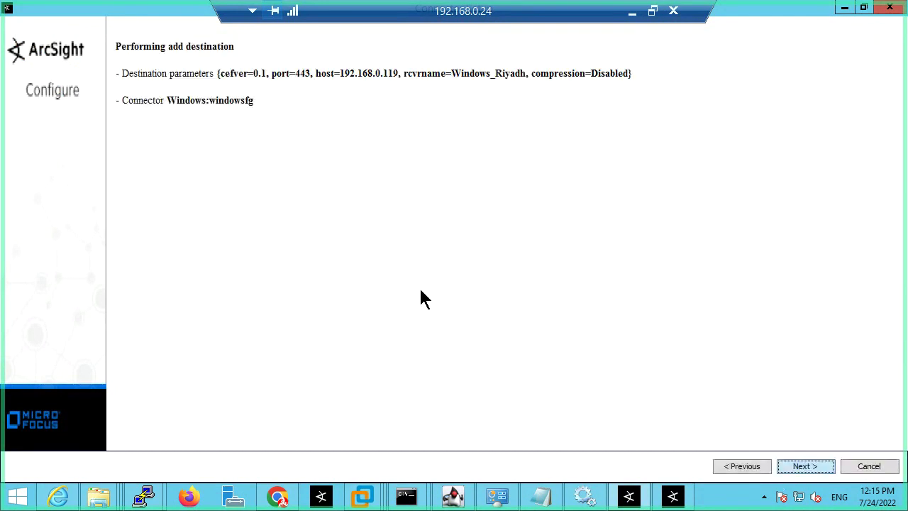
pyautogui.click(809, 468)
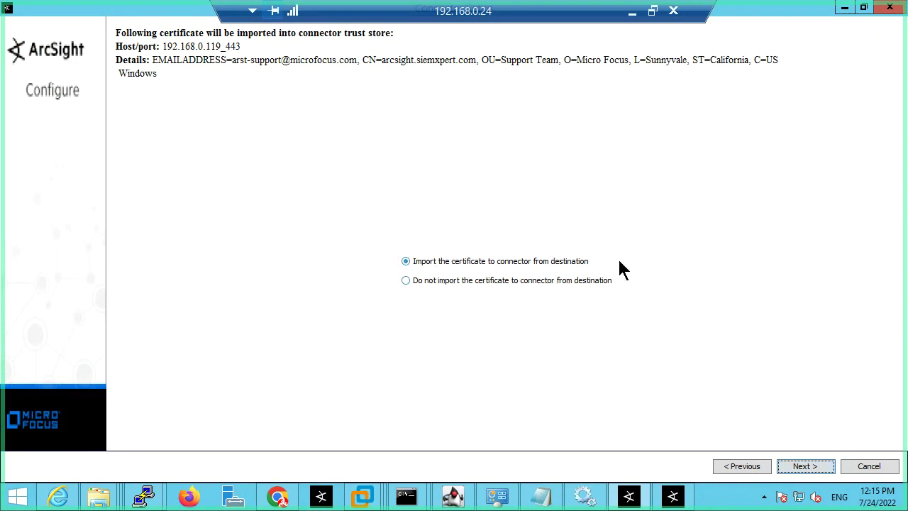
# Step: Import the destination certificate to the connector, then bring up the Logger Receivers list
pyautogui.click(816, 467)
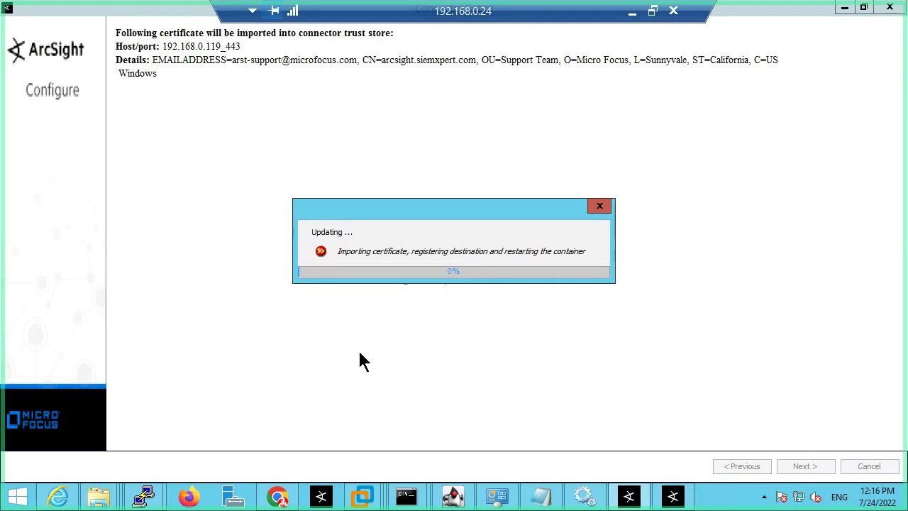
pyautogui.click(279, 496)
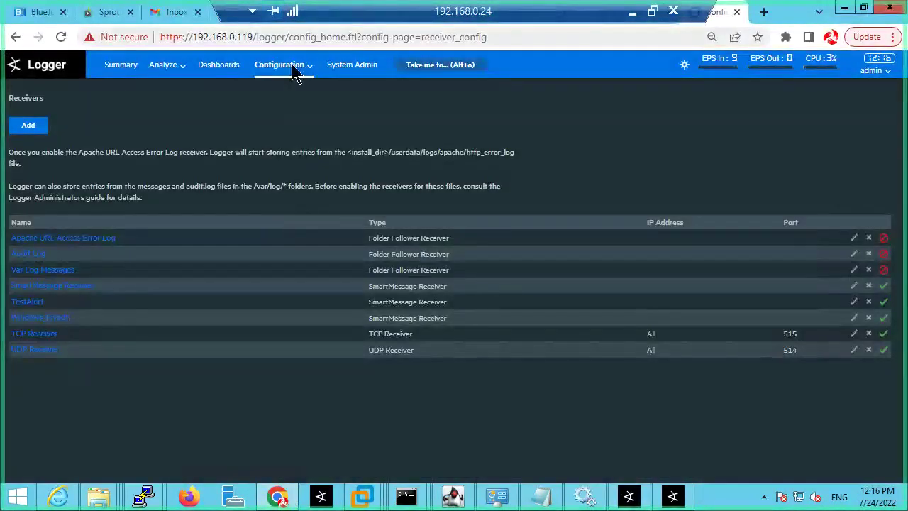
# Step: Choose ESM Destinations from Logger's Configuration menu
pyautogui.moveTo(312, 71)
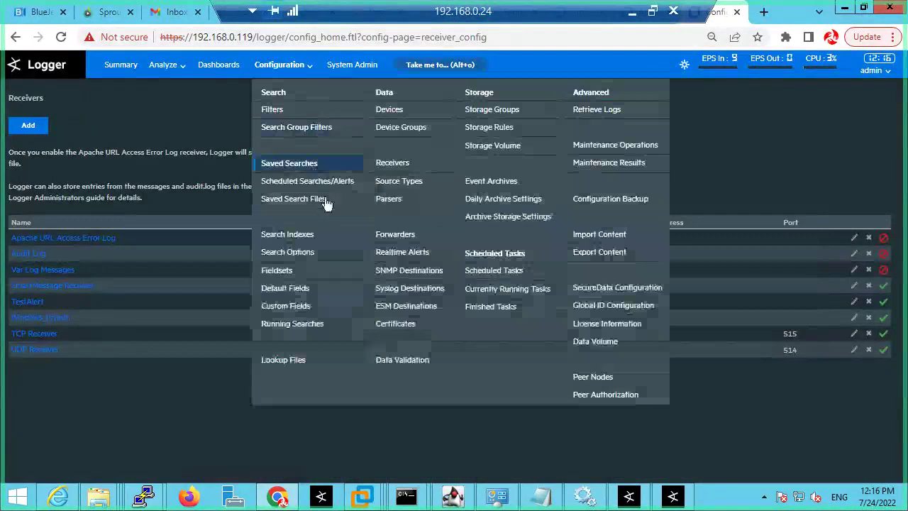
pyautogui.click(408, 310)
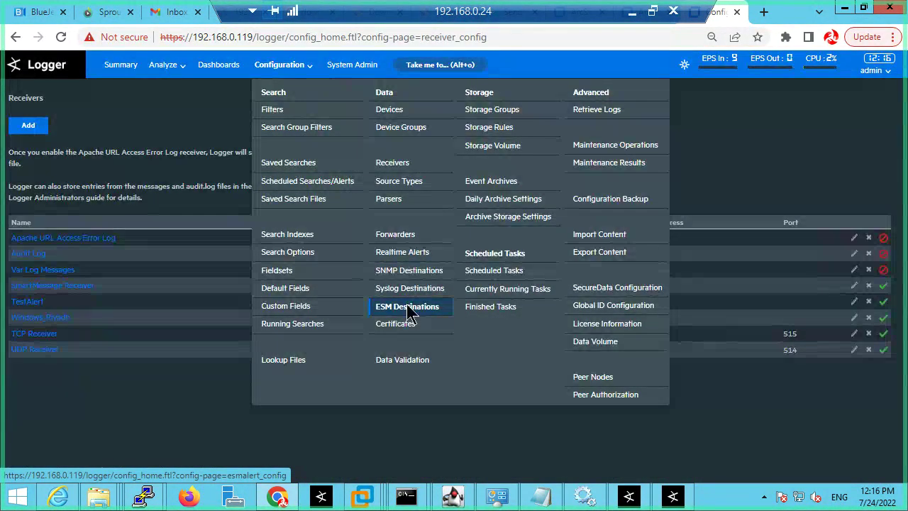
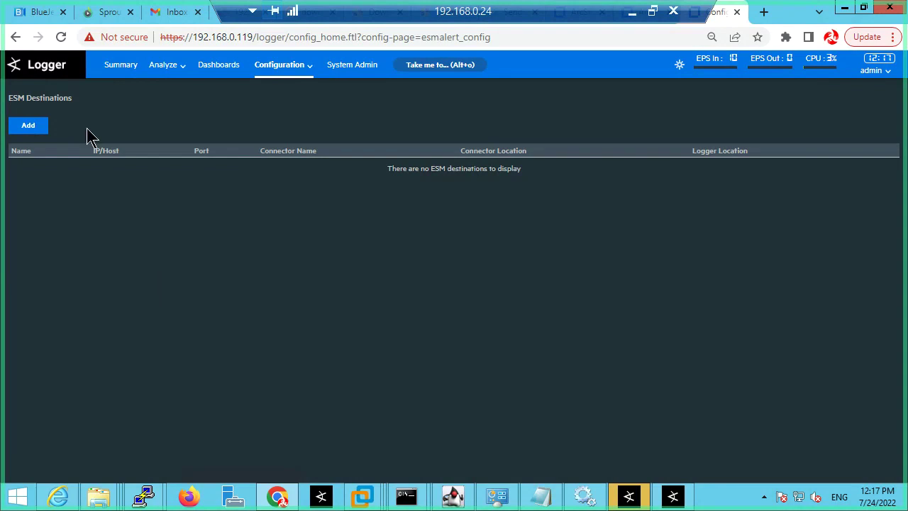
# Step: Start a new ESM destination in Logger, then minimize Chrome to show the connector update summary
pyautogui.click(25, 127)
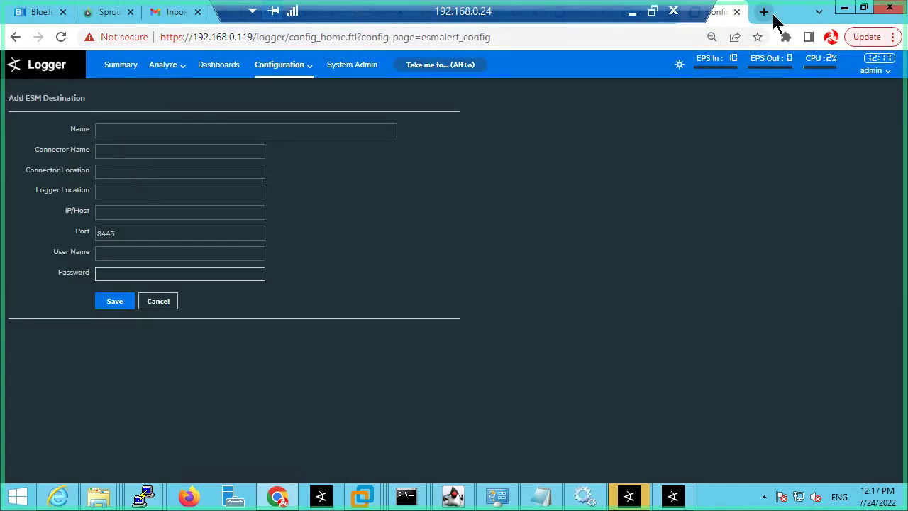
pyautogui.click(845, 9)
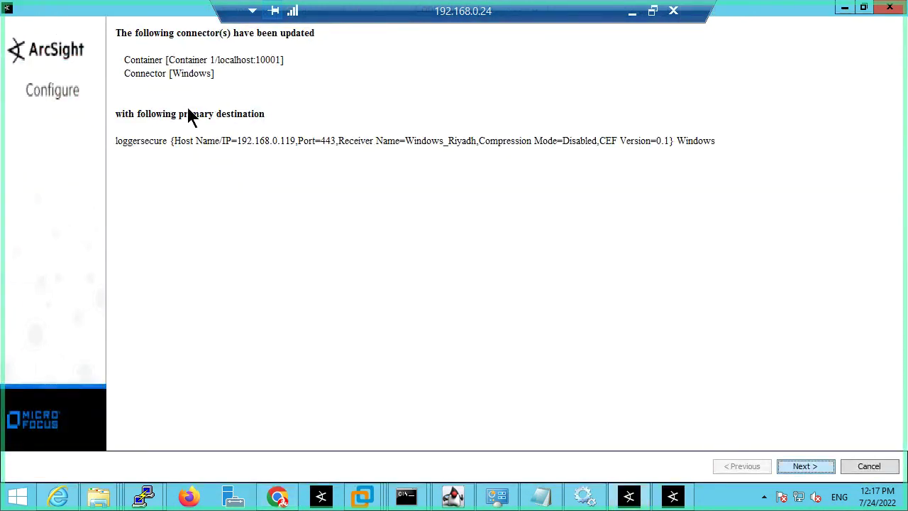
# Step: Exit the connector wizard and open Logger's Summary page listing the Windows_Riyadh receiver
pyautogui.click(804, 467)
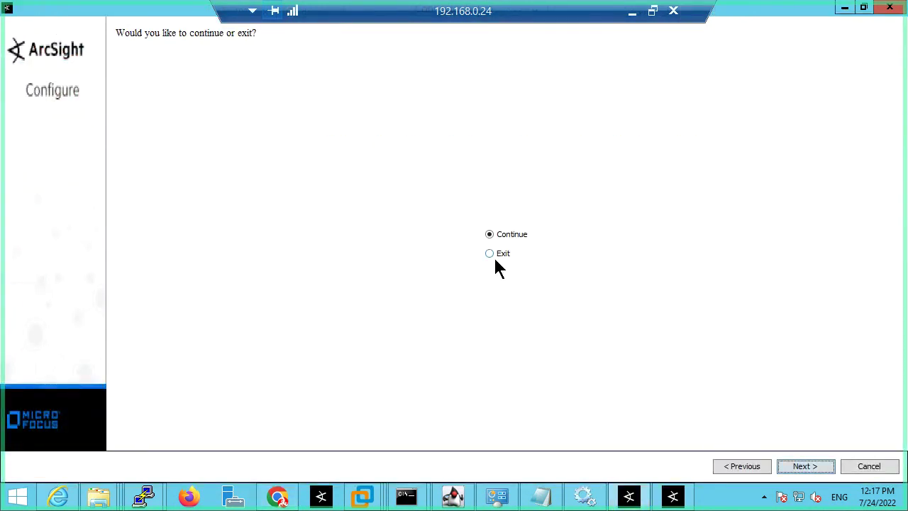
pyautogui.click(492, 254)
pyautogui.click(816, 470)
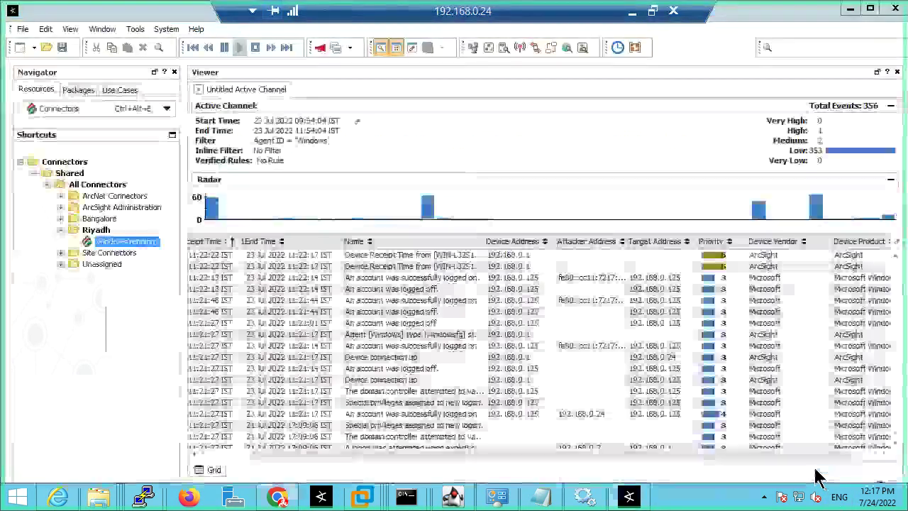
pyautogui.click(276, 497)
pyautogui.click(114, 65)
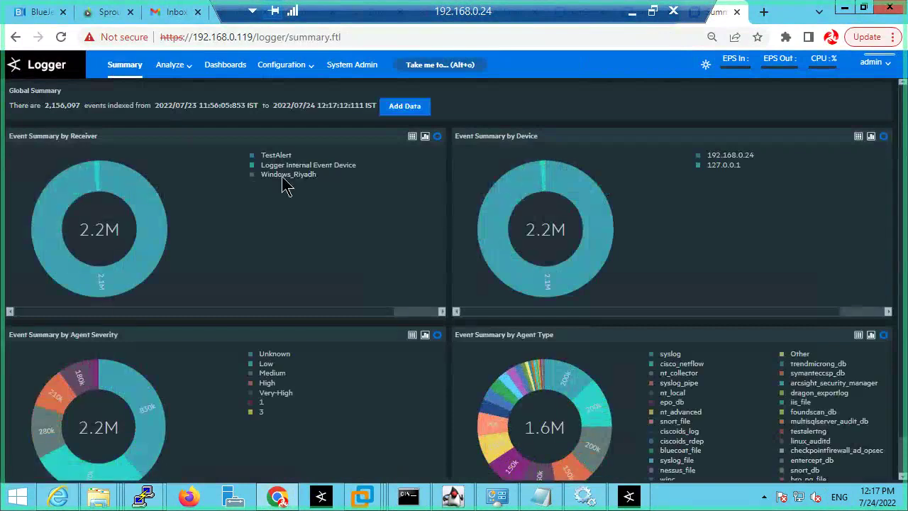
# Step: Query Logger for deviceAddress=192.168.0.125, returning 8 Microsoft events from Windows_Riyadh
pyautogui.moveTo(281, 182)
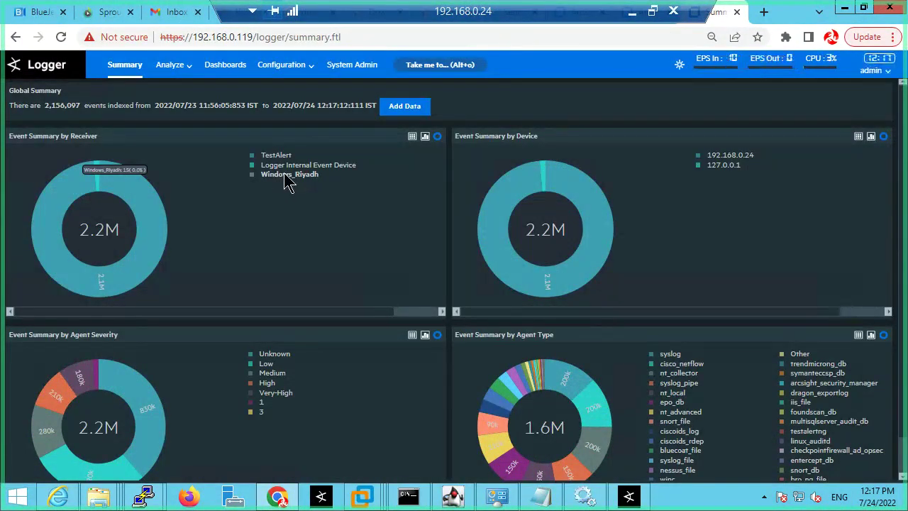
pyautogui.click(284, 180)
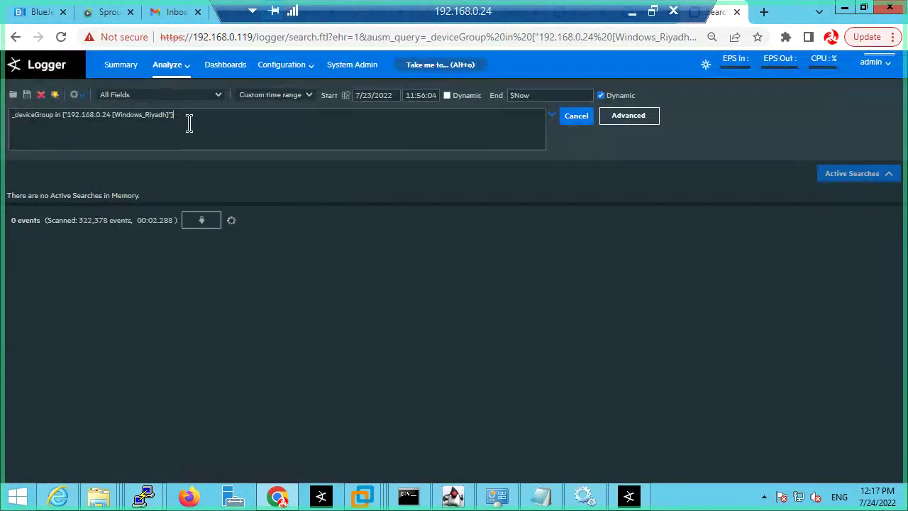
pyautogui.moveTo(188, 118); pyautogui.dragTo(4, 107)
pyautogui.write('_device')
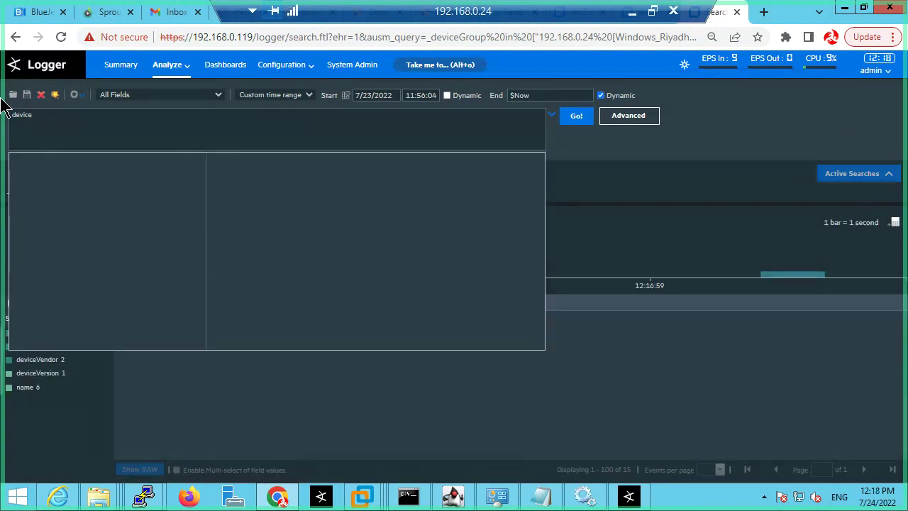
pyautogui.write('Address:')
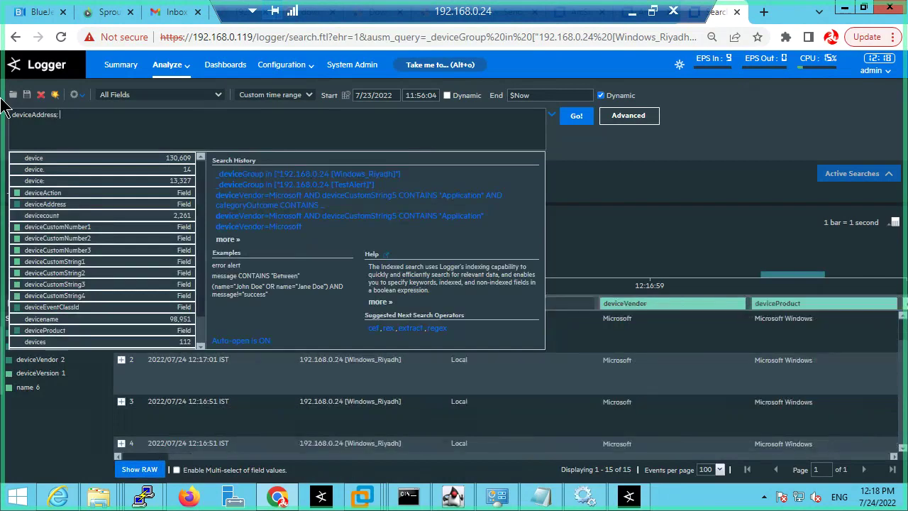
pyautogui.press('BackSpace')
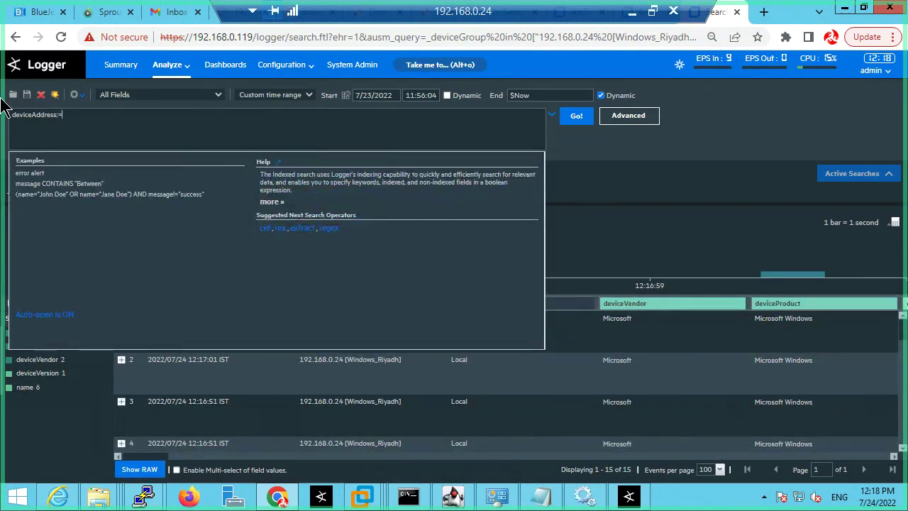
pyautogui.write('=19')
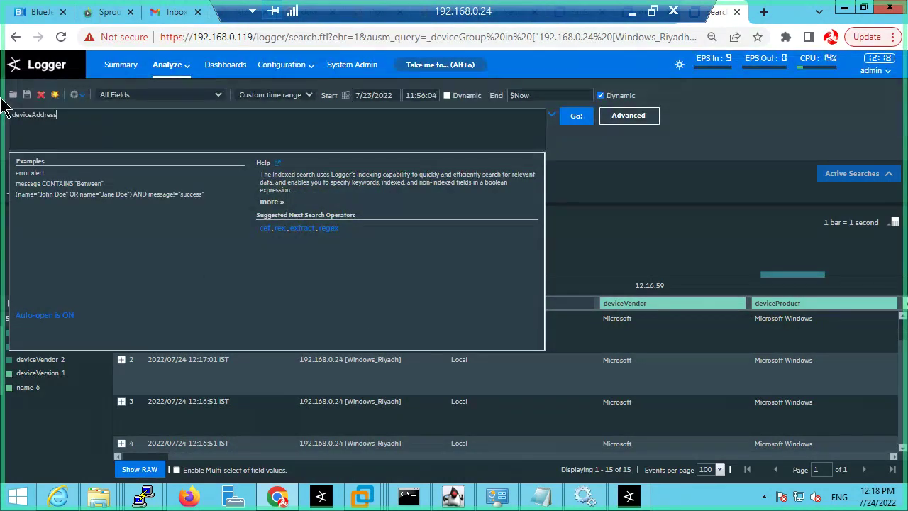
pyautogui.write('2.168')
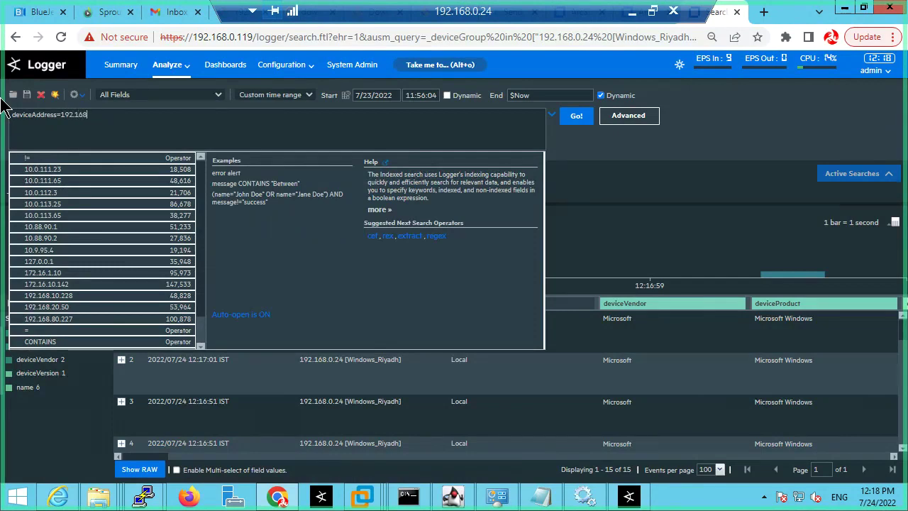
pyautogui.write('.0.125')
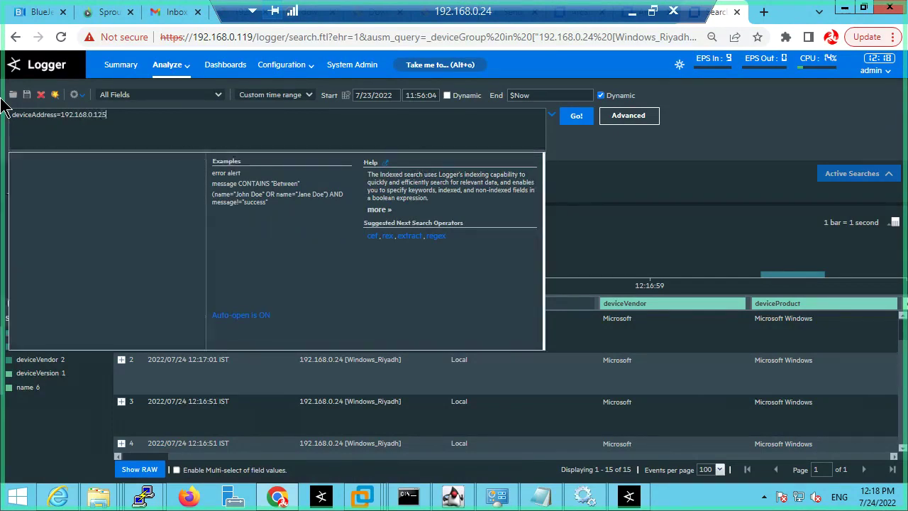
pyautogui.press('Return')
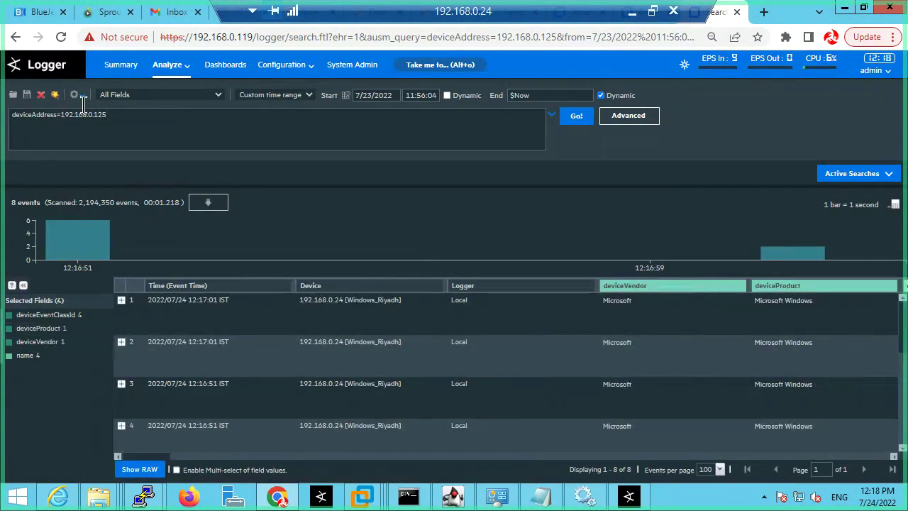
# Step: Review the 8 matching events, then minimize Chrome to show the ESM console's Windows channel
pyautogui.moveTo(115, 116); pyautogui.dragTo(40, 115)
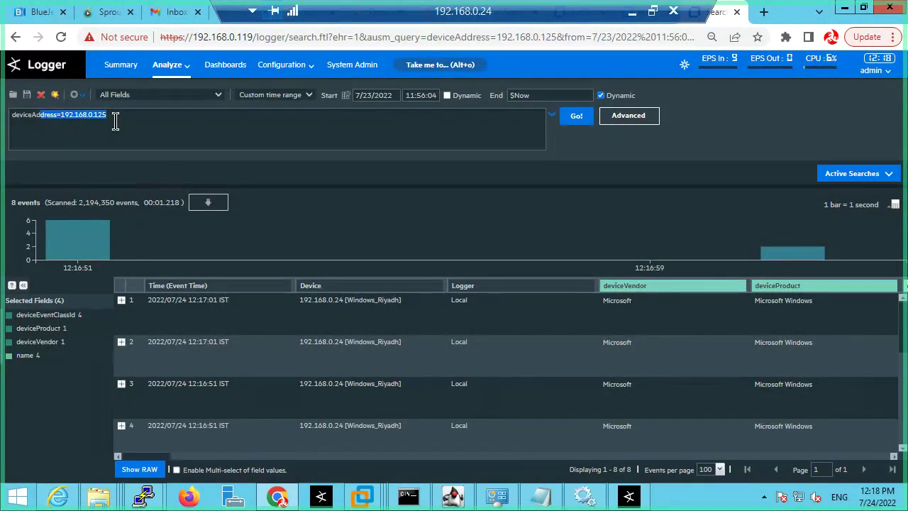
pyautogui.click(116, 122)
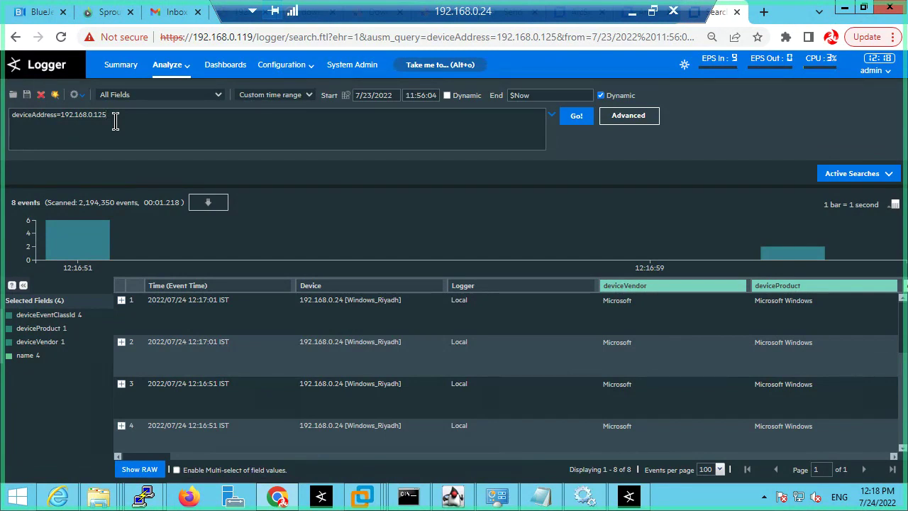
pyautogui.scroll(-3, 220, 389)
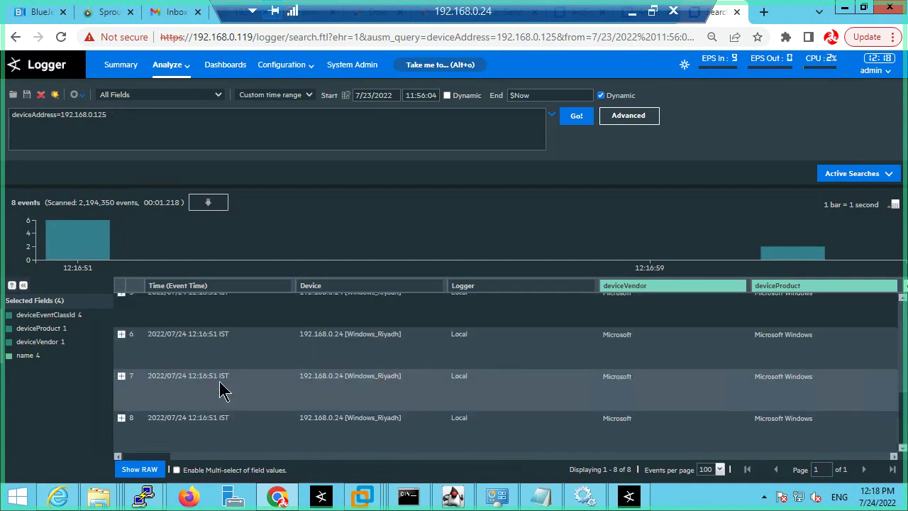
pyautogui.scroll(3, 222, 390)
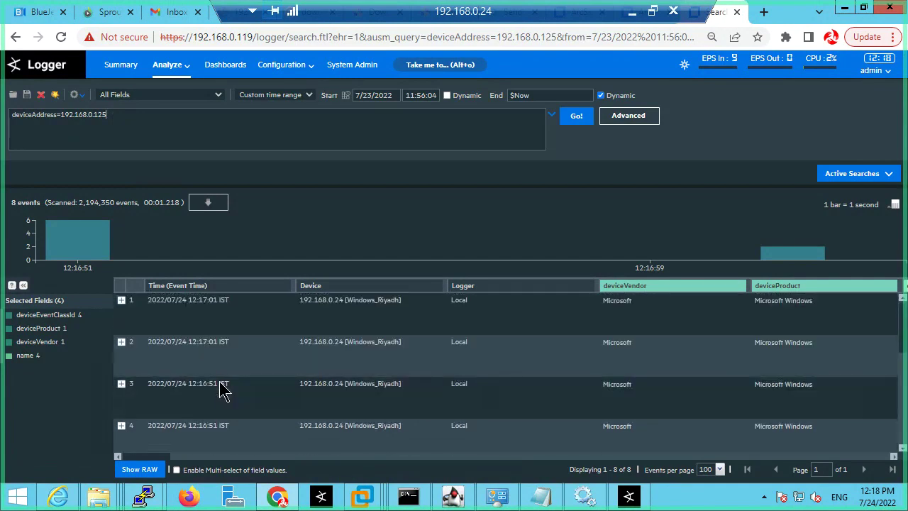
pyautogui.moveTo(124, 121); pyautogui.dragTo(8, 116)
pyautogui.click(132, 119)
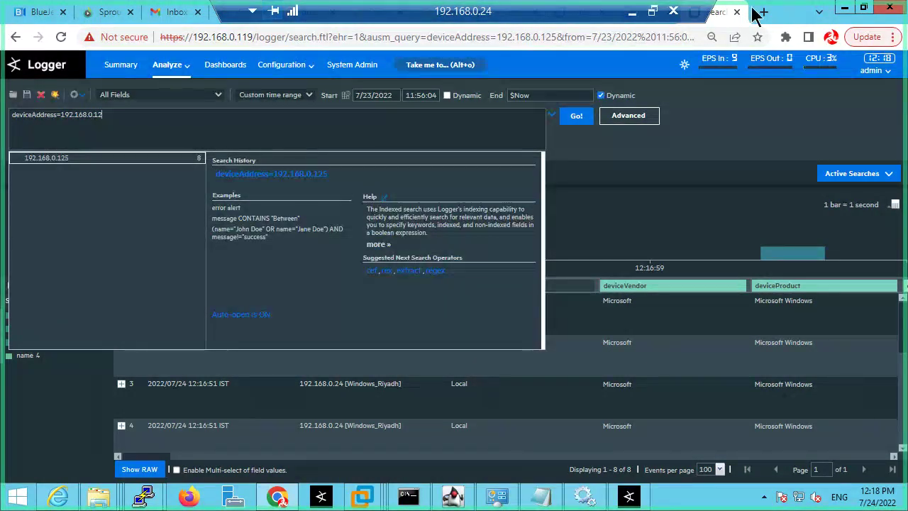
pyautogui.click(844, 7)
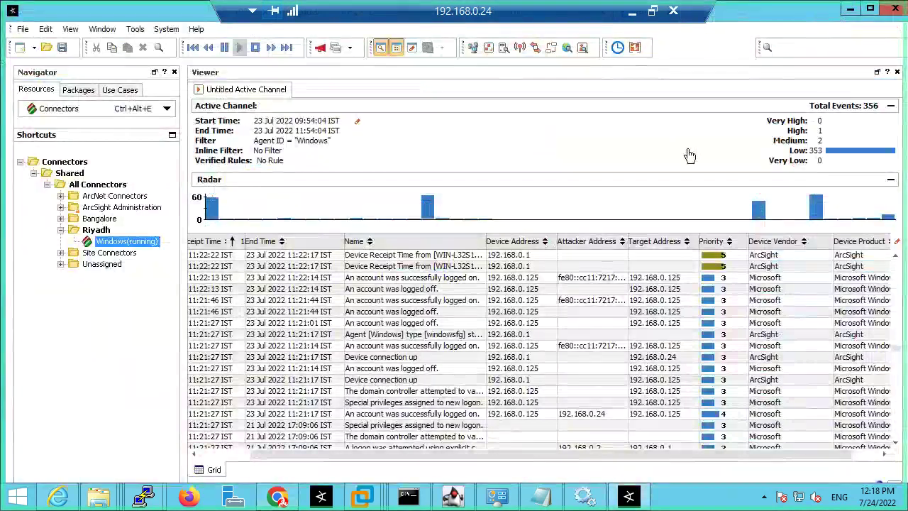
# Step: Minimize the ArcSight Console and run the SmartConnector installer from the desktop
pyautogui.click(850, 8)
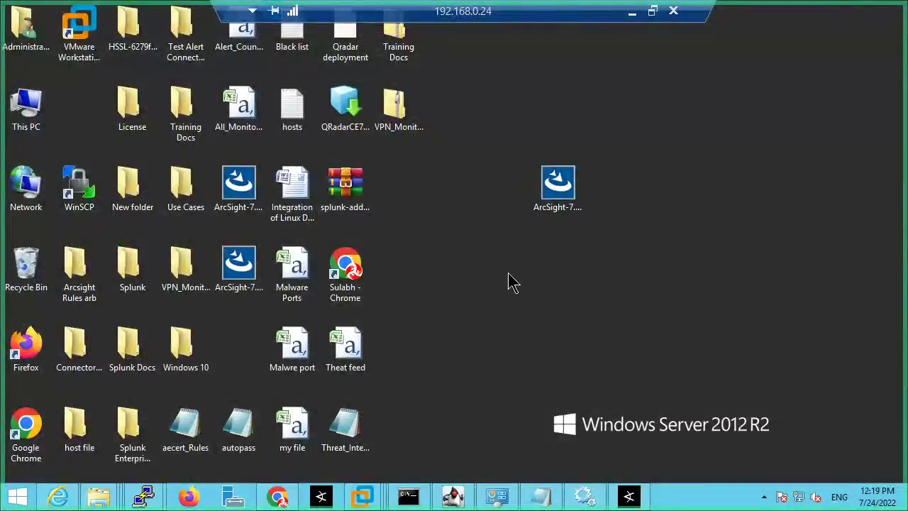
pyautogui.click(554, 195)
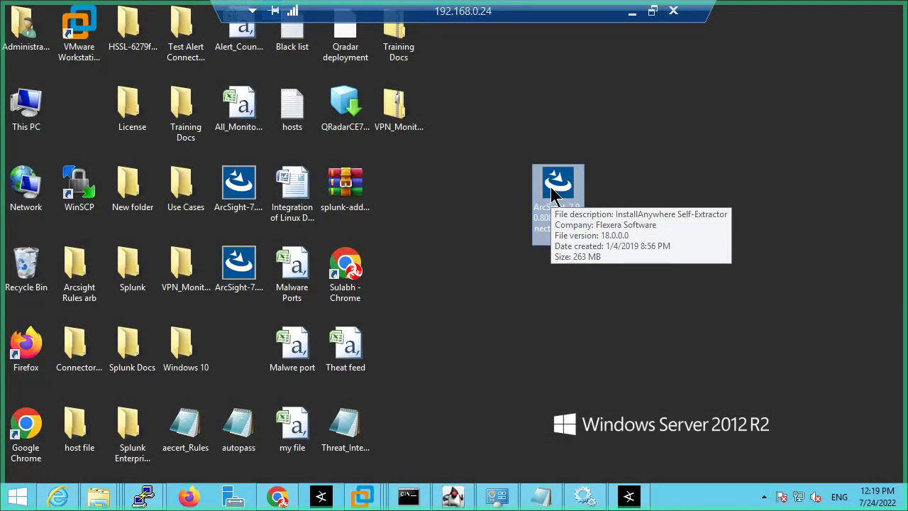
pyautogui.rightClick(554, 194)
pyautogui.click(323, 145)
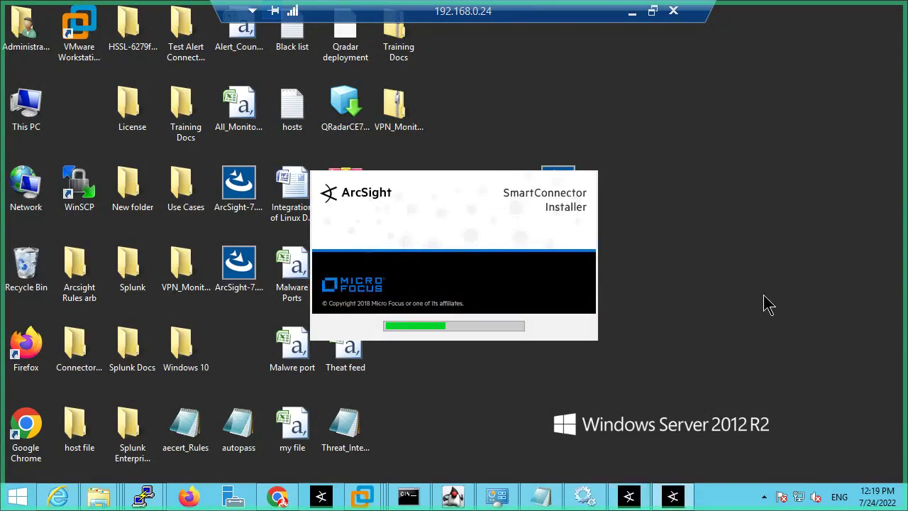
# Step: Minimize the remote session and bring up BlueJeans, checking its settings and participant panels
pyautogui.click(633, 12)
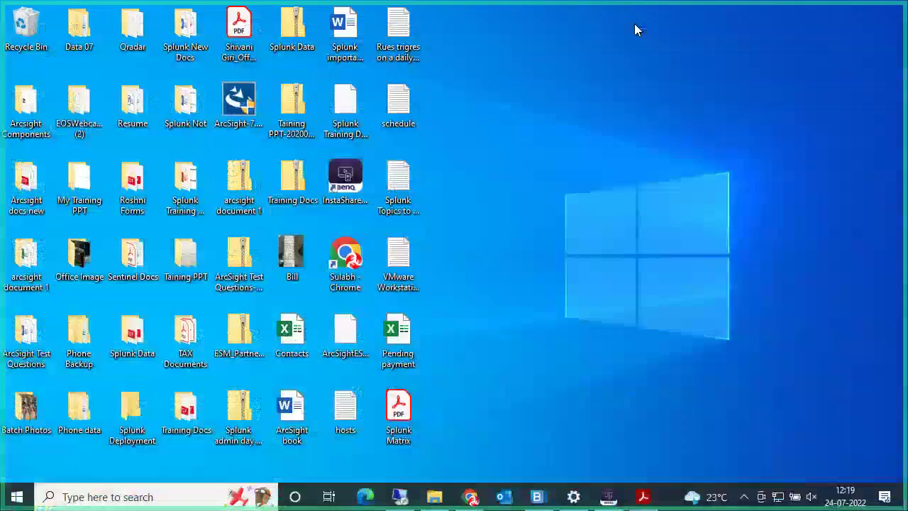
pyautogui.click(538, 497)
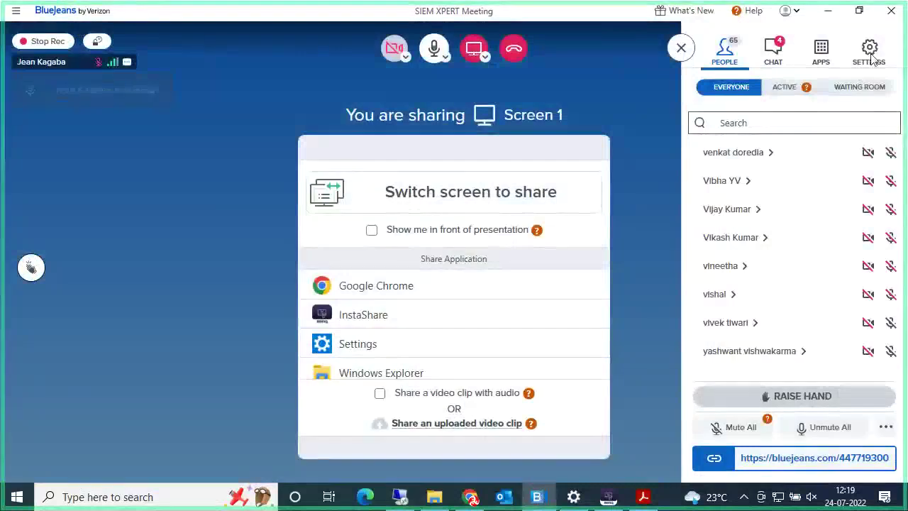
pyautogui.scroll(3, 826, 231)
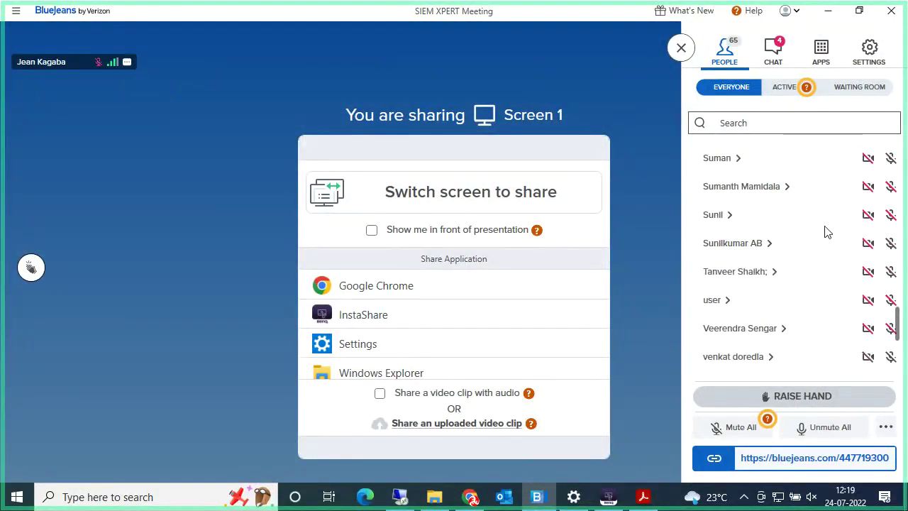
pyautogui.click(870, 53)
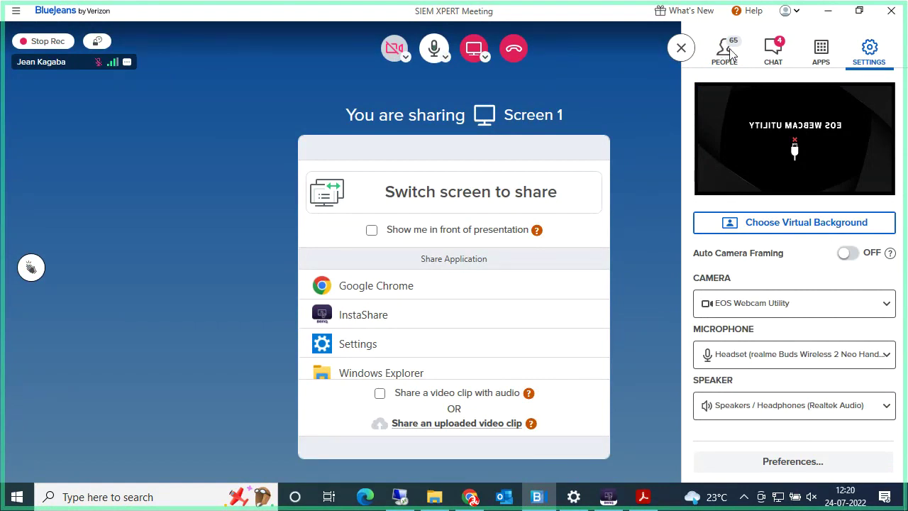
pyautogui.click(725, 50)
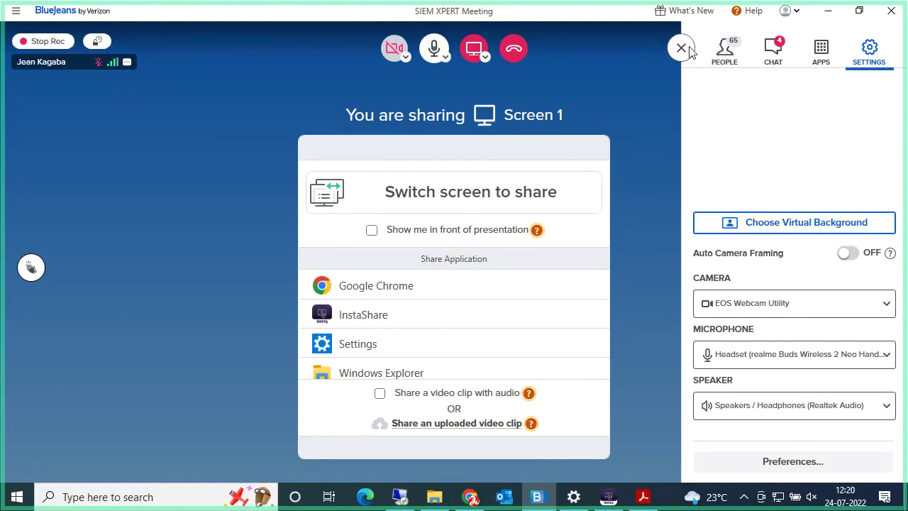
pyautogui.click(670, 91)
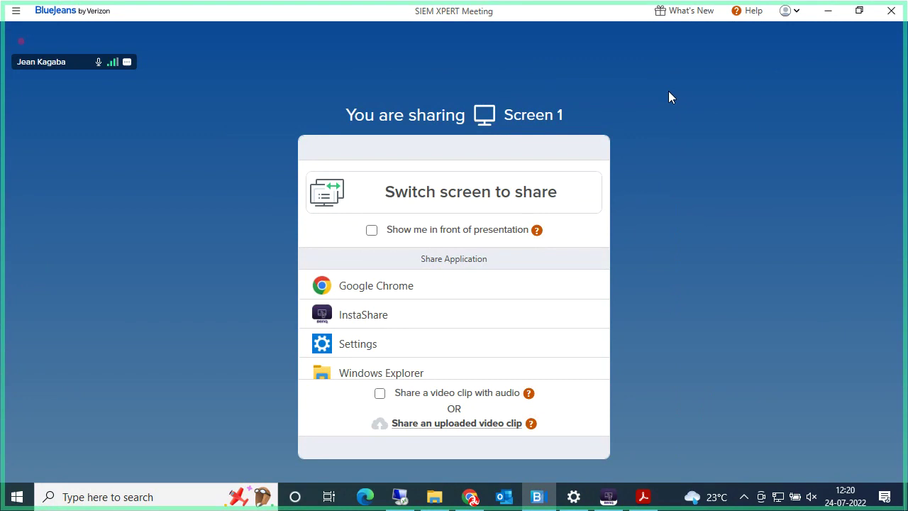
# Step: Check the meeting chat and participants, close the side panel, and minimize BlueJeans
pyautogui.moveTo(662, 211)
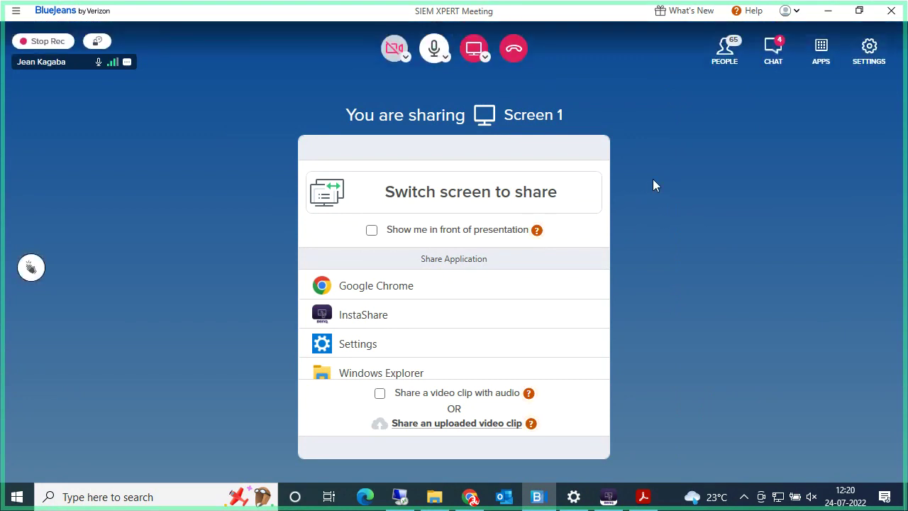
pyautogui.click(773, 61)
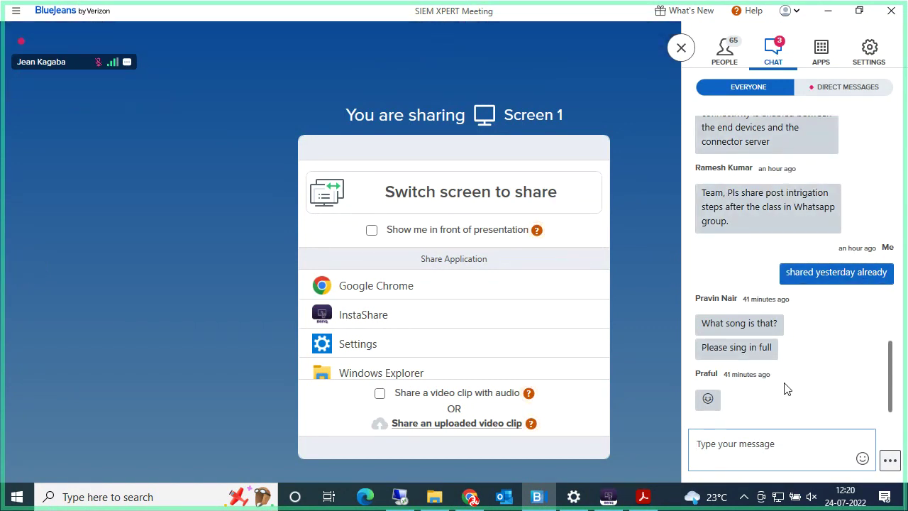
pyautogui.click(733, 63)
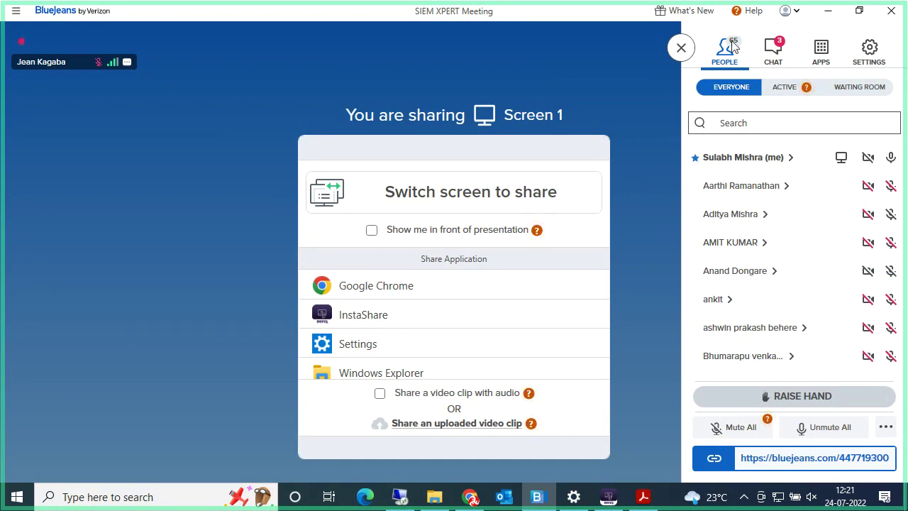
pyautogui.click(776, 50)
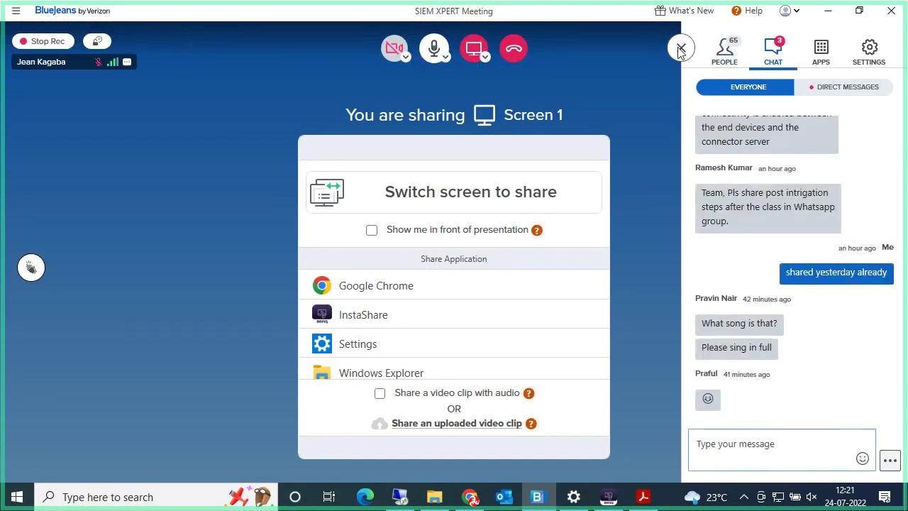
pyautogui.click(679, 48)
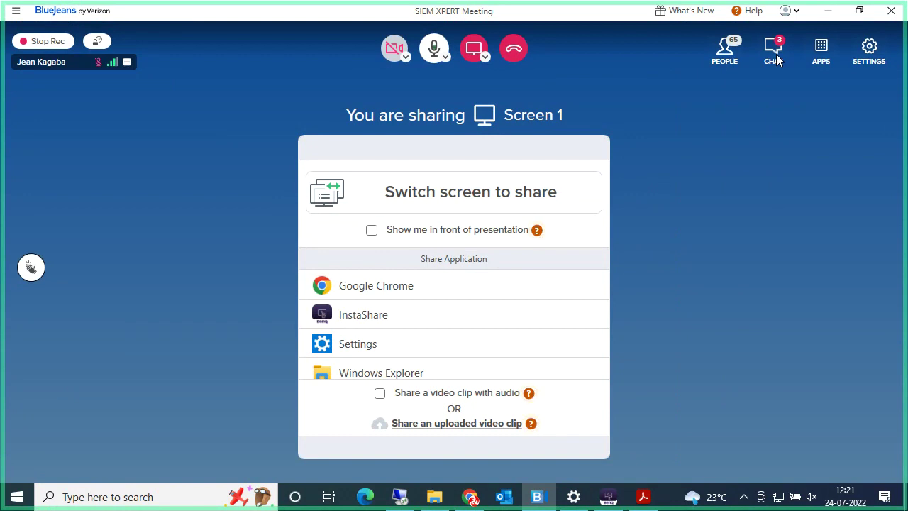
pyautogui.click(827, 13)
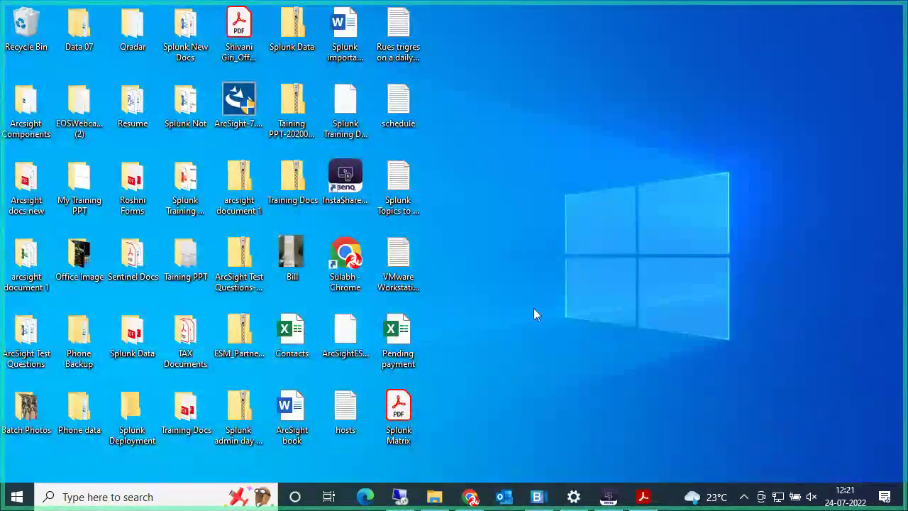
# Step: Return to the installer and browse to C:\Arcsight Connectors as the install location
pyautogui.click(399, 496)
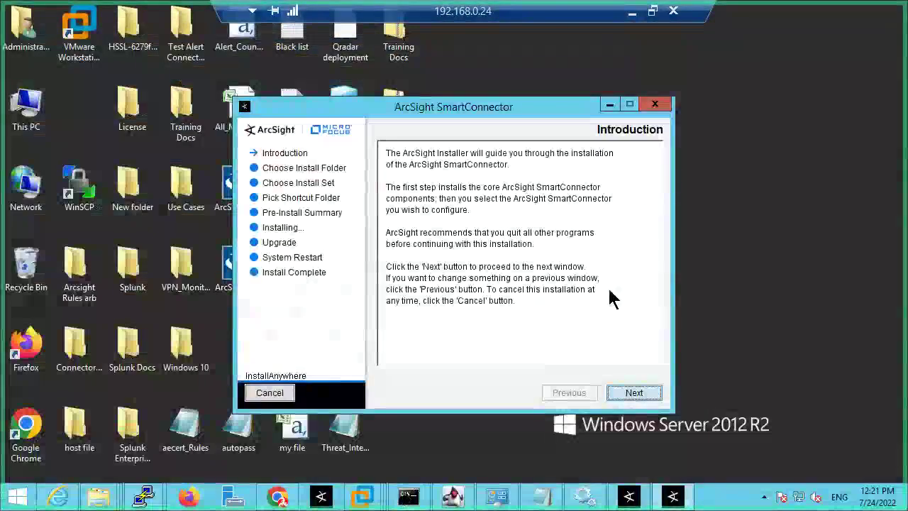
pyautogui.click(635, 398)
pyautogui.moveTo(568, 259); pyautogui.dragTo(393, 260)
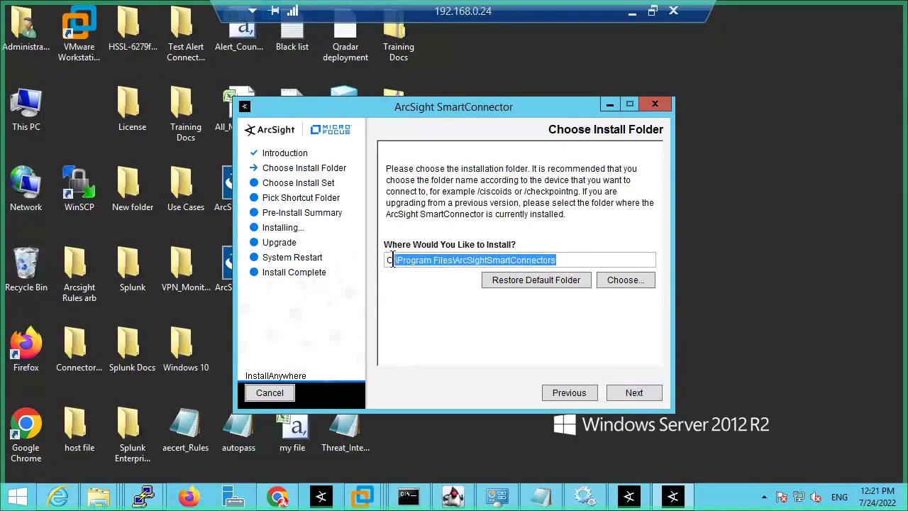
pyautogui.click(628, 281)
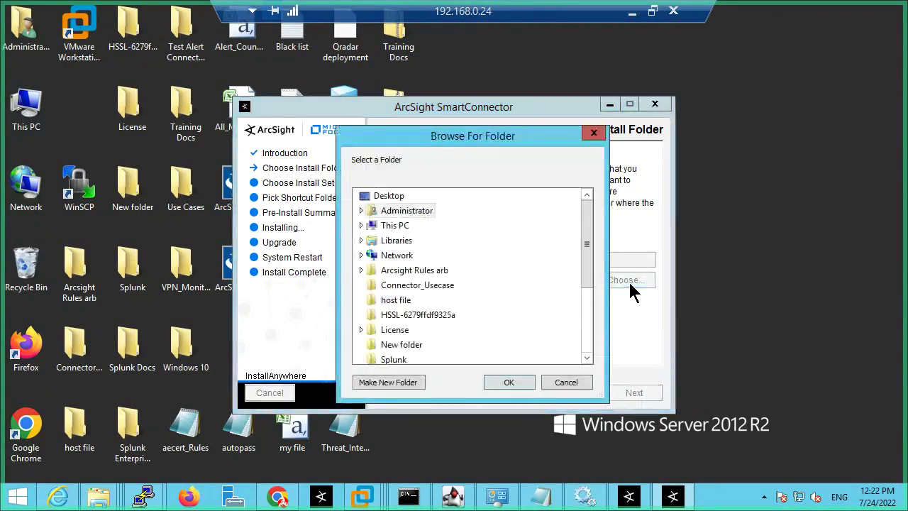
pyautogui.moveTo(577, 246); pyautogui.dragTo(583, 218)
pyautogui.doubleClick(389, 226)
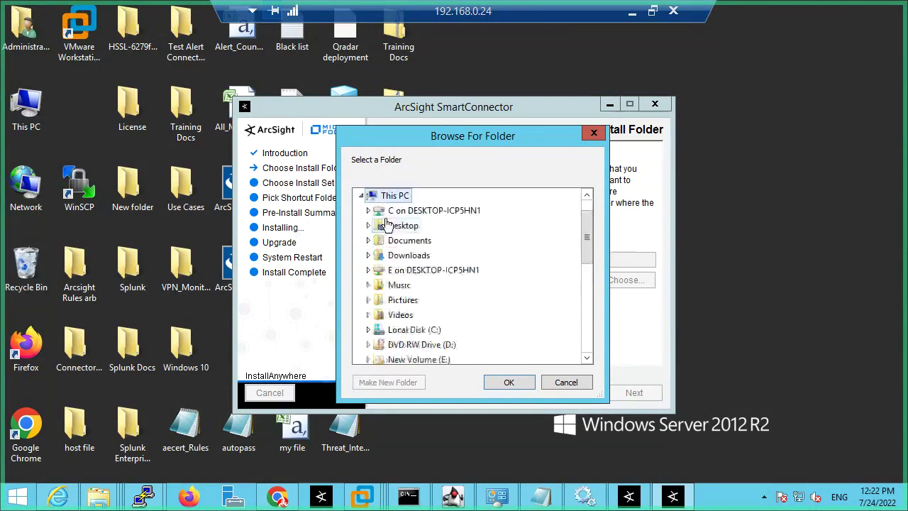
pyautogui.doubleClick(420, 318)
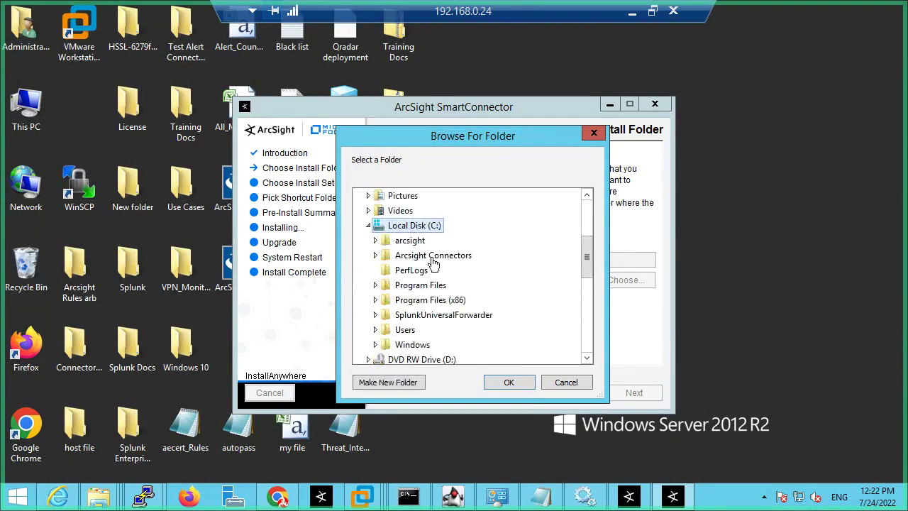
pyautogui.doubleClick(425, 257)
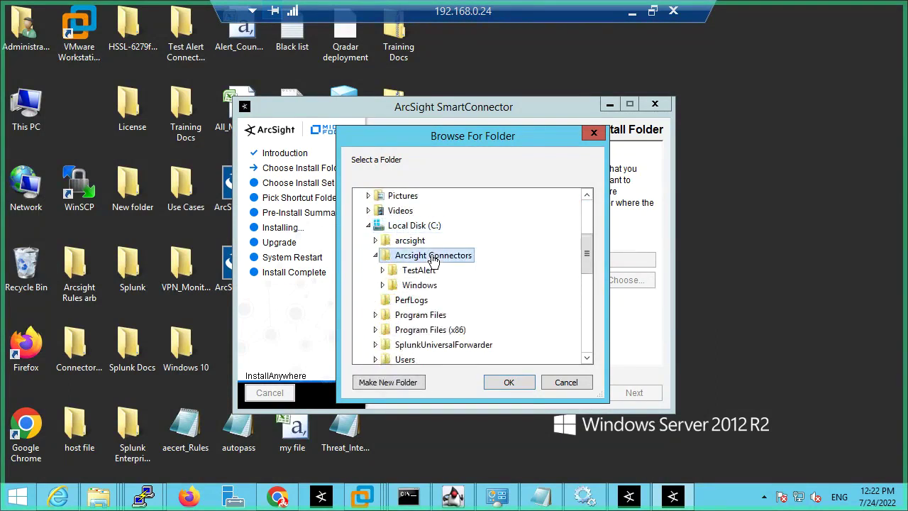
pyautogui.click(512, 384)
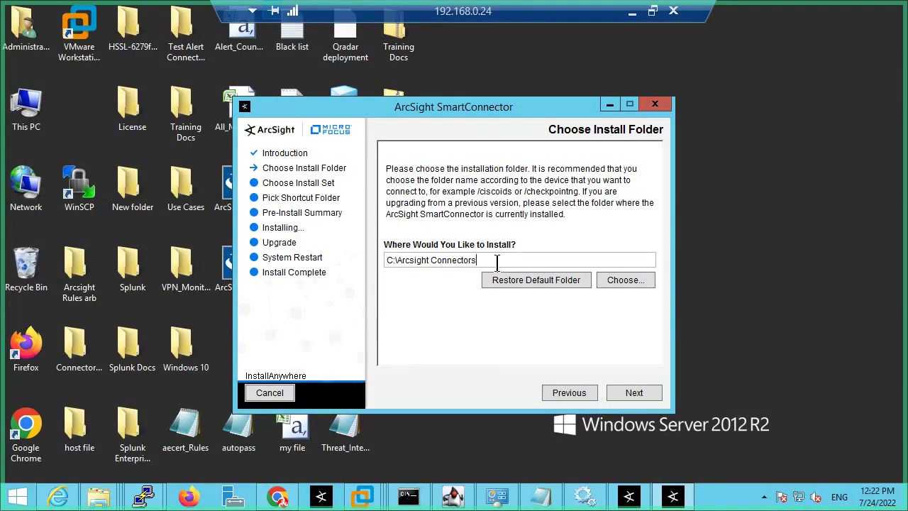
# Step: Extend the path to C:\Arcsight Connectors\Syslog_514 and keep the default shortcut folder
pyautogui.write('\\')
pyautogui.write('Syslog')
pyautogui.press('BackSpace')
pyautogui.press('BackSpace')
pyautogui.press('BackSpace')
pyautogui.write('log')
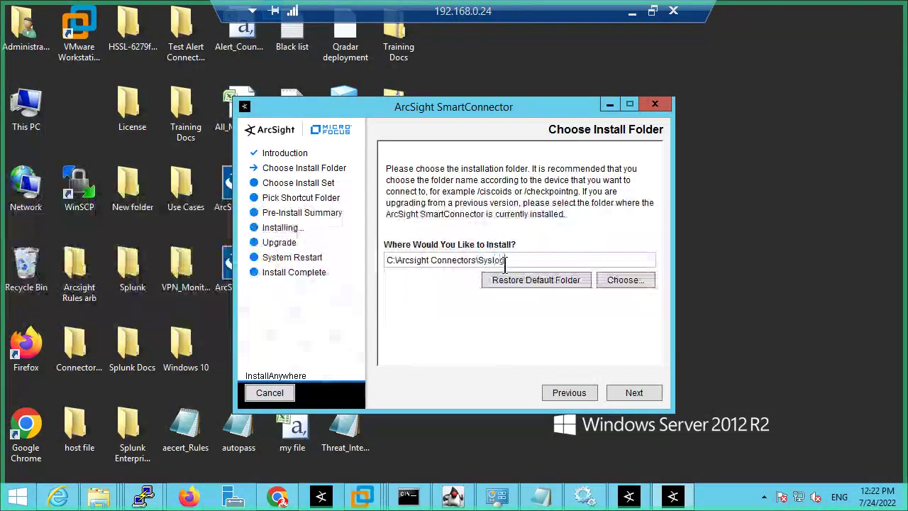
pyautogui.write('_514')
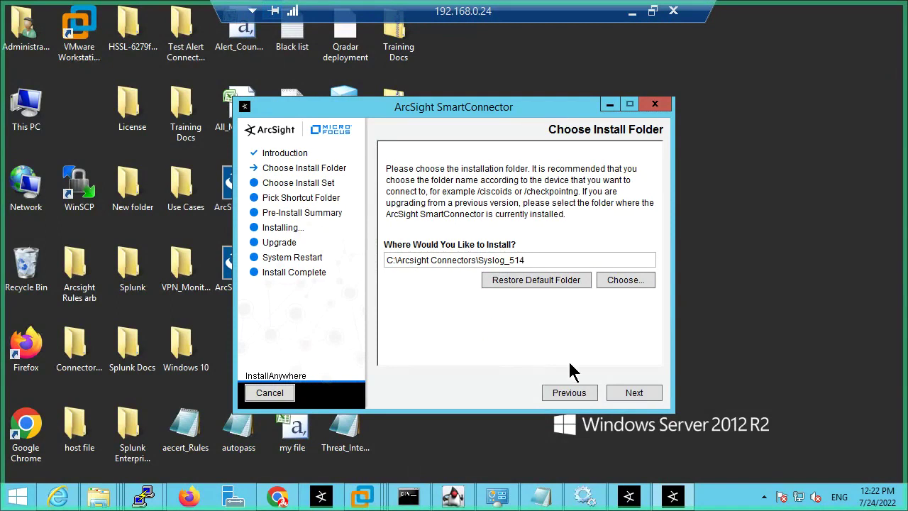
pyautogui.click(634, 396)
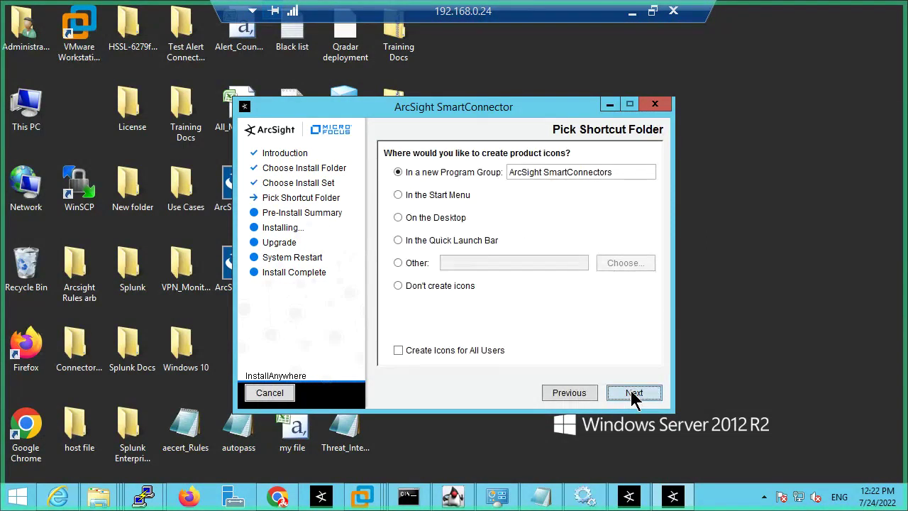
pyautogui.click(634, 393)
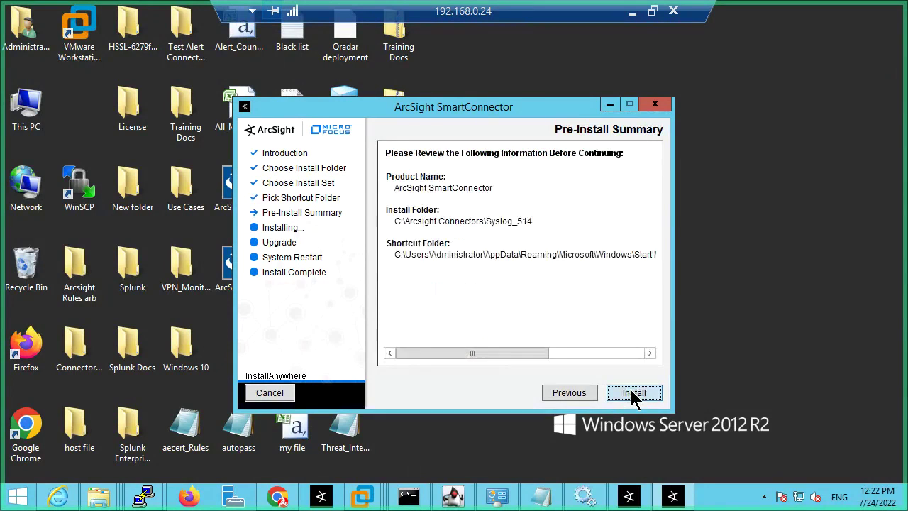
# Step: Install the connector from the Pre-Install Summary and wait for Connector Setup
pyautogui.click(633, 394)
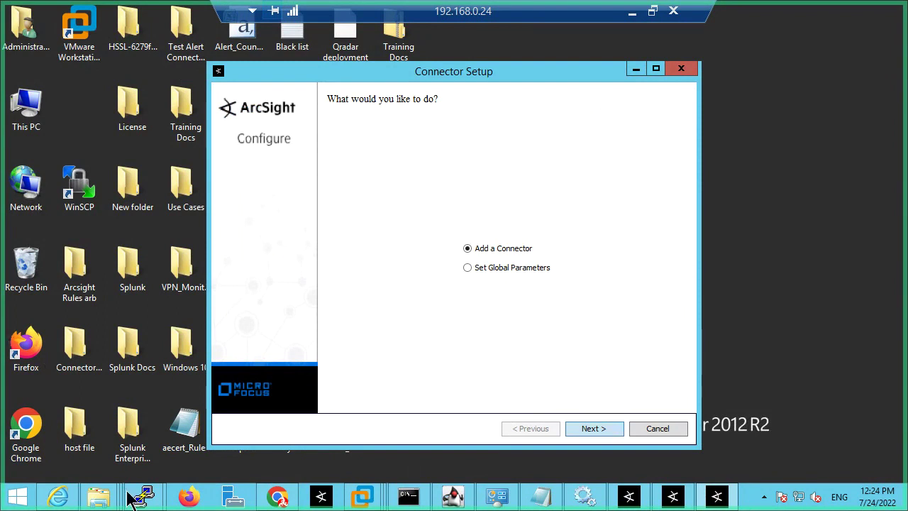
# Step: Add a connector of type Syslog Daemon and advance to its parameters
pyautogui.click(603, 428)
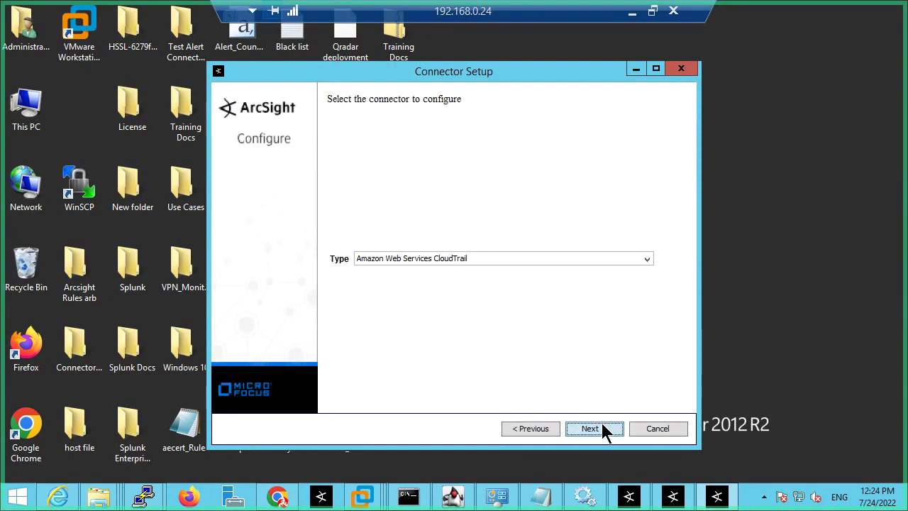
pyautogui.click(522, 266)
pyautogui.write('sys')
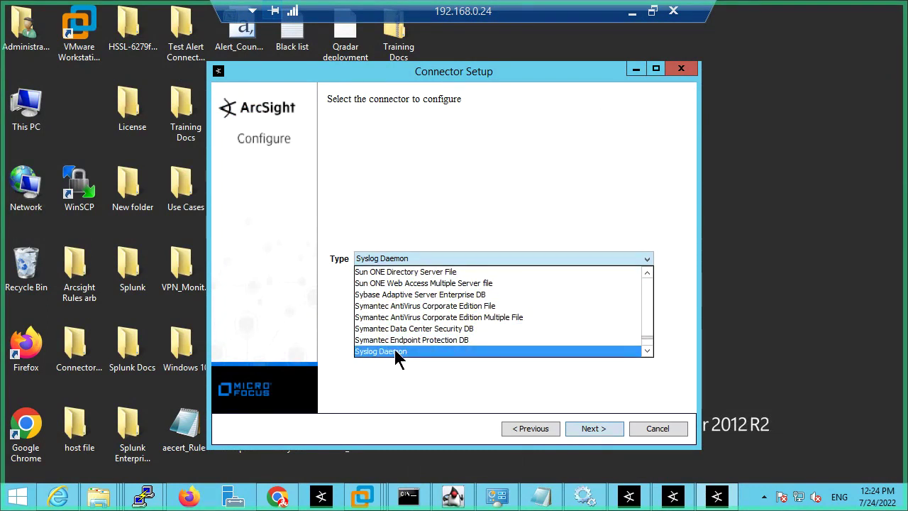
pyautogui.click(394, 352)
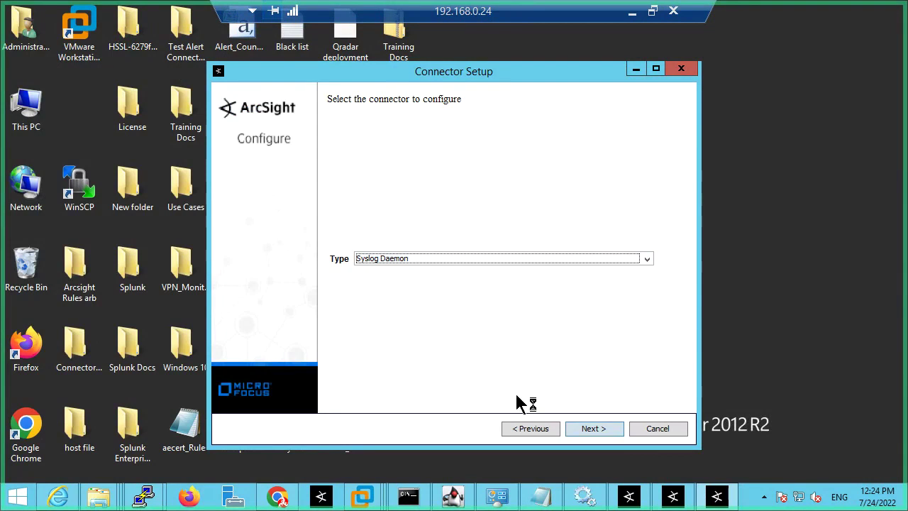
pyautogui.click(587, 433)
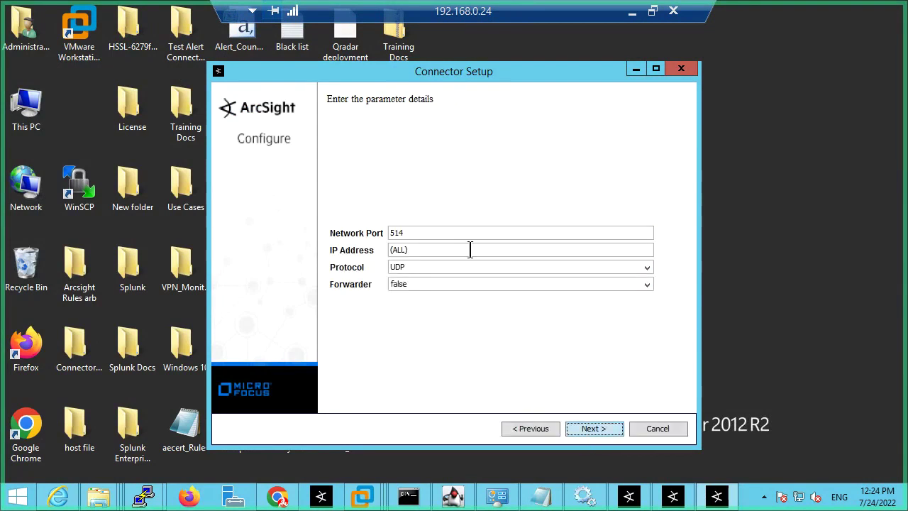
# Step: Keep port 514, IP address (ALL) and UDP protocol, and submit them for verification
pyautogui.click(440, 233)
pyautogui.moveTo(414, 250); pyautogui.dragTo(379, 249)
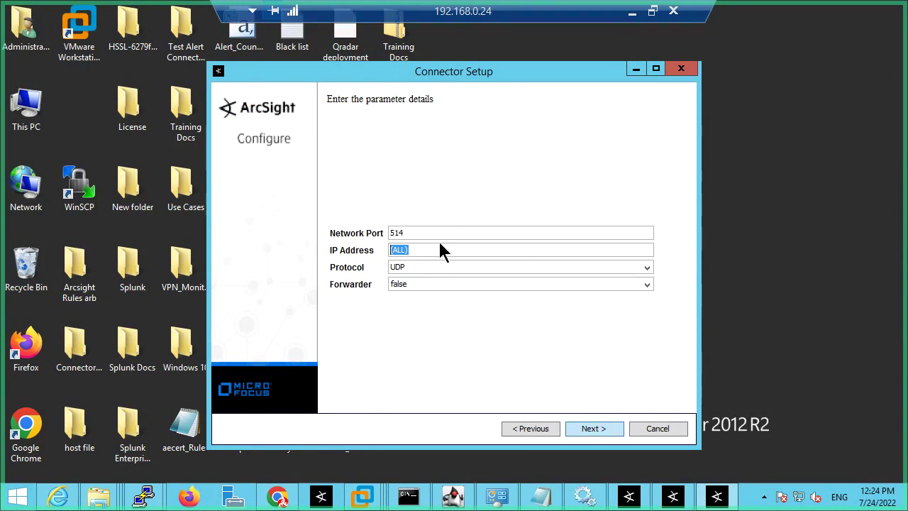
pyautogui.click(419, 266)
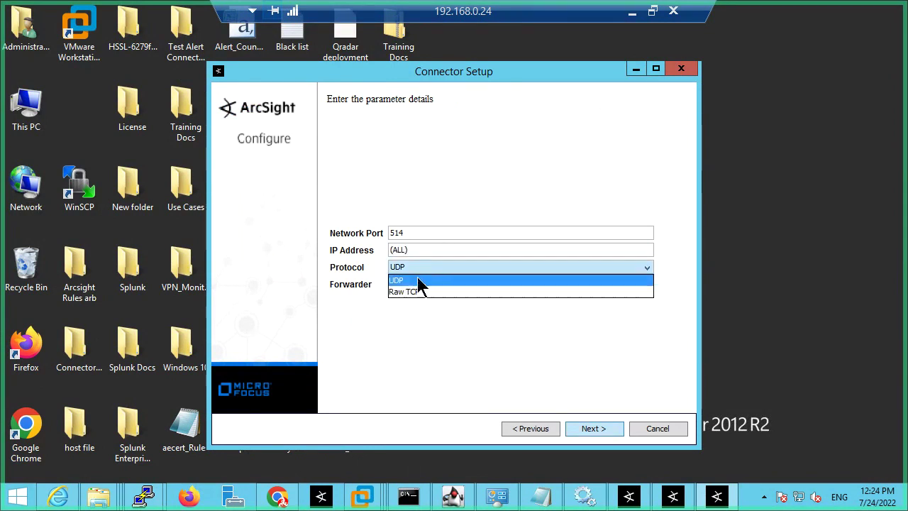
pyautogui.click(417, 280)
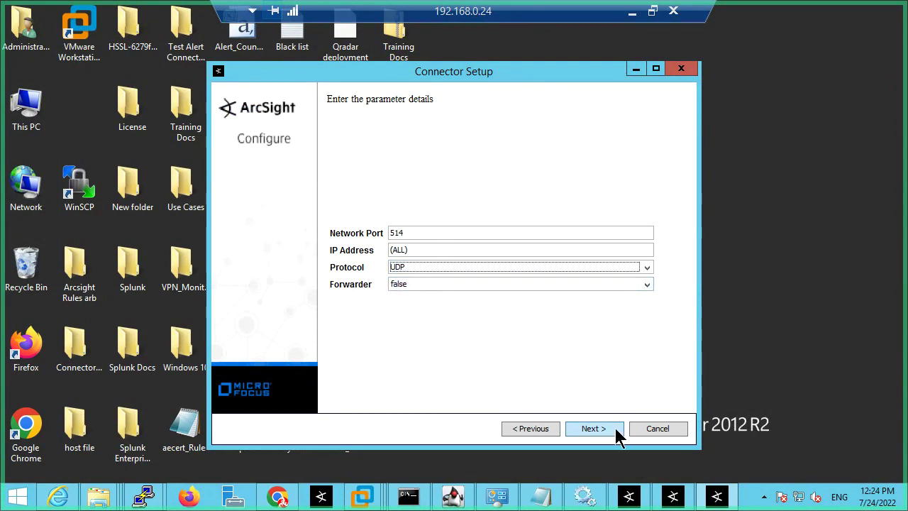
pyautogui.click(411, 231)
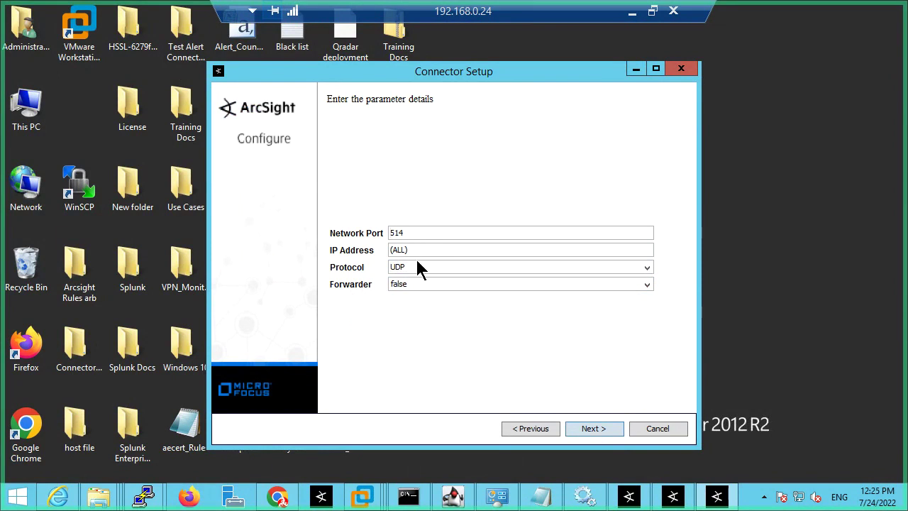
pyautogui.click(606, 430)
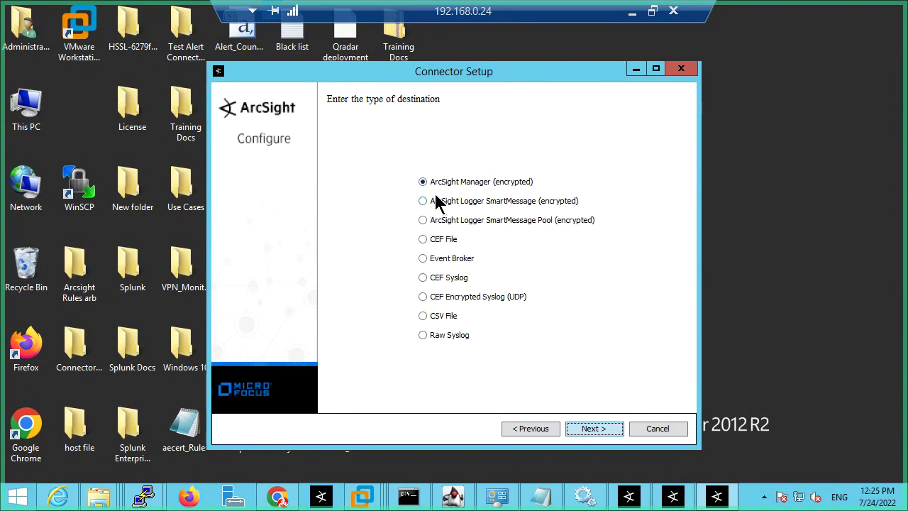
# Step: Choose ArcSight Manager as destination and paste hostname vm-esm700-demo copied from the terminal
pyautogui.click(607, 432)
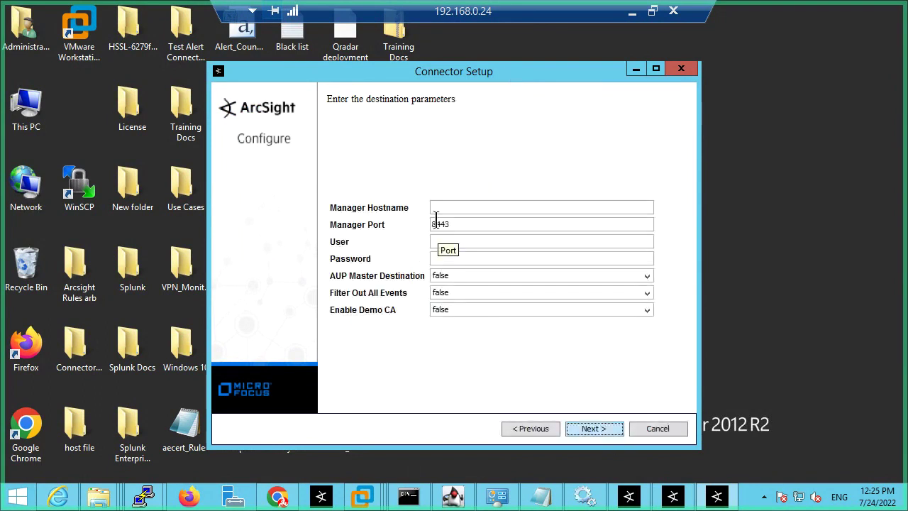
pyautogui.click(441, 208)
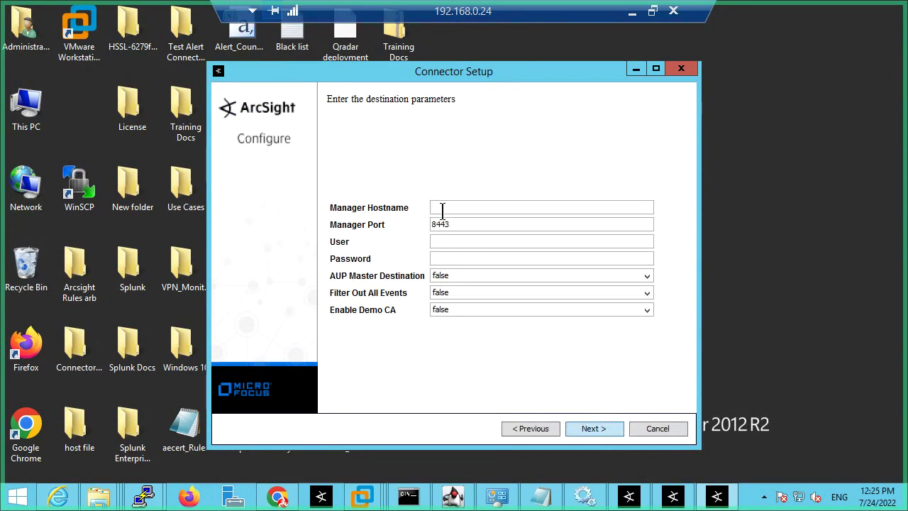
pyautogui.click(145, 495)
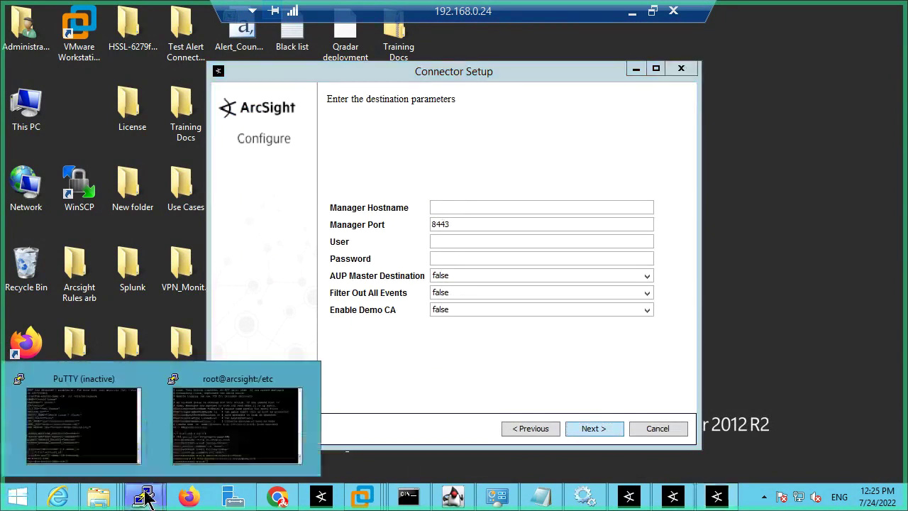
pyautogui.click(105, 431)
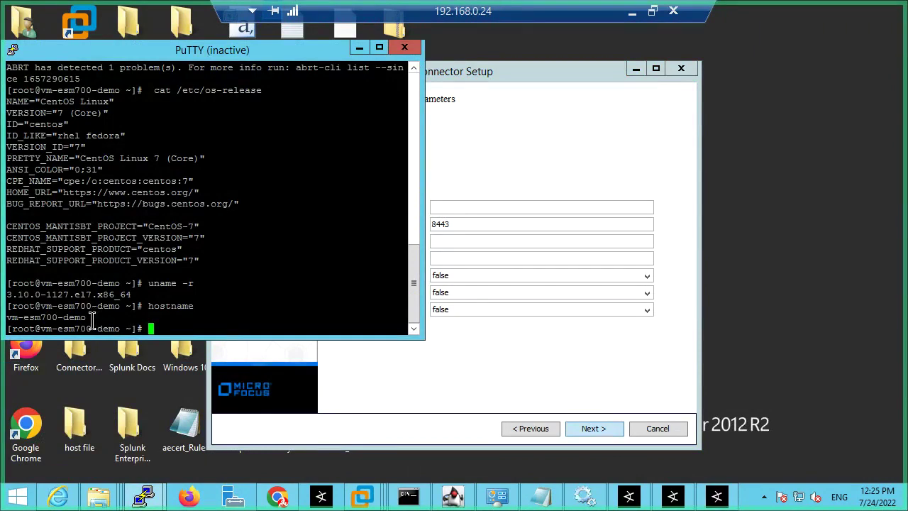
pyautogui.moveTo(93, 325); pyautogui.dragTo(7, 317)
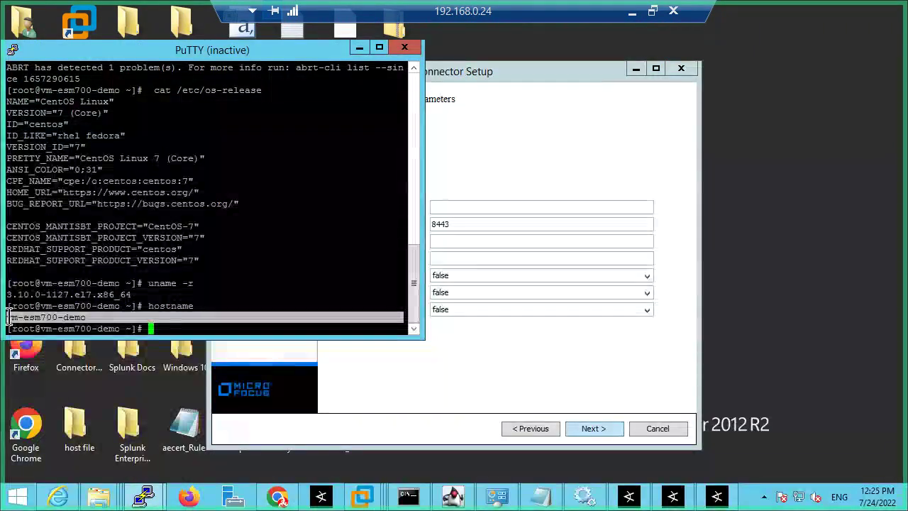
pyautogui.click(438, 206)
pyautogui.write('vm-esm700-demo')
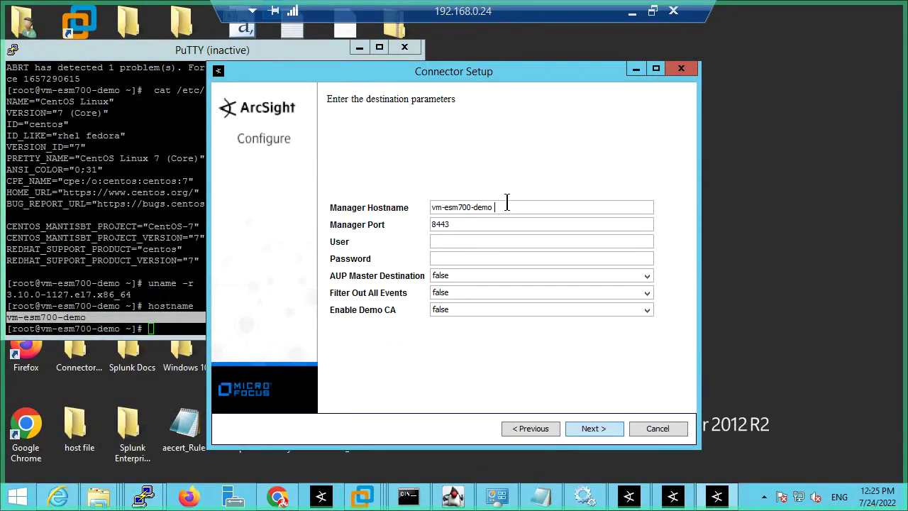
# Step: Enter the manager login user name and password
pyautogui.click(446, 242)
pyautogui.write('adm•••')
pyautogui.press('BackSpace')
pyautogui.press('BackSpace')
pyautogui.press('BackSpace')
pyautogui.write('•••••••••')
# Step: Name the connector Syslog_514 on the connector details page
pyautogui.click(598, 430)
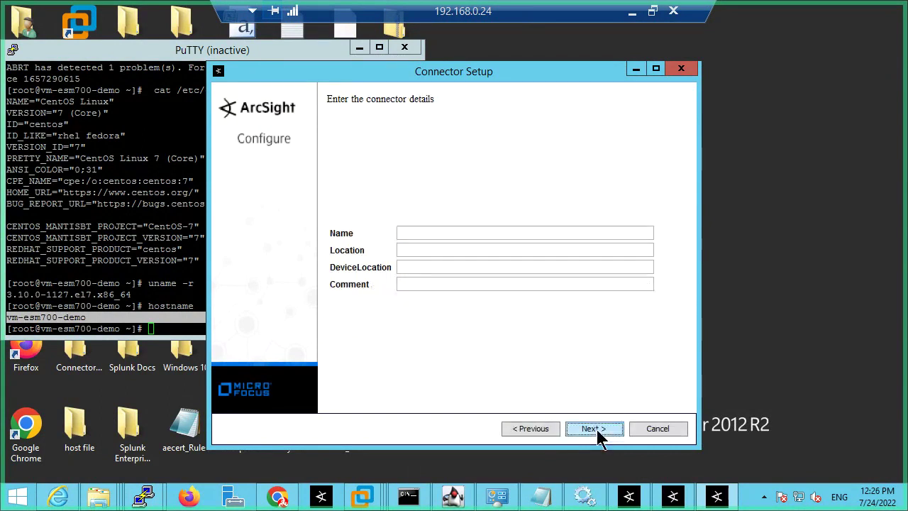
pyautogui.click(432, 232)
pyautogui.click(631, 499)
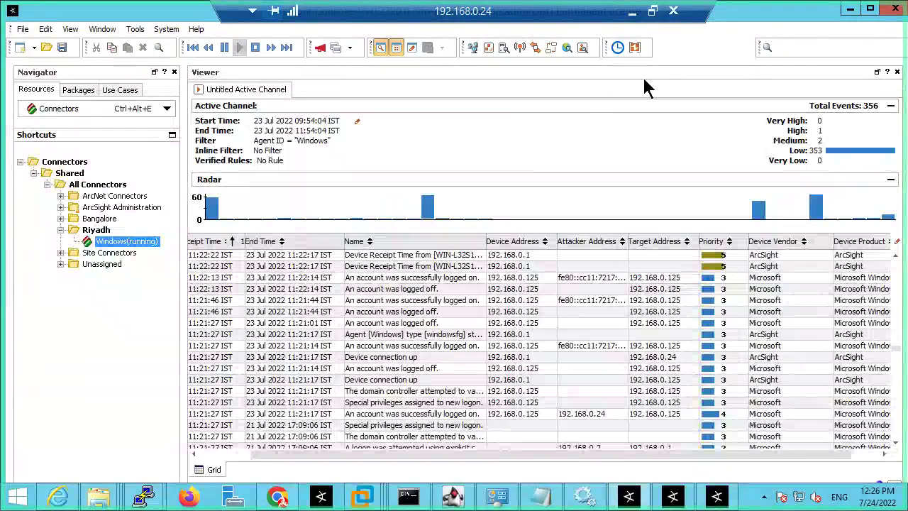
pyautogui.click(850, 9)
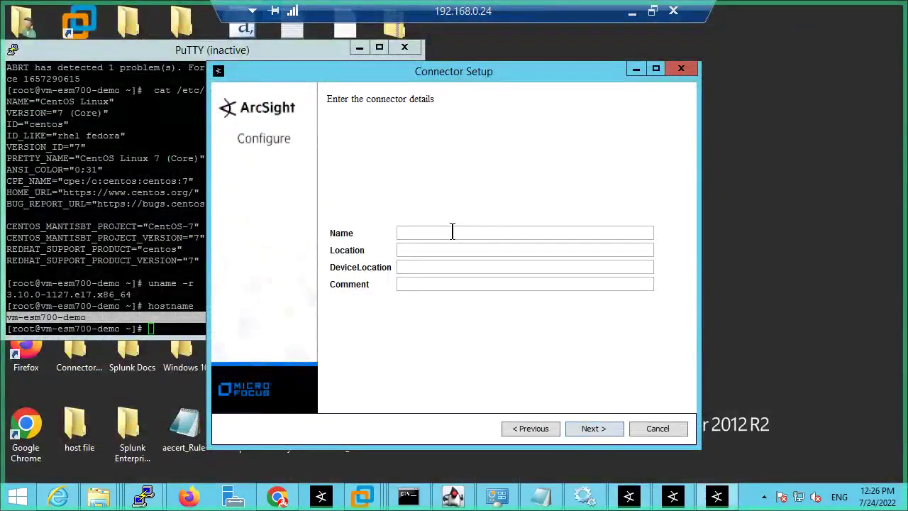
pyautogui.write('Syslog')
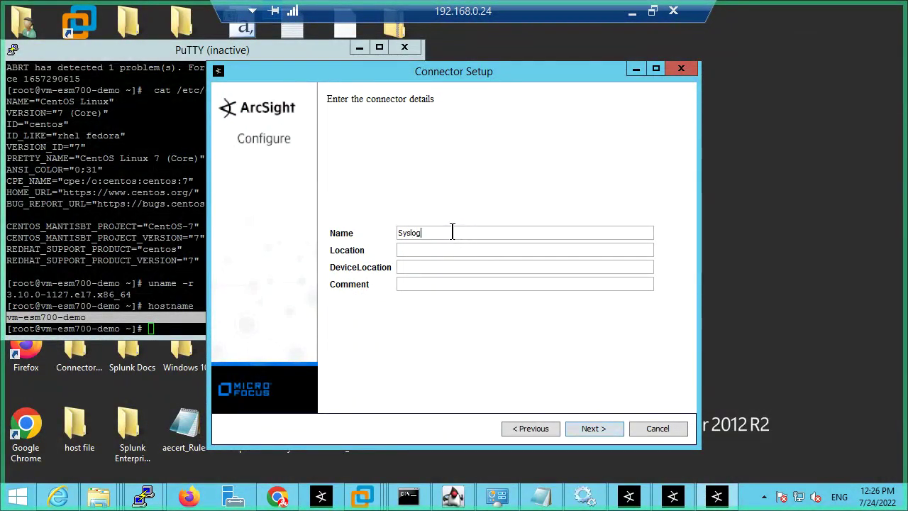
pyautogui.write('_514')
# Step: Set location to Riyadh, register the connector, and accept importing the manager certificate
pyautogui.click(417, 250)
pyautogui.write('Riay')
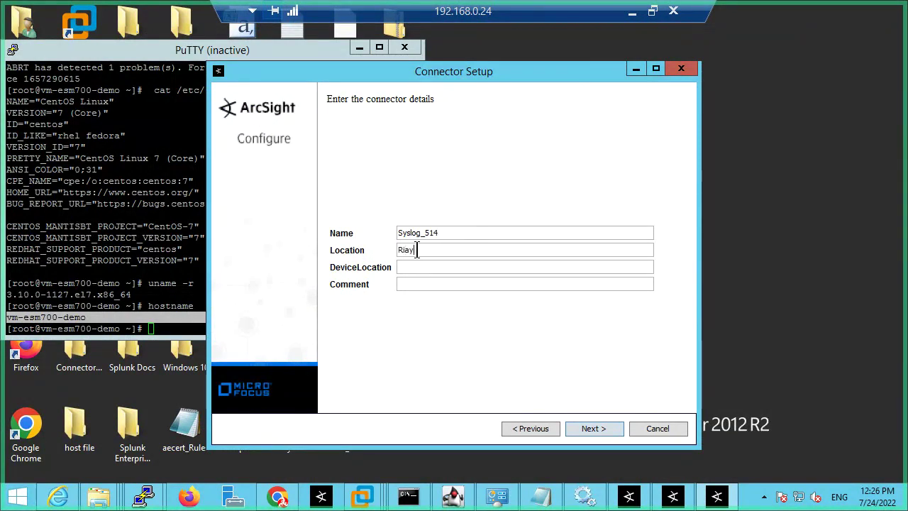
pyautogui.write('d')
pyautogui.press('Tab')
pyautogui.press('BackSpace')
pyautogui.press('BackSpace')
pyautogui.write('yaRiyadh')
pyautogui.click(617, 428)
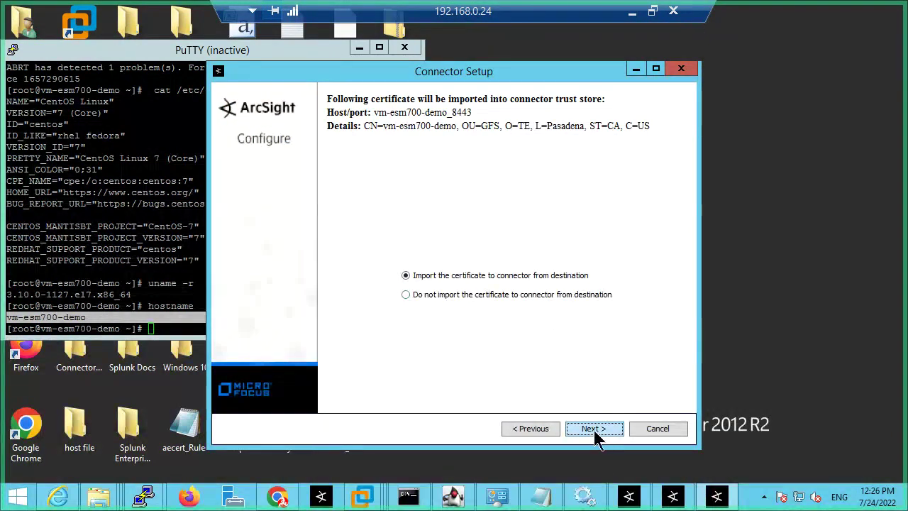
pyautogui.click(594, 430)
# Step: In the ESM Console Navigator, expand Administration and Bangalore folders, inspect TestAlert connectors, then return to setup
pyautogui.click(630, 499)
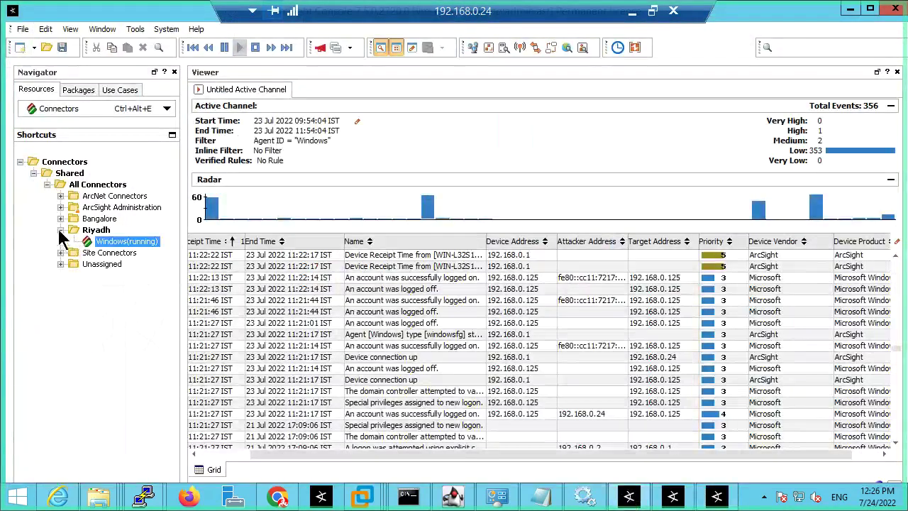
pyautogui.click(59, 231)
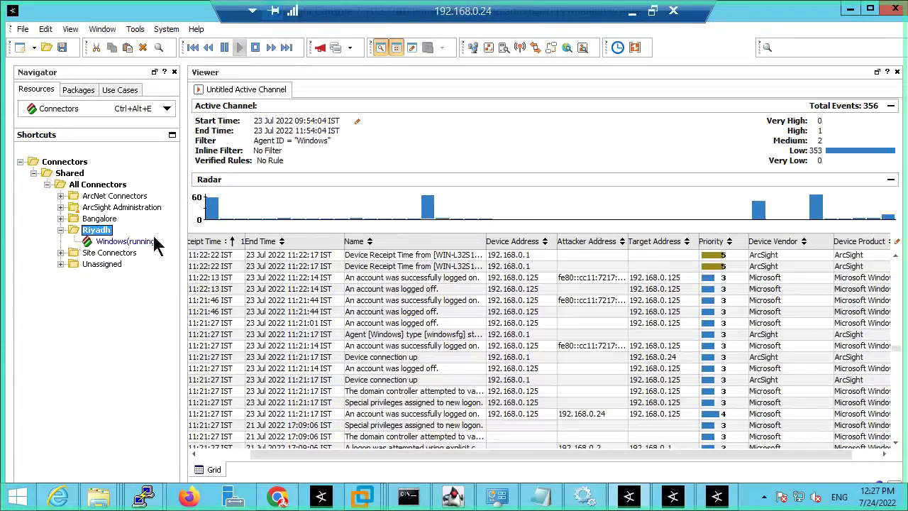
pyautogui.click(61, 207)
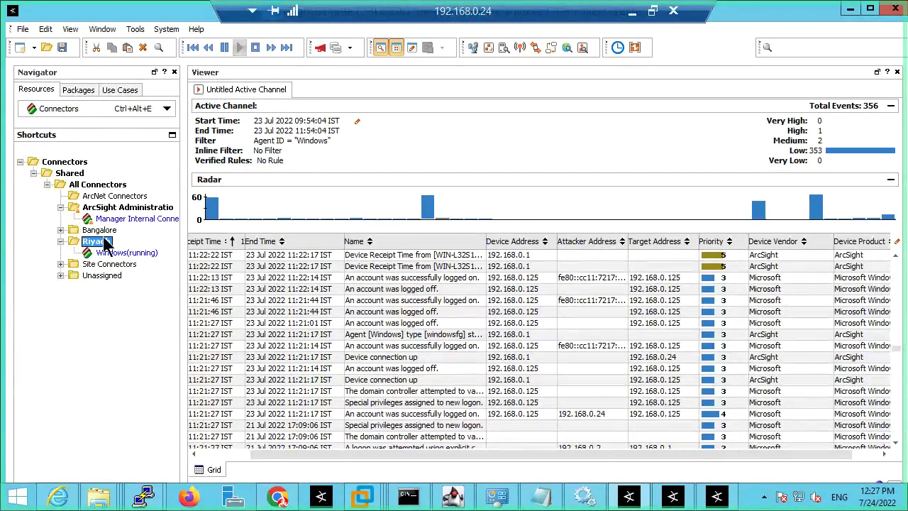
pyautogui.click(61, 230)
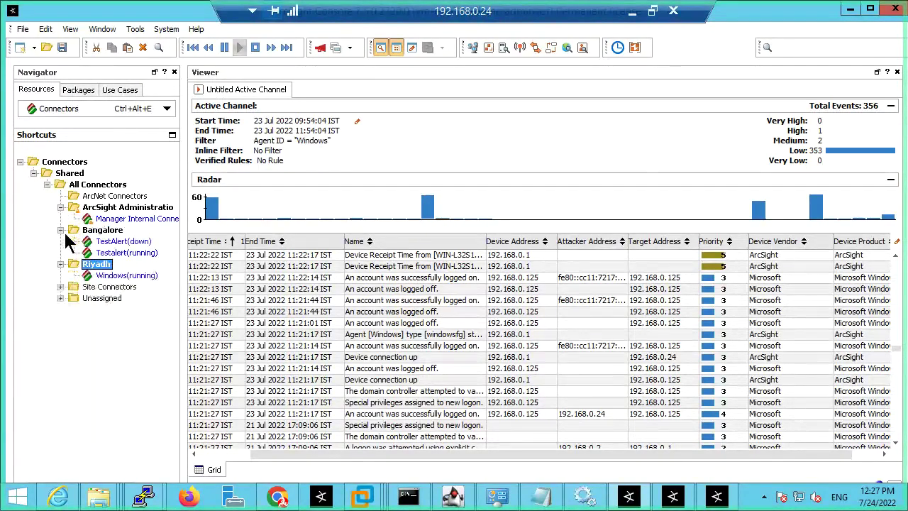
pyautogui.click(120, 242)
pyautogui.click(133, 254)
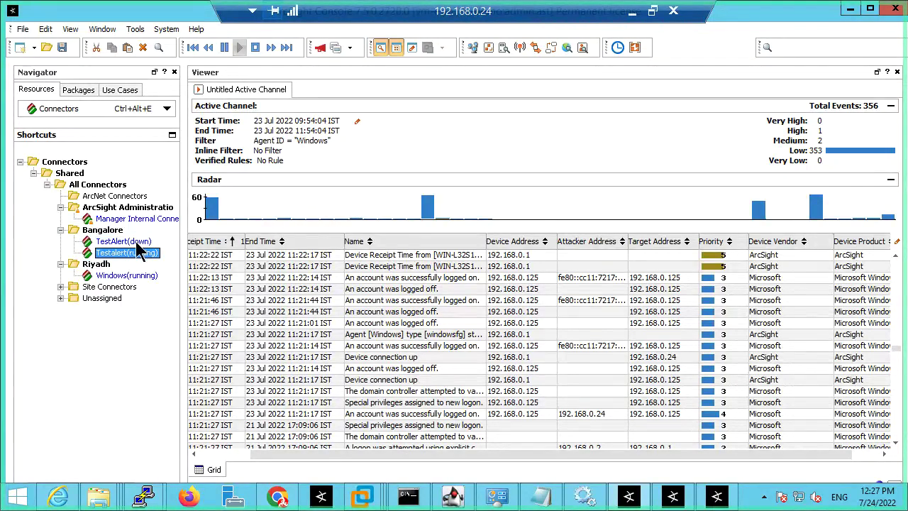
pyautogui.click(136, 244)
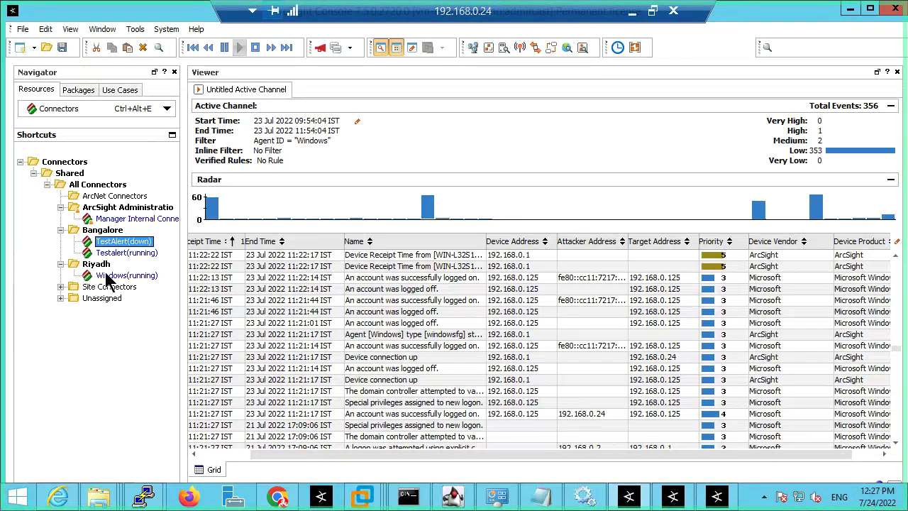
pyautogui.click(718, 496)
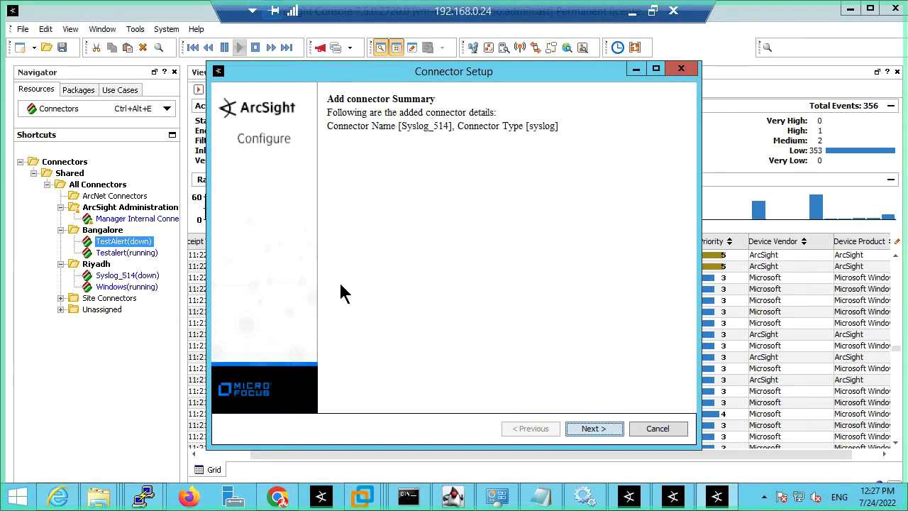
# Step: Choose to install the connector as a service with automatic start Yes
pyautogui.click(595, 429)
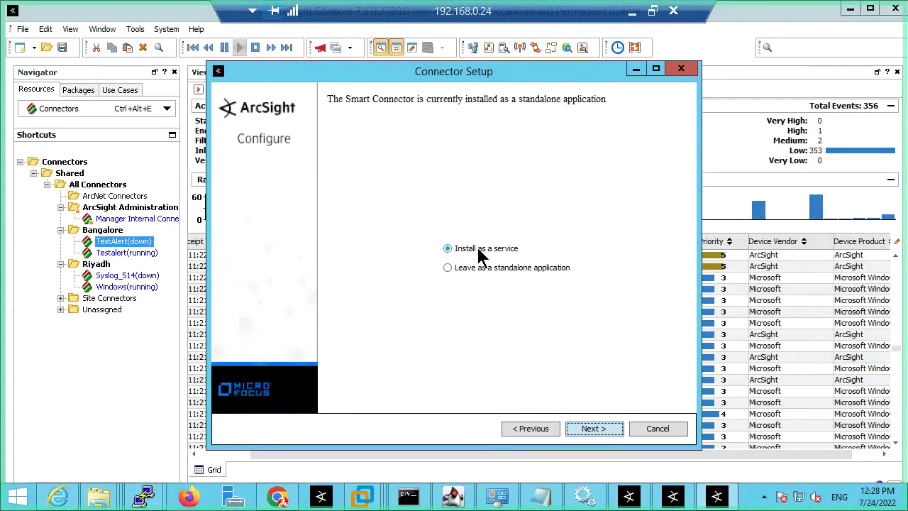
pyautogui.click(594, 430)
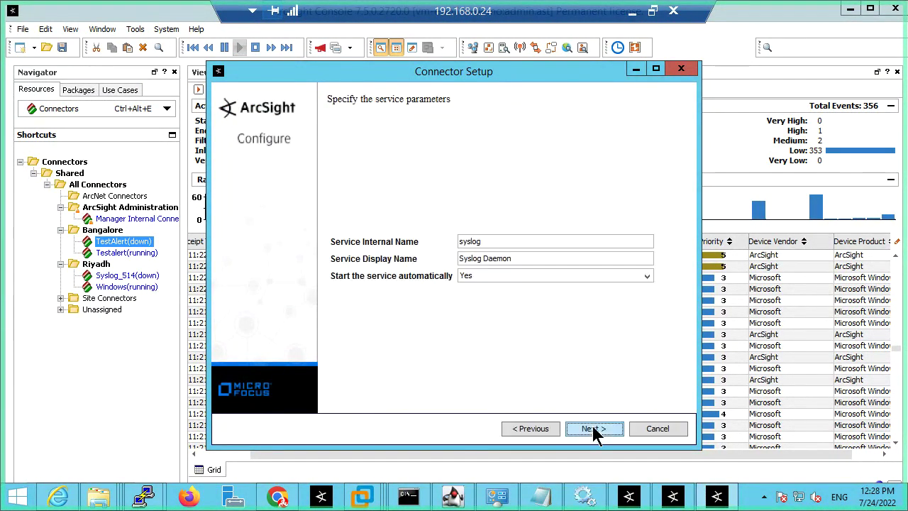
pyautogui.click(480, 276)
pyautogui.click(419, 318)
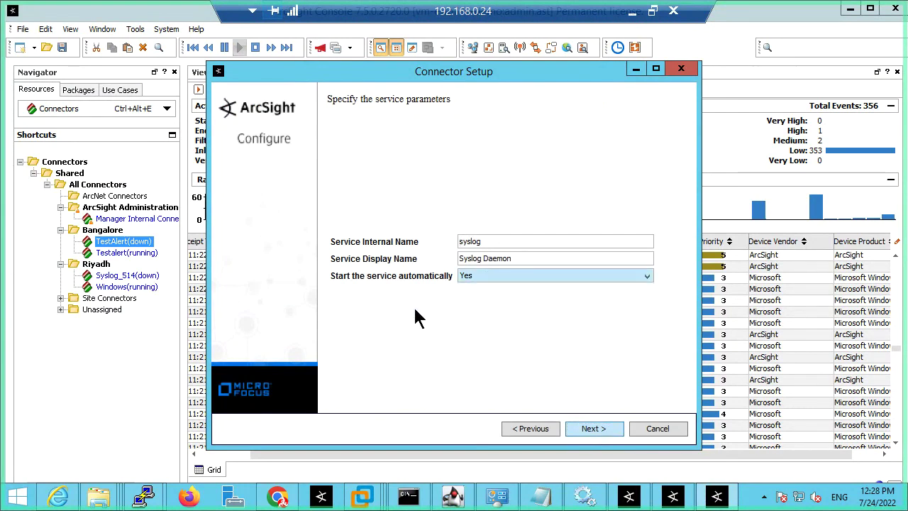
pyautogui.click(501, 242)
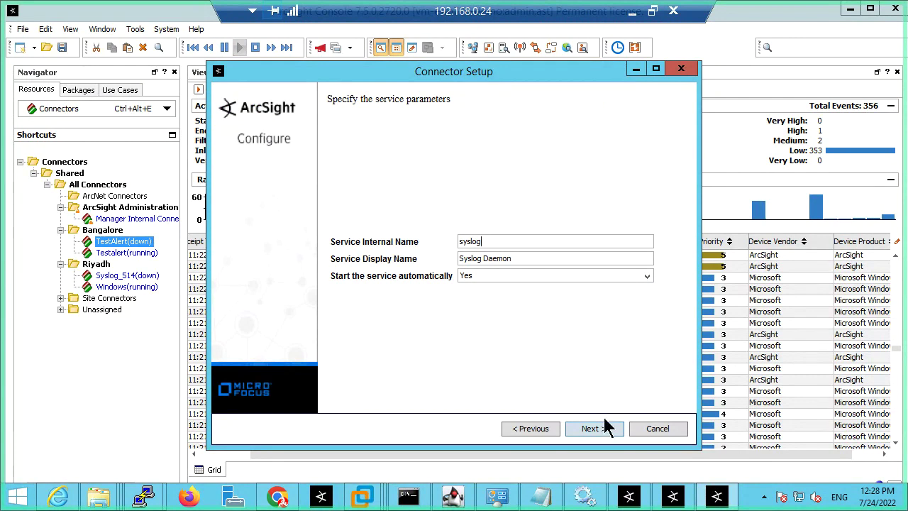
pyautogui.click(485, 276)
pyautogui.click(481, 291)
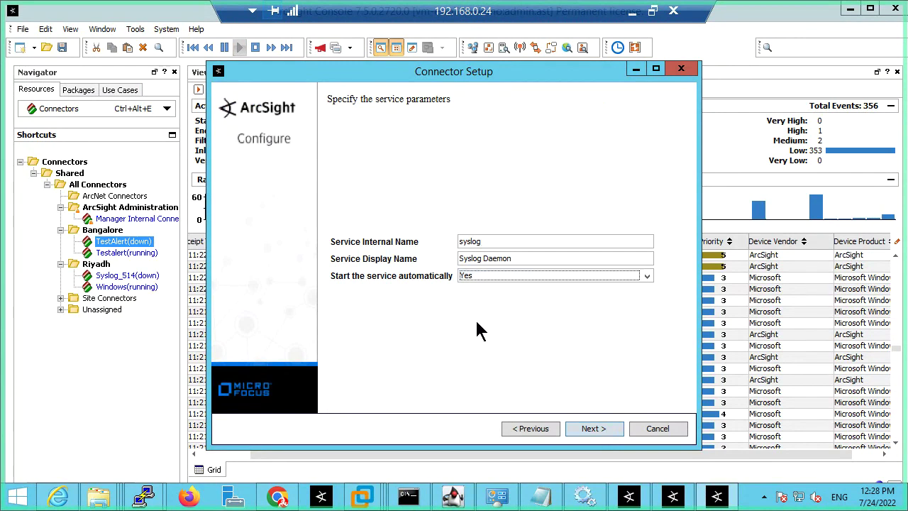
# Step: Attempt service creation, appending _514 to display and internal names after each error
pyautogui.click(596, 429)
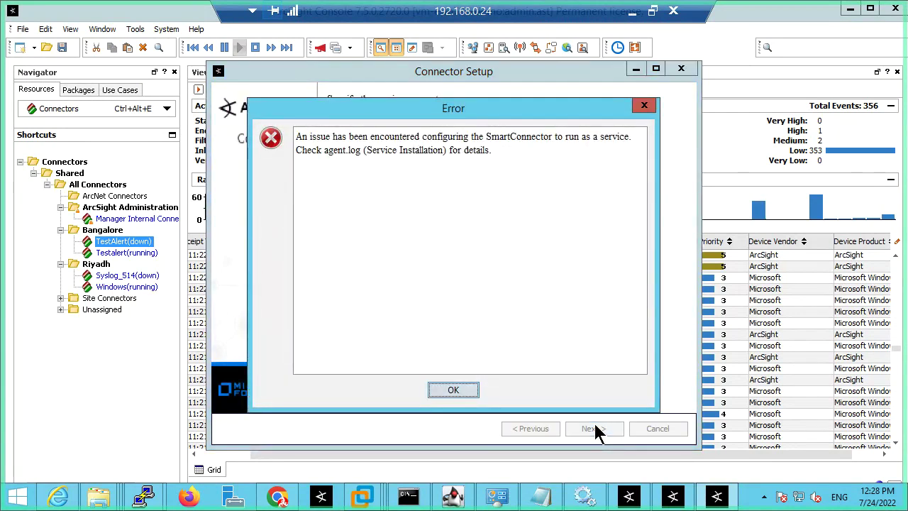
pyautogui.click(459, 390)
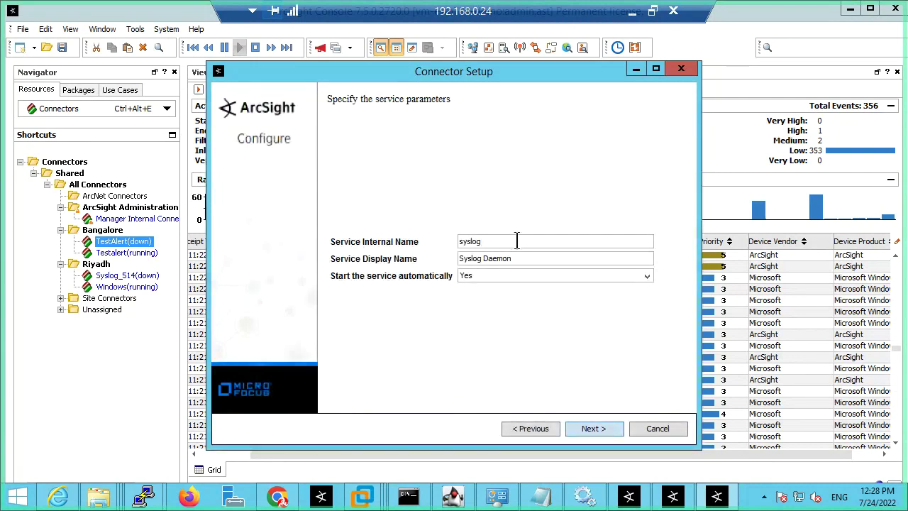
pyautogui.click(522, 258)
pyautogui.write('_514')
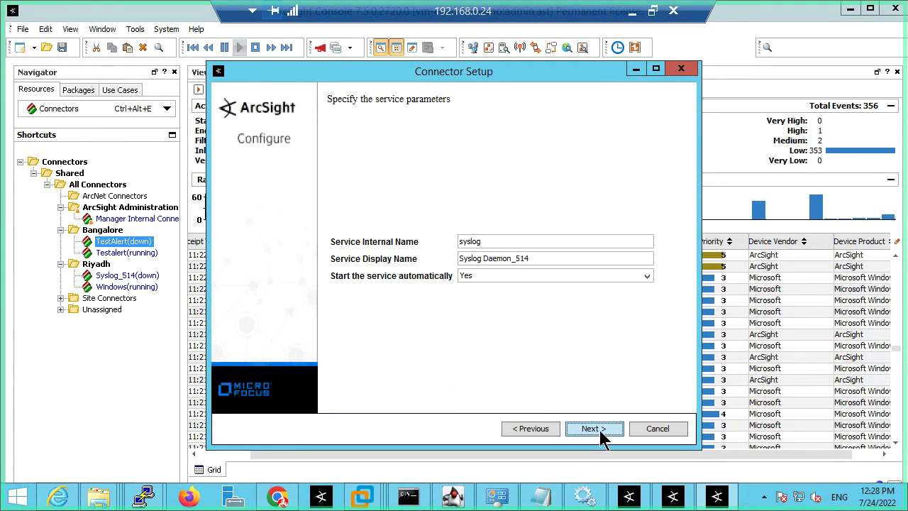
pyautogui.click(601, 433)
pyautogui.click(454, 391)
pyautogui.click(501, 241)
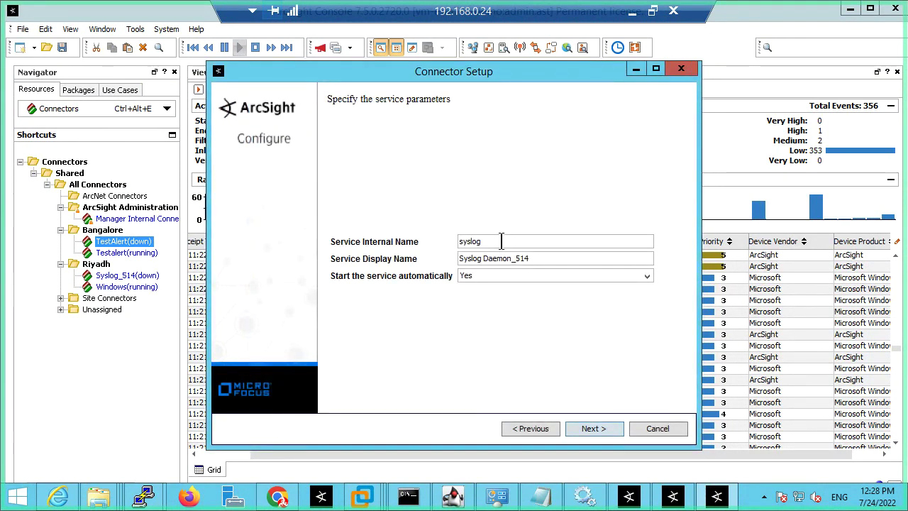
pyautogui.write('_514')
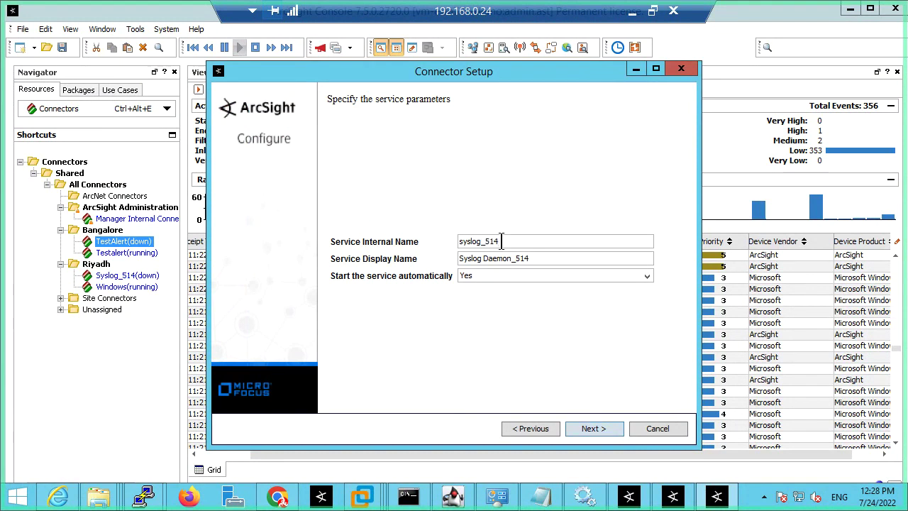
pyautogui.click(600, 429)
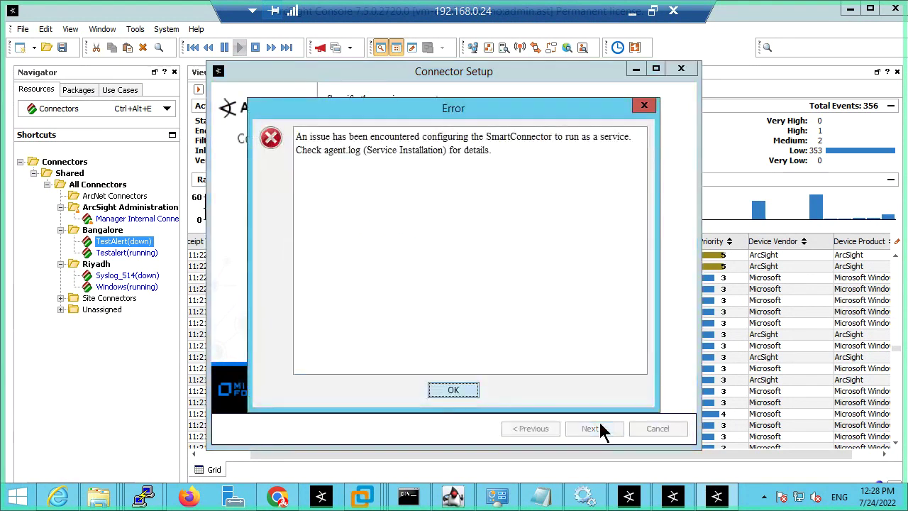
pyautogui.click(454, 391)
# Step: Trim display name back to Syslog Daemon and set auto-start to No, retrying after errors
pyautogui.click(551, 258)
pyautogui.press('BackSpace')
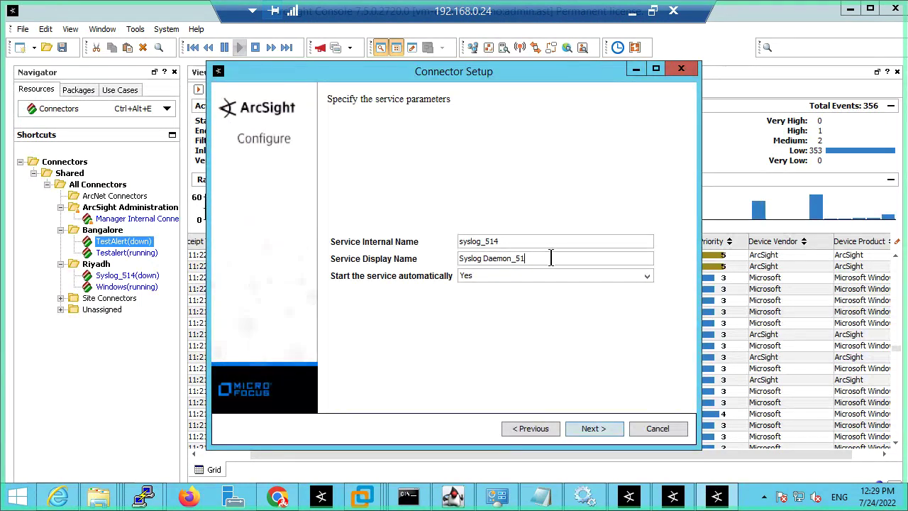
pyautogui.press('BackSpace')
pyautogui.press('BackSpace')
pyautogui.press('BackSpace')
pyautogui.press('BackSpace')
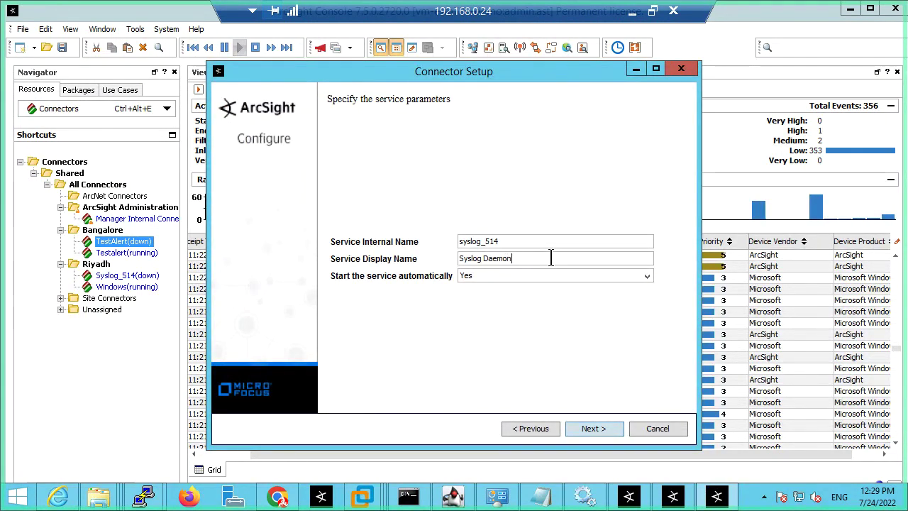
pyautogui.click(598, 428)
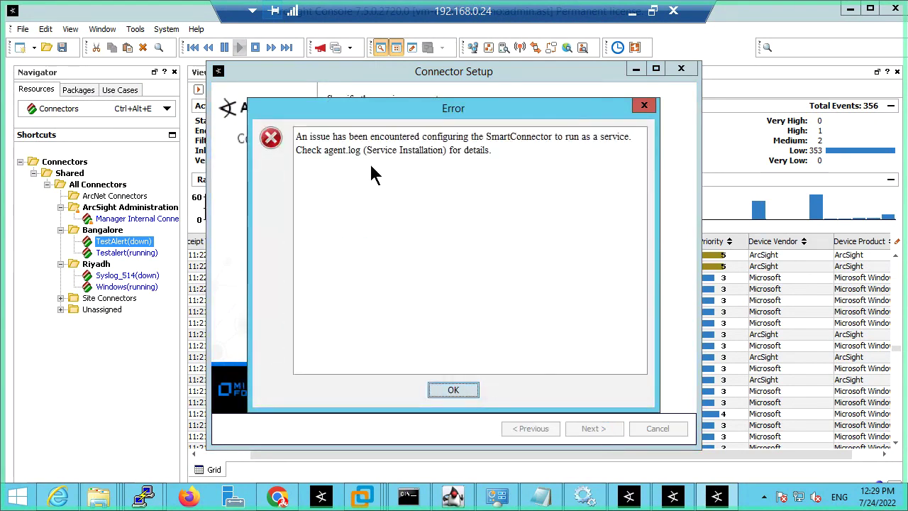
pyautogui.click(458, 392)
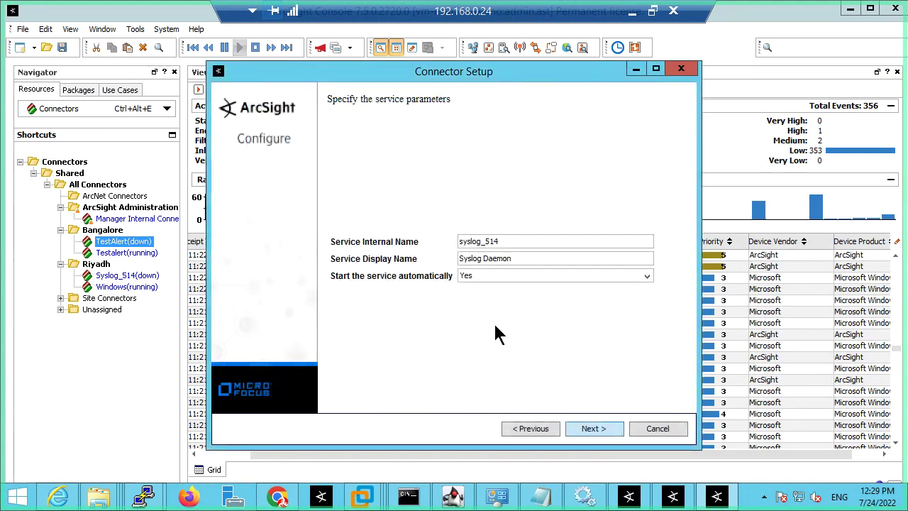
pyautogui.click(514, 241)
pyautogui.click(522, 274)
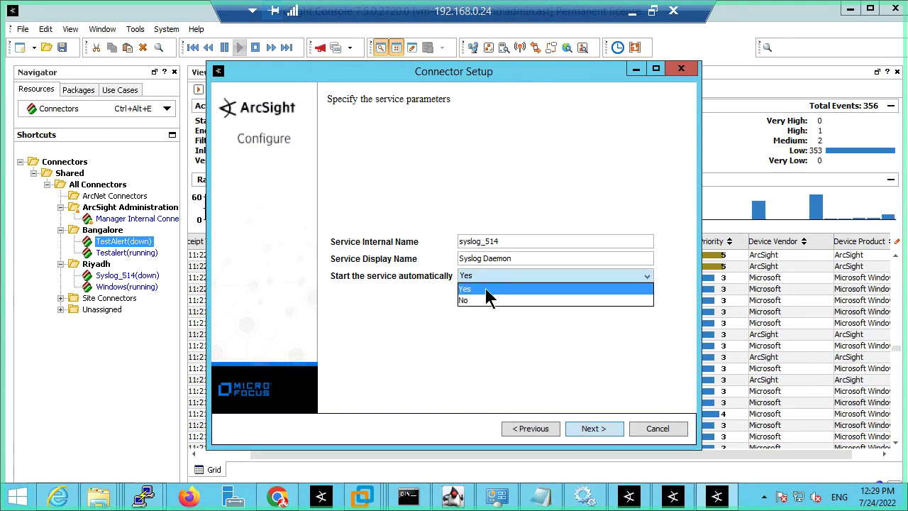
pyautogui.click(489, 298)
pyautogui.click(582, 430)
pyautogui.click(477, 395)
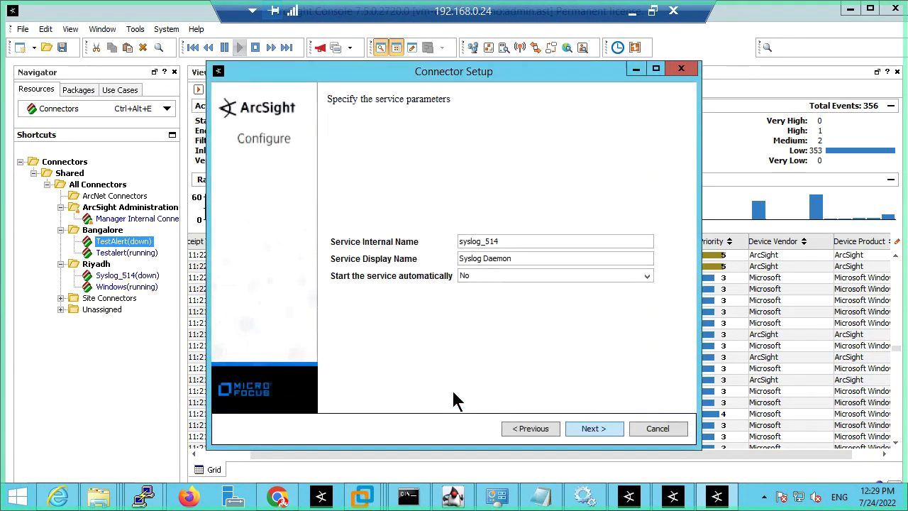
pyautogui.click(516, 242)
# Step: Step back to the summary and forward to service parameters, then bring up Windows Services
pyautogui.click(548, 426)
pyautogui.click(546, 425)
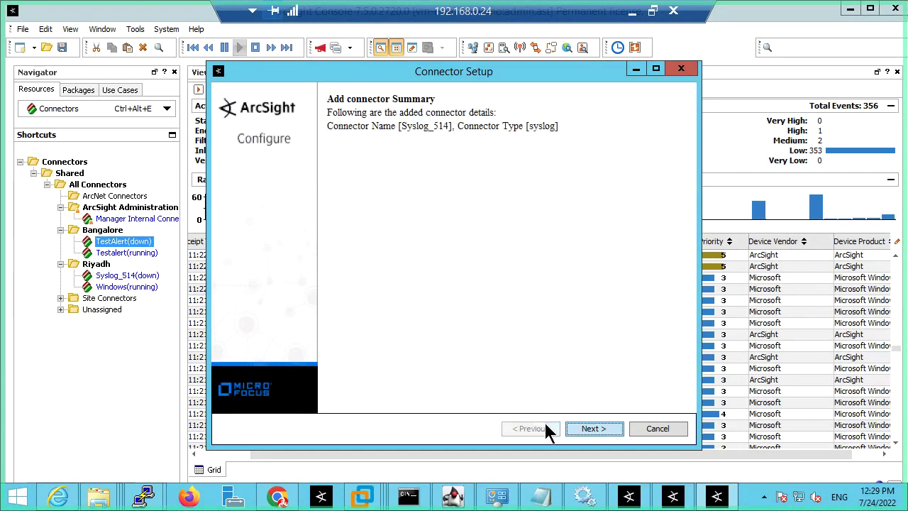
pyautogui.click(583, 428)
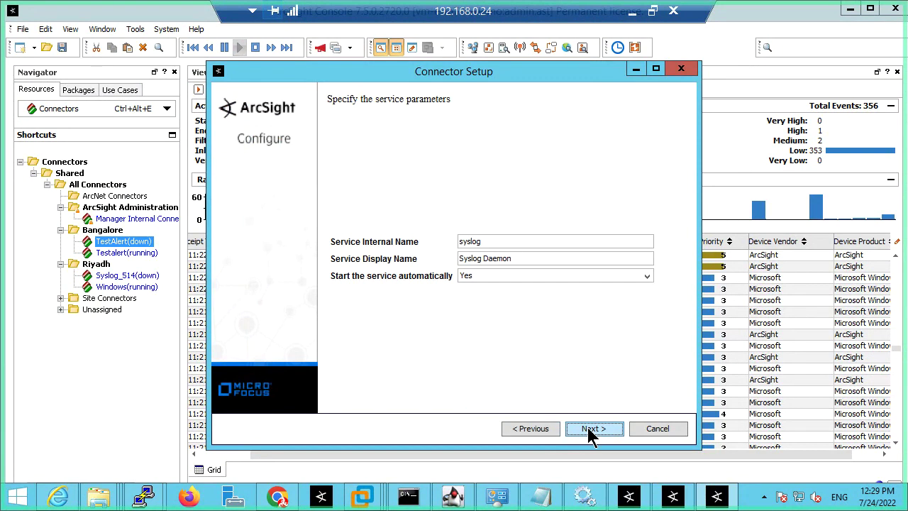
pyautogui.click(584, 497)
# Step: Stop the SplunkForwarder Service in the Services list
pyautogui.scroll(-15, 314, 355)
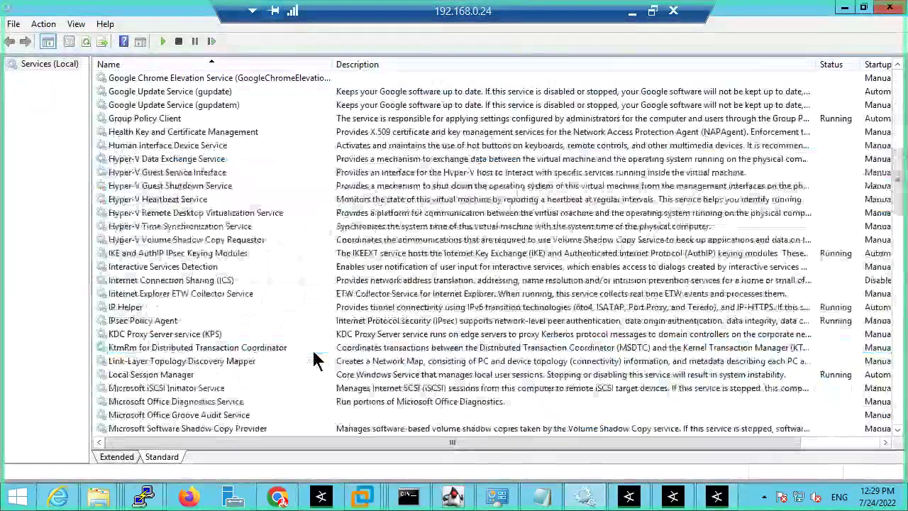
pyautogui.scroll(-15, 315, 360)
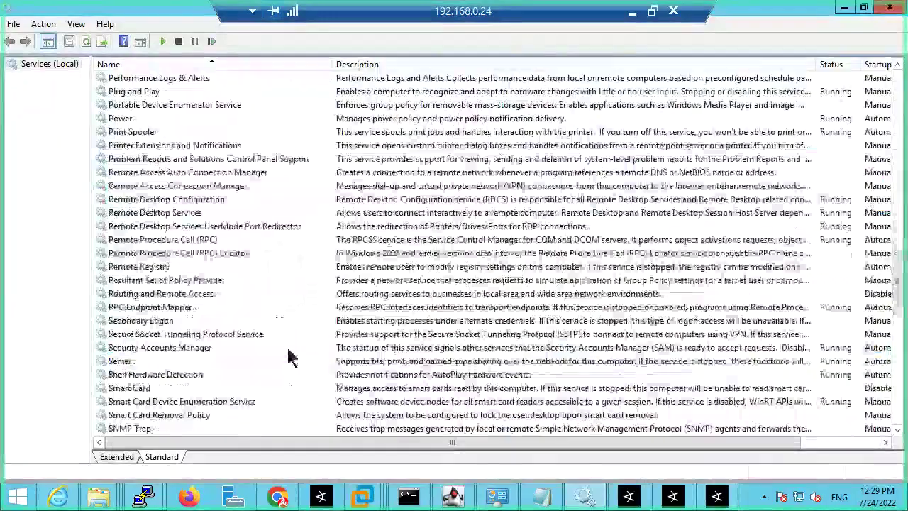
pyautogui.scroll(-3, 287, 357)
pyautogui.click(202, 338)
pyautogui.click(211, 352)
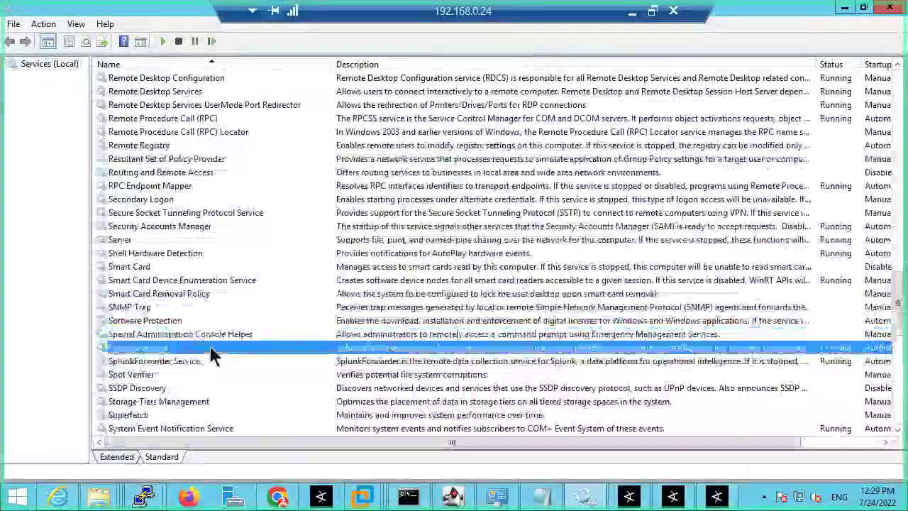
pyautogui.click(184, 362)
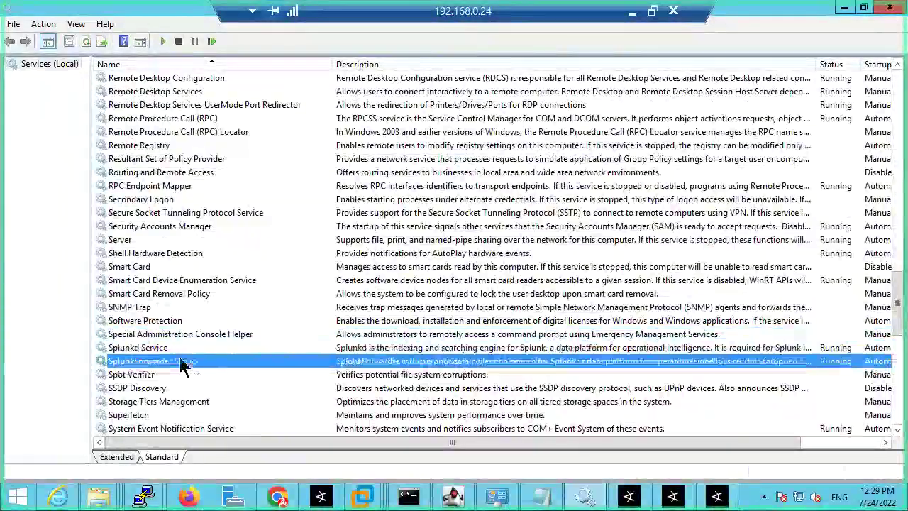
pyautogui.rightClick(317, 363)
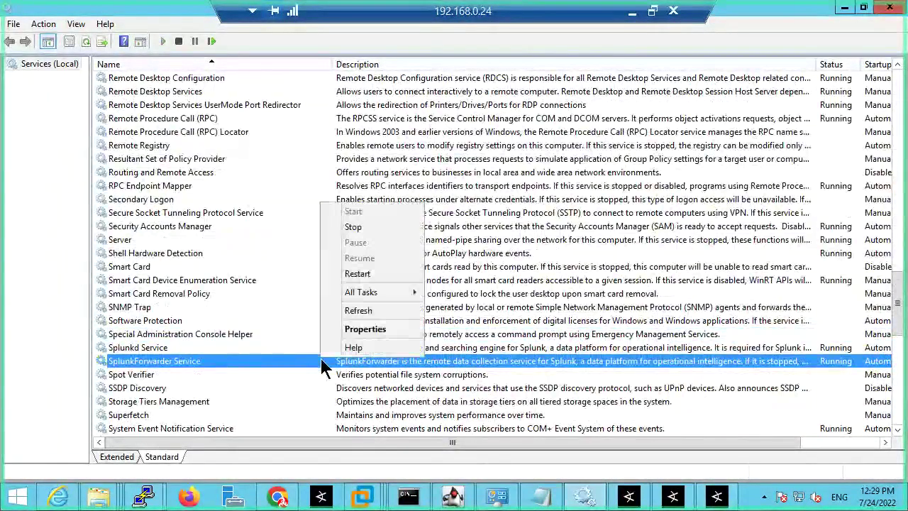
pyautogui.click(354, 228)
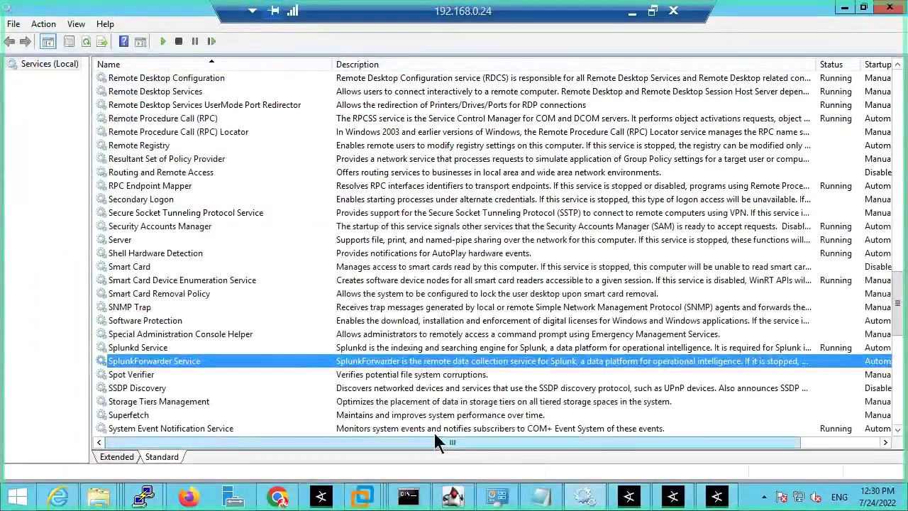
# Step: Stop the Splunkd Service
pyautogui.click(152, 348)
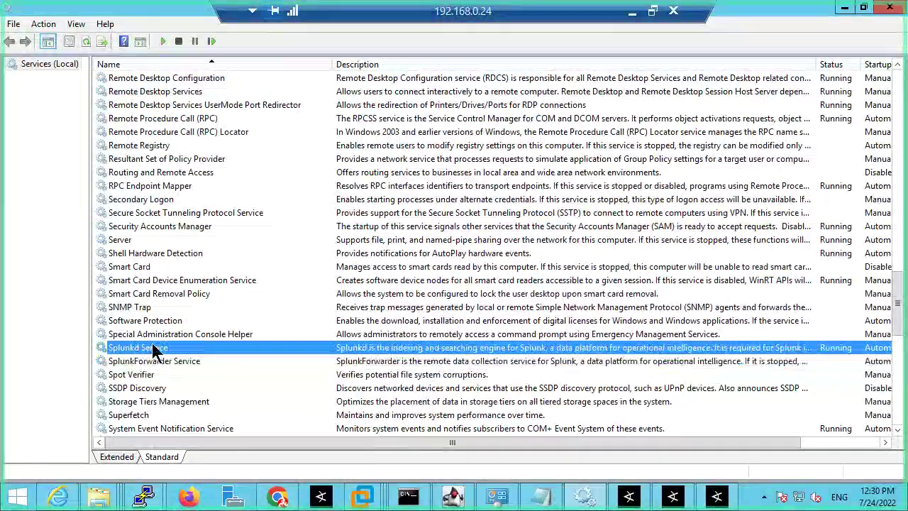
pyautogui.rightClick(156, 349)
pyautogui.click(187, 211)
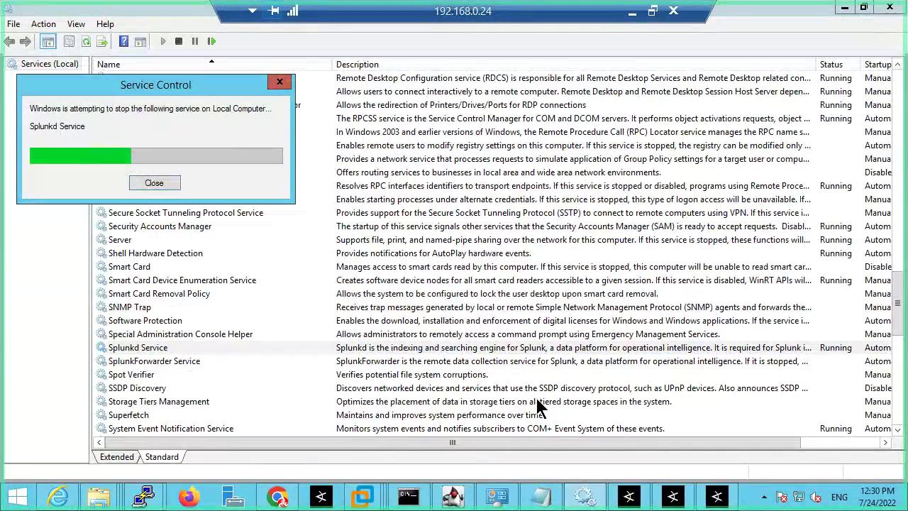
# Step: Return to Connector Setup and retry service installation, dismissing each configuration error
pyautogui.click(717, 497)
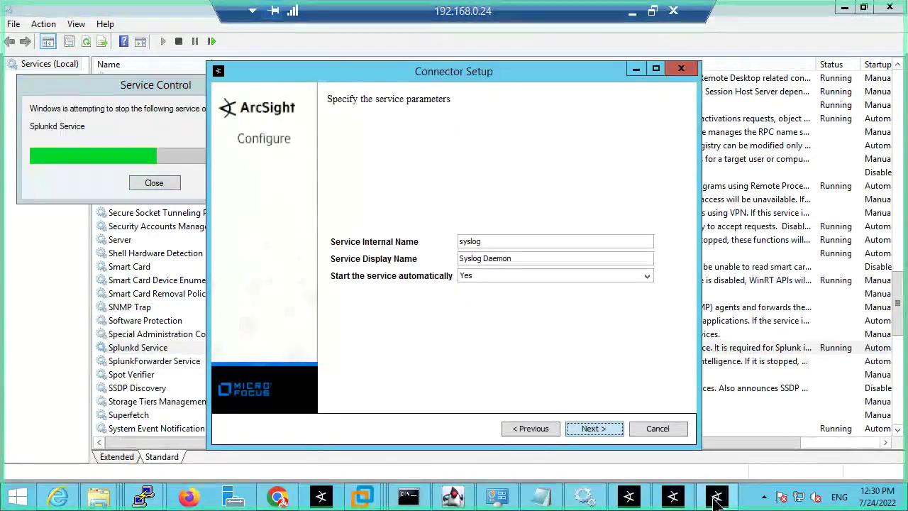
pyautogui.click(569, 435)
pyautogui.click(590, 427)
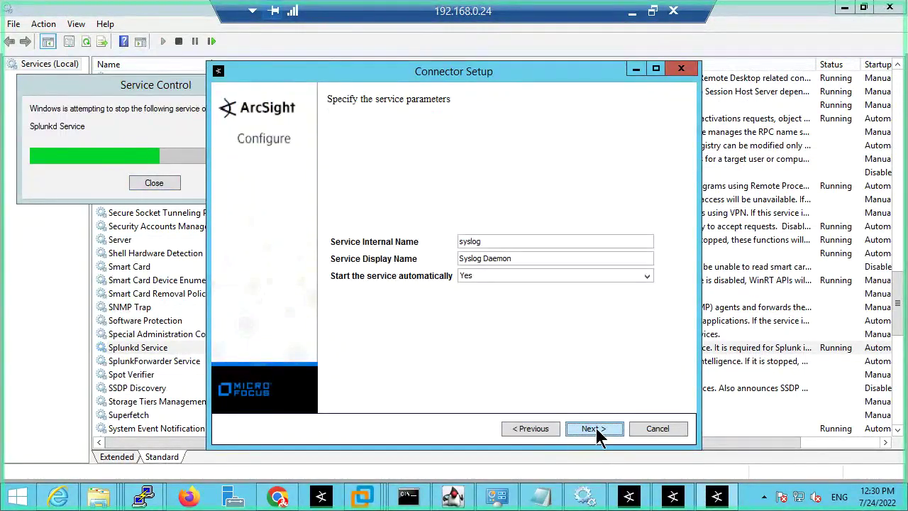
pyautogui.click(596, 427)
pyautogui.click(453, 388)
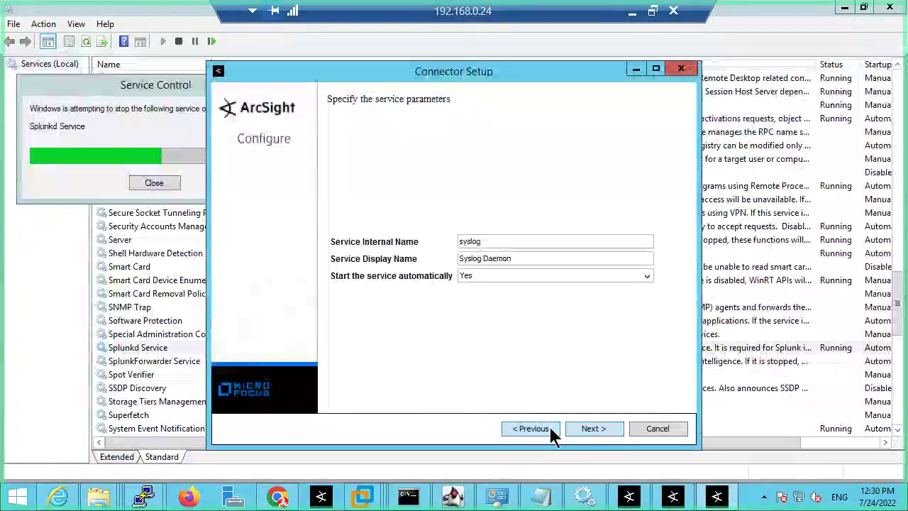
pyautogui.click(550, 427)
pyautogui.click(588, 429)
pyautogui.click(588, 429)
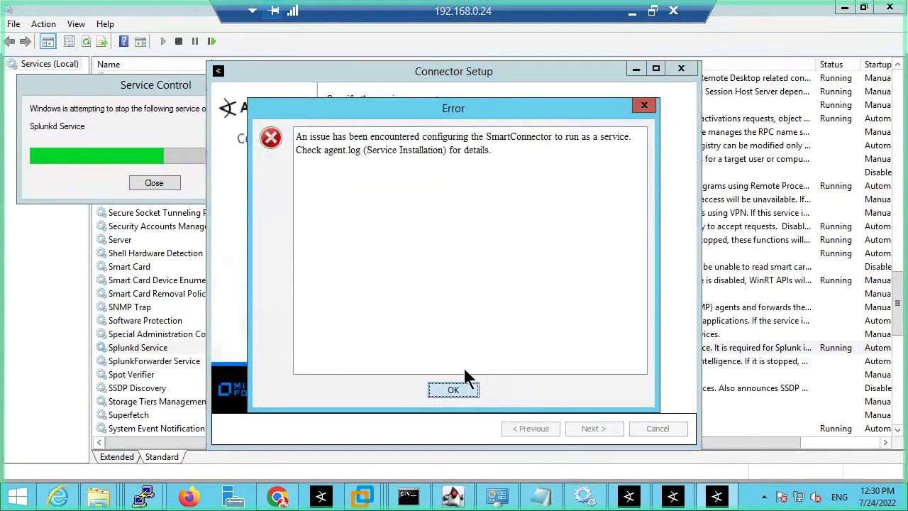
pyautogui.click(458, 388)
# Step: Retry service installation several more times, then bring forward the bin folder window
pyautogui.click(592, 429)
pyautogui.click(457, 390)
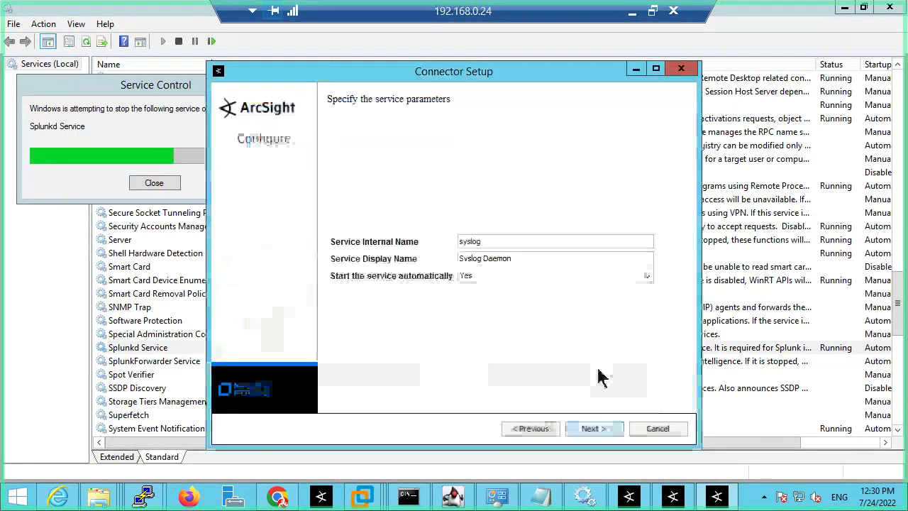
pyautogui.click(593, 428)
pyautogui.click(449, 387)
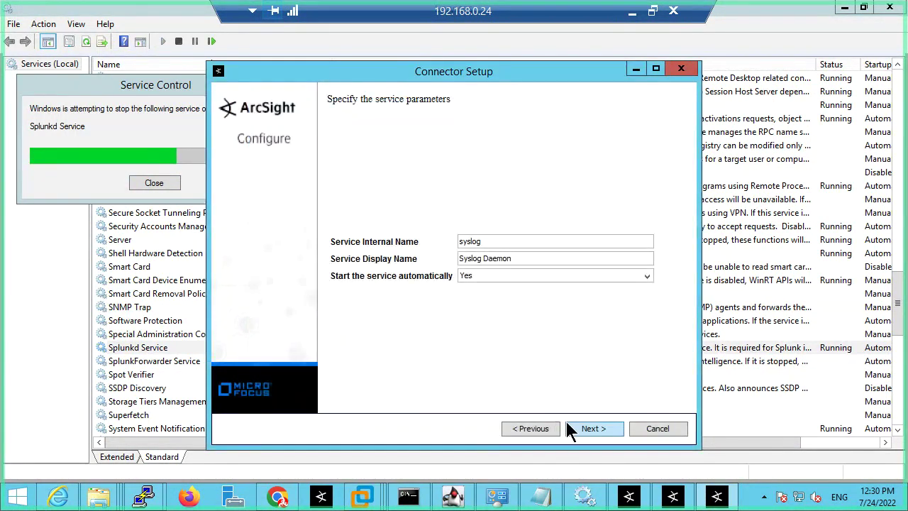
pyautogui.click(572, 429)
pyautogui.moveTo(107, 495)
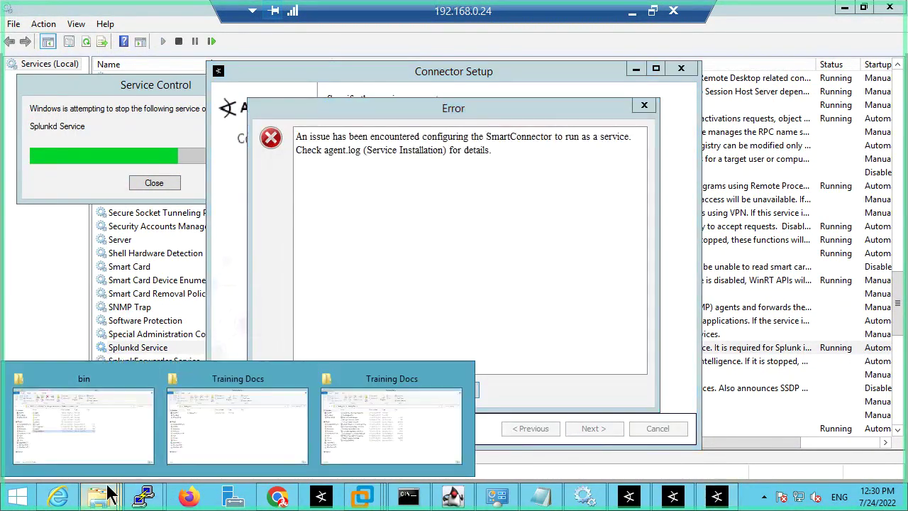
pyautogui.click(65, 426)
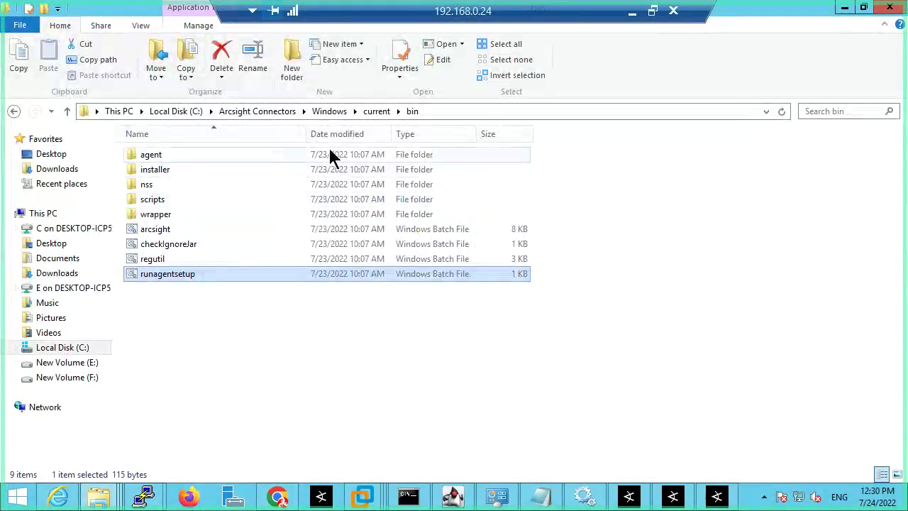
# Step: Navigate to C:\Arcsight Connectors\Syslog_514\current\logs and open agent in Notepad
pyautogui.click(330, 112)
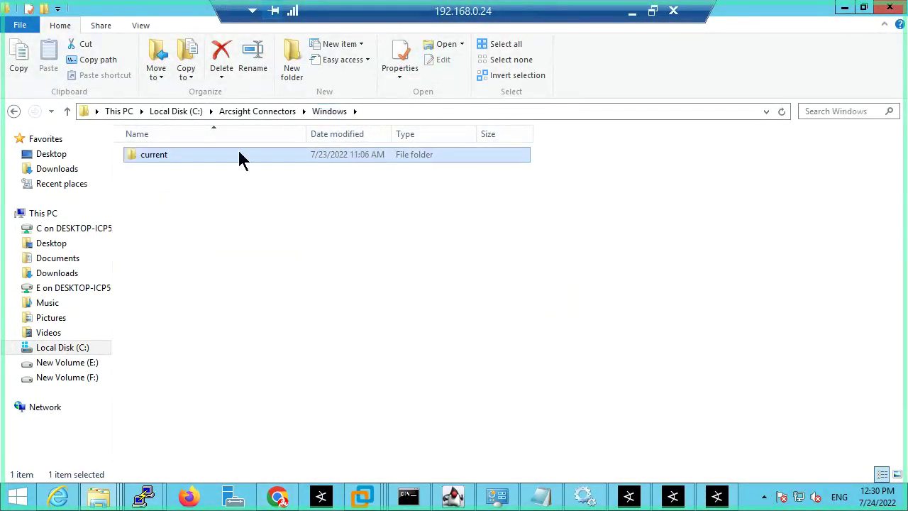
pyautogui.click(259, 112)
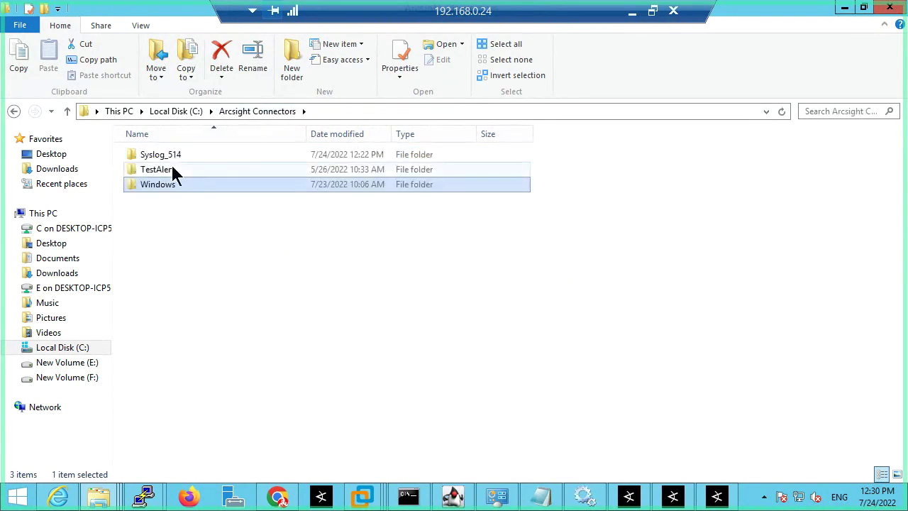
pyautogui.doubleClick(174, 156)
pyautogui.doubleClick(174, 163)
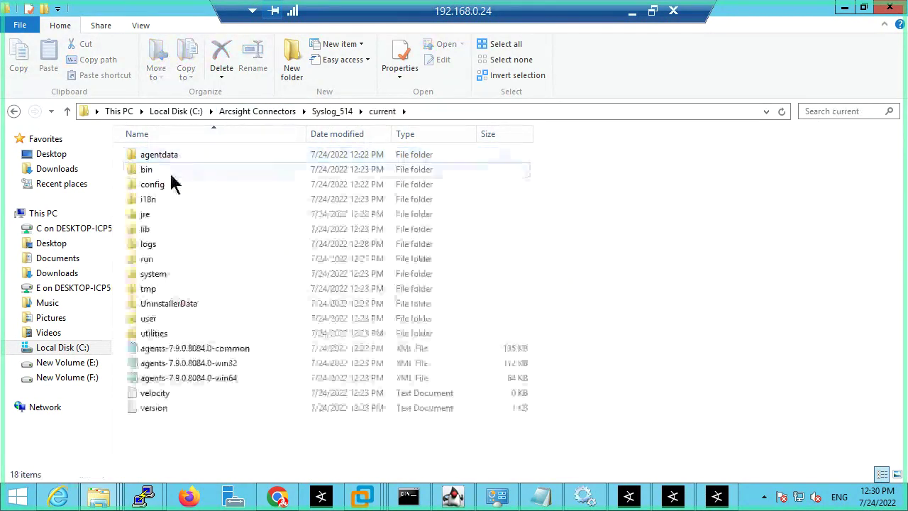
pyautogui.doubleClick(147, 244)
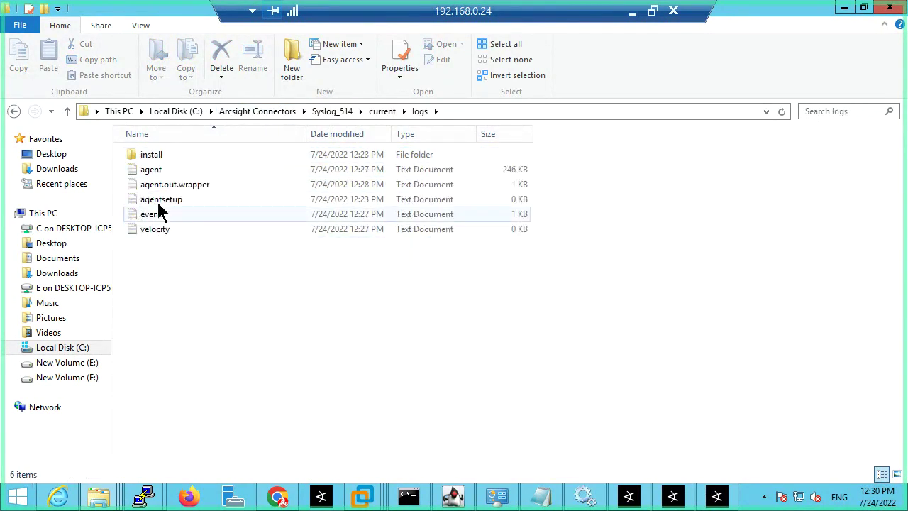
pyautogui.click(166, 168)
pyautogui.doubleClick(167, 171)
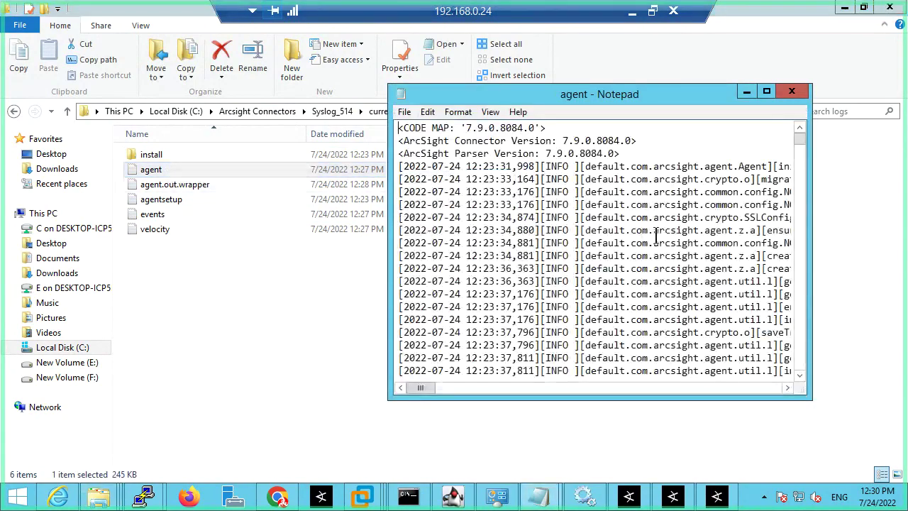
# Step: Maximize Notepad and read through the agent log
pyautogui.scroll(-4, 793, 141)
pyautogui.moveTo(798, 141); pyautogui.dragTo(774, 103)
pyautogui.click(768, 95)
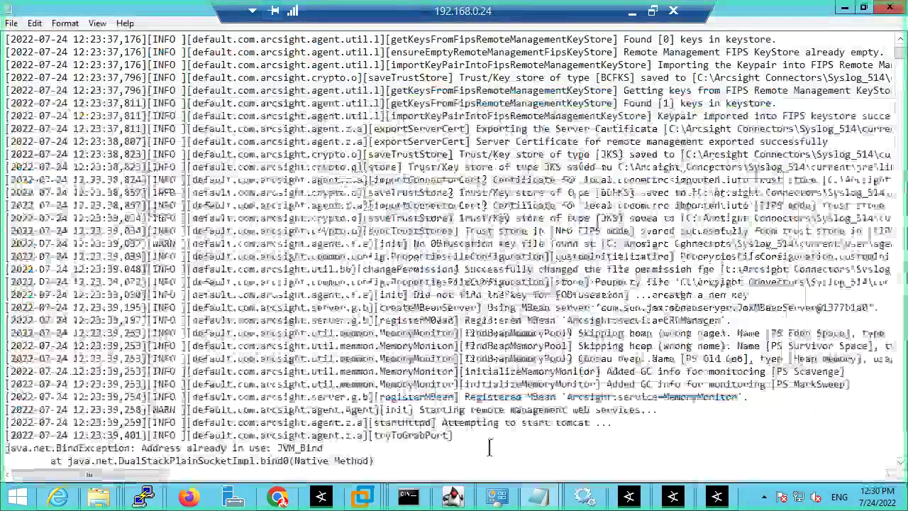
pyautogui.moveTo(437, 410); pyautogui.dragTo(628, 410)
pyautogui.click(459, 435)
# Step: Scroll to the log's end and highlight the error advising to remove the service first
pyautogui.scroll(-10, 458, 436)
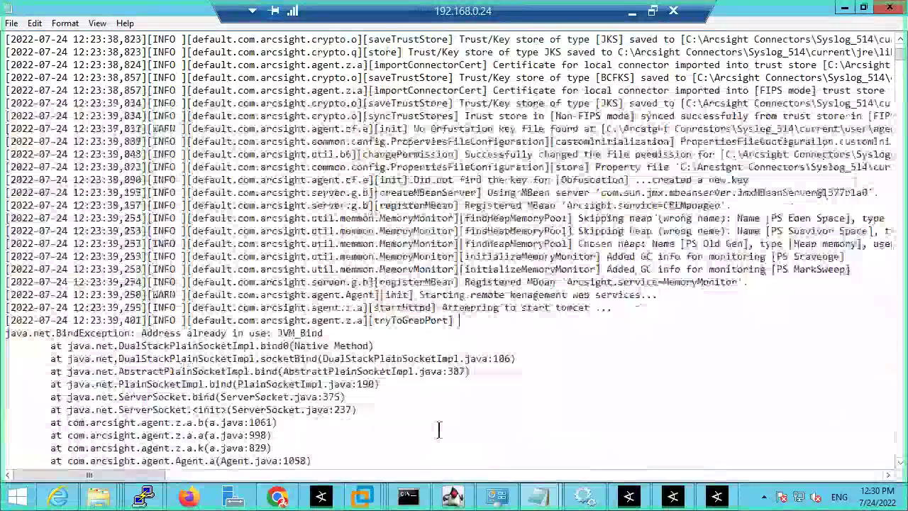
pyautogui.scroll(-15, 438, 430)
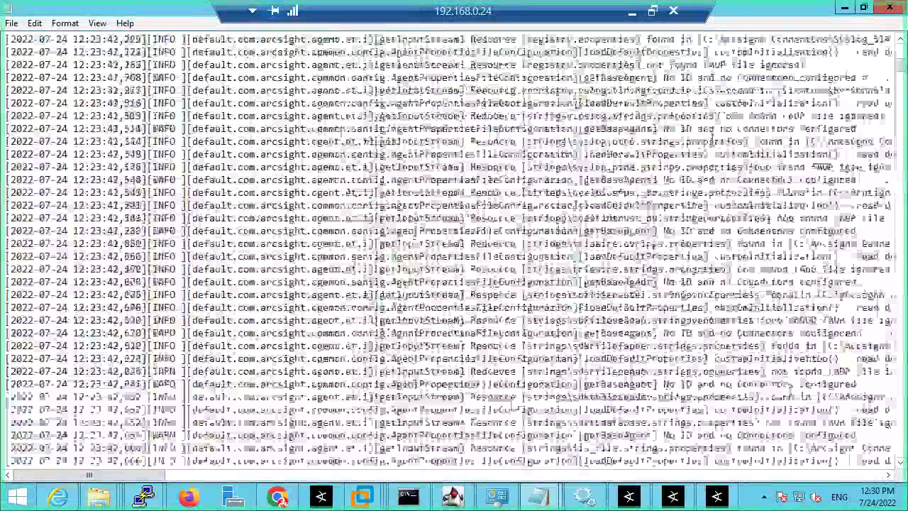
pyautogui.scroll(-15, 561, 451)
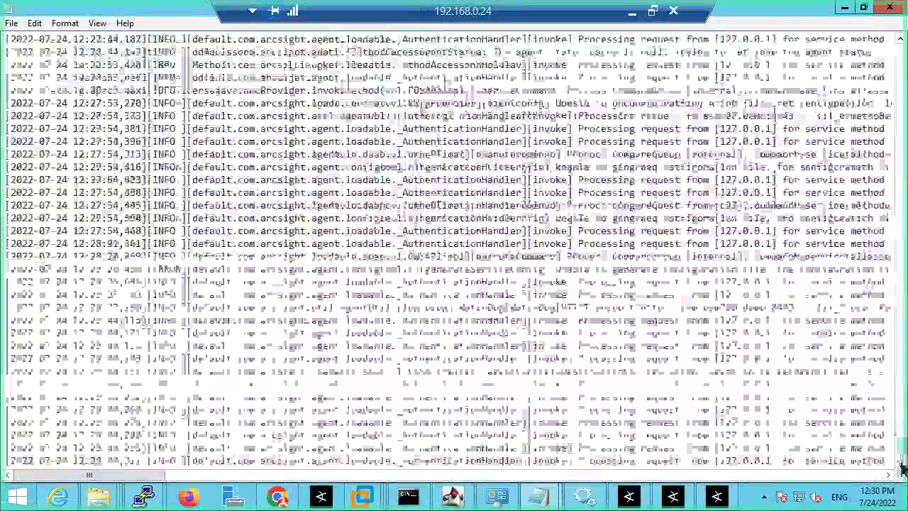
pyautogui.moveTo(561, 451); pyautogui.dragTo(866, 435)
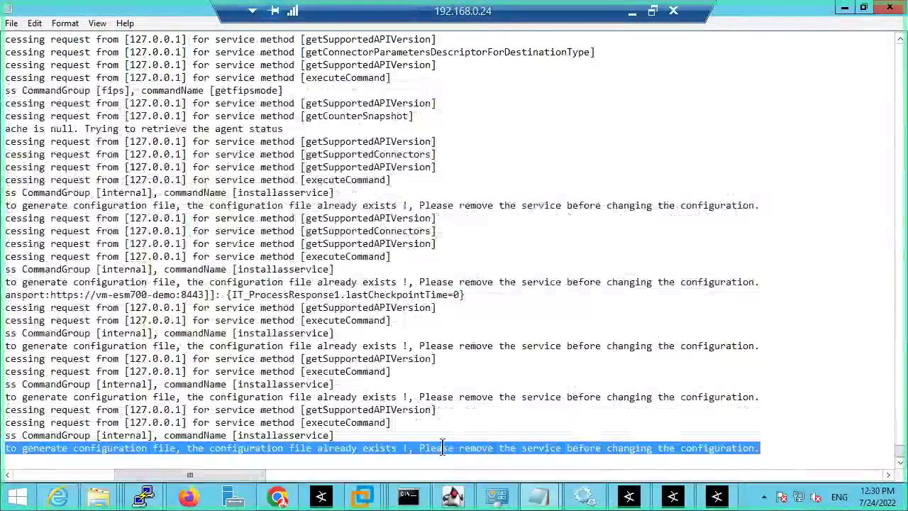
pyautogui.click(422, 448)
pyautogui.moveTo(421, 448); pyautogui.dragTo(711, 440)
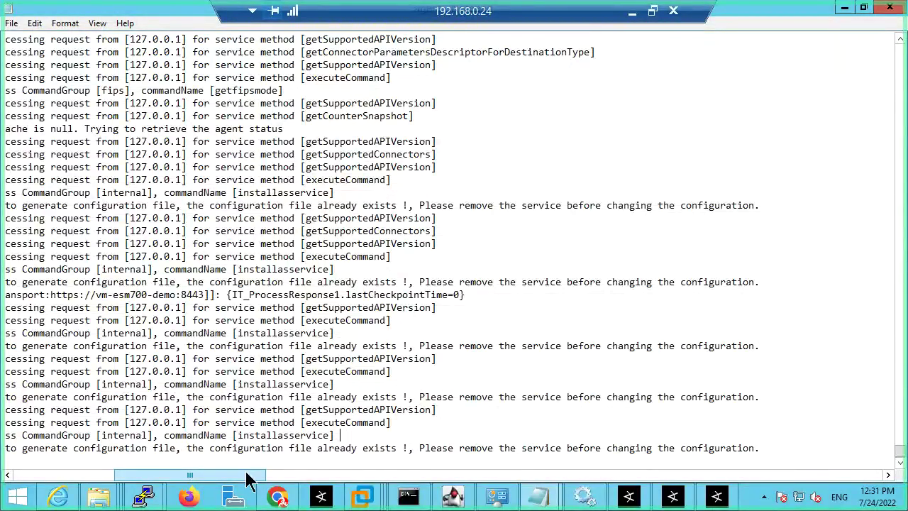
pyautogui.moveTo(231, 477); pyautogui.dragTo(214, 479)
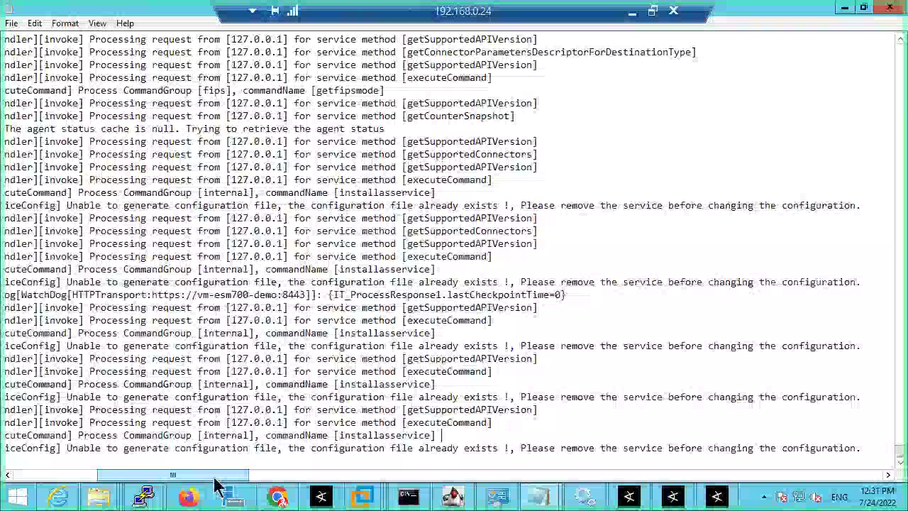
pyautogui.moveTo(216, 481); pyautogui.dragTo(251, 482)
# Step: Close the log, check C:\arcsight, go back to Local Disk (C:), and return to Connector Setup
pyautogui.click(844, 8)
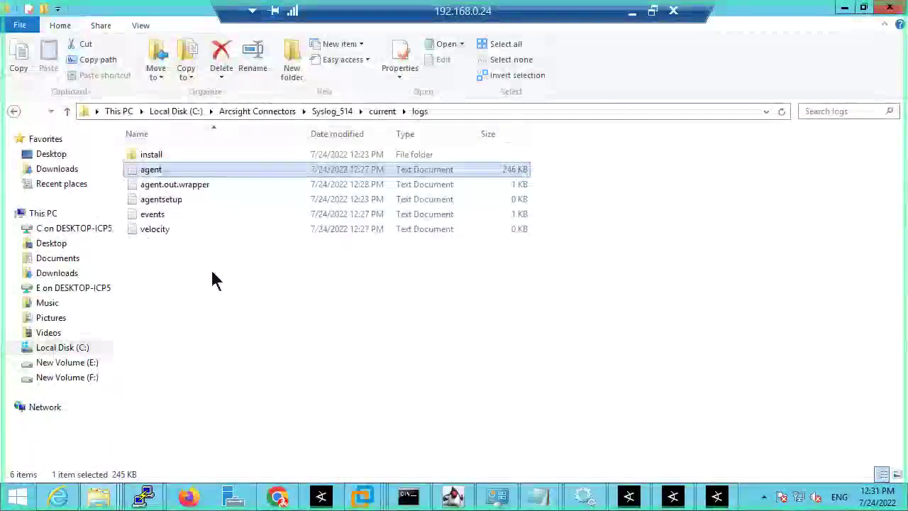
pyautogui.click(274, 114)
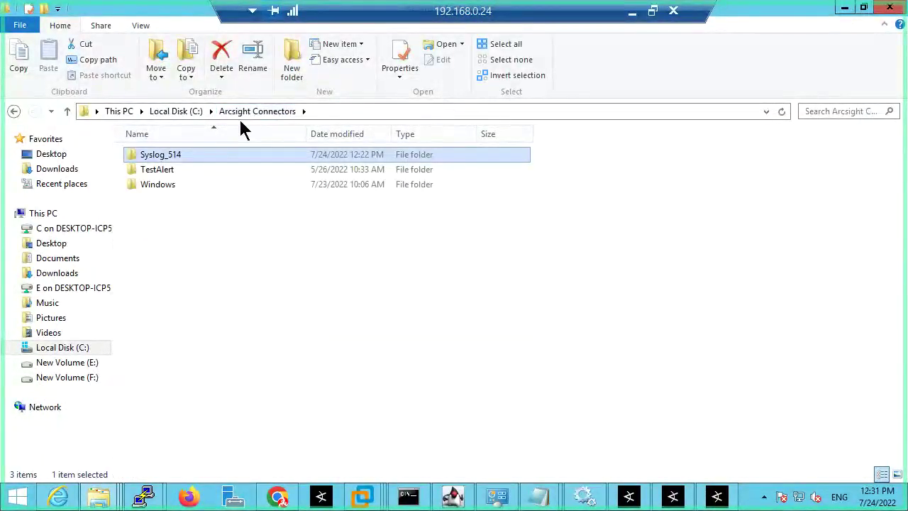
pyautogui.click(198, 115)
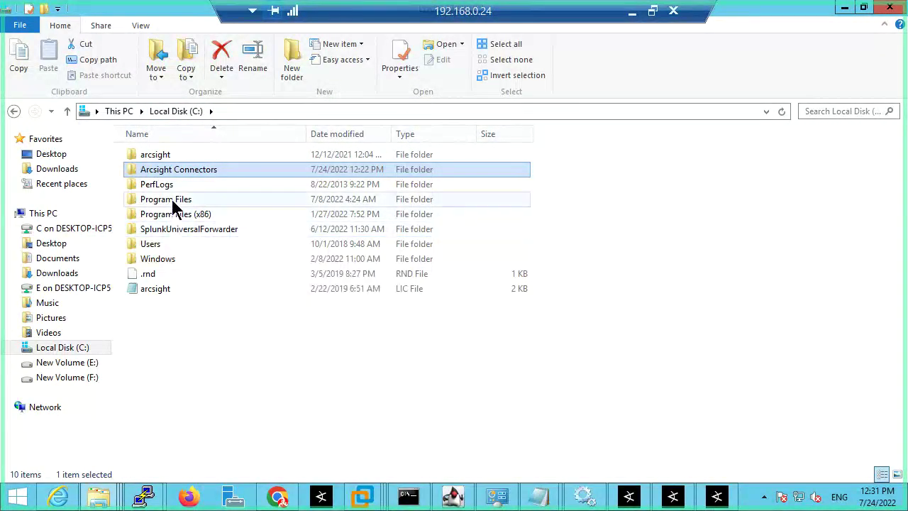
pyautogui.doubleClick(168, 156)
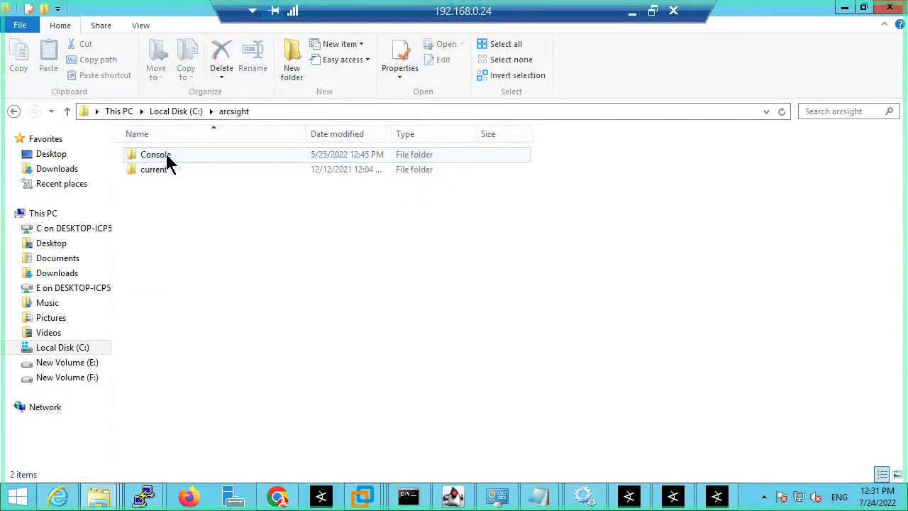
pyautogui.click(13, 112)
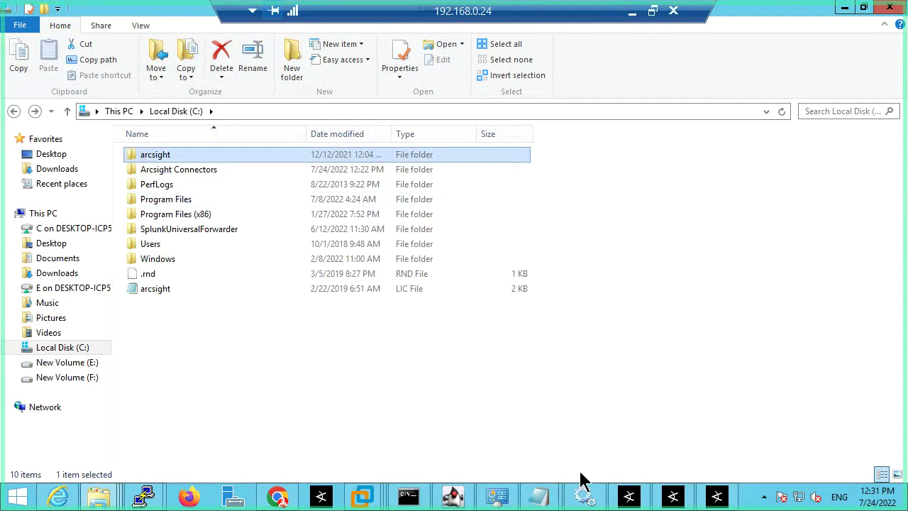
pyautogui.click(717, 496)
# Step: Dismiss the error, revisit the summary page, and retry the service parameters step
pyautogui.click(454, 390)
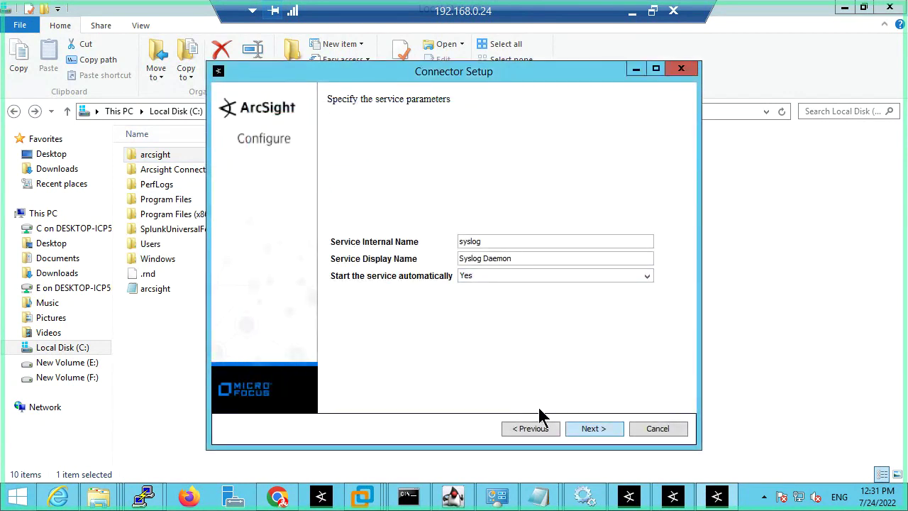
pyautogui.click(537, 428)
pyautogui.click(594, 432)
pyautogui.click(456, 389)
pyautogui.click(622, 430)
pyautogui.click(469, 392)
# Step: Retry with names syslog_514 and Syslog Daemon_514, then cancel and confirm exiting the wizard
pyautogui.click(604, 427)
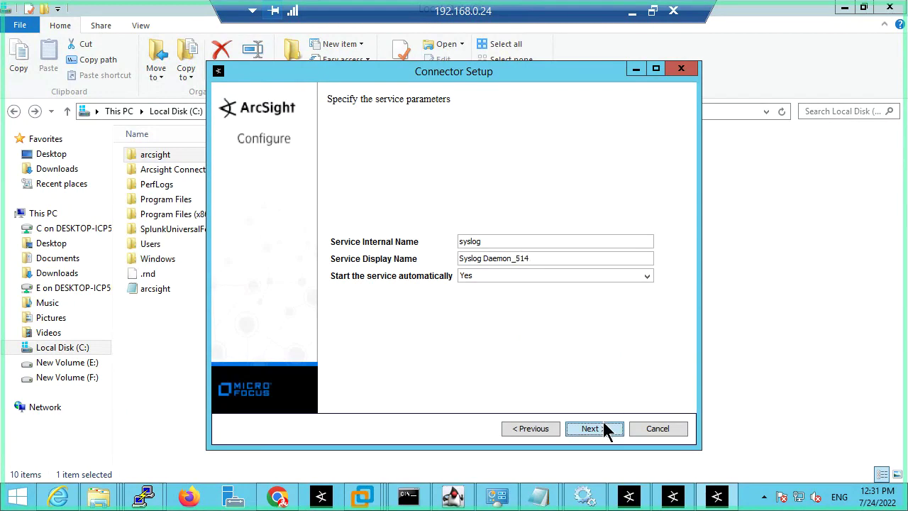
pyautogui.click(458, 398)
pyautogui.click(593, 429)
pyautogui.click(467, 397)
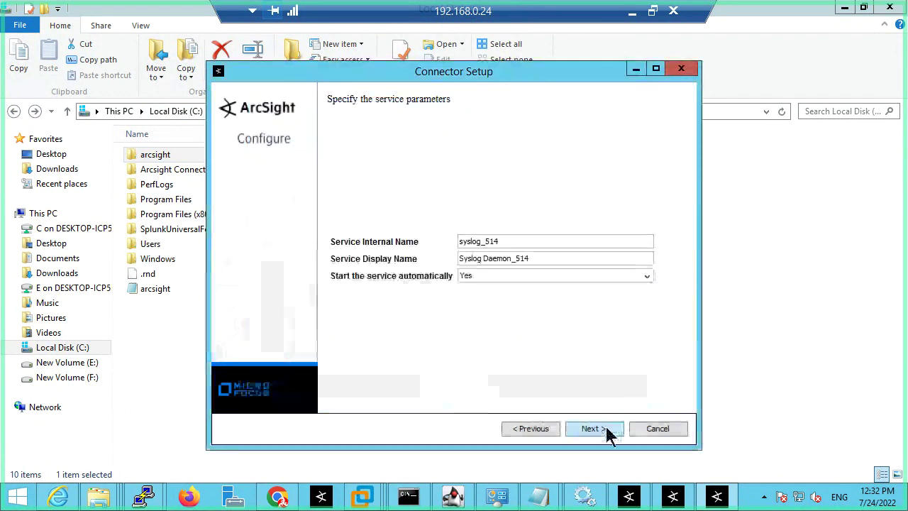
pyautogui.click(604, 428)
pyautogui.click(453, 391)
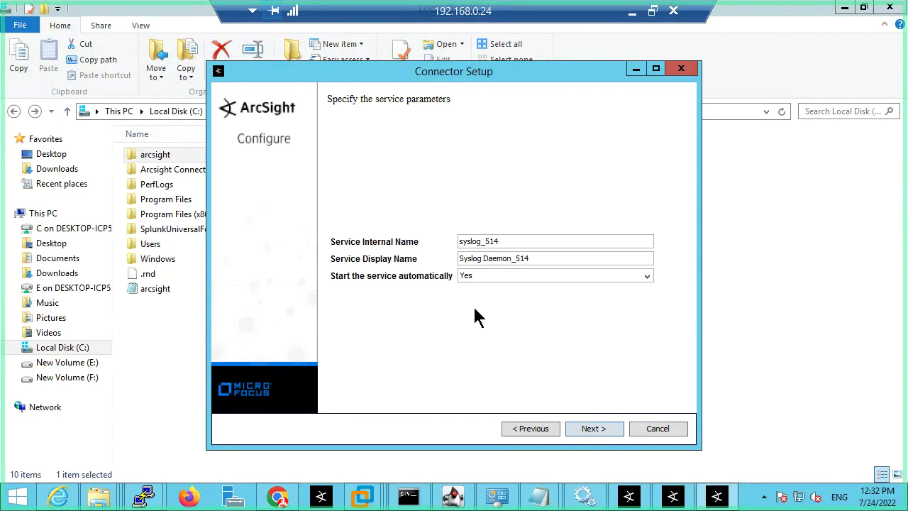
pyautogui.click(654, 429)
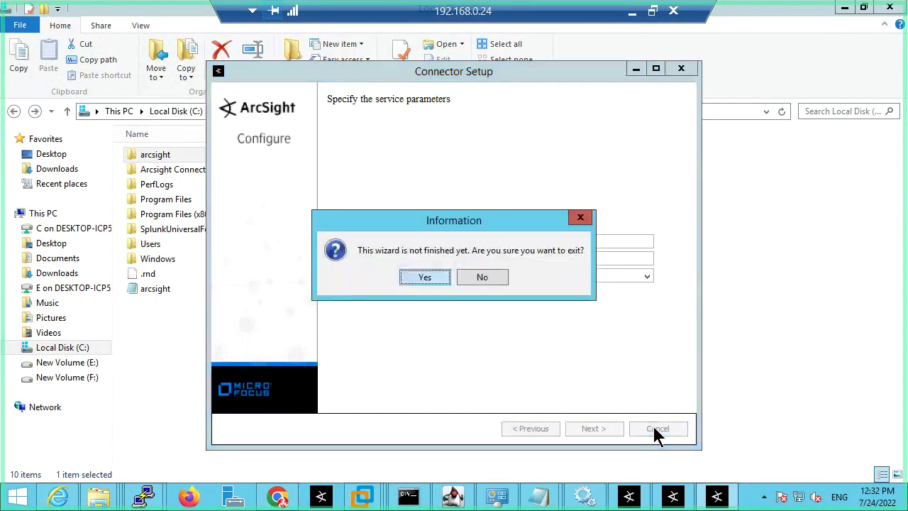
pyautogui.click(428, 280)
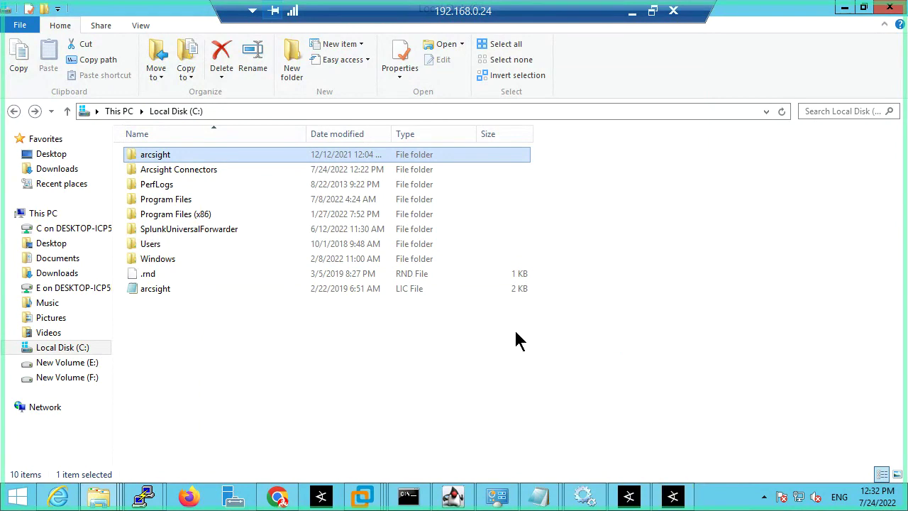
# Step: Dismiss the Splunkd Error 1053 stop message and start the Splunkd Service again
pyautogui.click(844, 7)
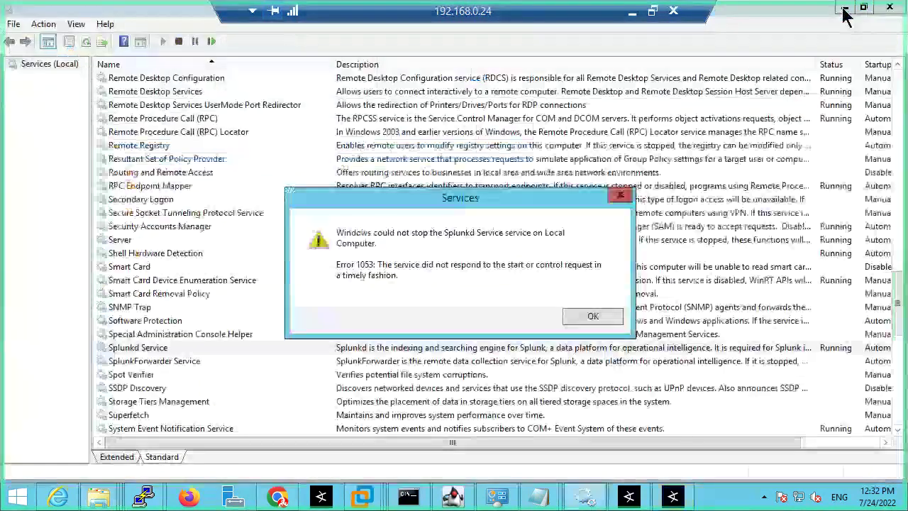
pyautogui.click(588, 319)
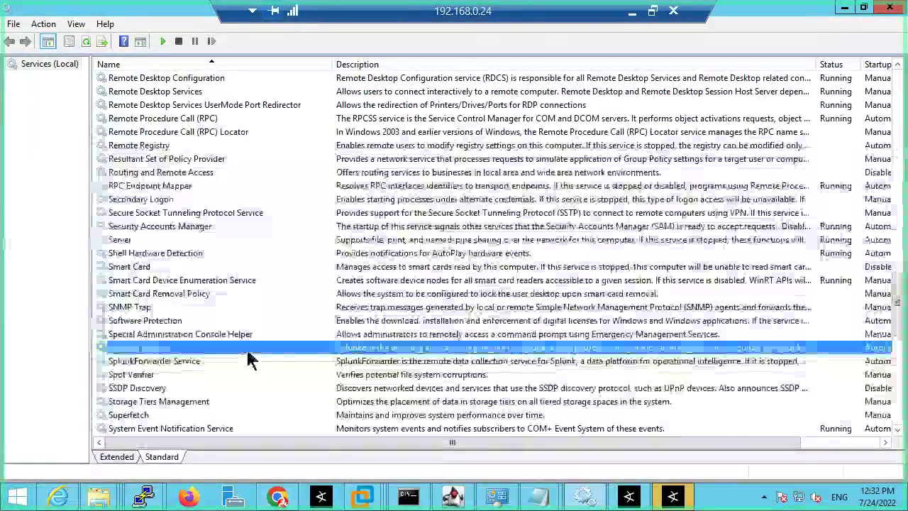
pyautogui.rightClick(249, 354)
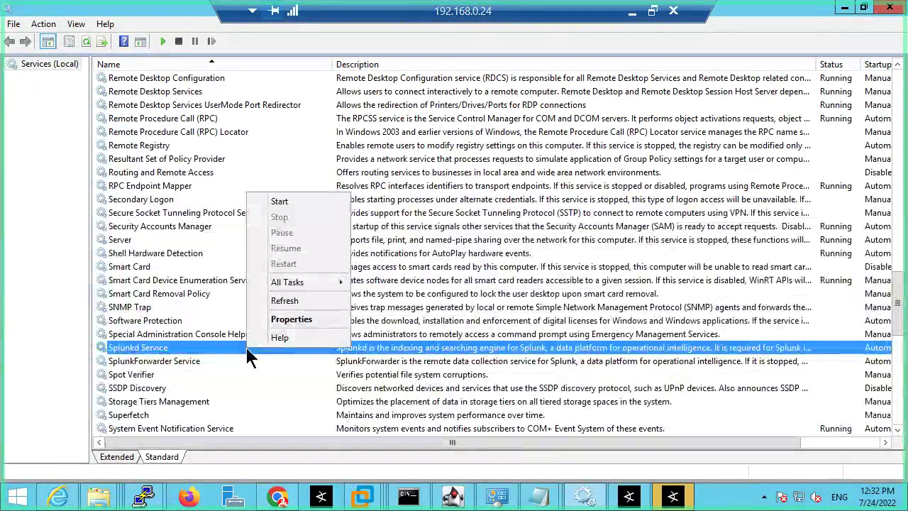
pyautogui.click(284, 203)
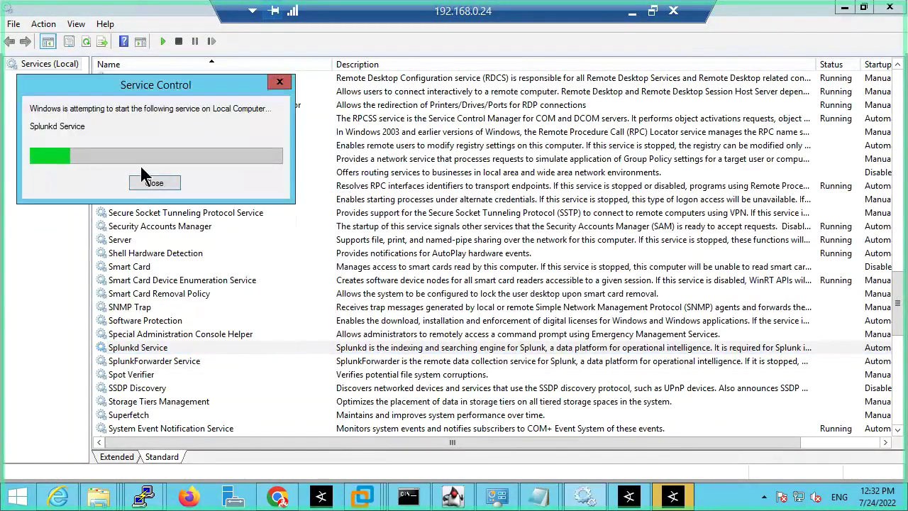
pyautogui.moveTo(195, 97); pyautogui.dragTo(472, 265)
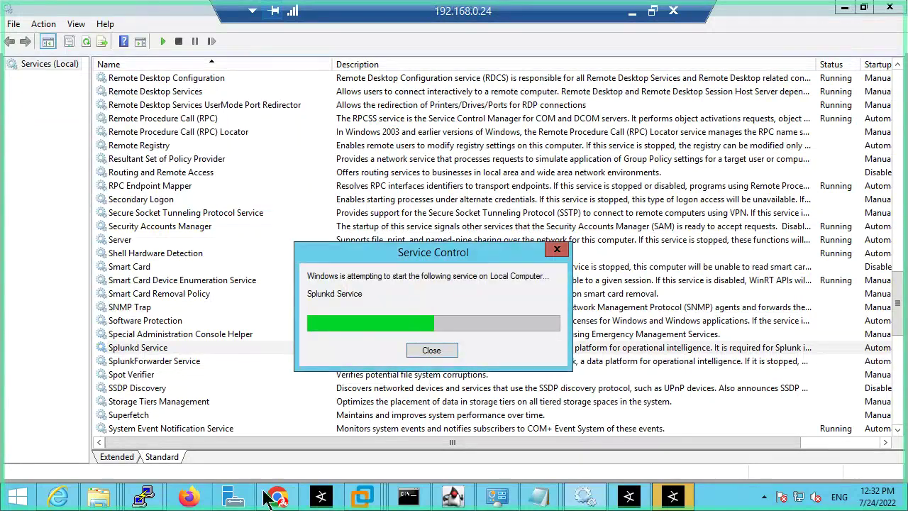
# Step: Start a new Remote Desktop connection to 192.168.0.125 from the taskbar jump list
pyautogui.click(632, 11)
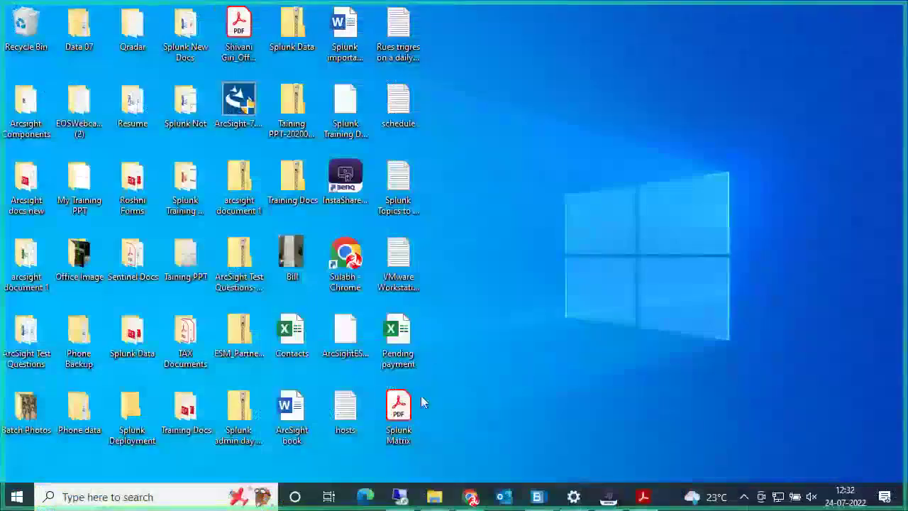
pyautogui.click(408, 501)
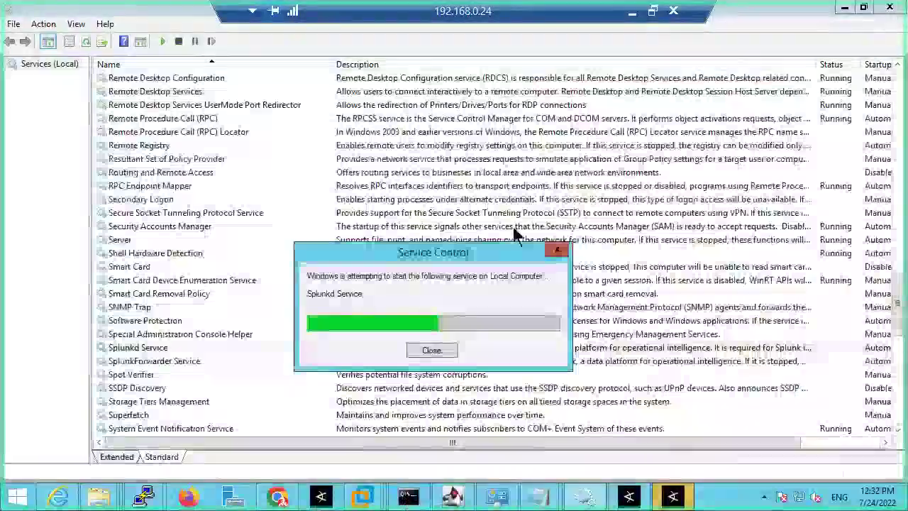
pyautogui.click(632, 10)
pyautogui.rightClick(400, 501)
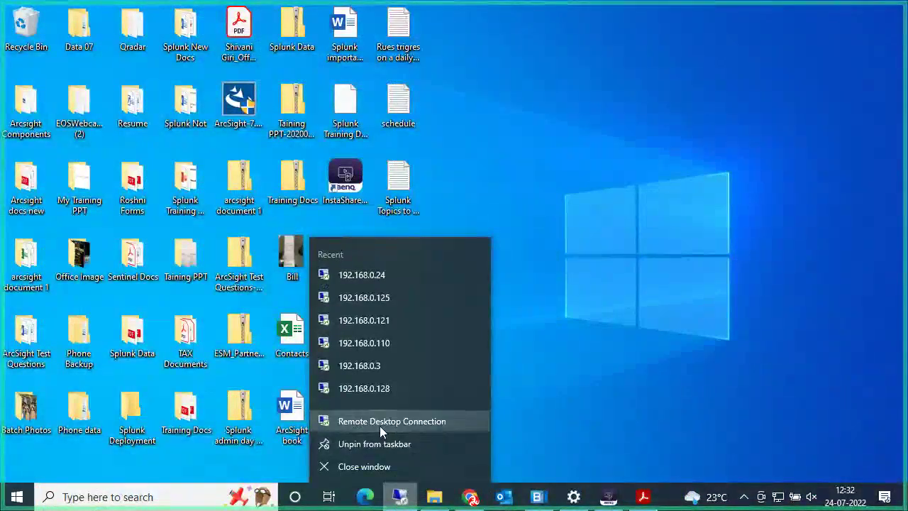
pyautogui.click(380, 423)
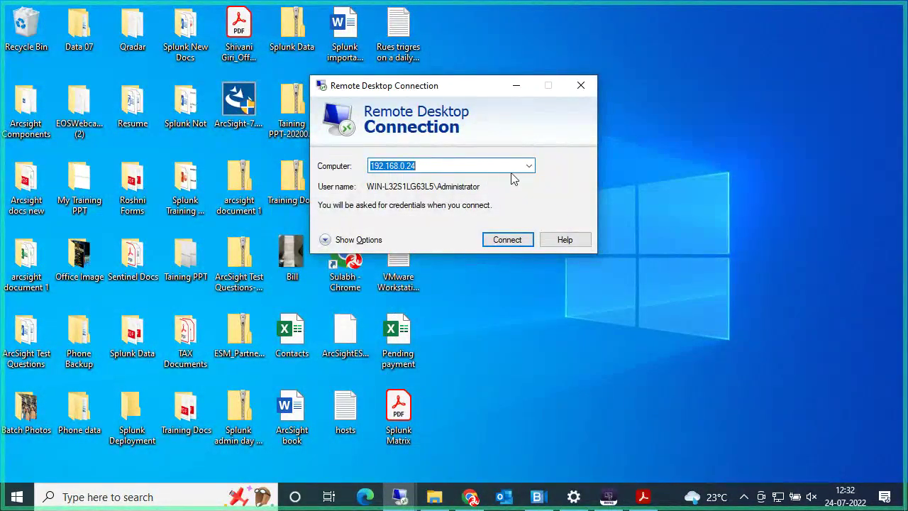
pyautogui.click(528, 165)
pyautogui.click(417, 191)
pyautogui.click(503, 235)
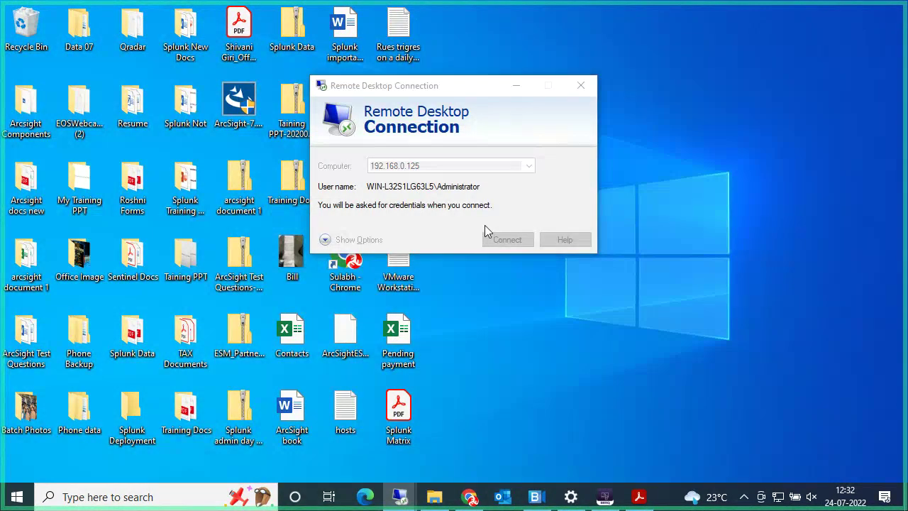
# Step: Enter the account password to sign in, then open File Explorer on the server
pyautogui.write('•')
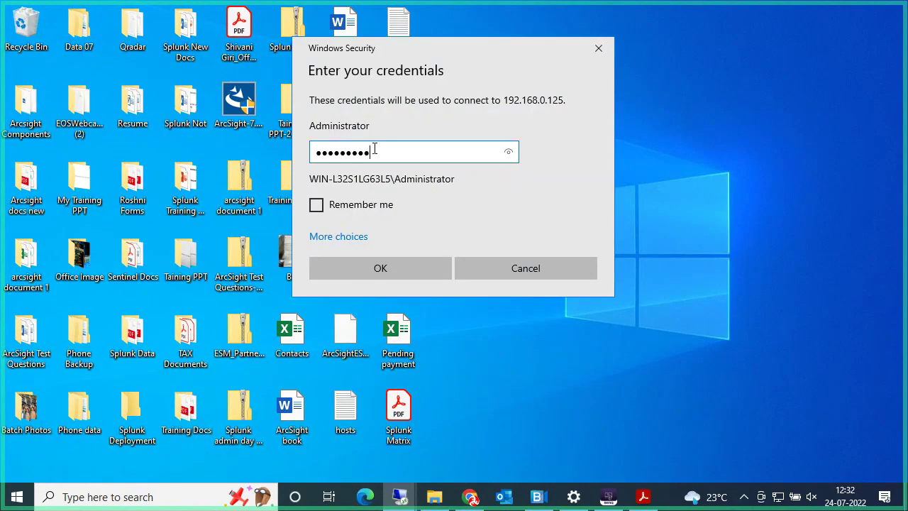
pyautogui.write('••••••••')
pyautogui.press('Return')
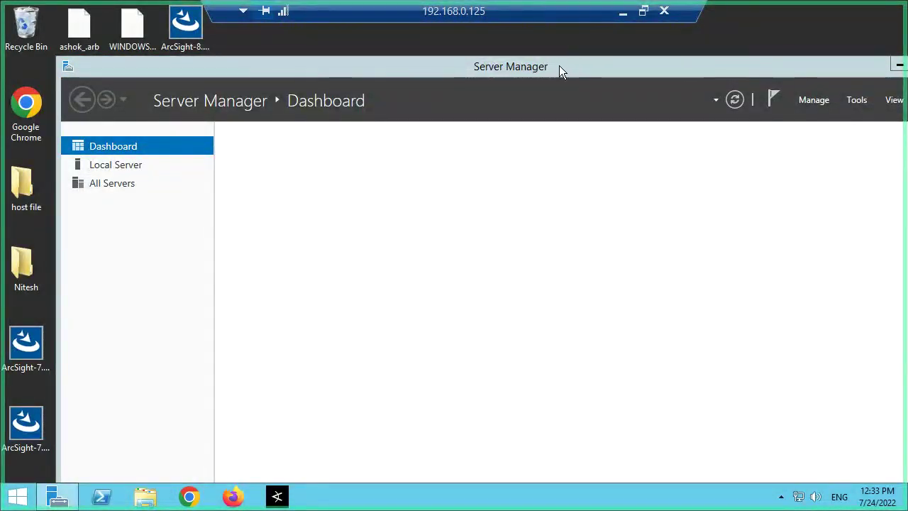
pyautogui.press('super+e')
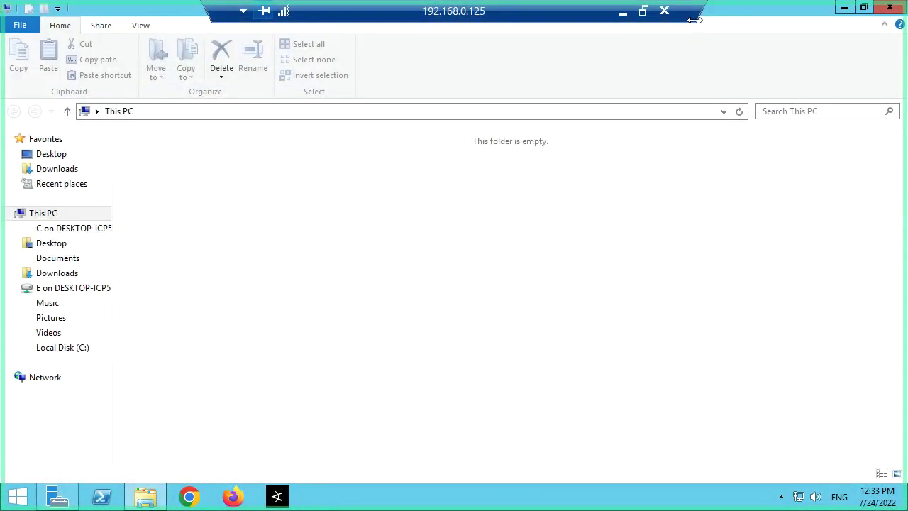
# Step: Open the server's Local Disk (C:) and browse through its file listing
pyautogui.click(555, 260)
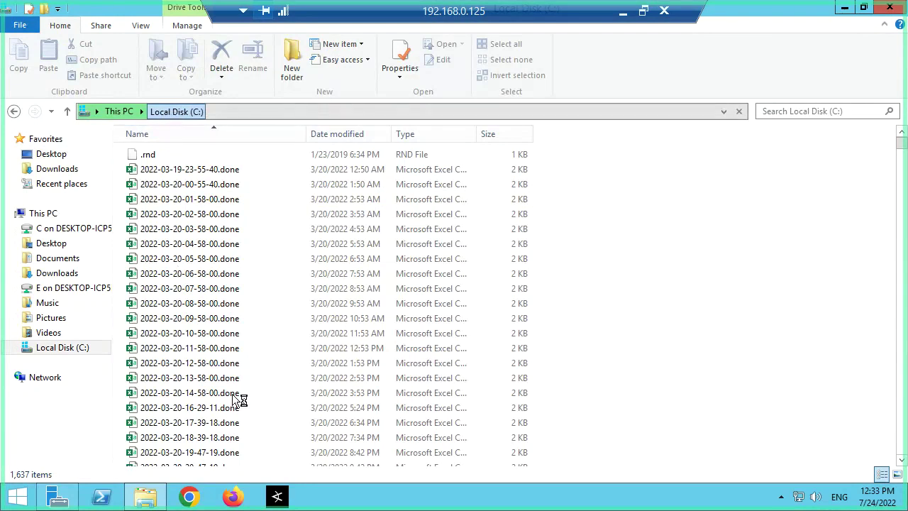
pyautogui.click(273, 378)
pyautogui.scroll(-5, 220, 333)
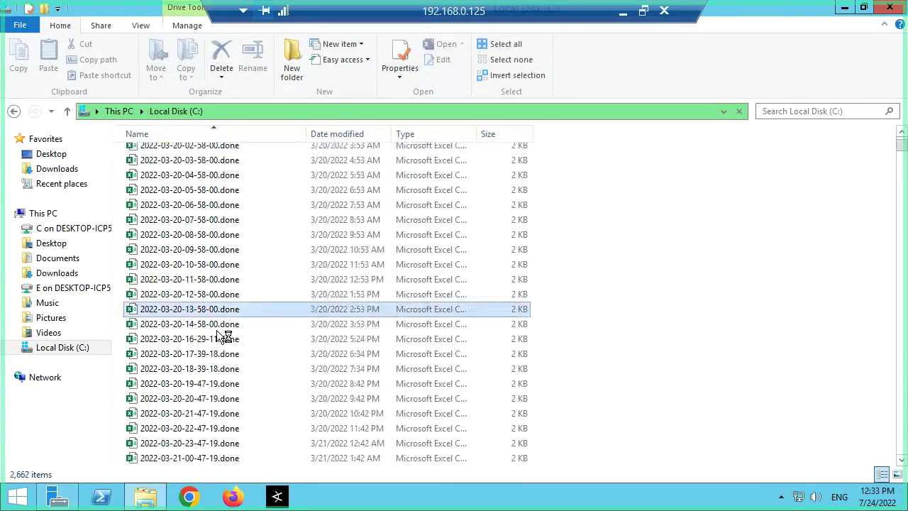
pyautogui.scroll(-20, 234, 370)
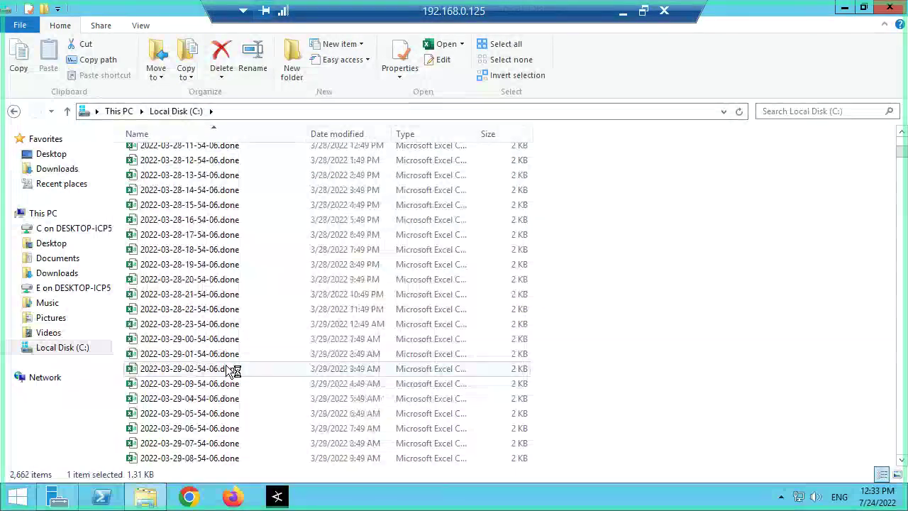
pyautogui.scroll(-20, 234, 371)
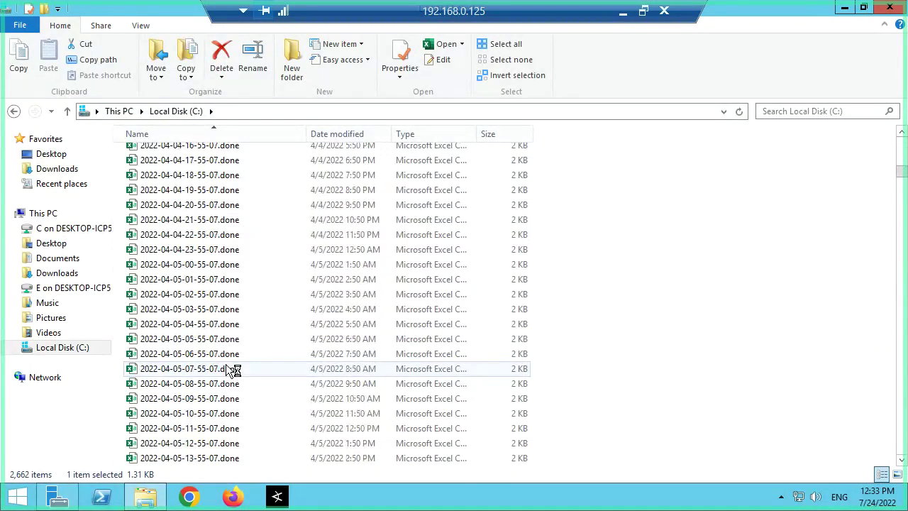
pyautogui.scroll(-15, 228, 369)
pyautogui.scroll(10, 228, 368)
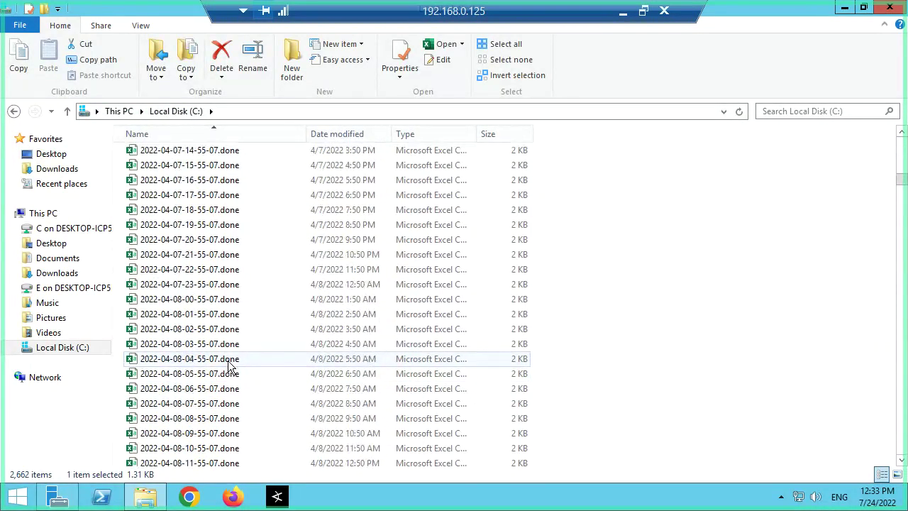
pyautogui.scroll(8, 279, 330)
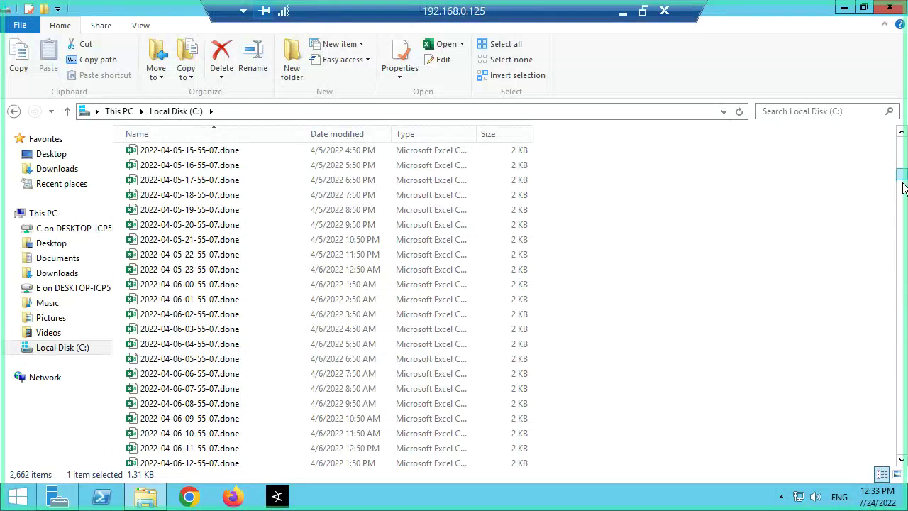
pyautogui.moveTo(904, 186); pyautogui.dragTo(631, 472)
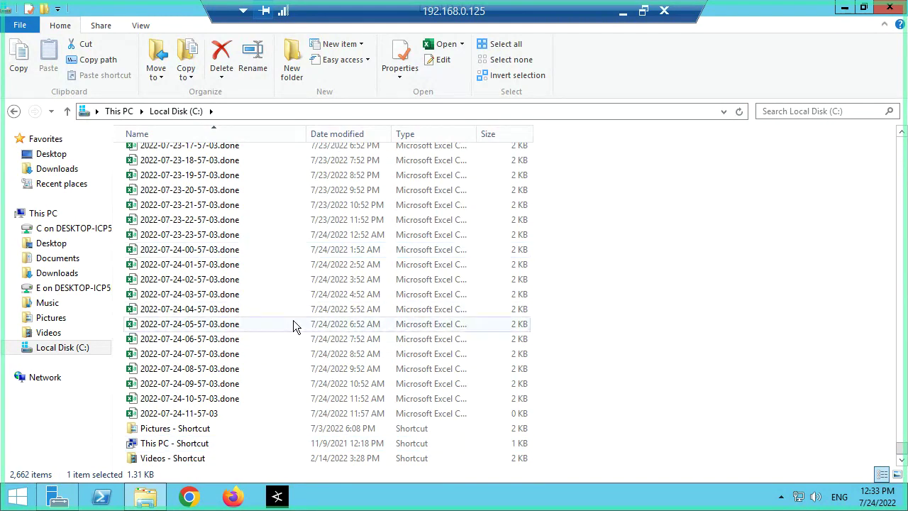
pyautogui.scroll(6, 295, 325)
pyautogui.scroll(14, 293, 325)
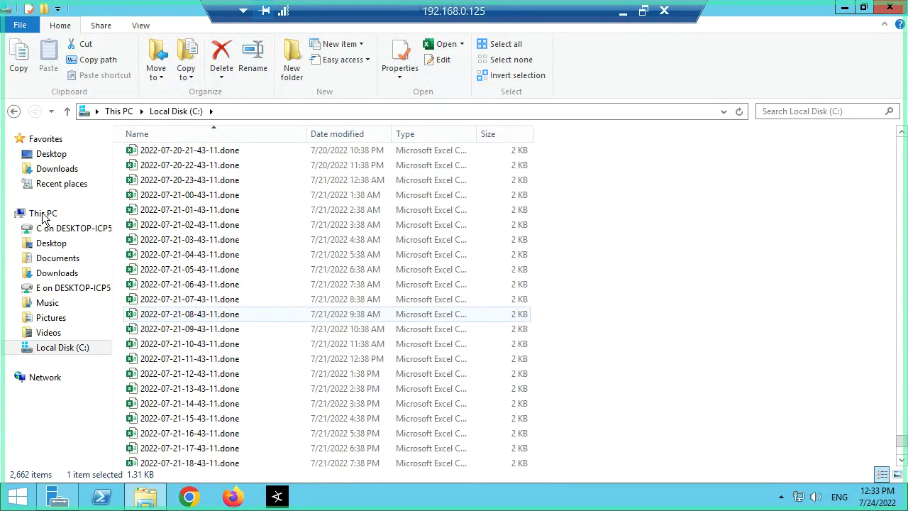
pyautogui.scroll(7, 43, 220)
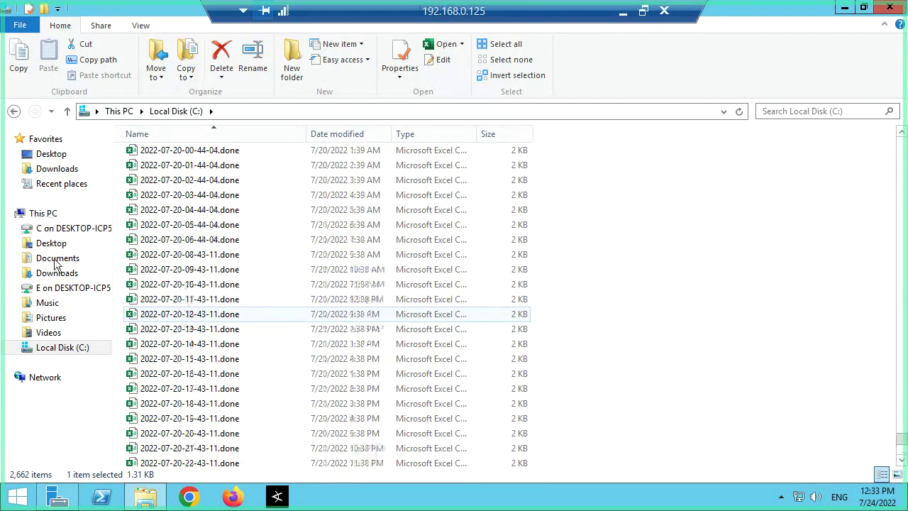
pyautogui.scroll(6, 42, 216)
# Step: Reopen Local Disk (C:) from This PC, select the first dated .done file, and scroll to the end
pyautogui.click(43, 214)
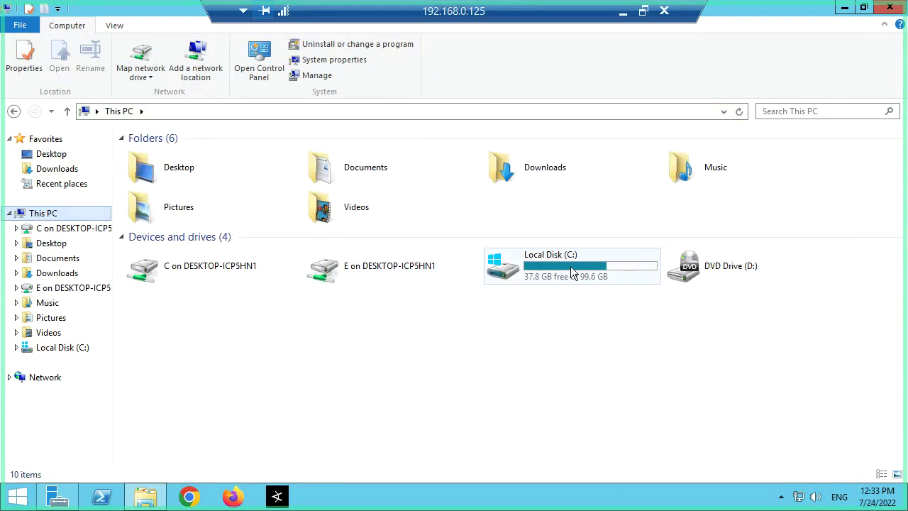
pyautogui.doubleClick(579, 267)
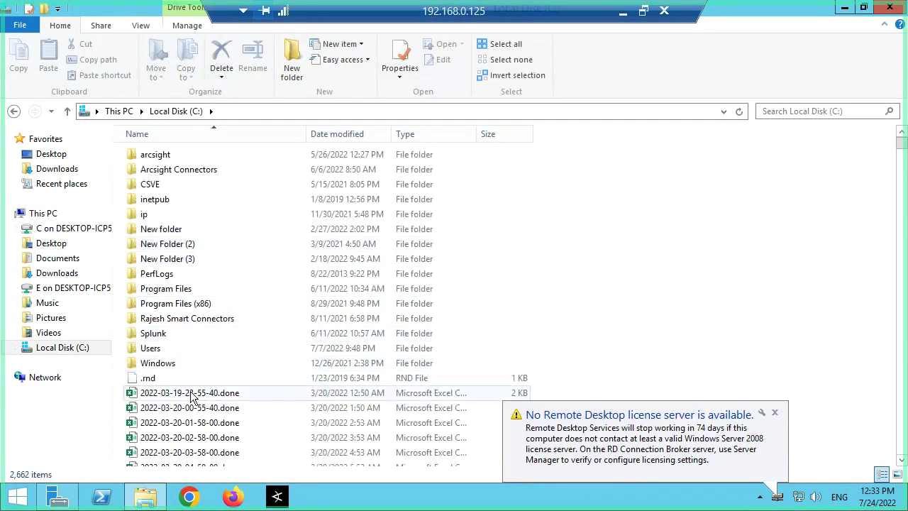
pyautogui.click(190, 394)
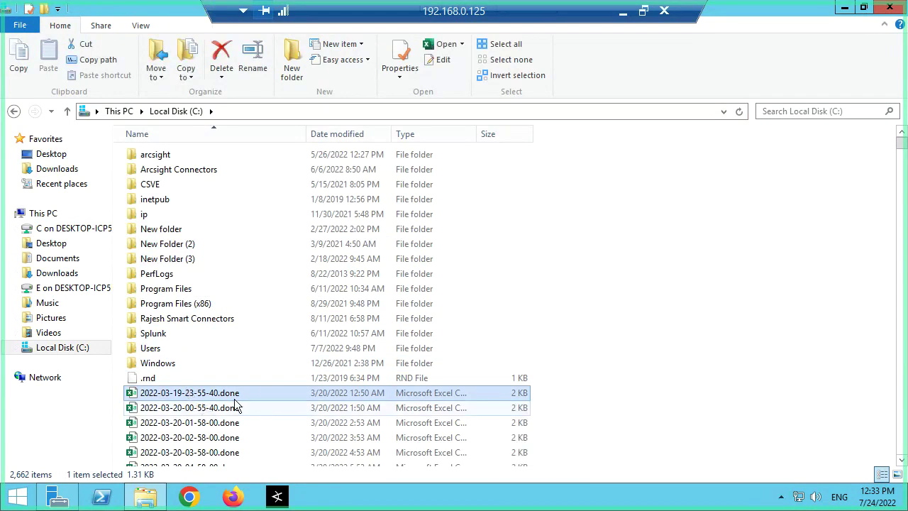
pyautogui.scroll(-1, 801, 294)
pyautogui.scroll(-6, 801, 294)
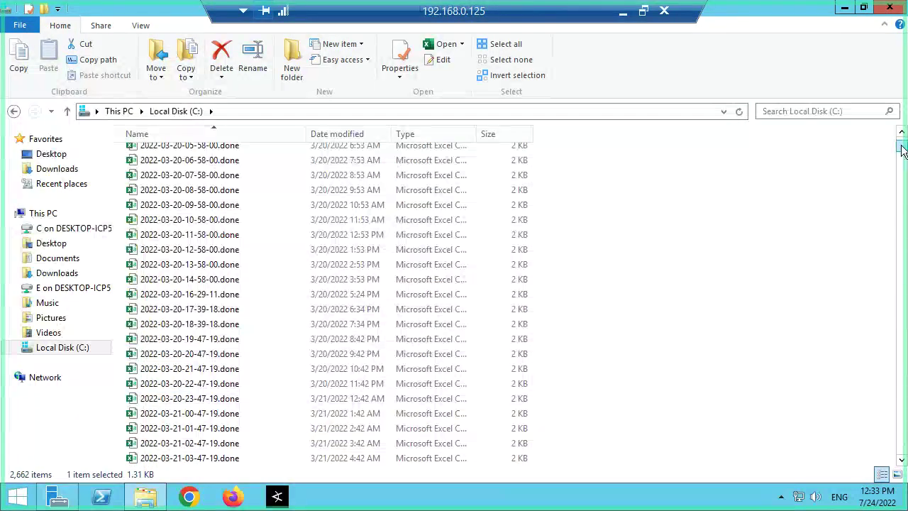
pyautogui.moveTo(903, 151); pyautogui.dragTo(902, 454)
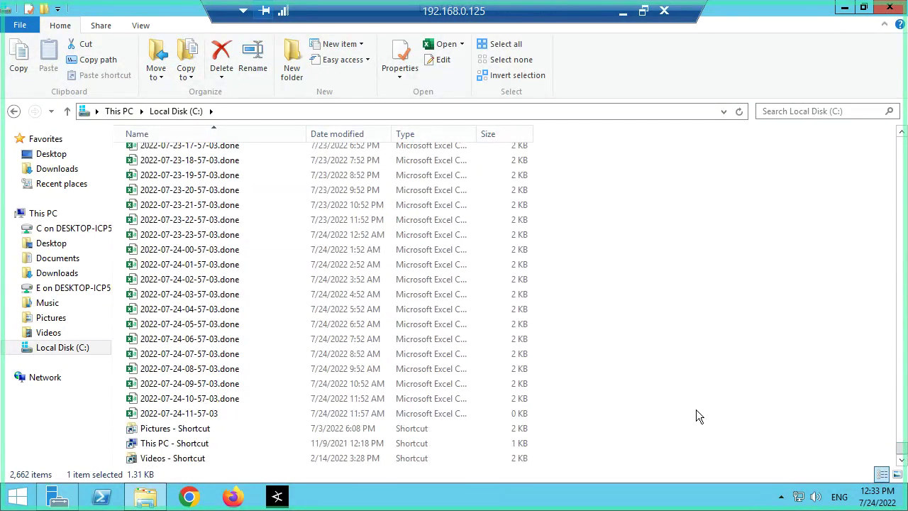
# Step: Extend the selection to the last dated .done file and copy the selected files
pyautogui.keyDown('shift'); pyautogui.click(200, 418); pyautogui.keyUp('shift')
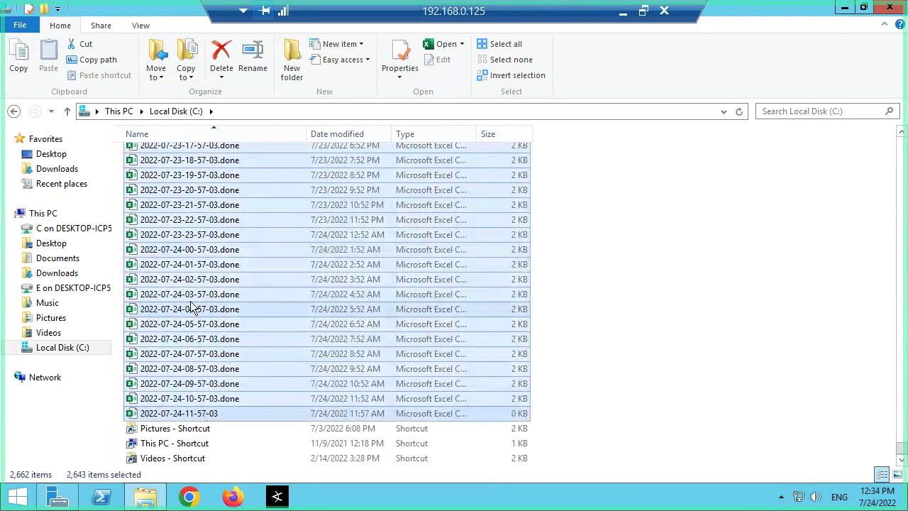
pyautogui.rightClick(212, 305)
pyautogui.click(231, 346)
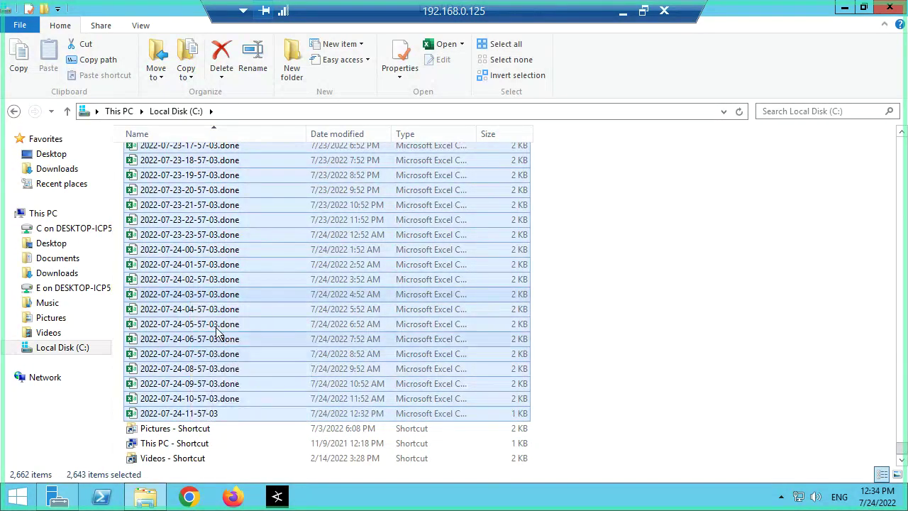
pyautogui.rightClick(217, 286)
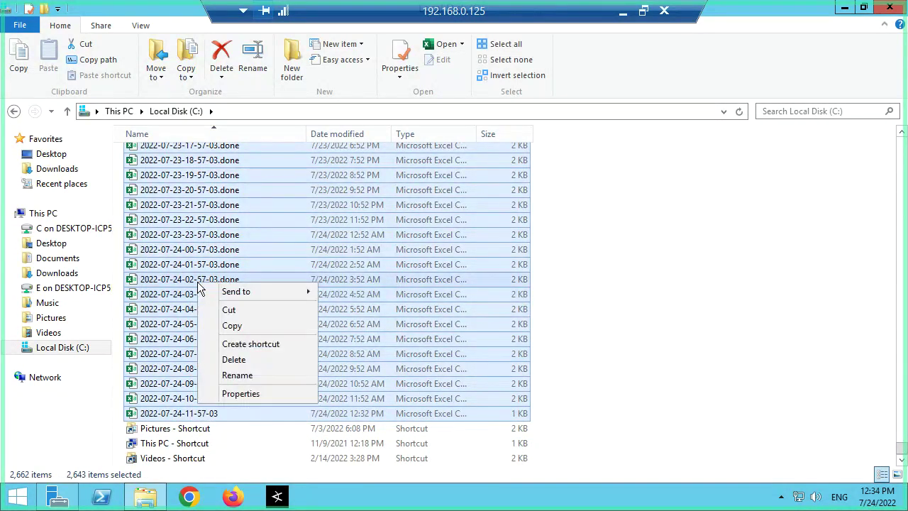
pyautogui.click(231, 360)
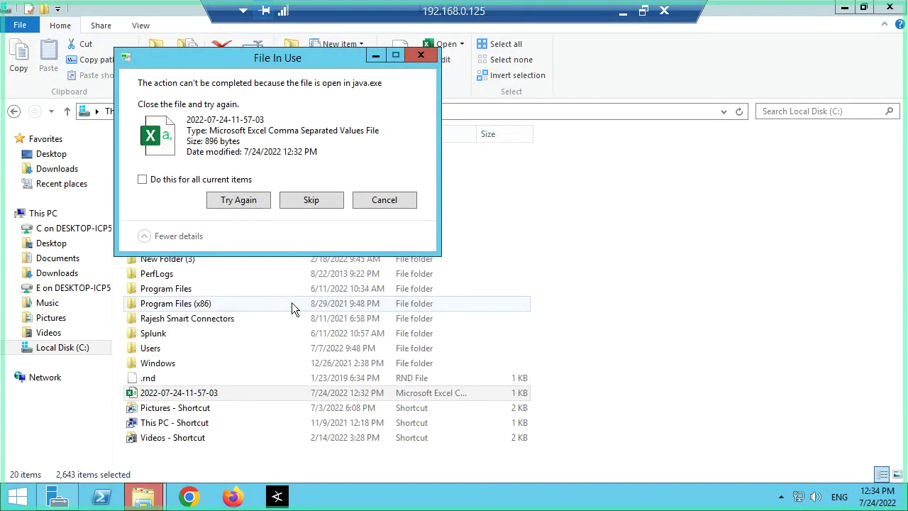
pyautogui.click(325, 199)
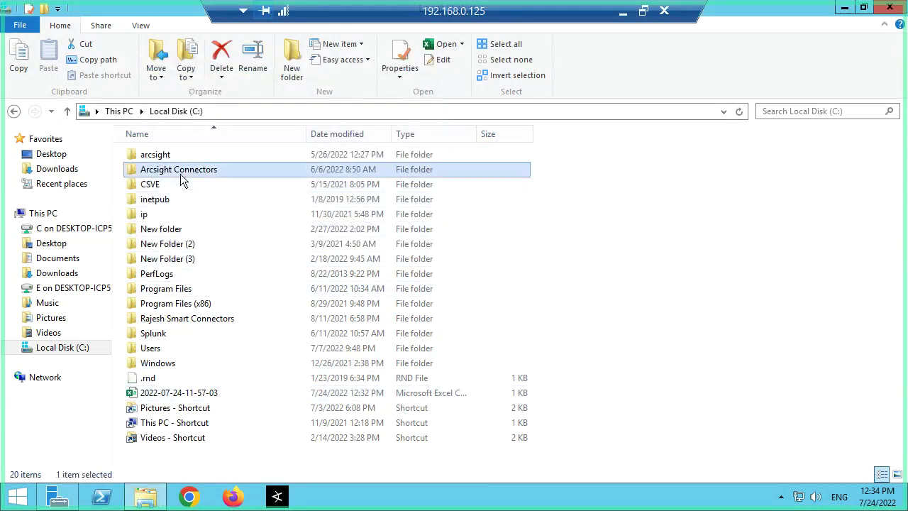
# Step: Open Arcsight Connectors\Syslog_514 to inspect it, then return to Arcsight Connectors
pyautogui.doubleClick(180, 172)
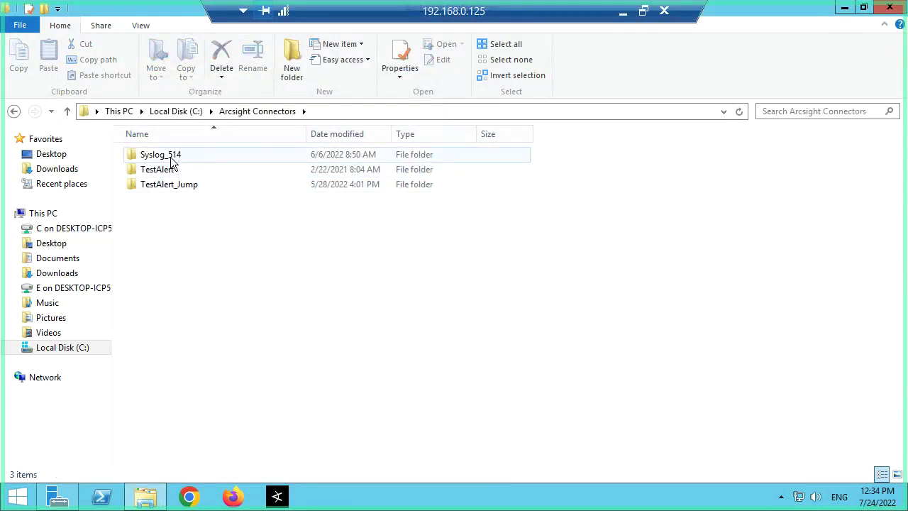
pyautogui.doubleClick(171, 156)
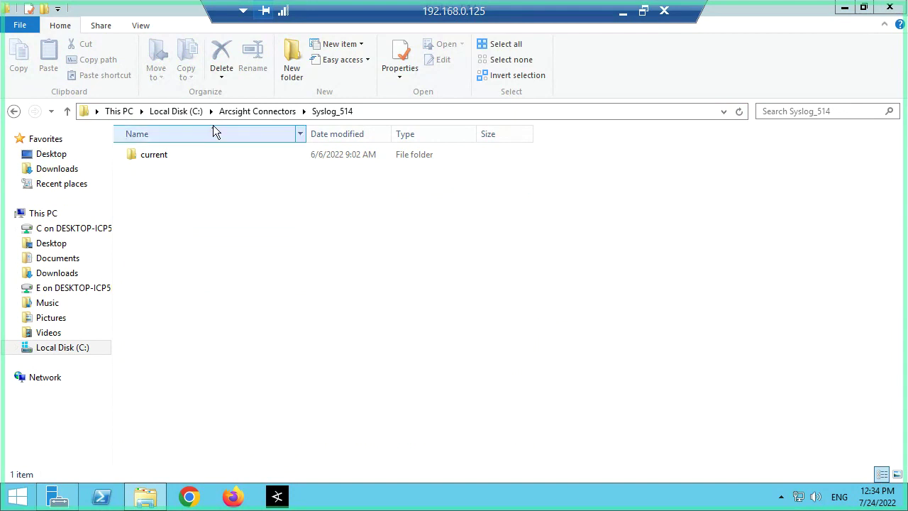
pyautogui.click(267, 114)
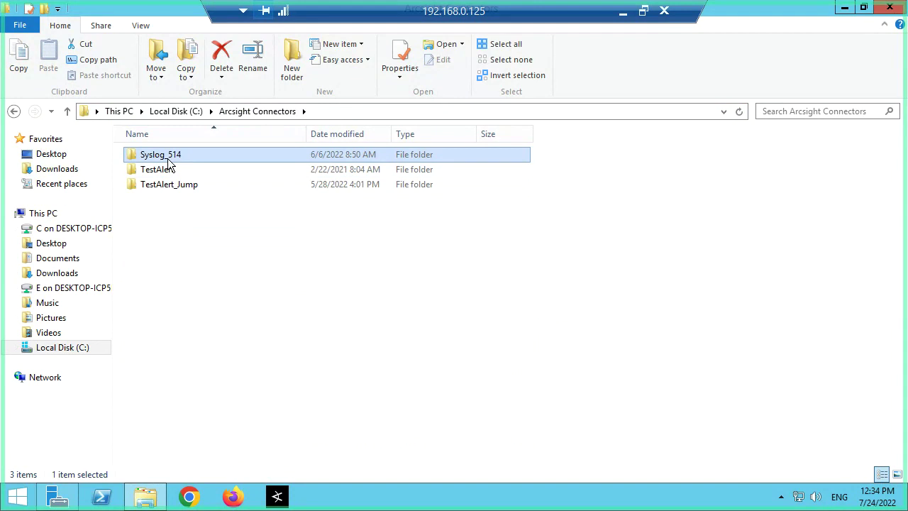
# Step: Search the system for 'services' and launch the Services manager
pyautogui.rightClick(29, 491)
pyautogui.click(74, 438)
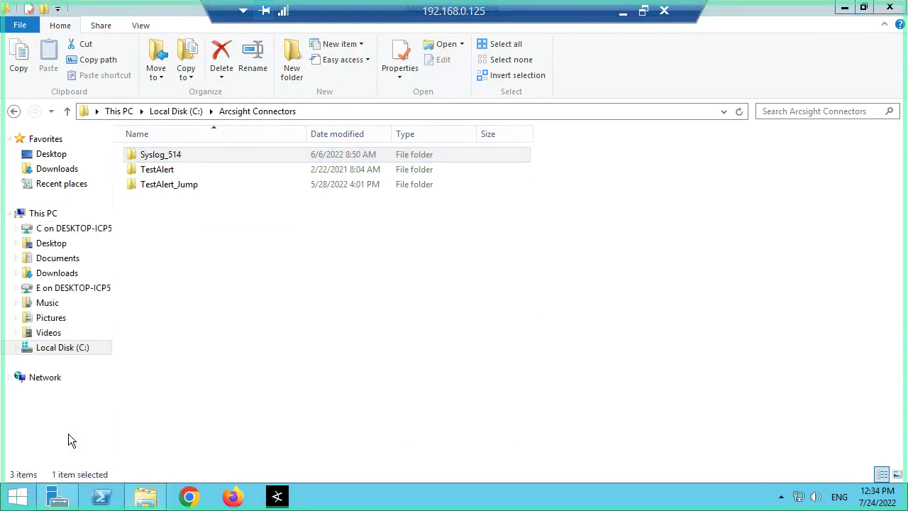
pyautogui.write('serv')
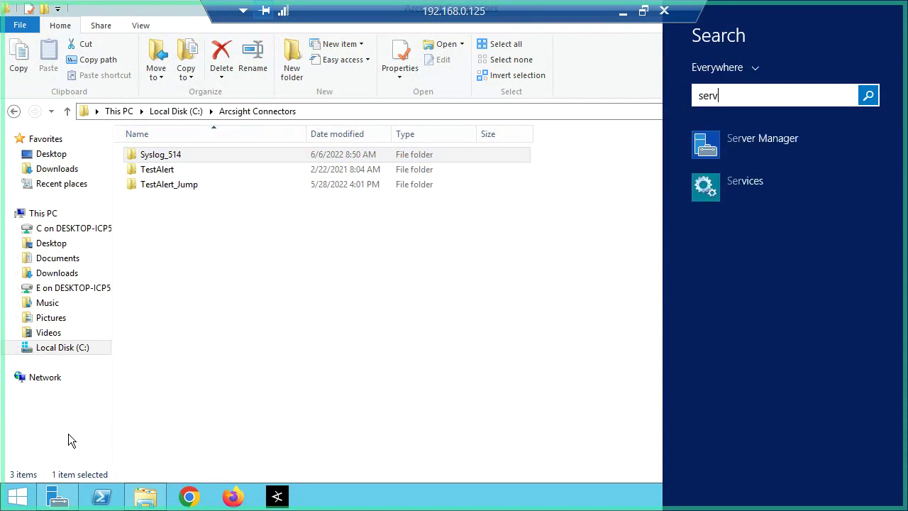
pyautogui.write('ices')
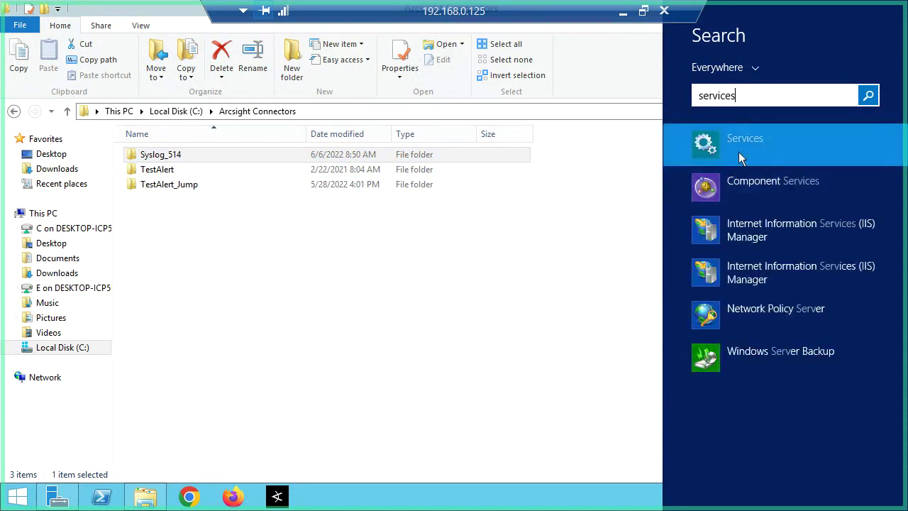
pyautogui.click(738, 152)
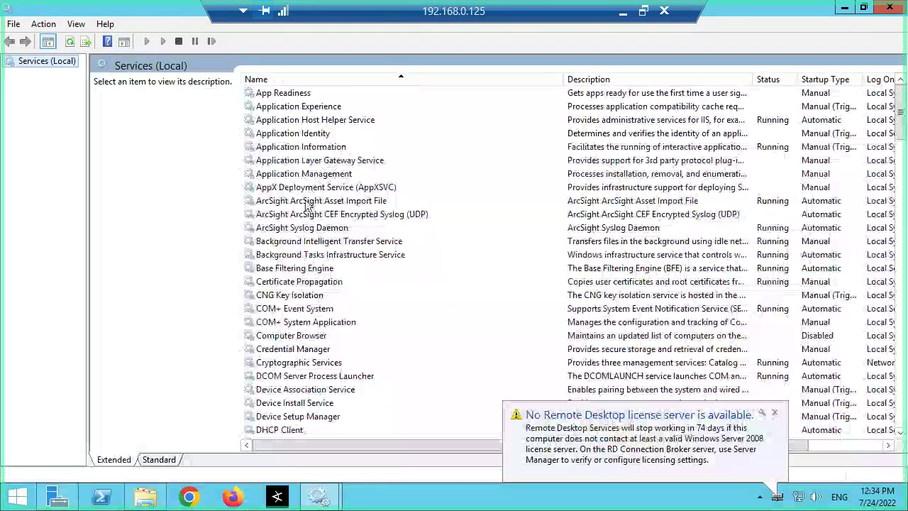
# Step: Stop the ArcSight Syslog Daemon service, then minimize the Services window
pyautogui.click(299, 203)
pyautogui.click(301, 215)
pyautogui.click(306, 228)
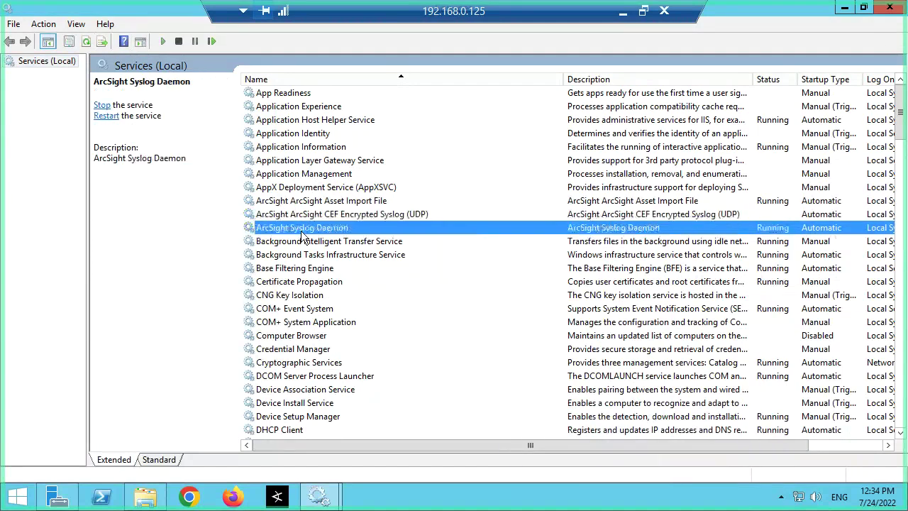
pyautogui.rightClick(401, 227)
pyautogui.click(447, 252)
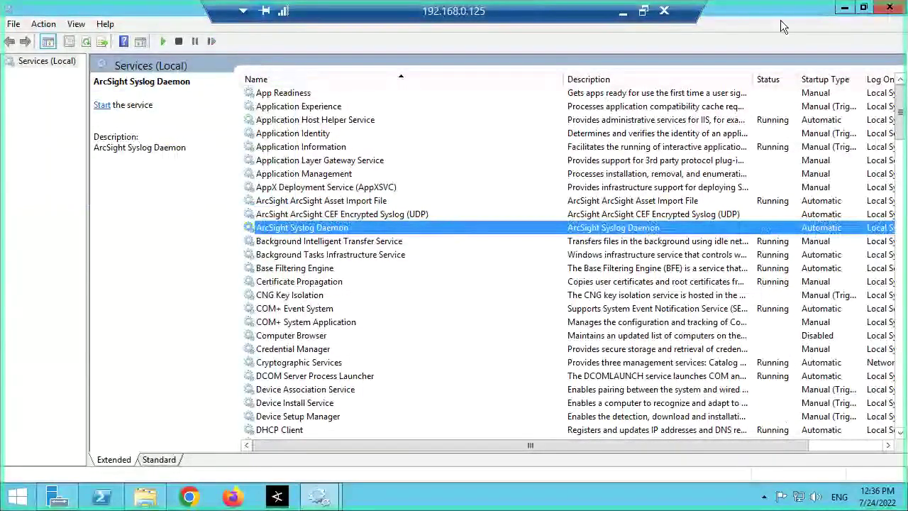
pyautogui.click(844, 10)
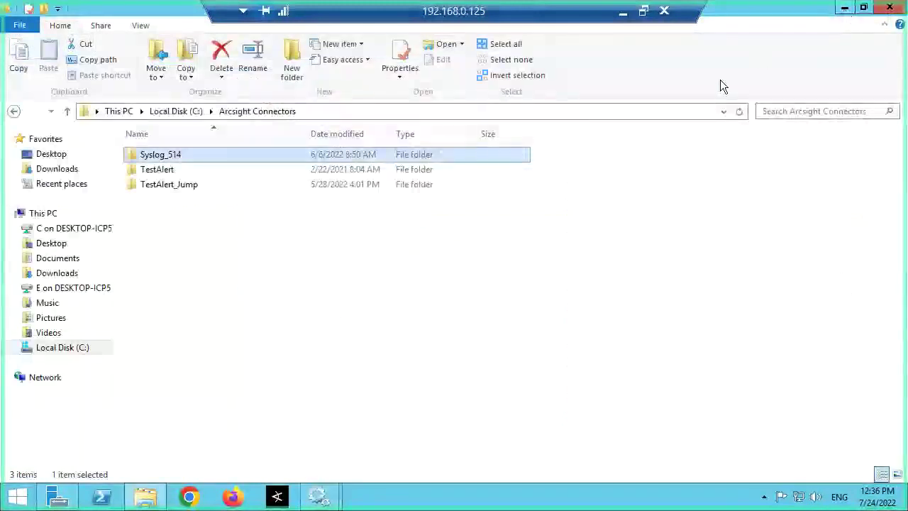
# Step: Run Syslog_514\current\bin\runagentsetup as administrator
pyautogui.doubleClick(168, 156)
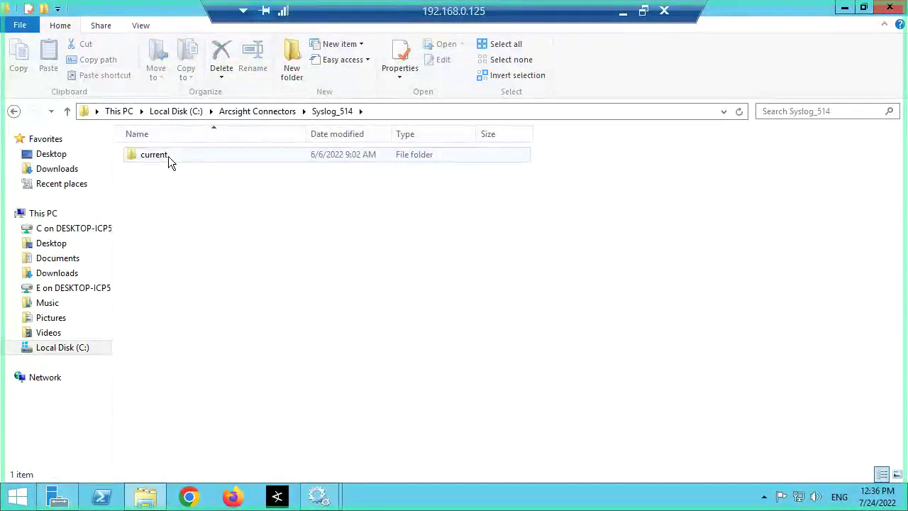
pyautogui.doubleClick(169, 156)
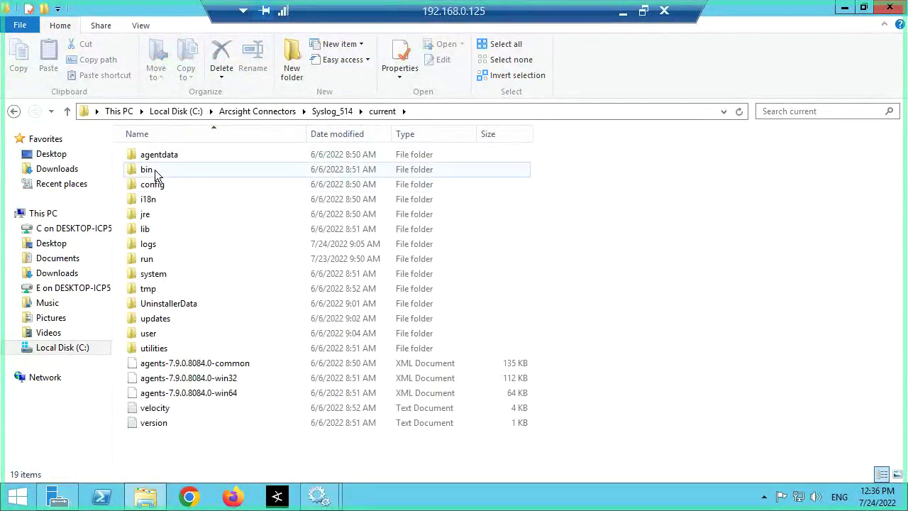
pyautogui.doubleClick(159, 169)
pyautogui.rightClick(162, 276)
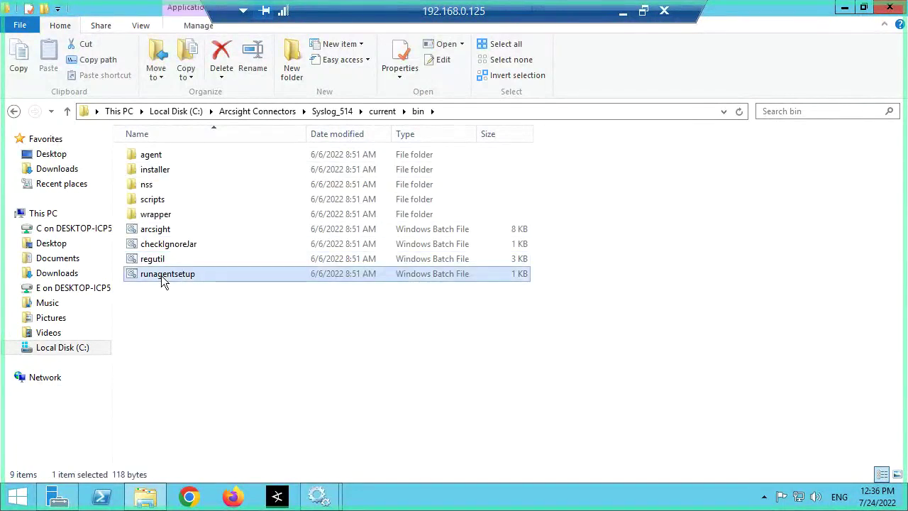
pyautogui.click(209, 332)
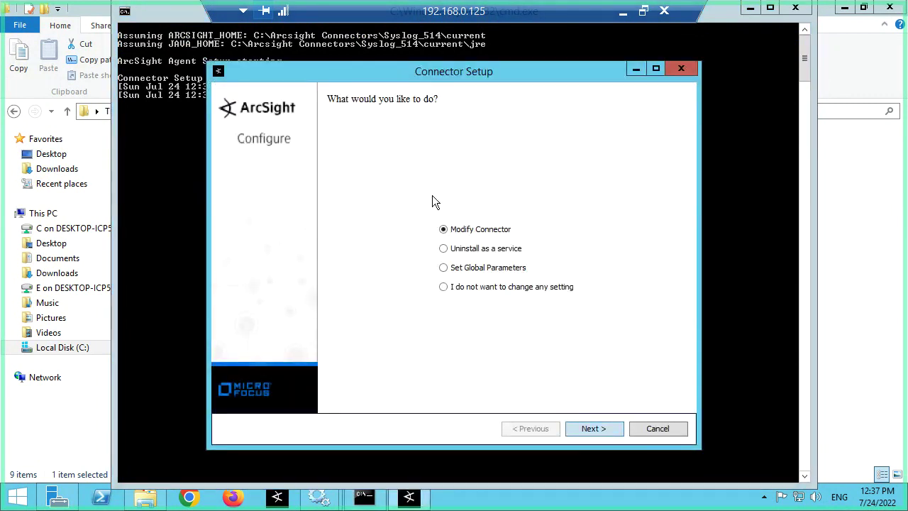
# Step: Uninstall the Syslog_514 connector service in the setup wizard and exit the wizard
pyautogui.click(443, 249)
pyautogui.click(598, 426)
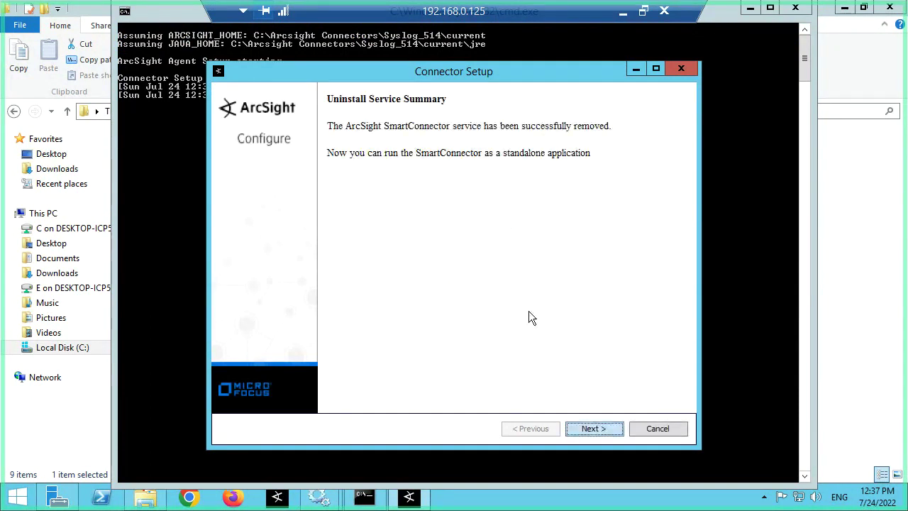
pyautogui.click(610, 431)
pyautogui.click(501, 269)
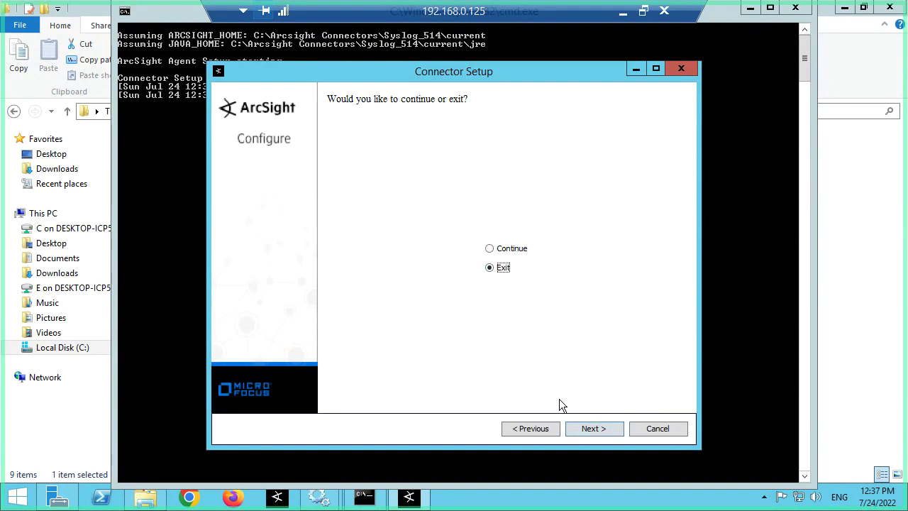
pyautogui.click(595, 429)
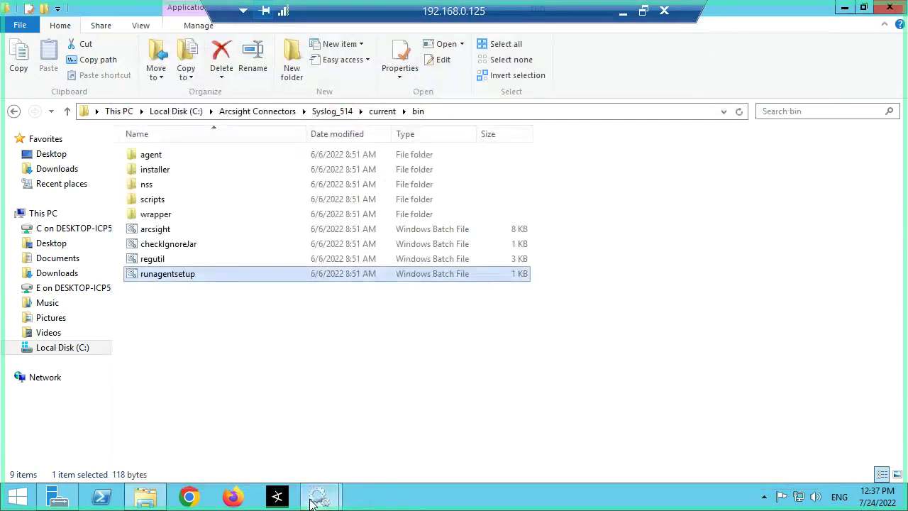
# Step: Refresh Services to confirm ArcSight Syslog Daemon is gone, then minimize the window
pyautogui.click(317, 497)
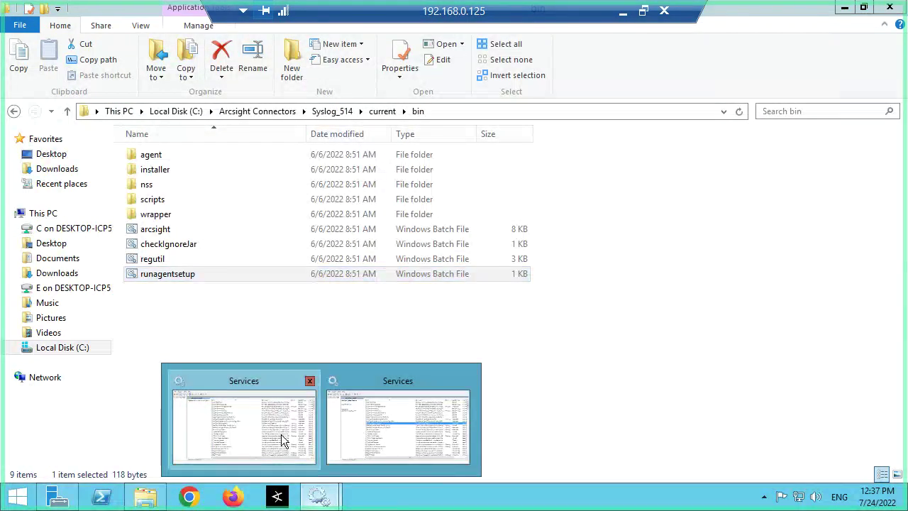
pyautogui.click(281, 434)
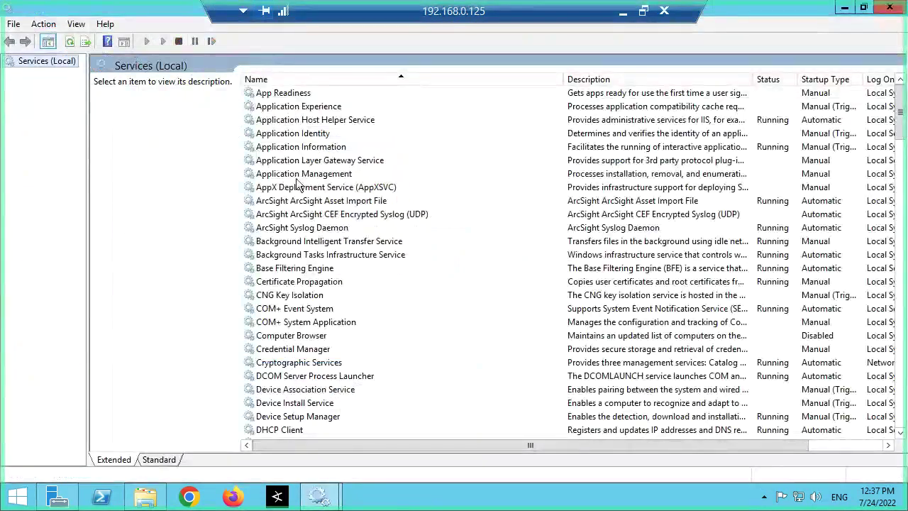
pyautogui.click(330, 227)
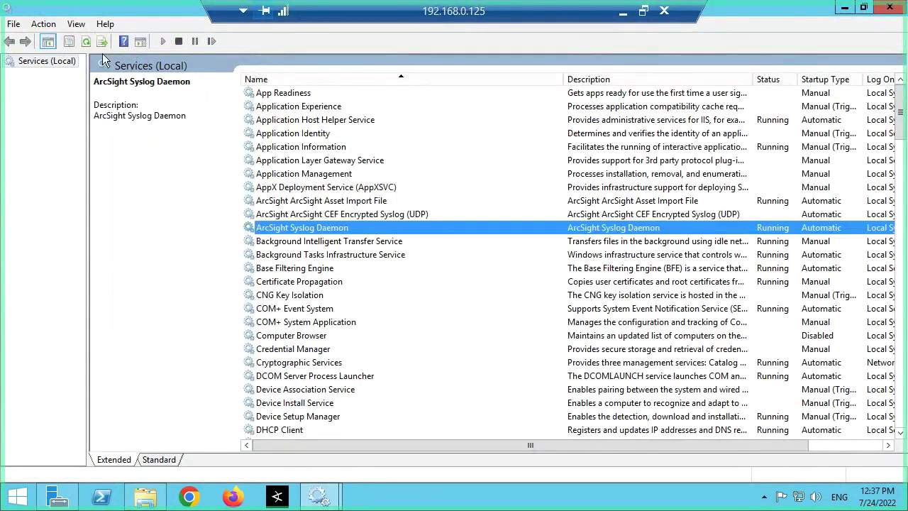
pyautogui.click(86, 41)
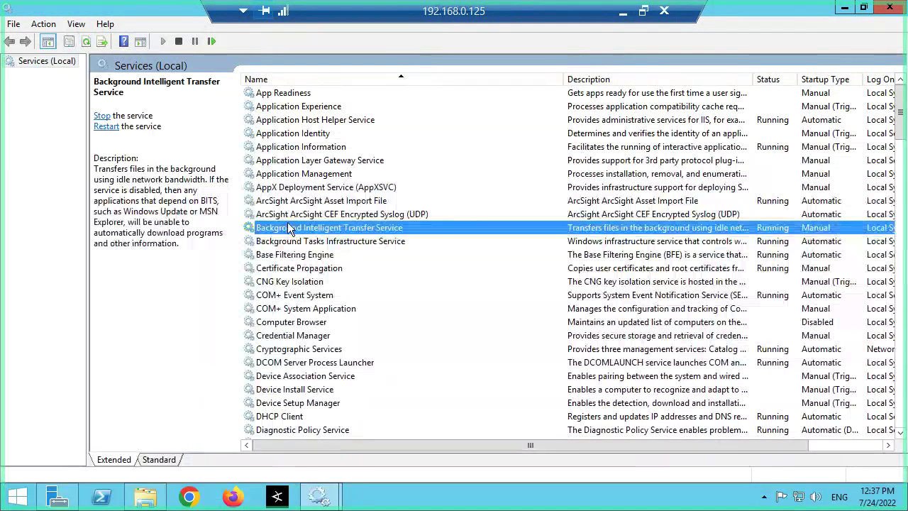
pyautogui.click(845, 7)
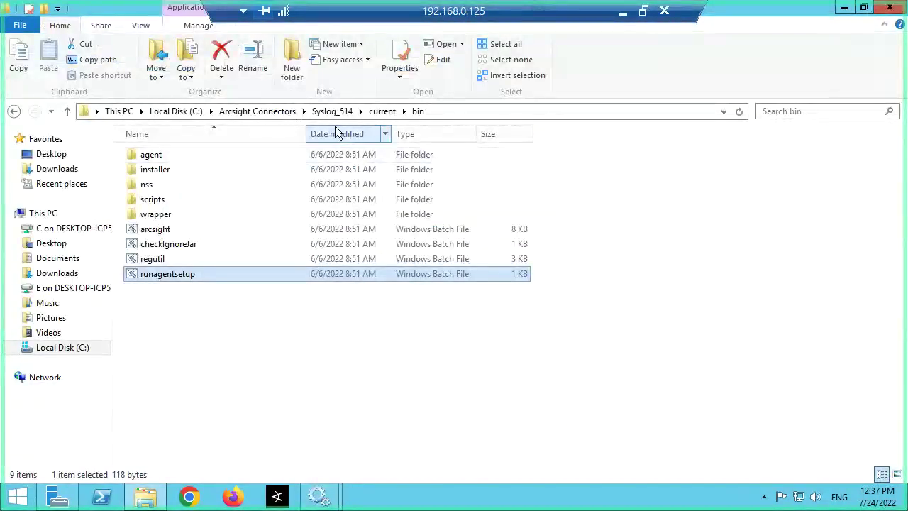
# Step: Run Uninstall_ArcSightAgents from Syslog_514\current\UninstallerData and complete the uninstall
pyautogui.click(382, 111)
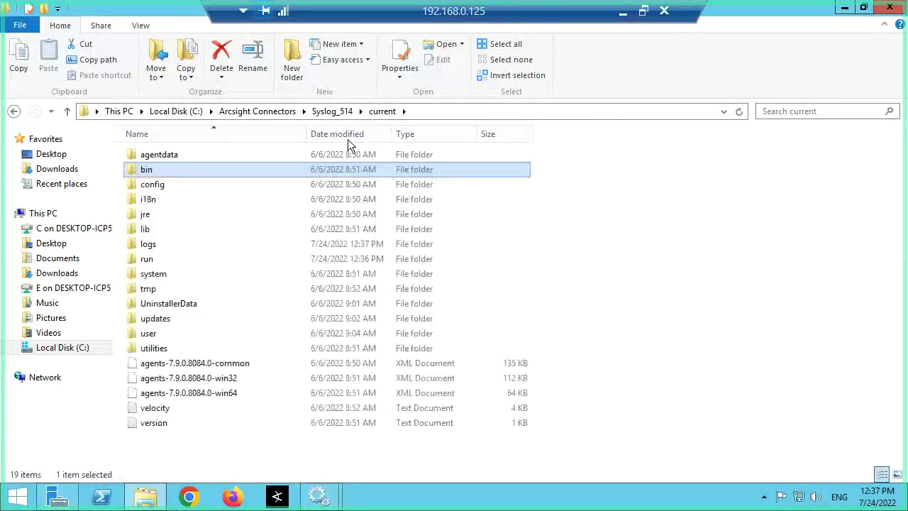
pyautogui.doubleClick(177, 304)
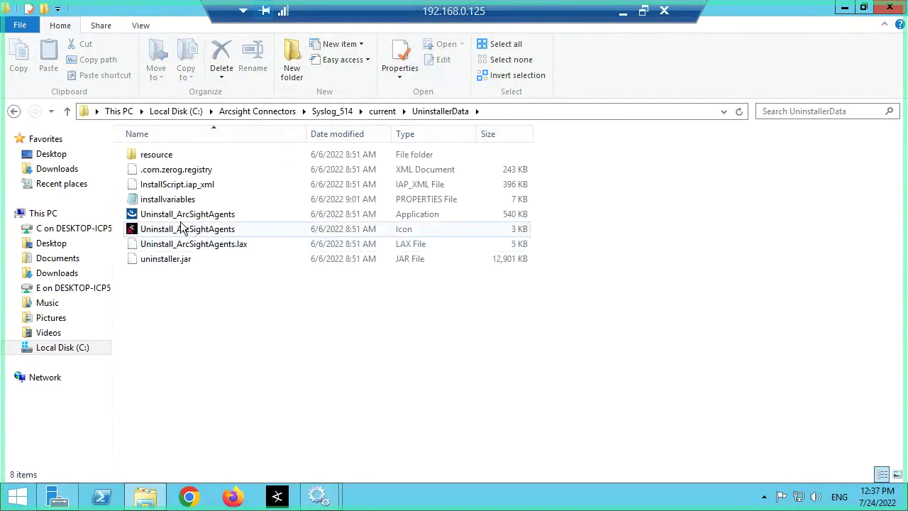
pyautogui.click(182, 215)
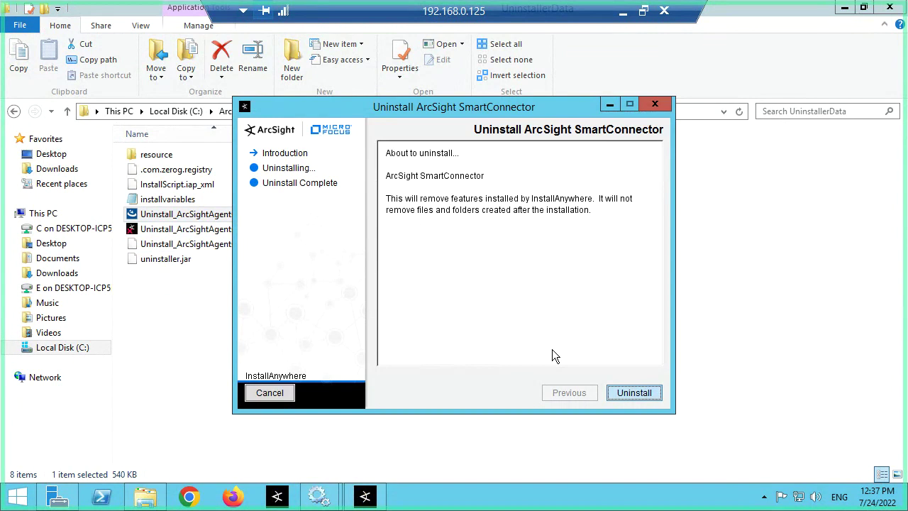
pyautogui.click(628, 394)
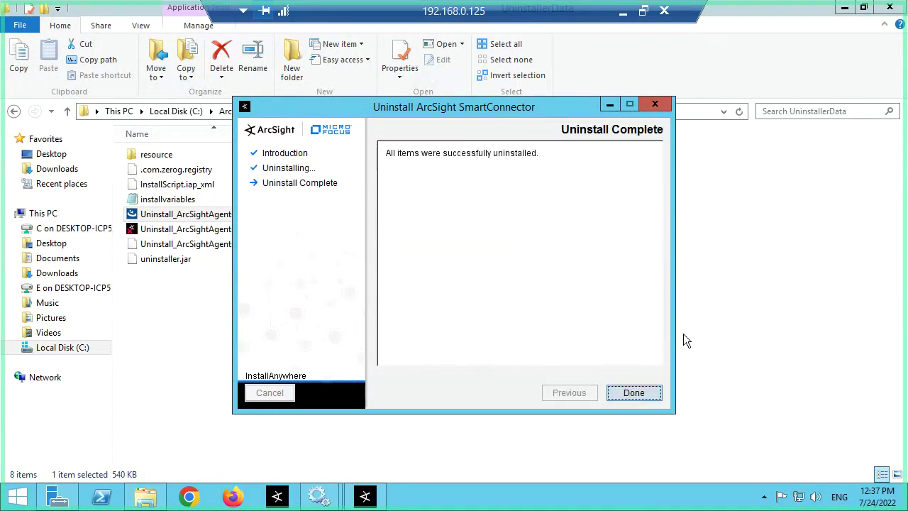
pyautogui.click(633, 393)
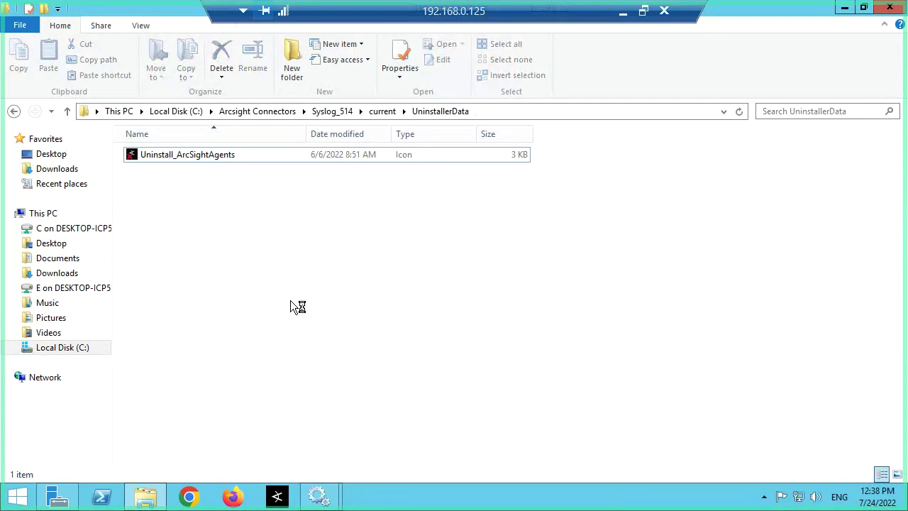
# Step: Delete the Syslog_514 folder from Arcsight Connectors, then minimize Explorer and move Server Manager left
pyautogui.click(375, 116)
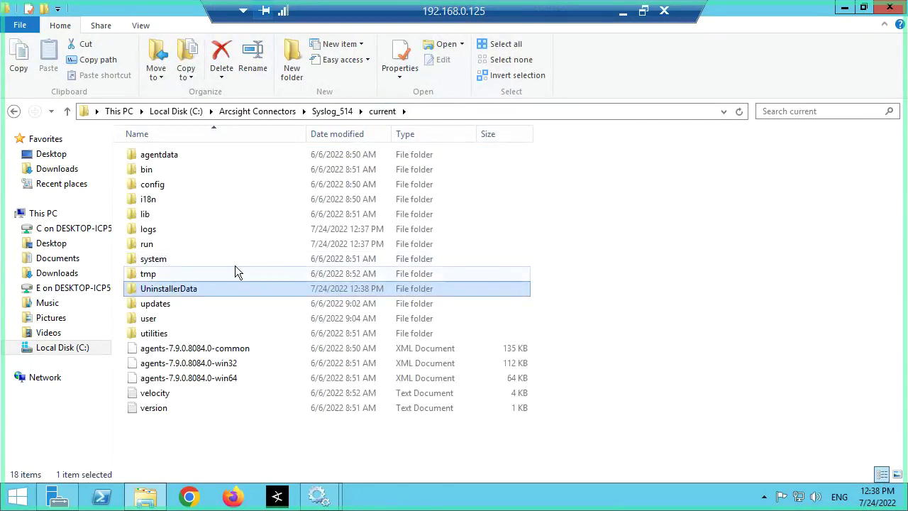
pyautogui.click(333, 113)
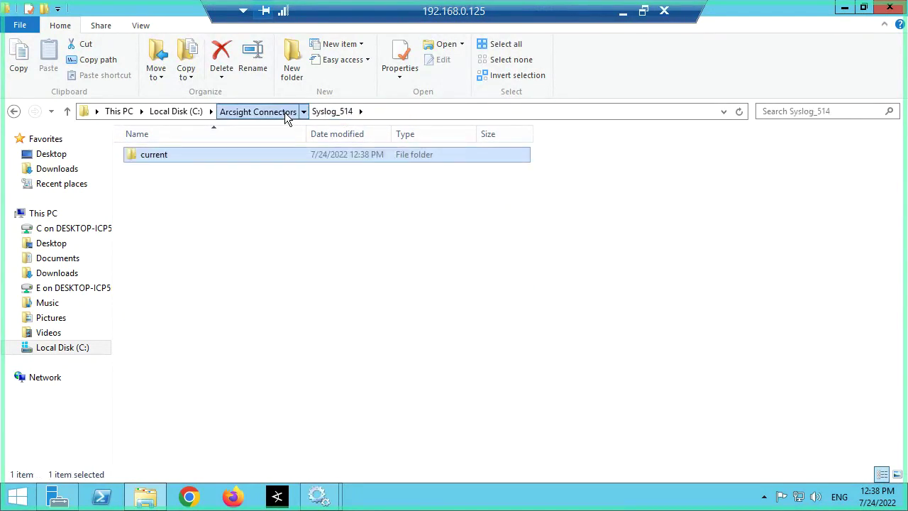
pyautogui.click(285, 112)
pyautogui.rightClick(197, 157)
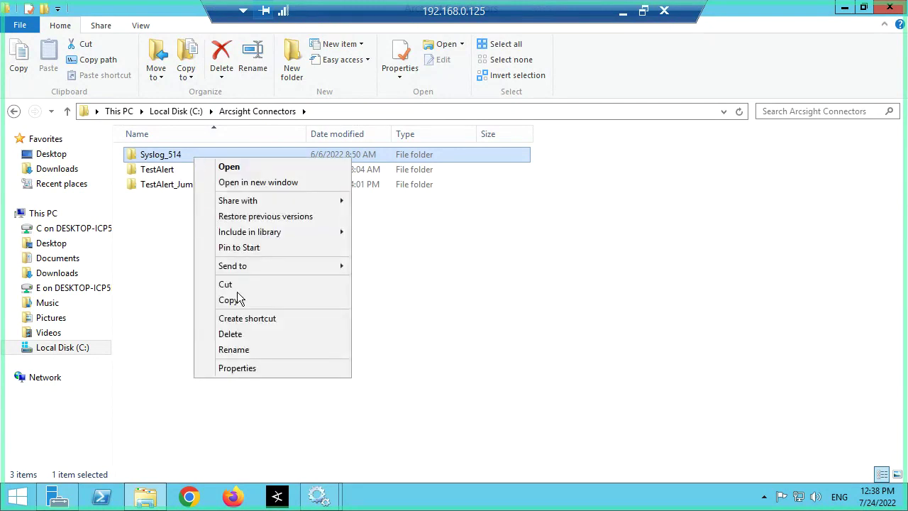
pyautogui.click(244, 330)
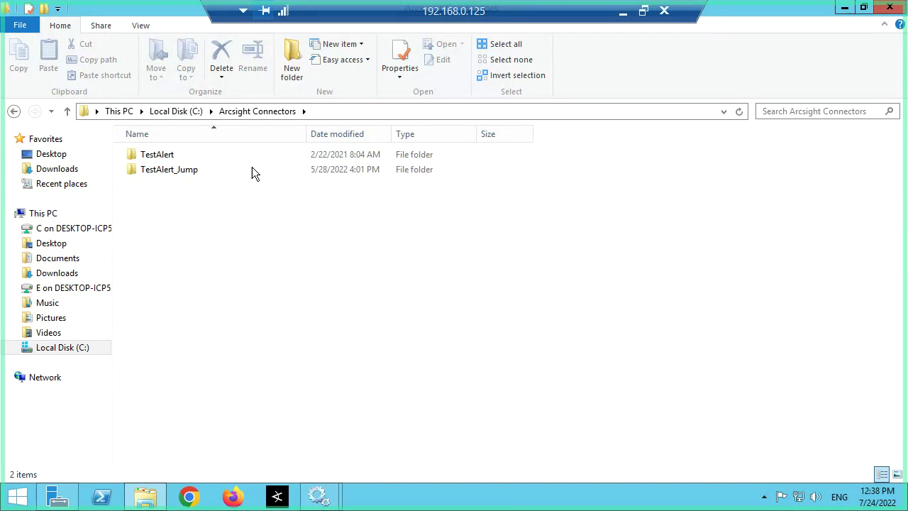
pyautogui.click(845, 10)
pyautogui.moveTo(807, 65); pyautogui.dragTo(649, 60)
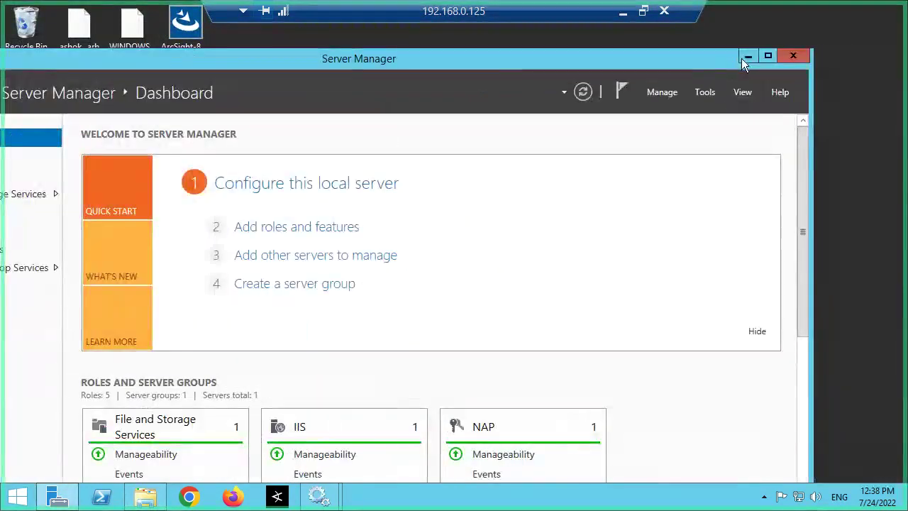
# Step: Launch the ArcSight-7.9.0.8084.0-Connector-Win64 installer on the server desktop, then return to the local desktop
pyautogui.click(746, 57)
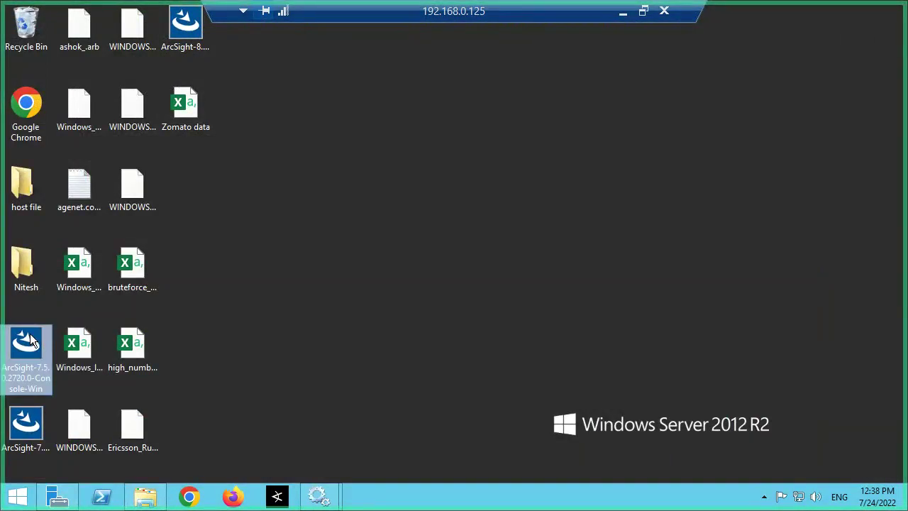
pyautogui.moveTo(40, 413); pyautogui.dragTo(488, 233)
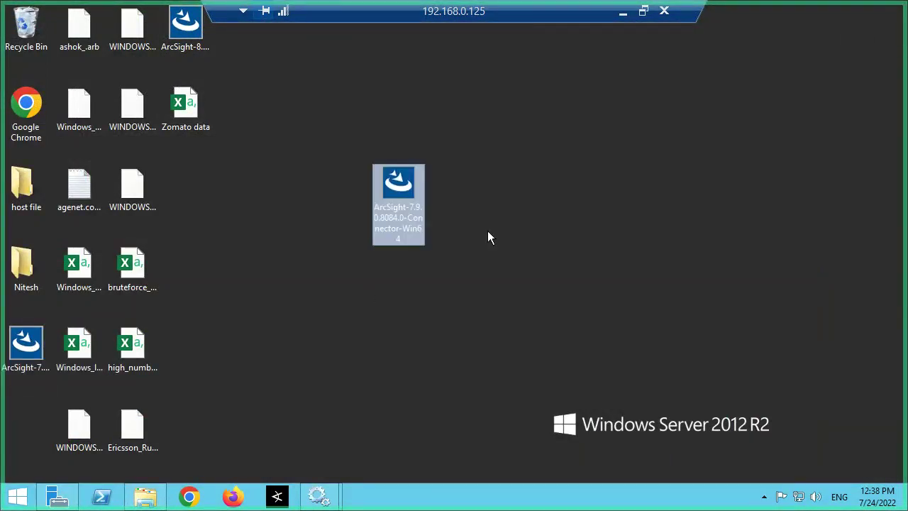
pyautogui.doubleClick(404, 194)
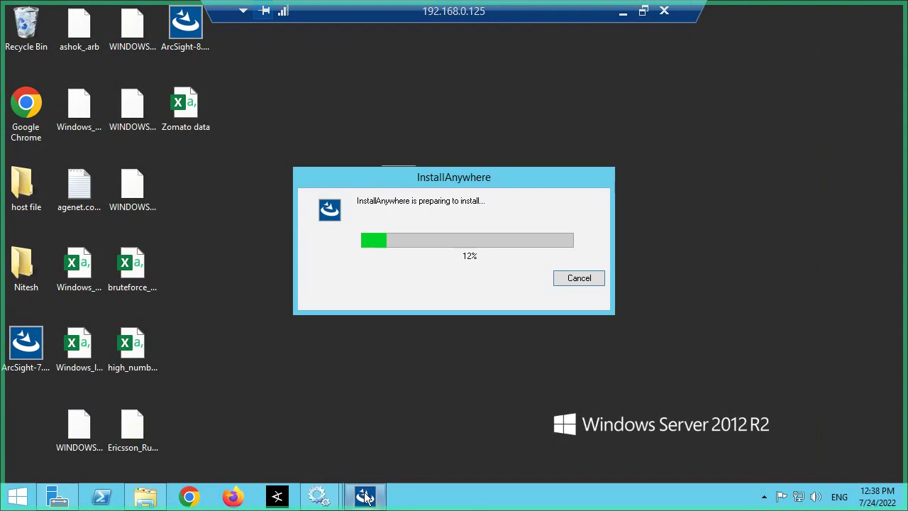
pyautogui.click(623, 17)
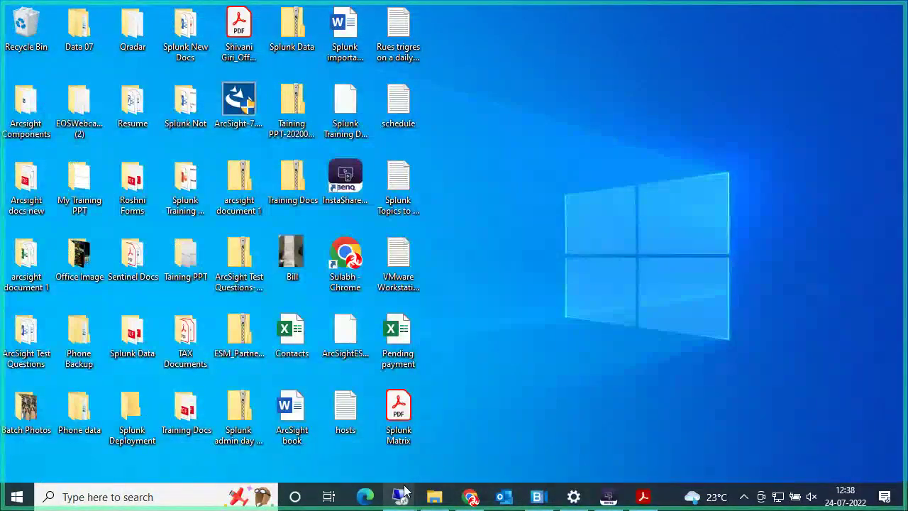
# Step: Restore the 192.168.0.24 remote session and close the installer's Install Complete screen with Done
pyautogui.click(402, 495)
pyautogui.click(332, 430)
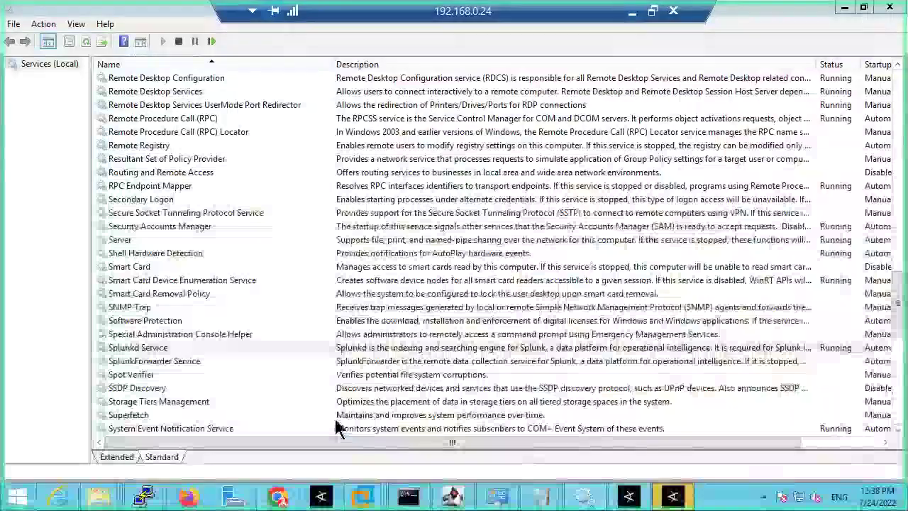
pyautogui.click(672, 494)
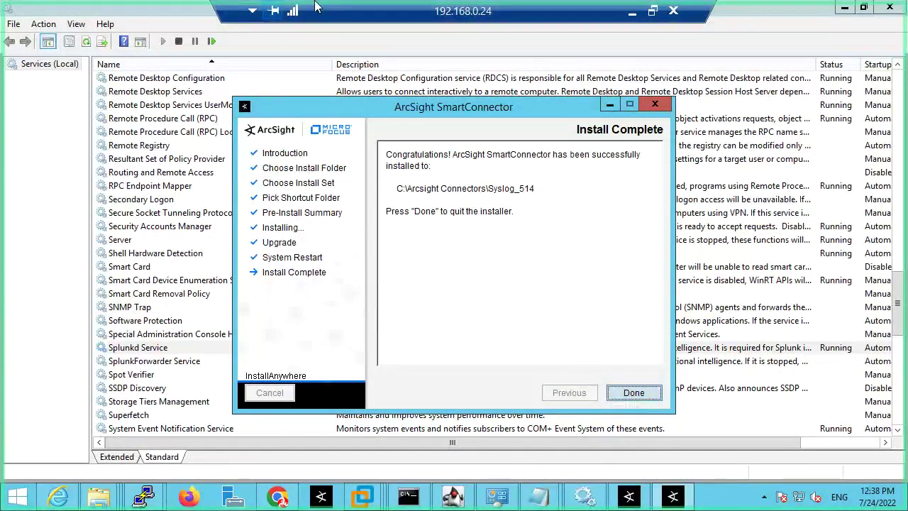
pyautogui.moveTo(462, 16); pyautogui.dragTo(539, 18)
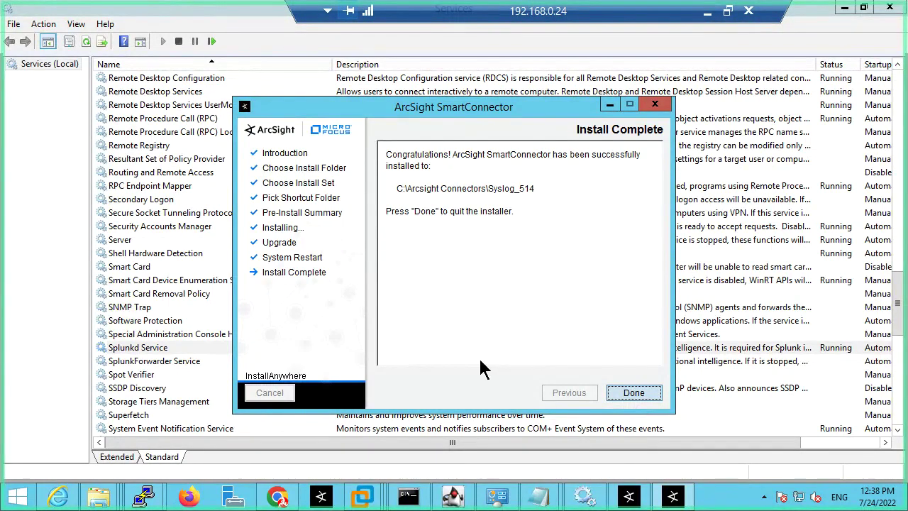
pyautogui.click(634, 395)
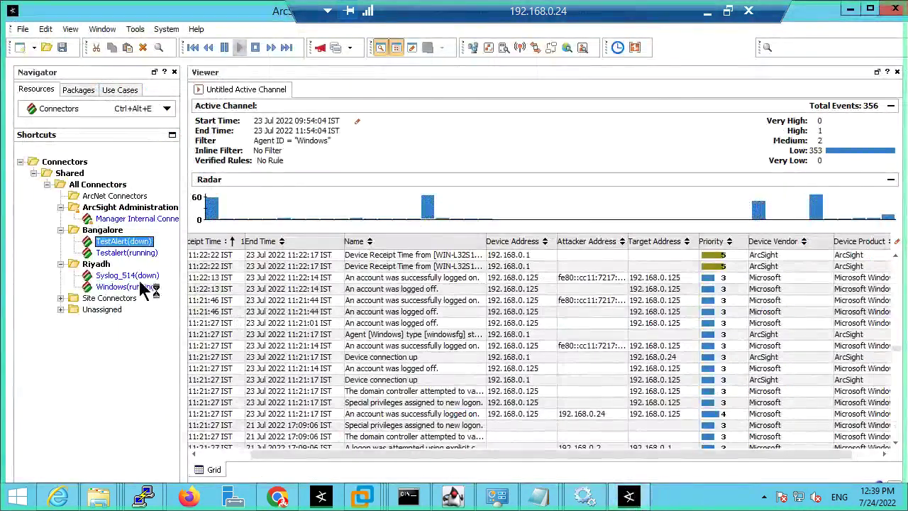
# Step: Start the ArcSight Syslog Daemon service and confirm Syslog_514 shows running under Riyadh
pyautogui.click(131, 275)
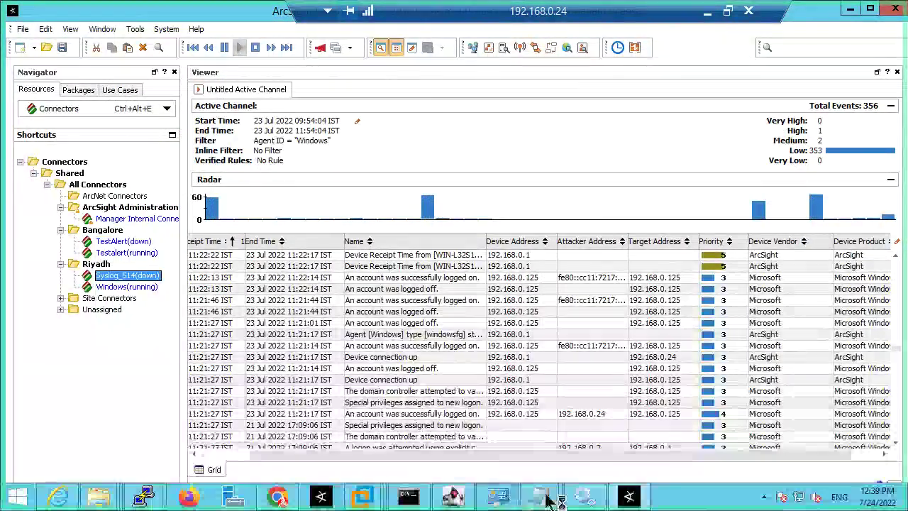
pyautogui.click(584, 495)
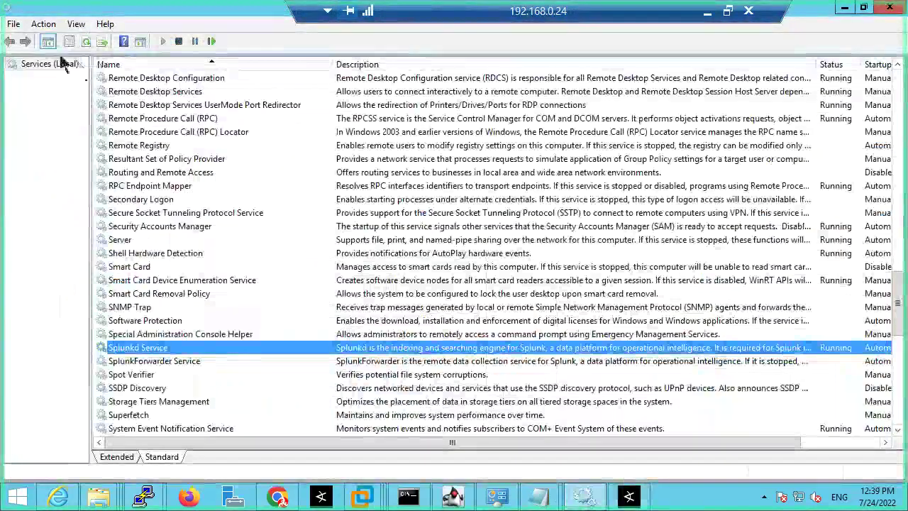
pyautogui.scroll(20, 255, 315)
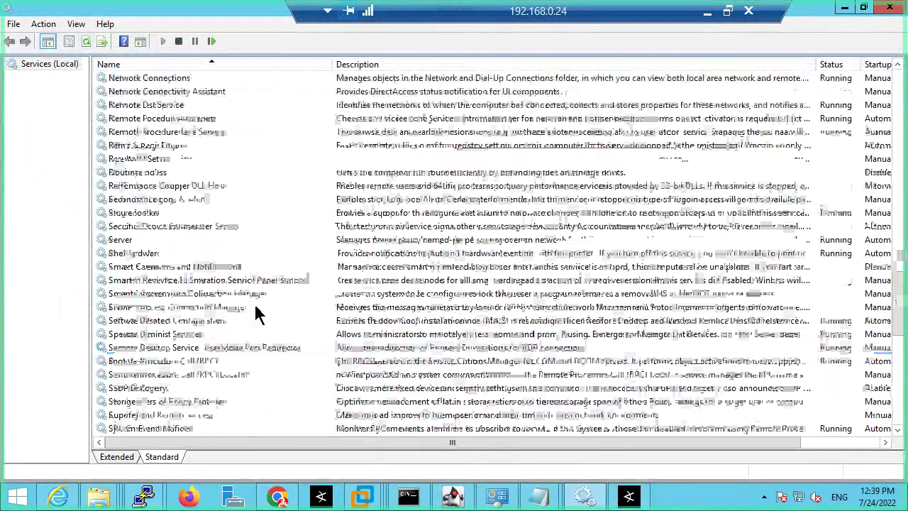
pyautogui.scroll(6, 256, 314)
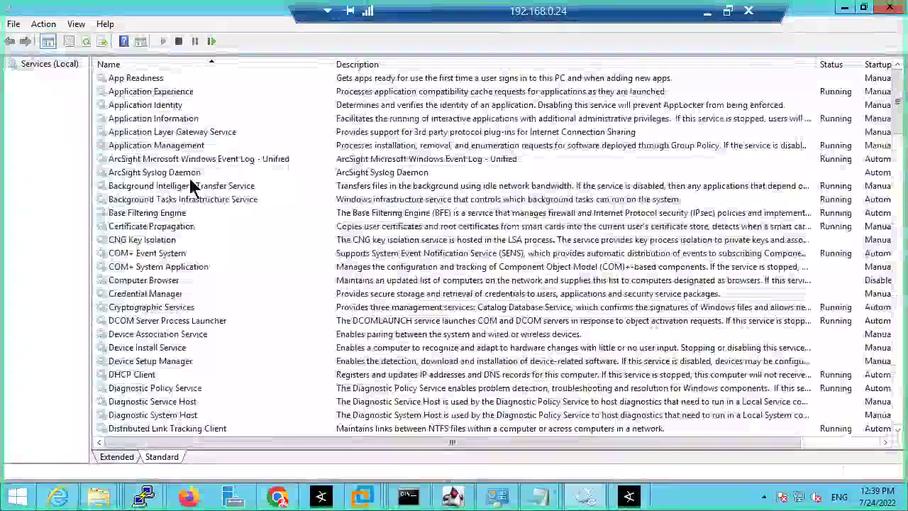
pyautogui.click(188, 177)
pyautogui.rightClick(382, 174)
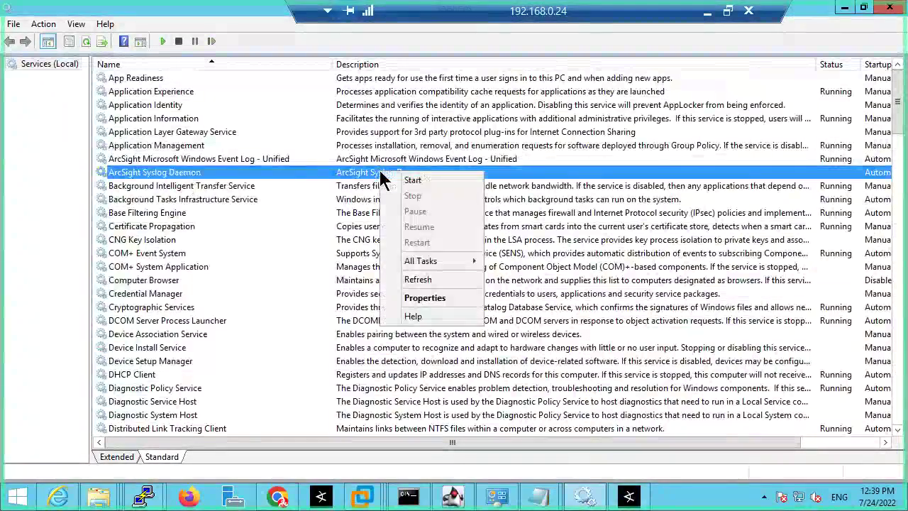
pyautogui.click(413, 181)
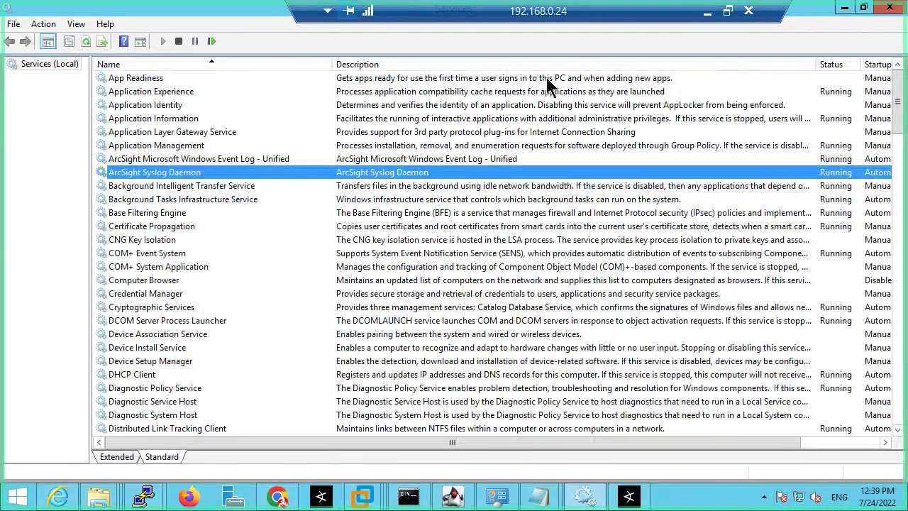
pyautogui.hotkey('alt', 'Tab')
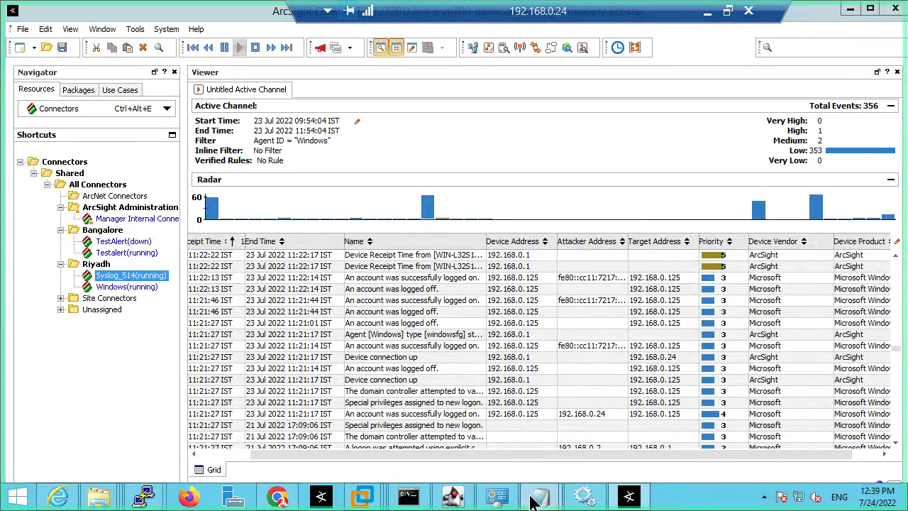
pyautogui.moveTo(538, 494)
pyautogui.click(575, 385)
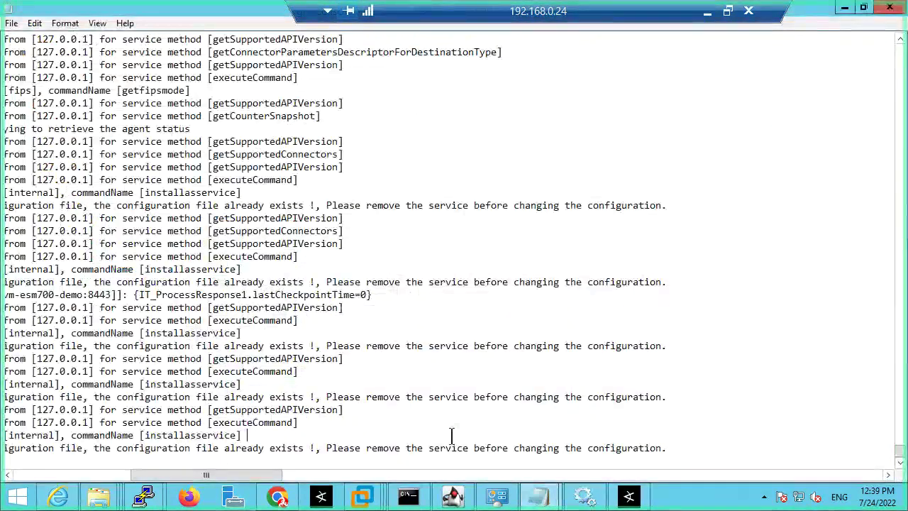
pyautogui.moveTo(360, 447); pyautogui.dragTo(4, 448)
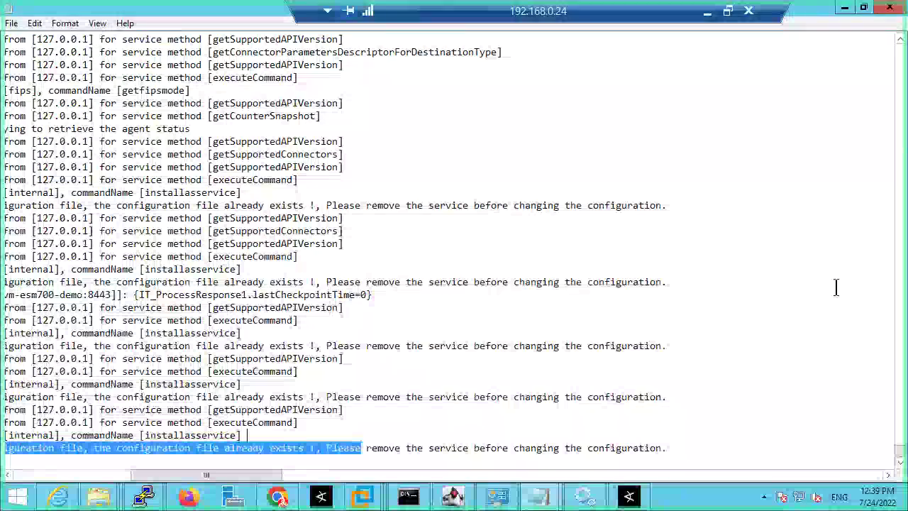
pyautogui.click(890, 9)
pyautogui.moveTo(98, 495)
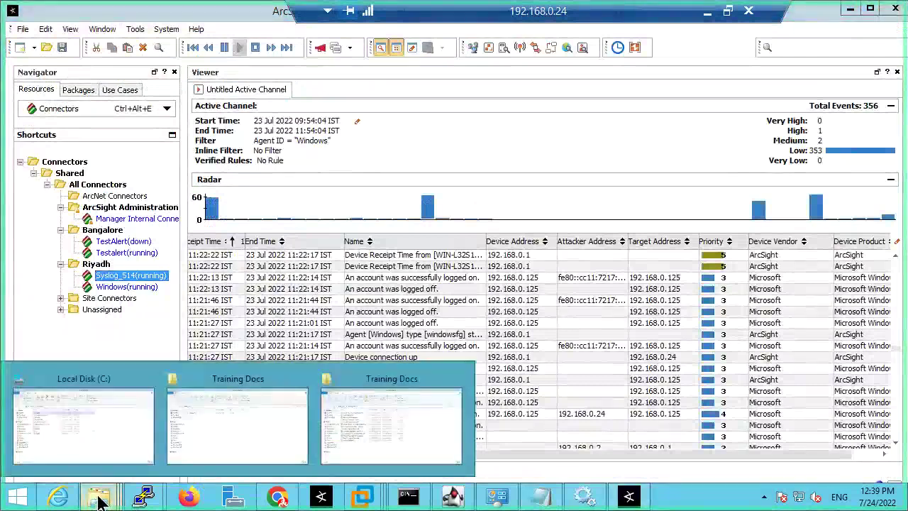
pyautogui.click(137, 371)
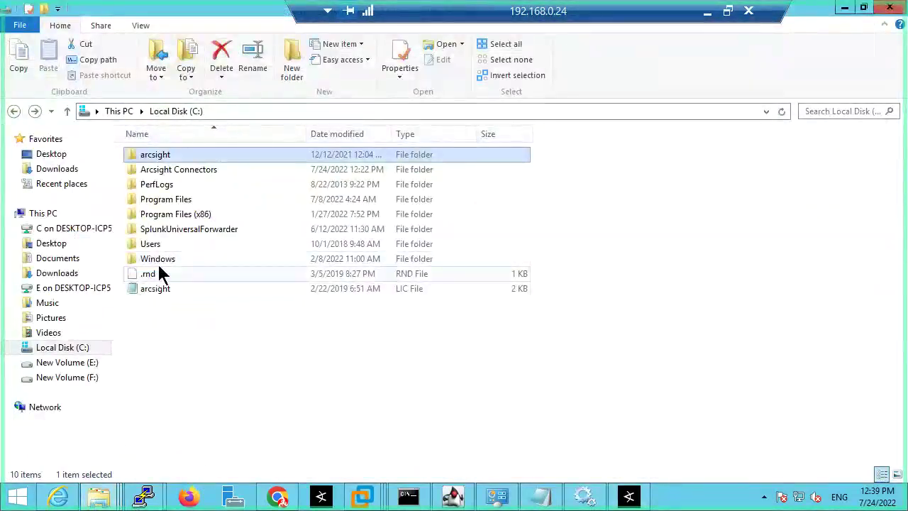
pyautogui.click(98, 489)
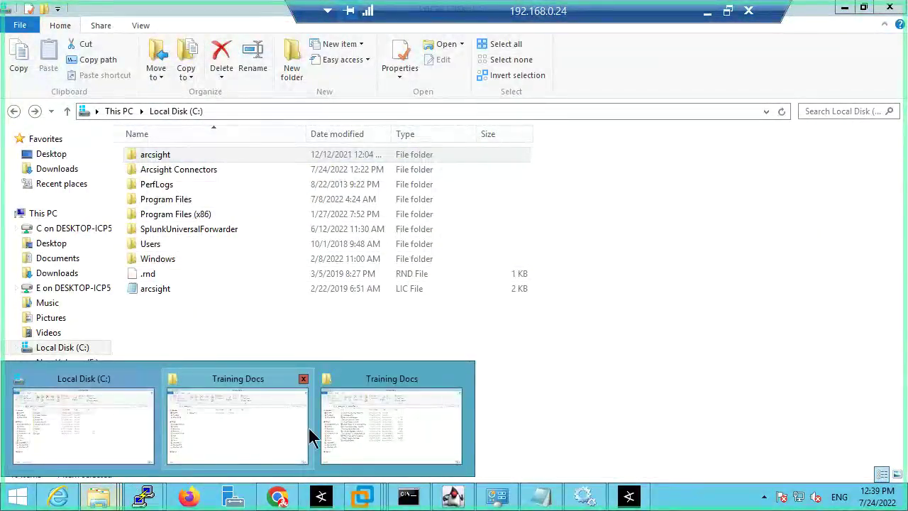
pyautogui.click(502, 344)
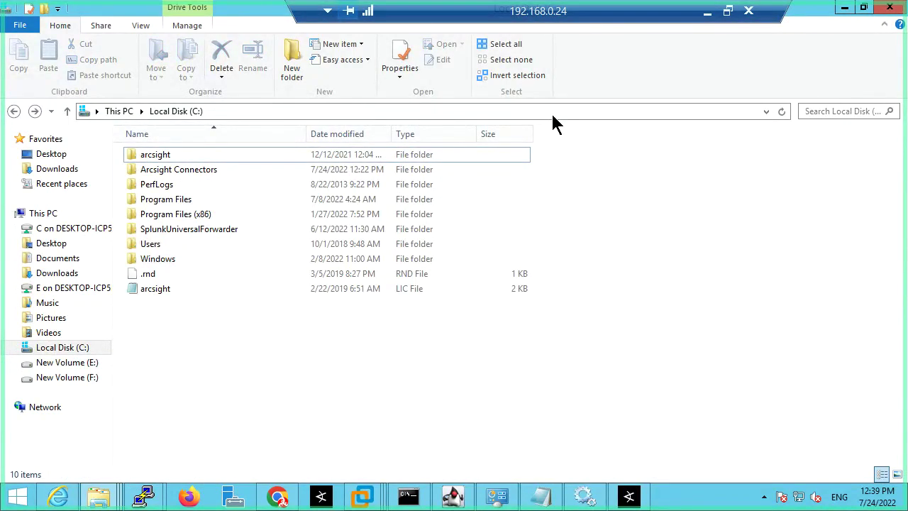
pyautogui.click(629, 495)
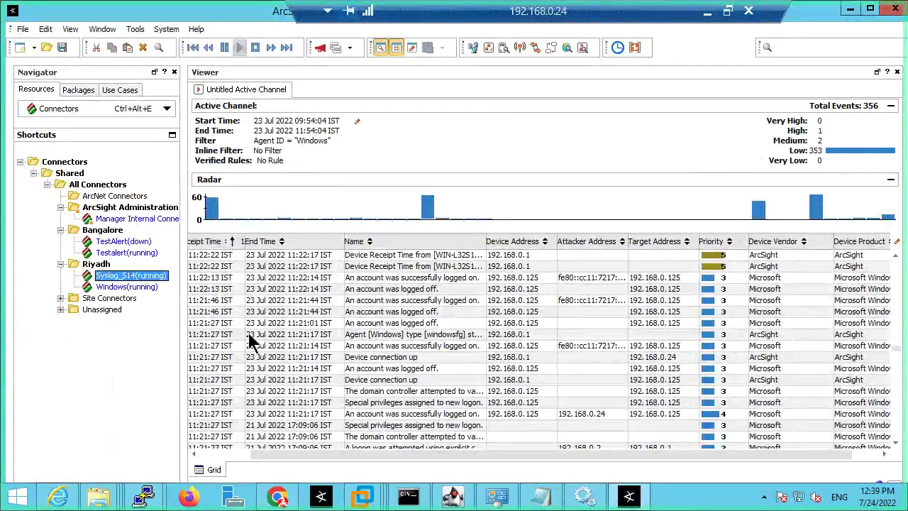
pyautogui.click(126, 286)
pyautogui.click(121, 276)
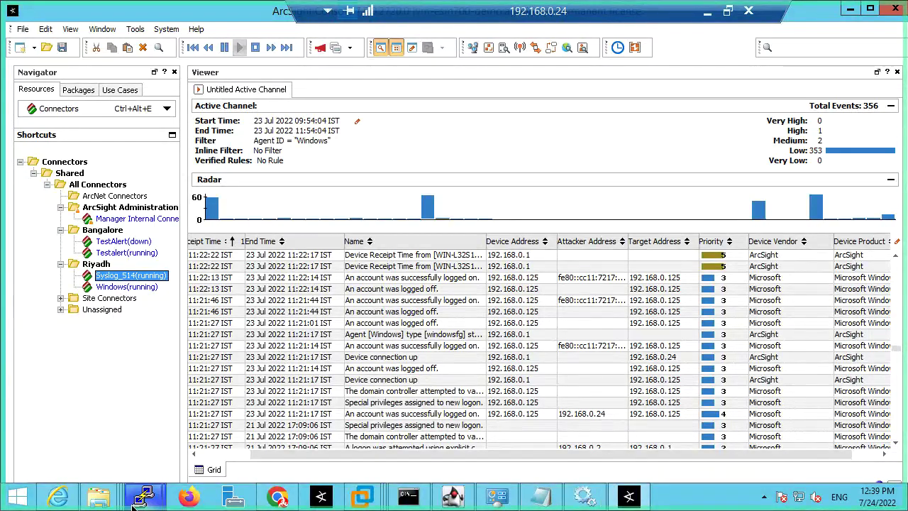
pyautogui.click(99, 497)
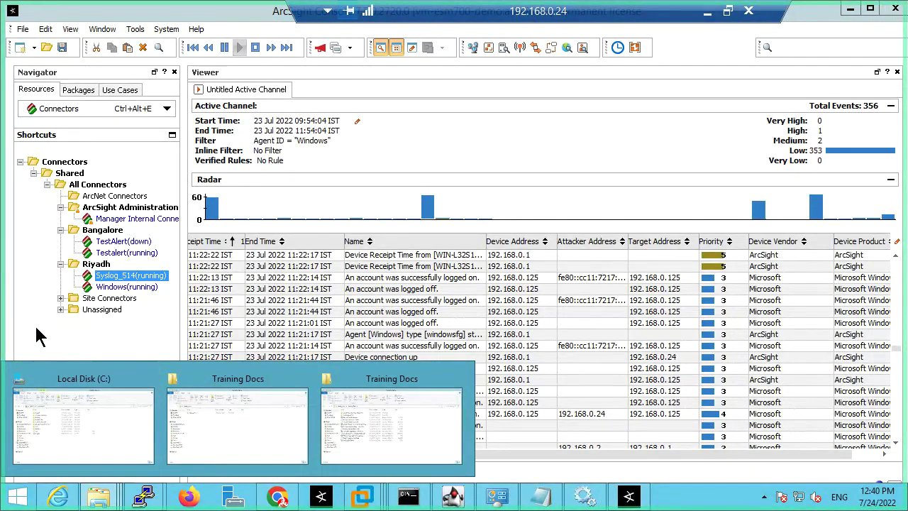
pyautogui.click(39, 338)
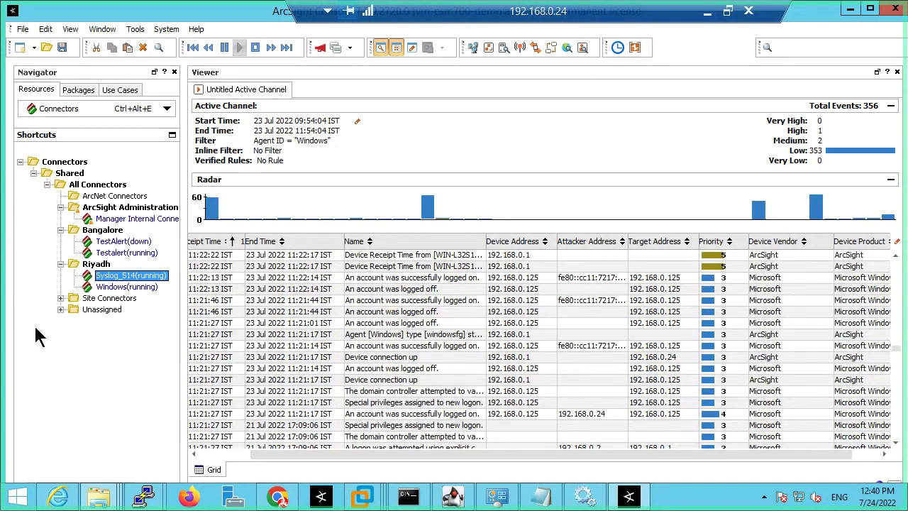
# Step: Run runagentsetup from C:\Arcsight Connectors\Syslog_514\current\bin as administrator
pyautogui.click(851, 9)
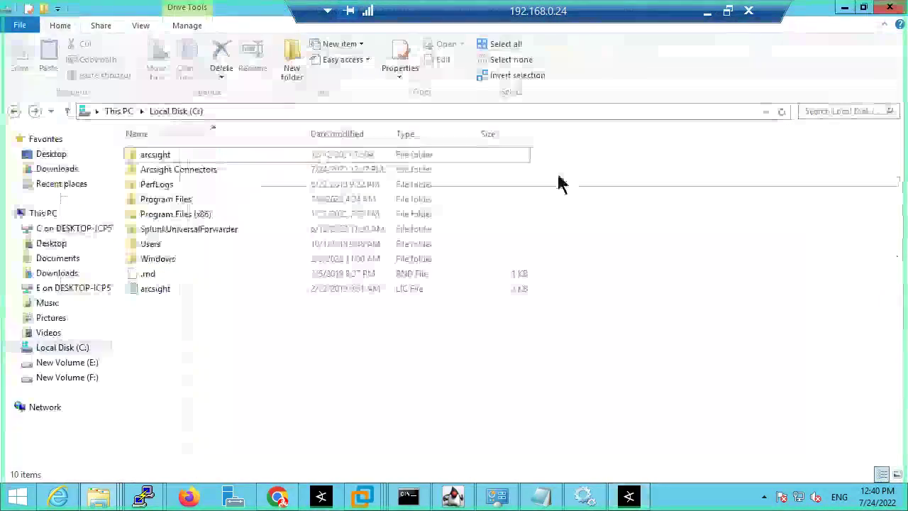
pyautogui.doubleClick(175, 170)
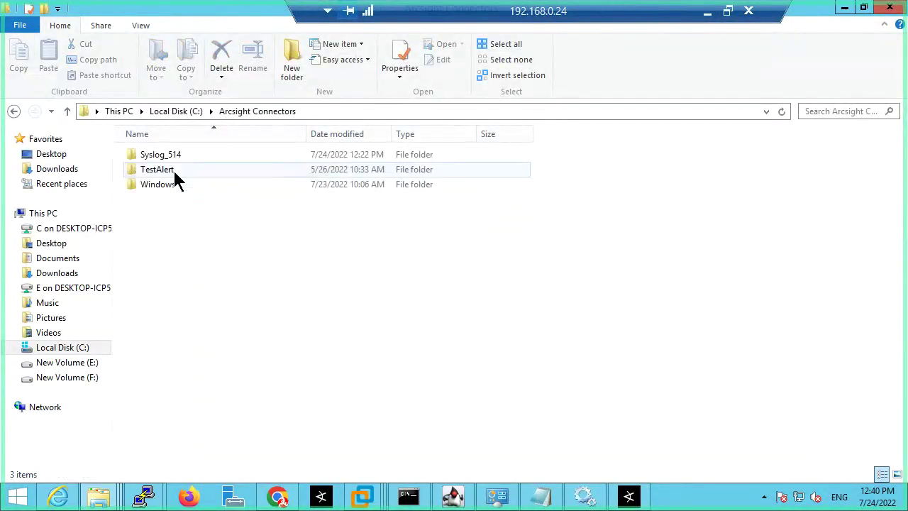
pyautogui.doubleClick(160, 156)
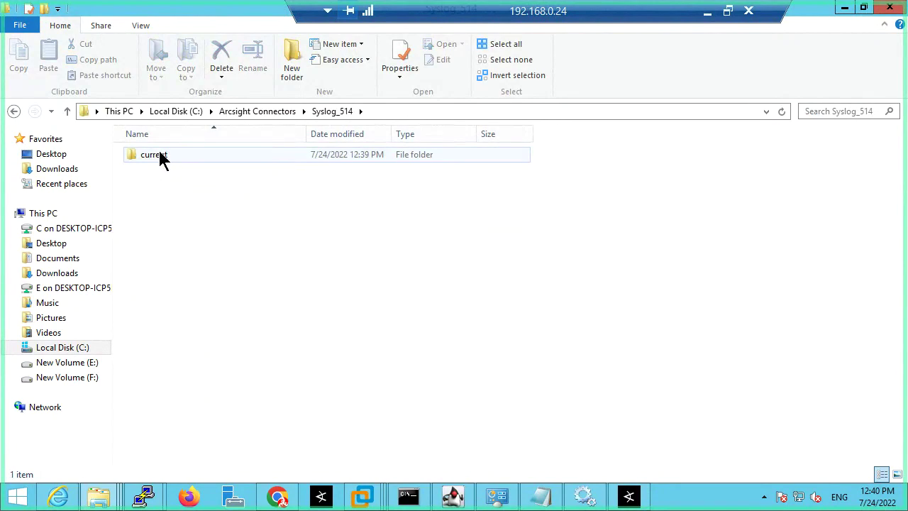
pyautogui.doubleClick(159, 156)
pyautogui.doubleClick(152, 169)
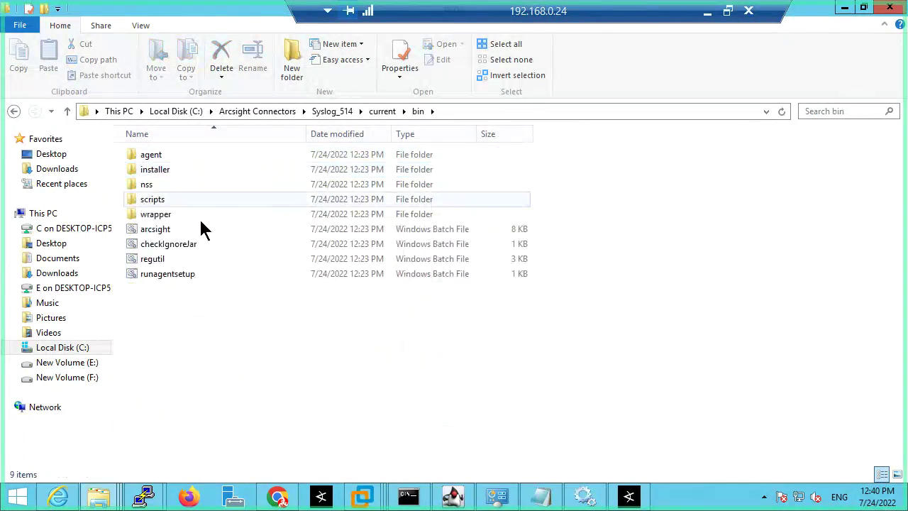
pyautogui.click(167, 271)
pyautogui.rightClick(168, 272)
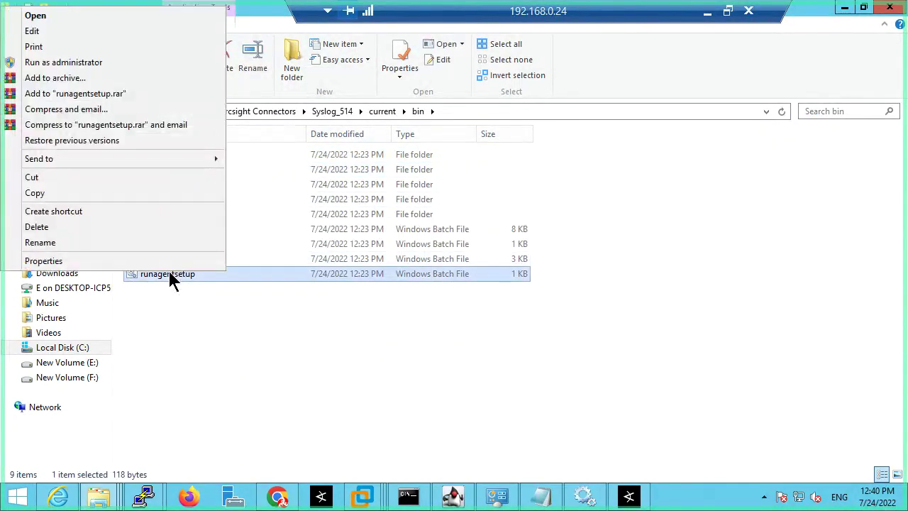
pyautogui.click(64, 64)
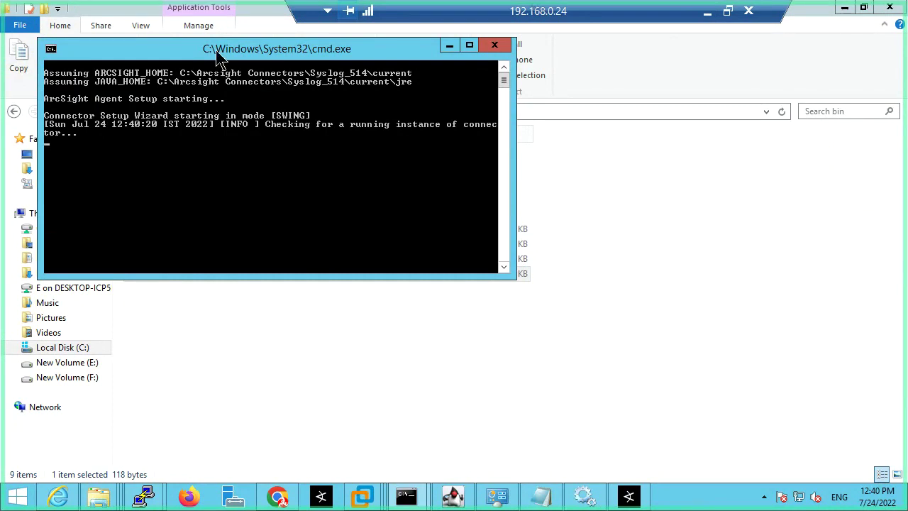
# Step: Choose Modify Connector, then Add, modify, or remove destinations
pyautogui.moveTo(219, 55); pyautogui.dragTo(412, 138)
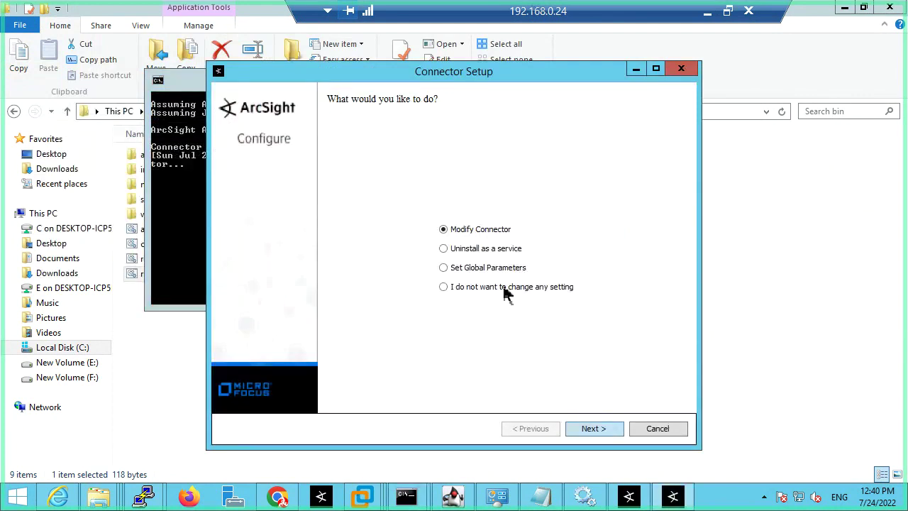
pyautogui.click(594, 428)
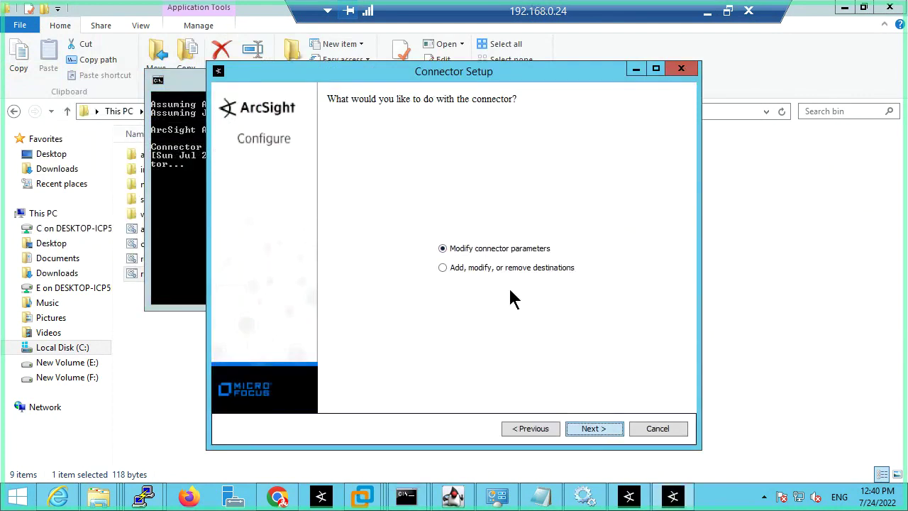
pyautogui.click(488, 268)
# Step: Add a new destination of type ArcSight Logger SmartMessage (encrypted)
pyautogui.click(600, 429)
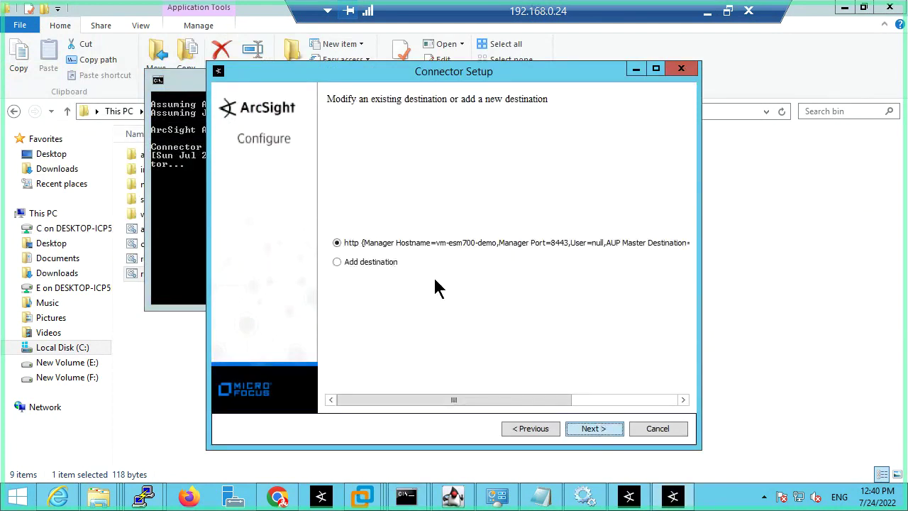
pyautogui.click(366, 263)
pyautogui.click(612, 429)
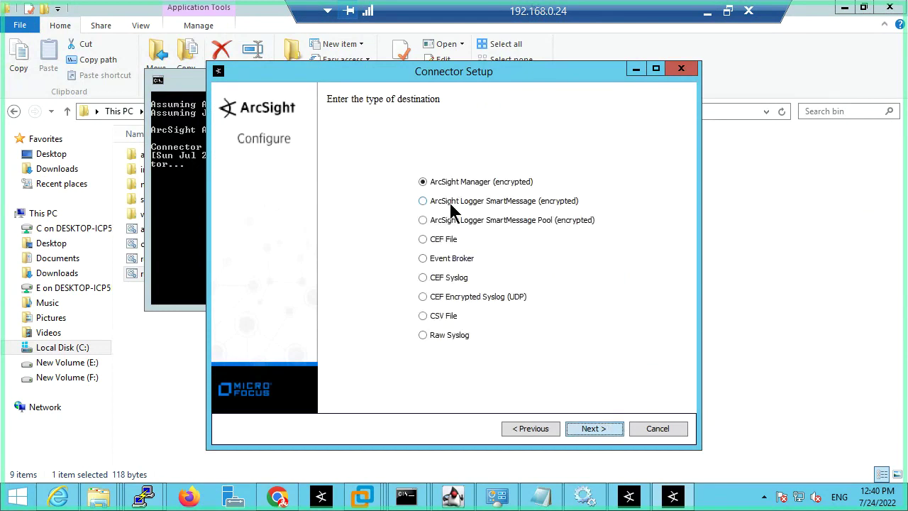
pyautogui.click(461, 201)
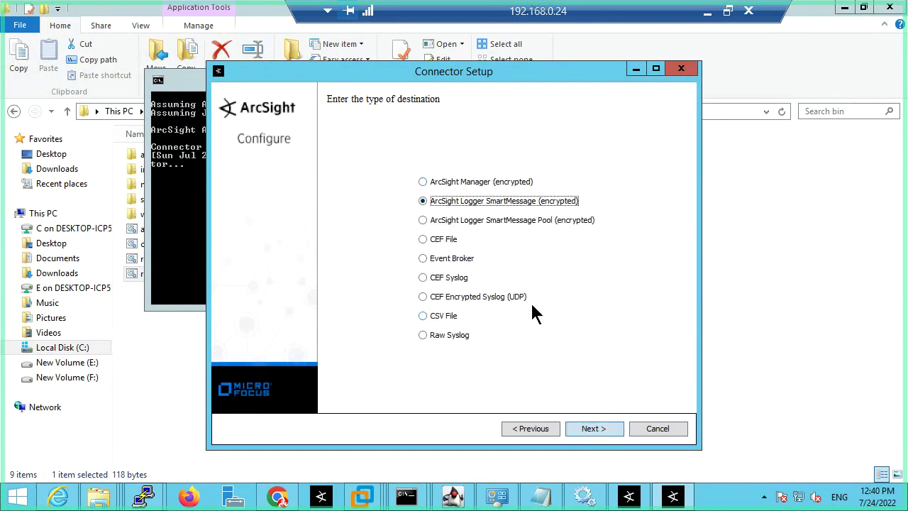
pyautogui.click(596, 426)
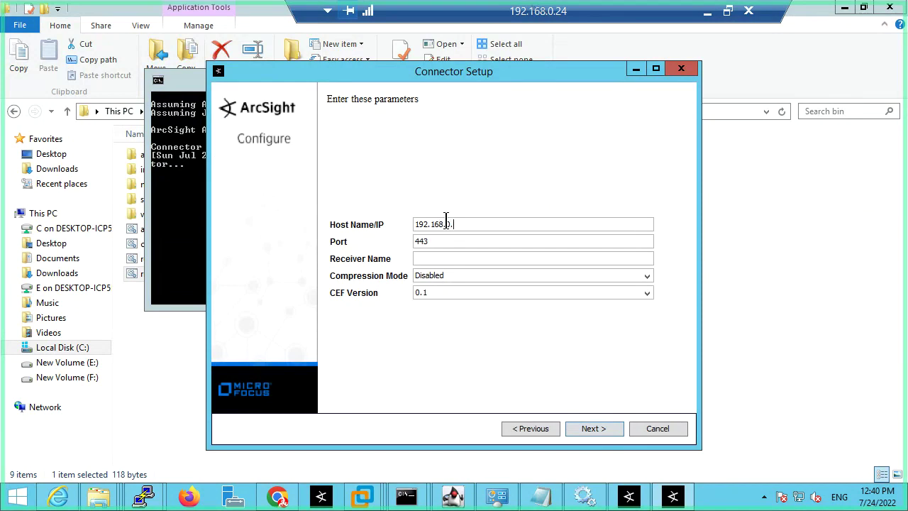
# Step: Enter host 192.168.0.119 with port 443 and bring up the Logger sign-in page
pyautogui.write('119')
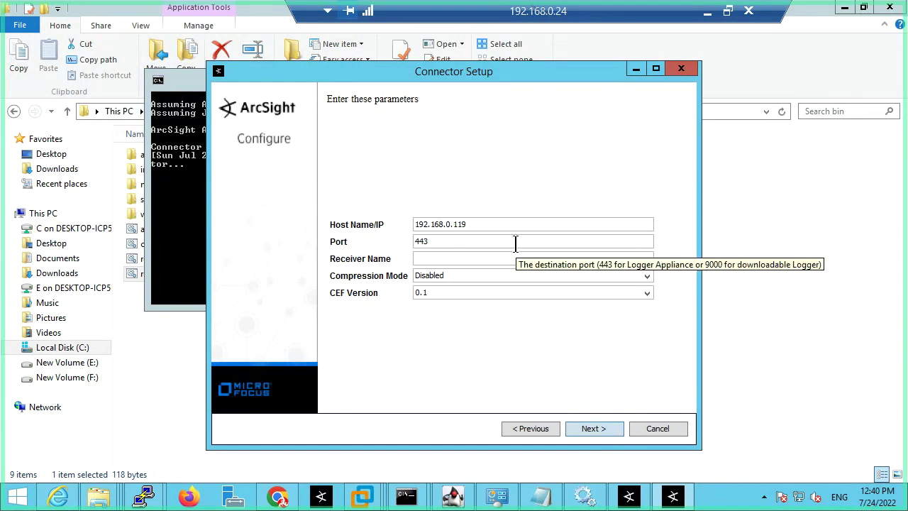
pyautogui.click(448, 257)
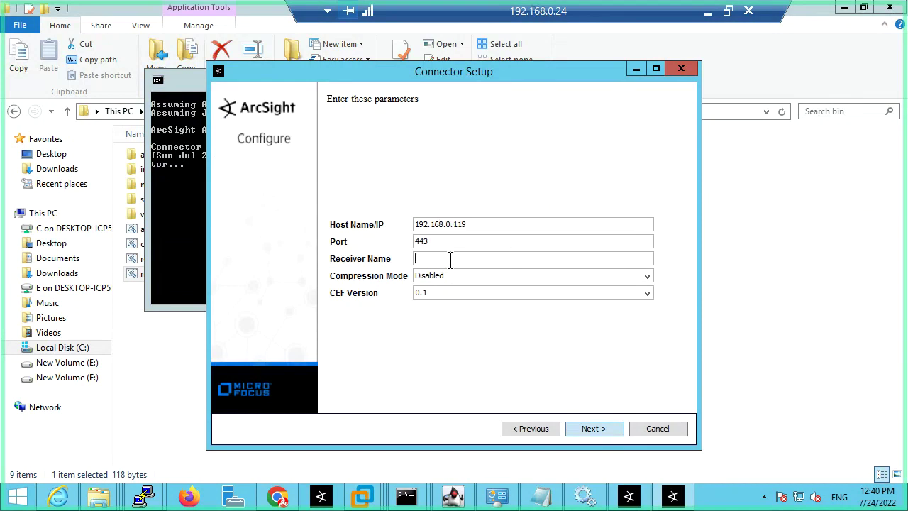
pyautogui.click(278, 496)
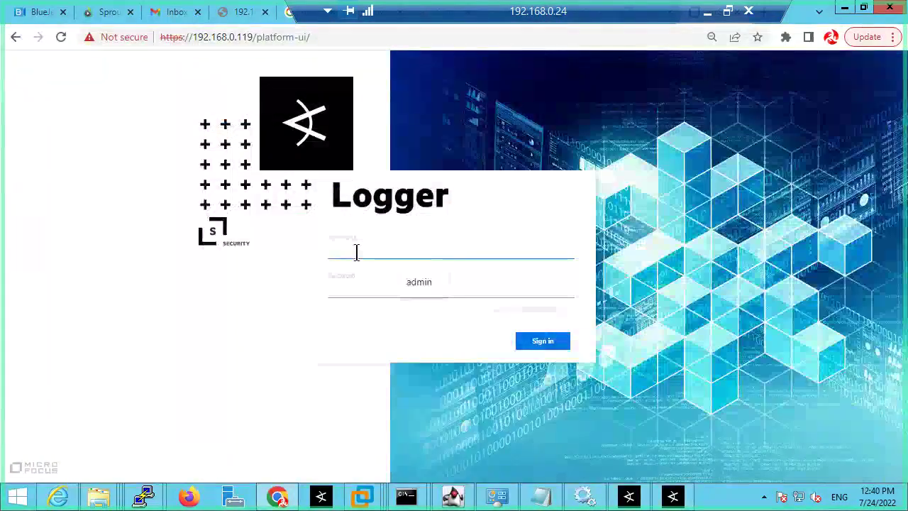
# Step: Sign in to the Logger web console with the administrator username and password
pyautogui.write('admin')
pyautogui.press('Tab')
pyautogui.write('pa')
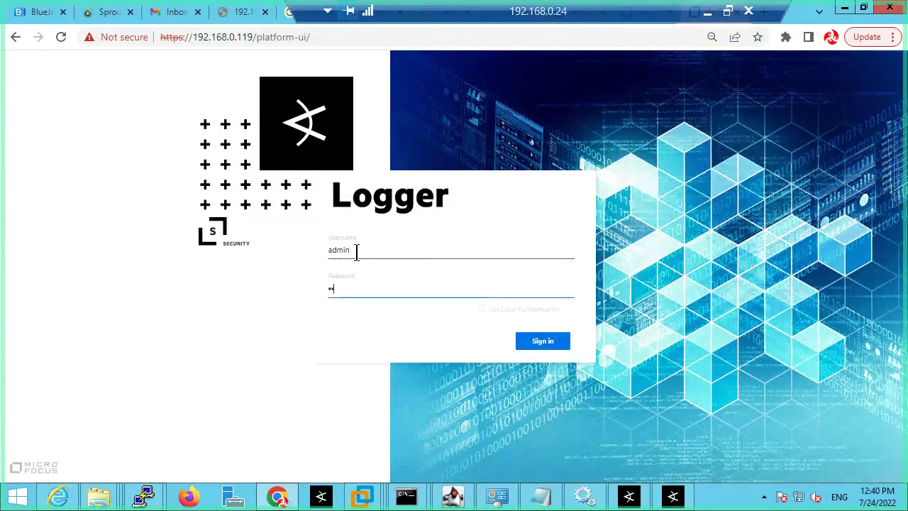
pyautogui.write('ssword')
pyautogui.press('Return')
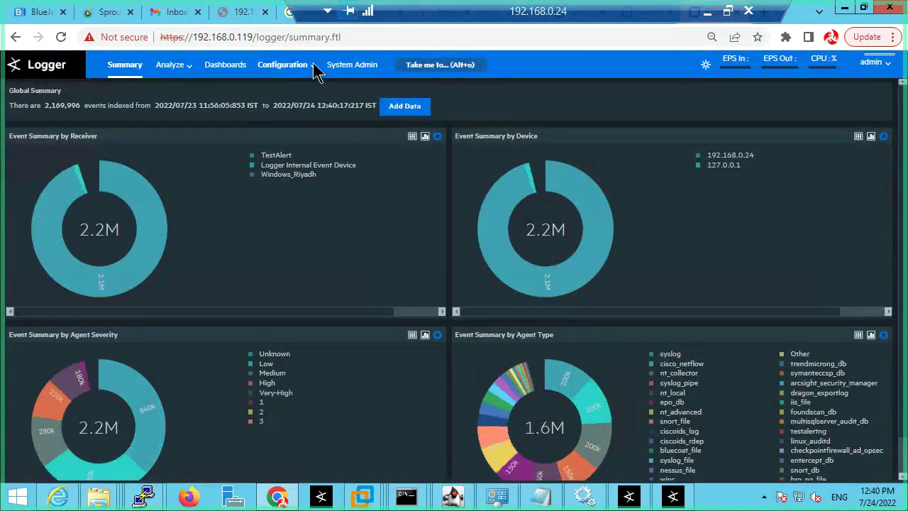
# Step: Add a SmartMessage receiver named Syslog_514_Riyadh under Configuration > Receivers, copying its name
pyautogui.click(313, 63)
pyautogui.click(402, 167)
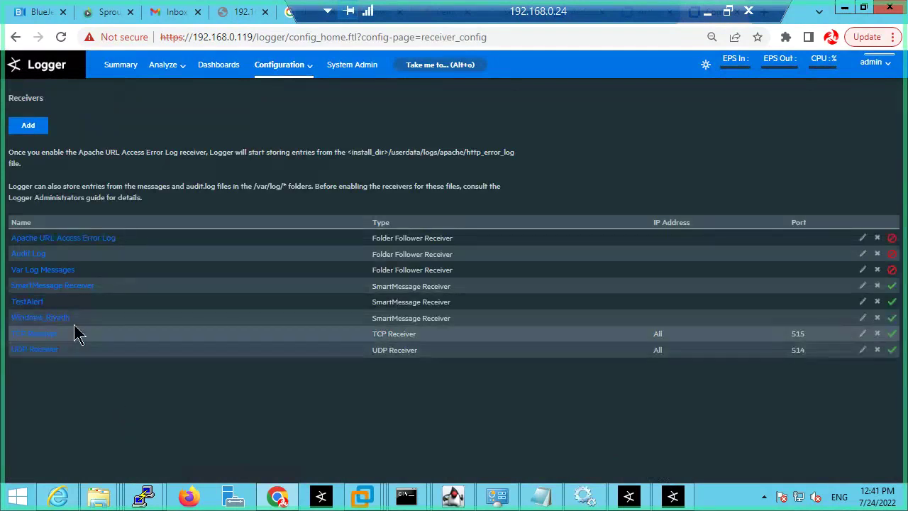
pyautogui.click(39, 130)
pyautogui.click(126, 131)
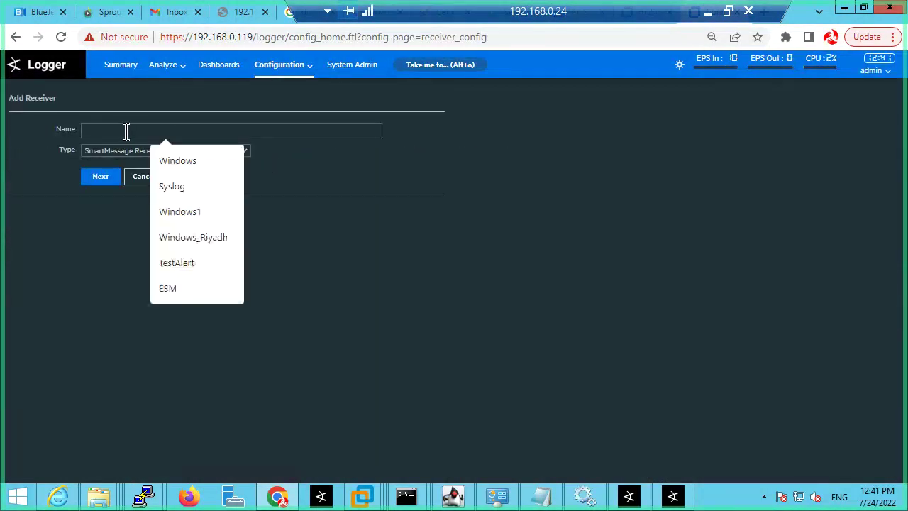
pyautogui.write('slog')
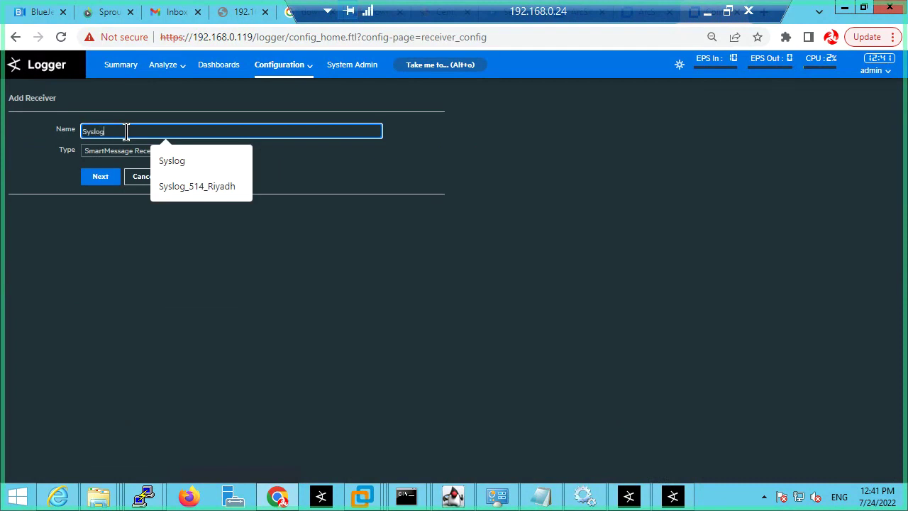
pyautogui.write('yslog_51')
pyautogui.write('4_Riyadh')
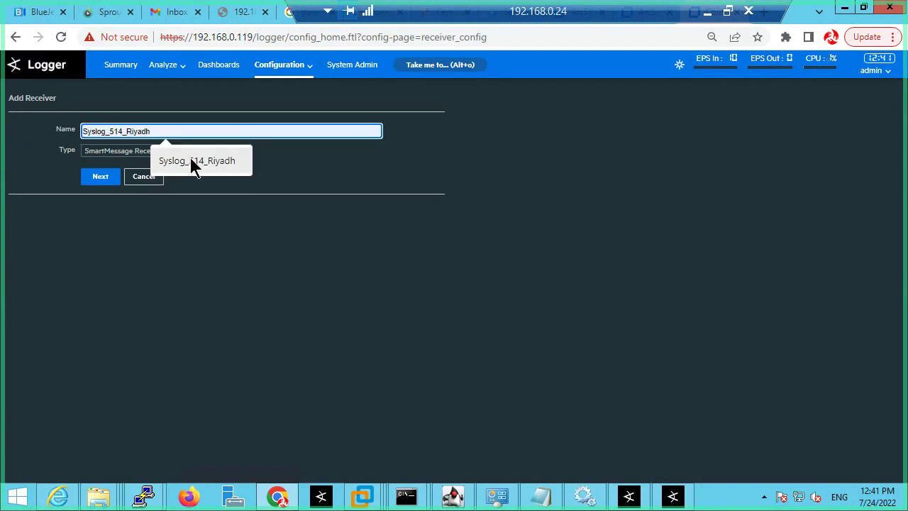
pyautogui.click(190, 160)
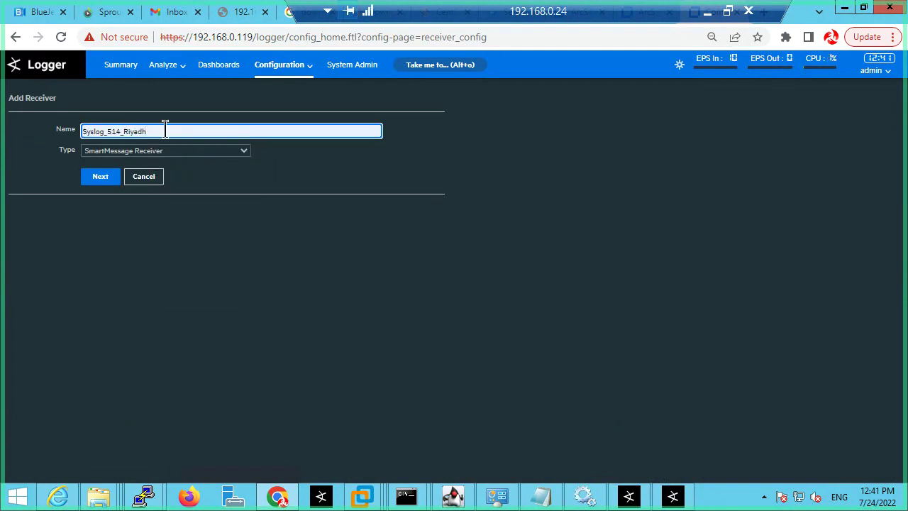
pyautogui.moveTo(165, 131); pyautogui.dragTo(25, 140)
pyautogui.hotkey('ctrl', 'c')
pyautogui.click(102, 180)
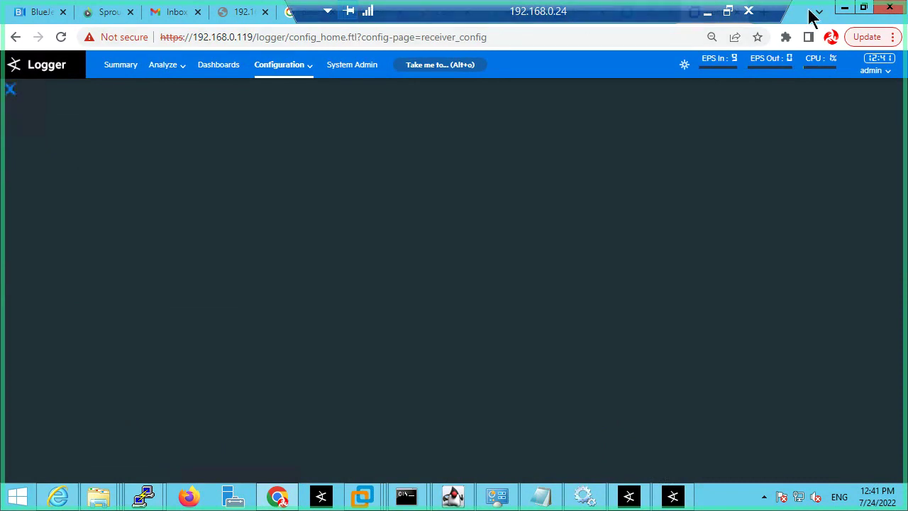
pyautogui.click(844, 10)
# Step: Paste Syslog_514_Riyadh as Receiver Name, accept importing the Logger certificate, and view Logger's receiver page
pyautogui.click(458, 259)
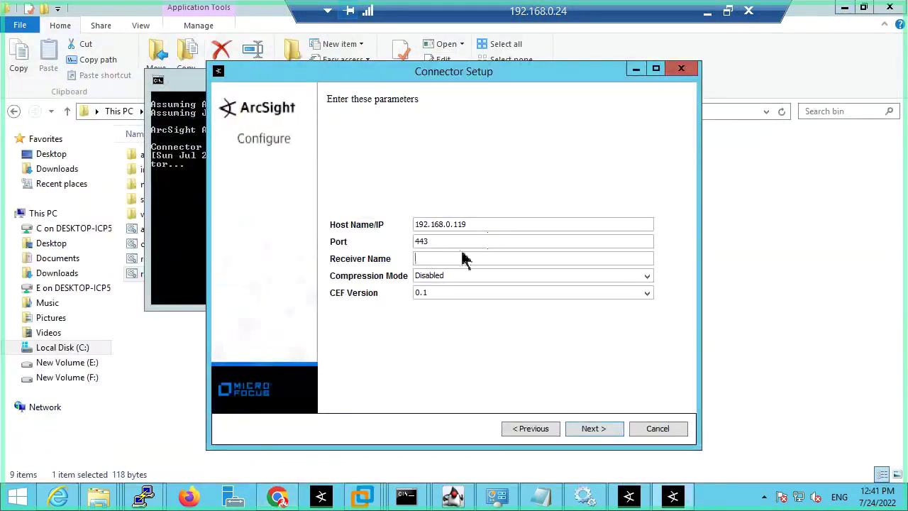
pyautogui.hotkey('ctrl', 'v')
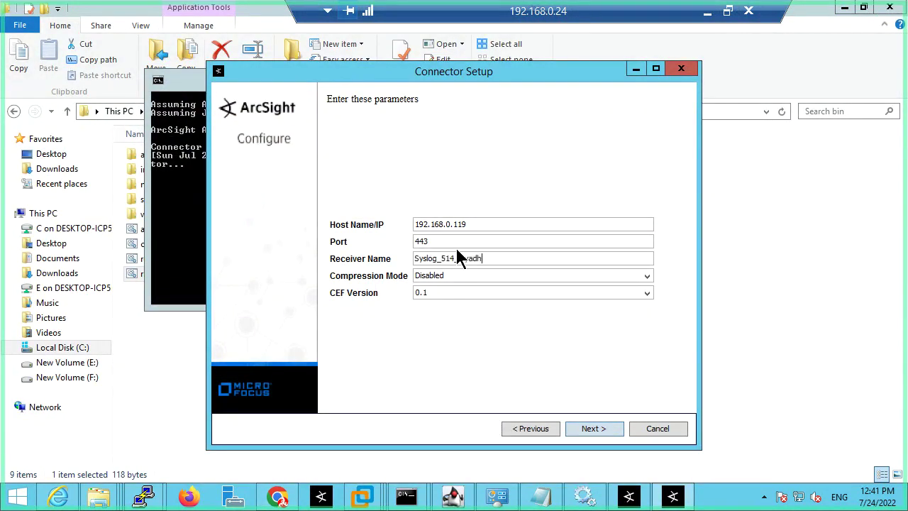
pyautogui.click(603, 429)
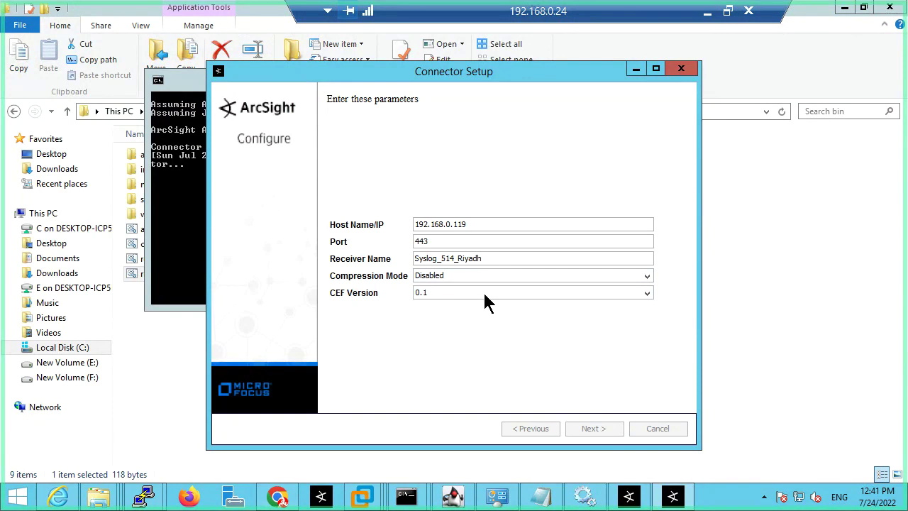
pyautogui.click(586, 430)
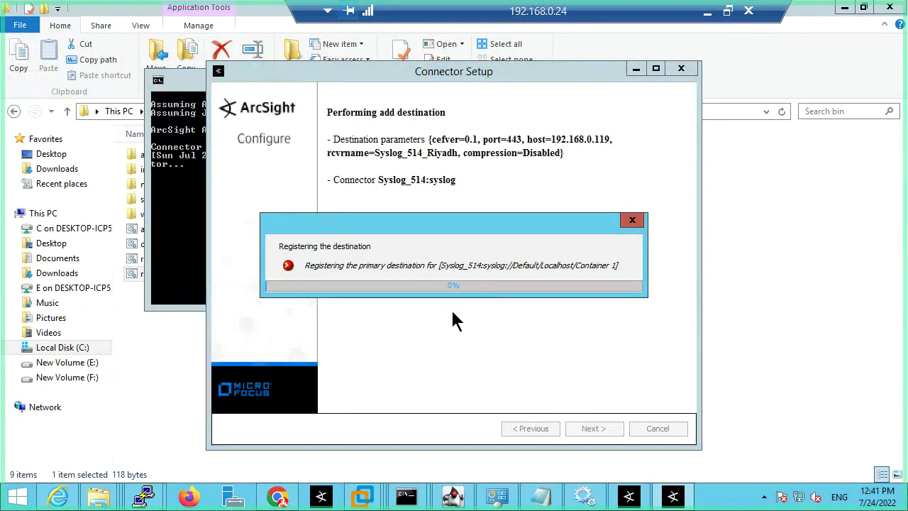
pyautogui.click(598, 430)
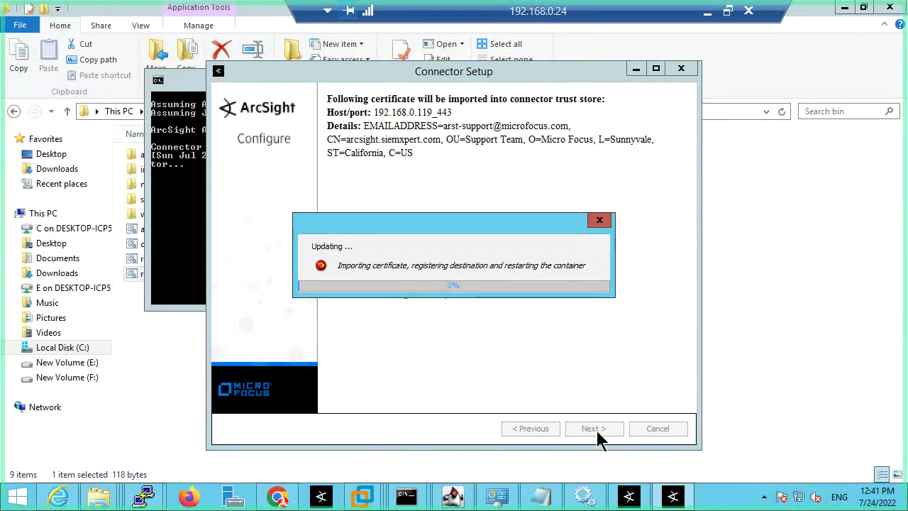
pyautogui.click(278, 495)
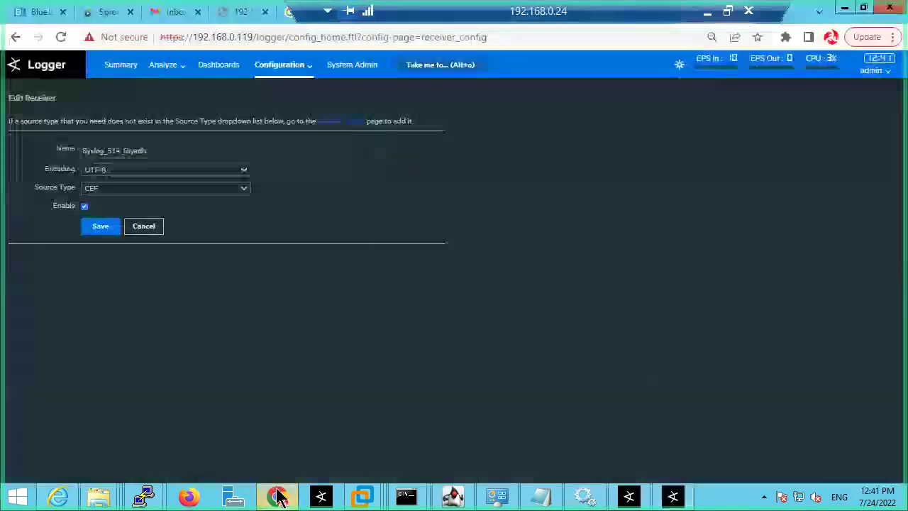
# Step: Open and reload Logger's Summary page, then bring Connector Setup back
pyautogui.click(121, 66)
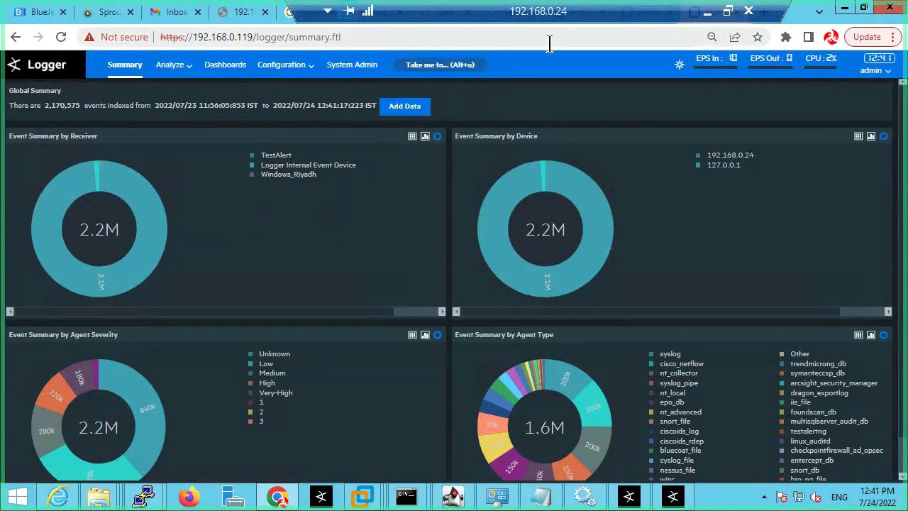
pyautogui.click(355, 37)
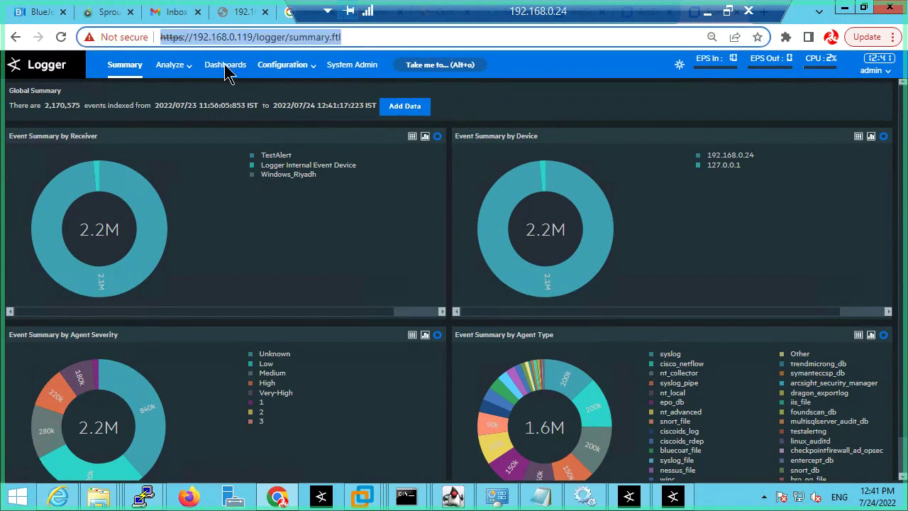
pyautogui.click(139, 74)
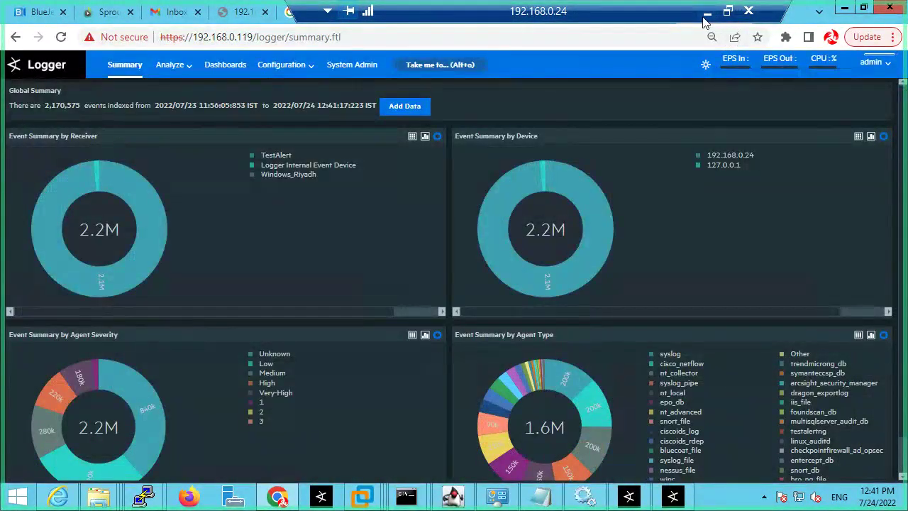
pyautogui.click(681, 498)
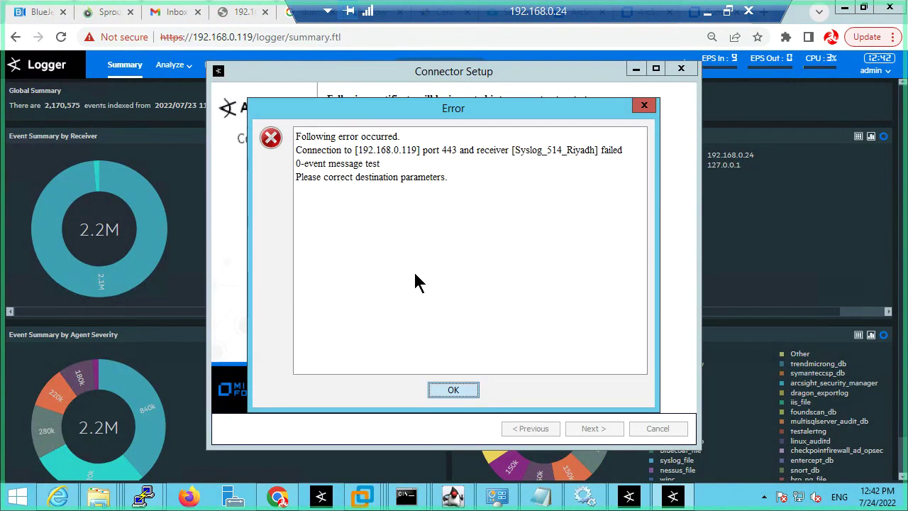
# Step: Dismiss the connection-test error and minimize Connector Setup
pyautogui.click(452, 392)
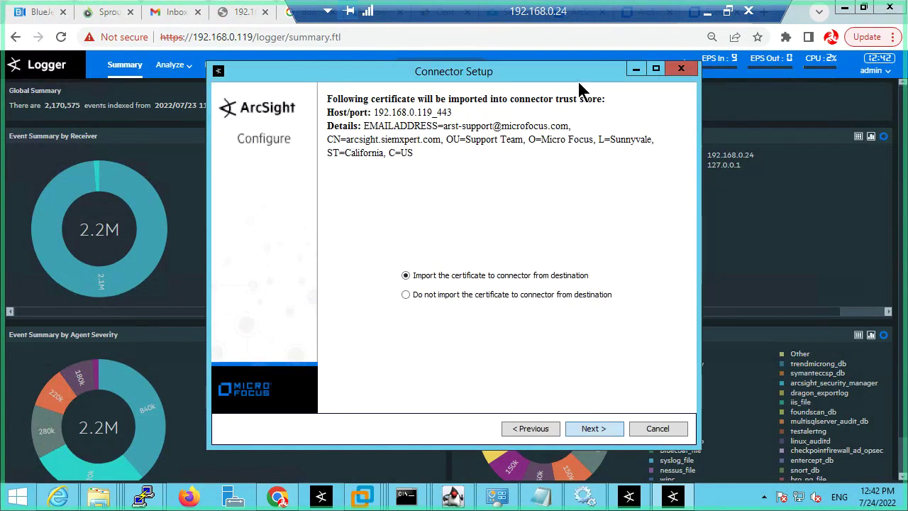
pyautogui.click(636, 69)
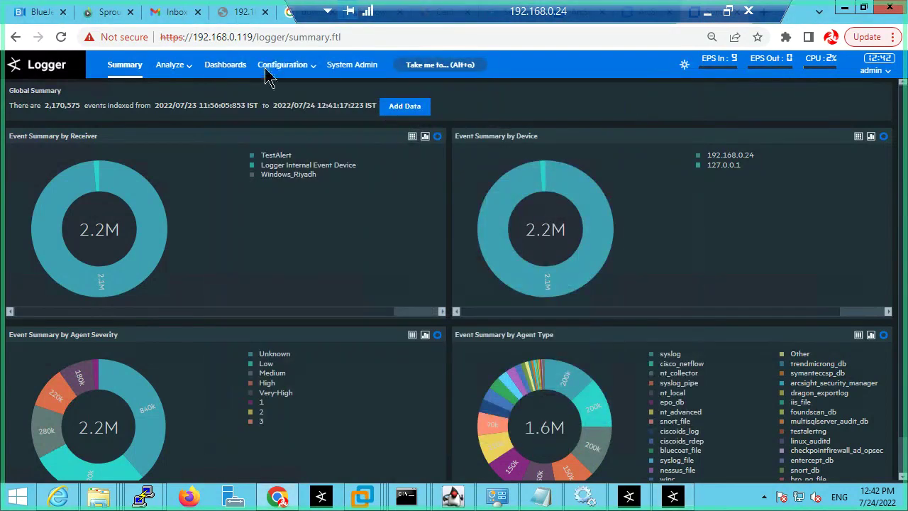
# Step: Enable the Syslog_514_Riyadh receiver in Logger's Configuration > Receivers list
pyautogui.click(298, 76)
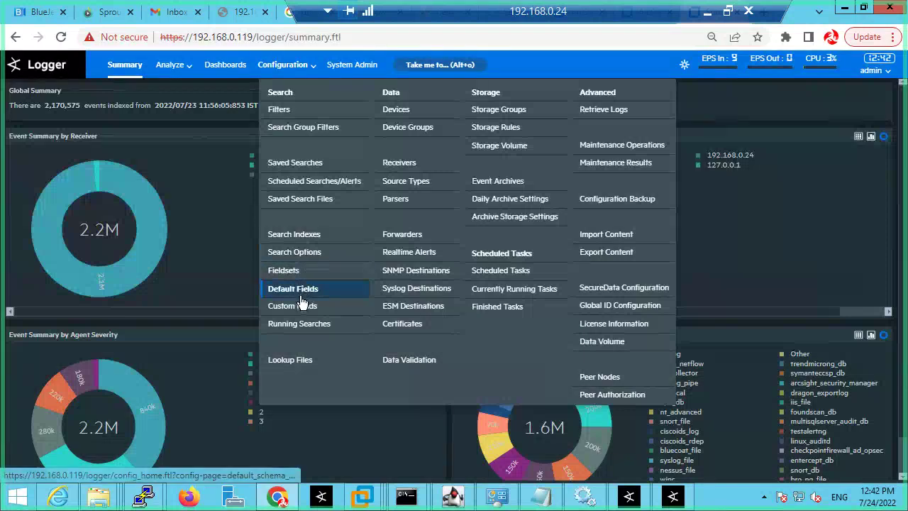
pyautogui.click(399, 163)
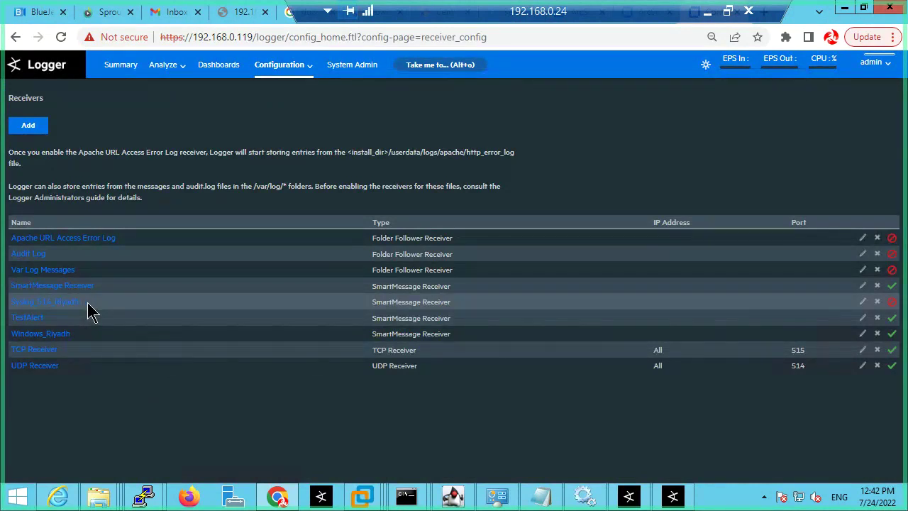
pyautogui.moveTo(87, 303); pyautogui.dragTo(12, 303)
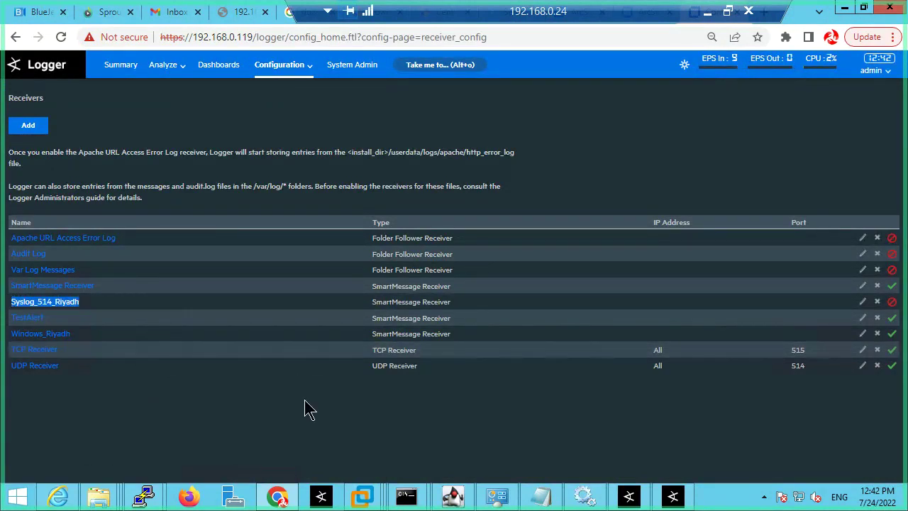
pyautogui.click(231, 410)
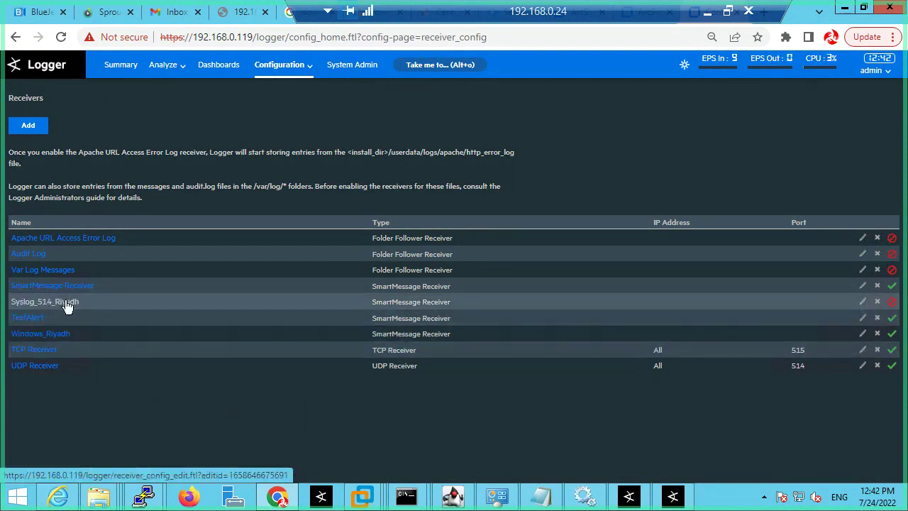
pyautogui.click(892, 303)
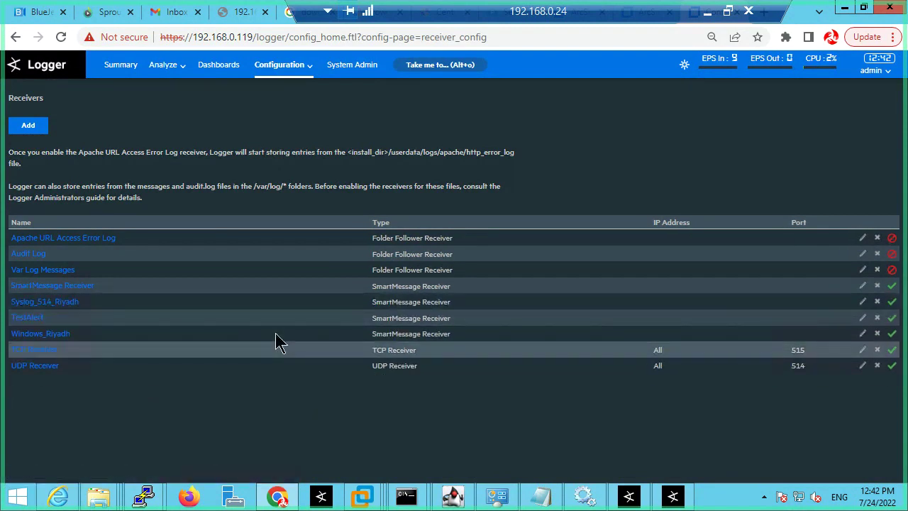
# Step: Dismiss the null error and resubmit Logger destination 192.168.0.119:443 with receiver Syslog_514_Riyadh
pyautogui.click(673, 497)
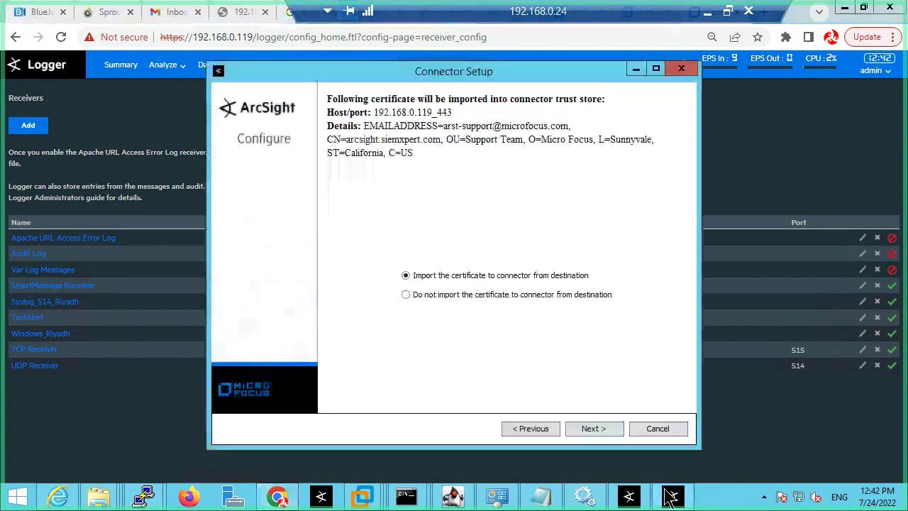
pyautogui.click(594, 428)
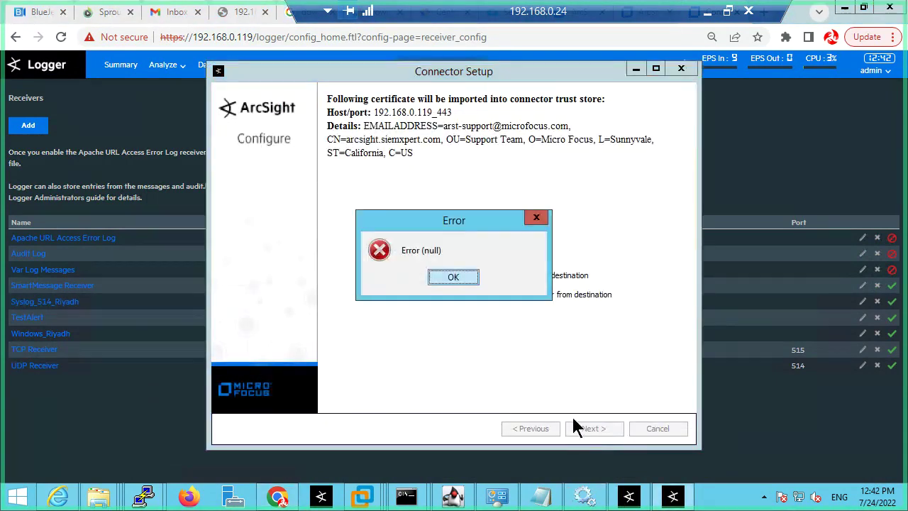
pyautogui.click(453, 277)
pyautogui.click(533, 424)
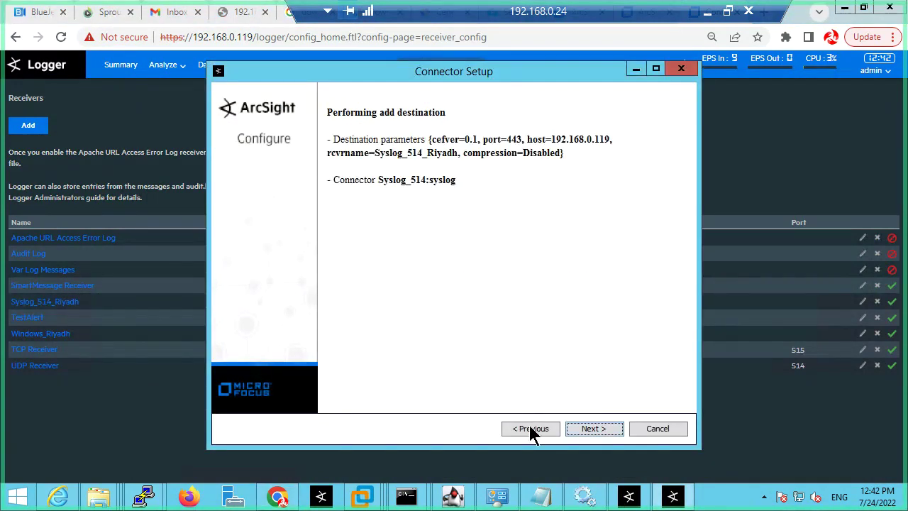
pyautogui.click(529, 428)
pyautogui.click(593, 429)
pyautogui.click(586, 426)
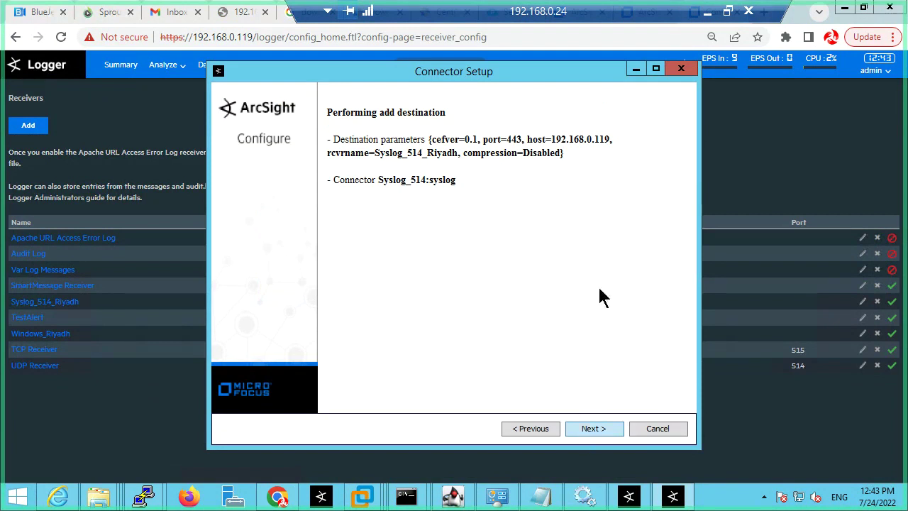
# Step: Complete the destination registration, pass the connectors-updated summary, and choose Exit
pyautogui.press('Return')
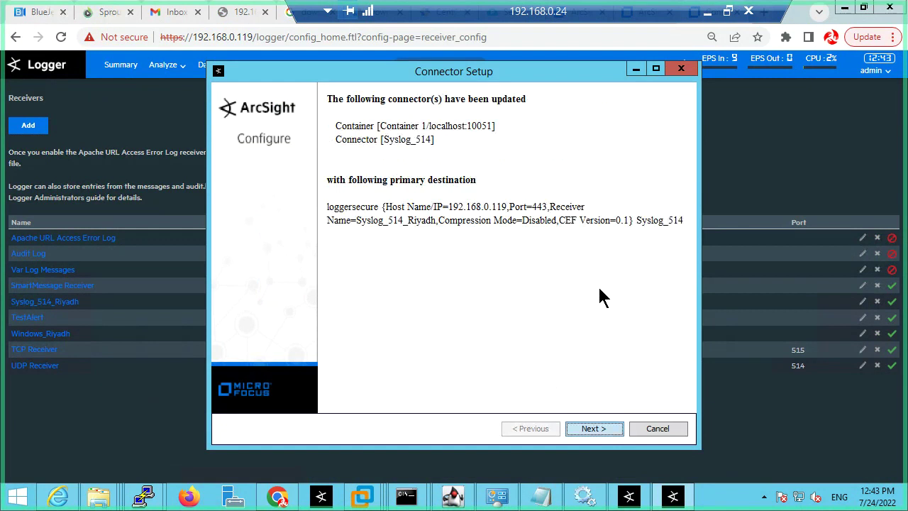
pyautogui.click(590, 430)
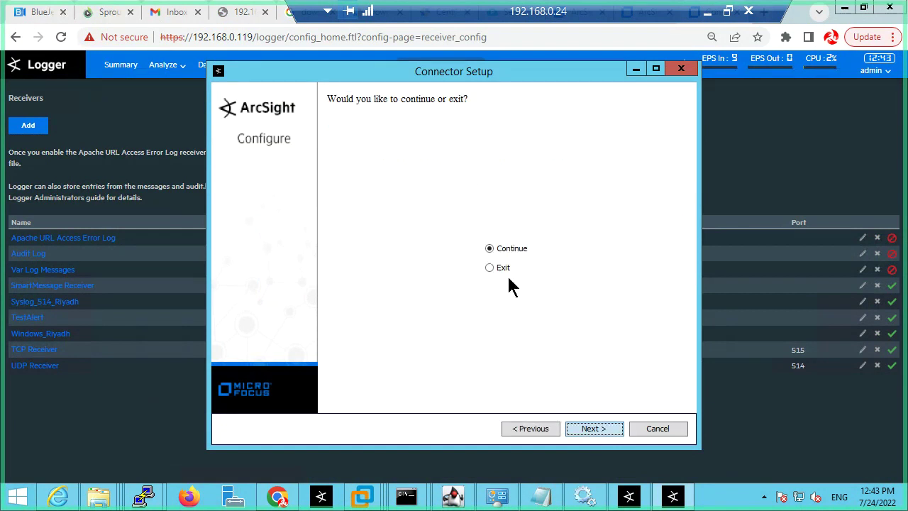
pyautogui.click(496, 269)
# Step: Exit setup, reload Logger's summary to 2,171,677 indexed events, then minimize Chrome to show the bin folder
pyautogui.click(601, 430)
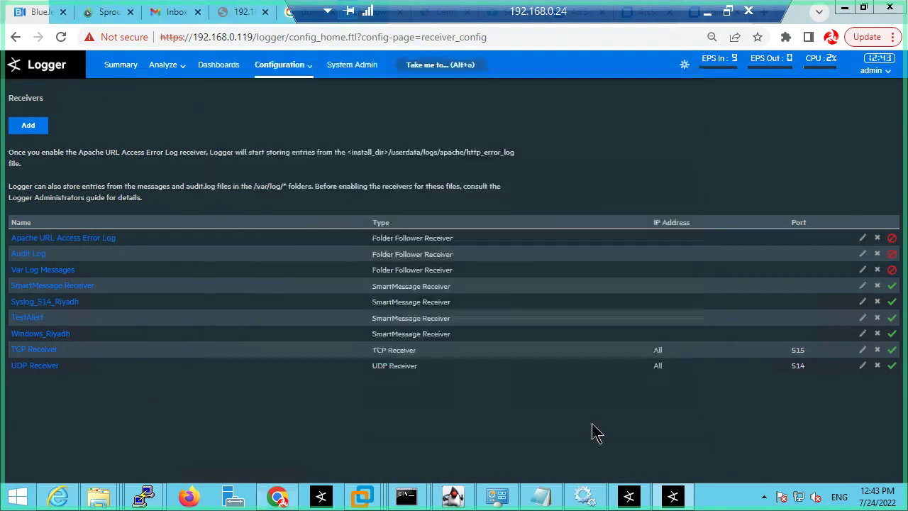
pyautogui.click(130, 74)
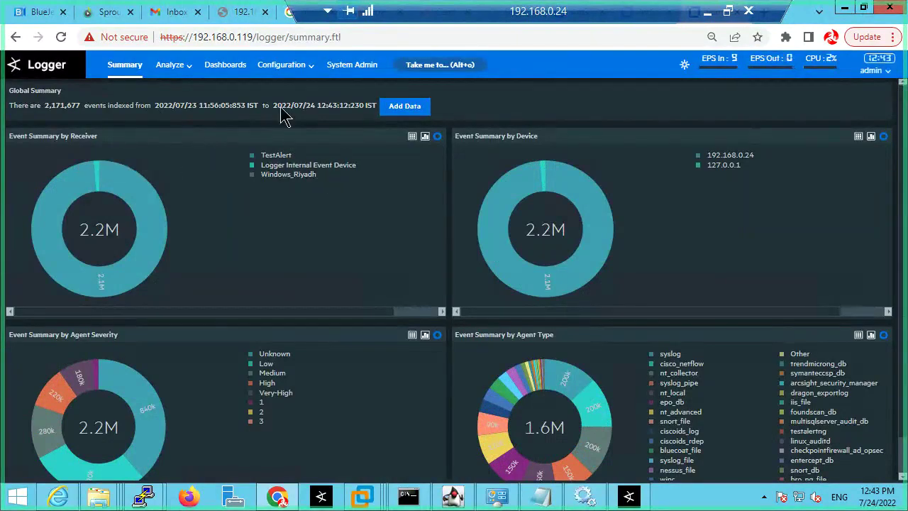
pyautogui.click(123, 71)
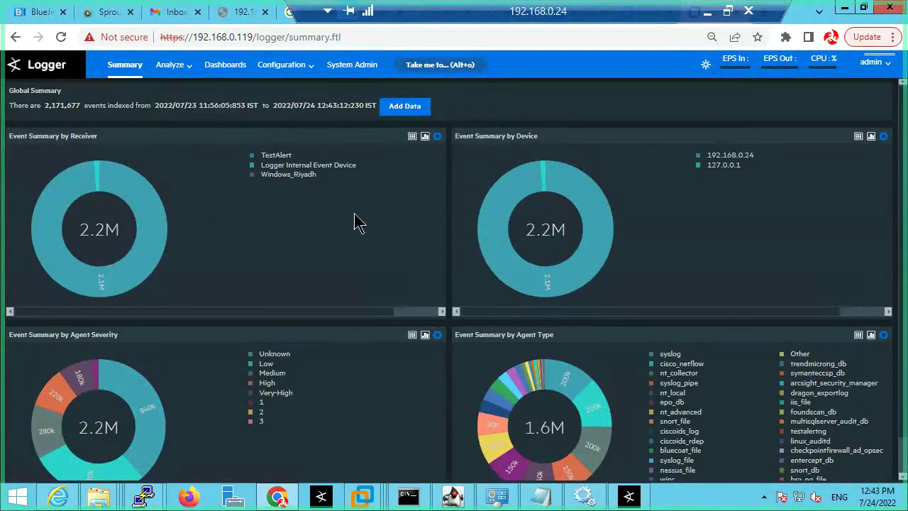
pyautogui.click(125, 69)
pyautogui.click(844, 8)
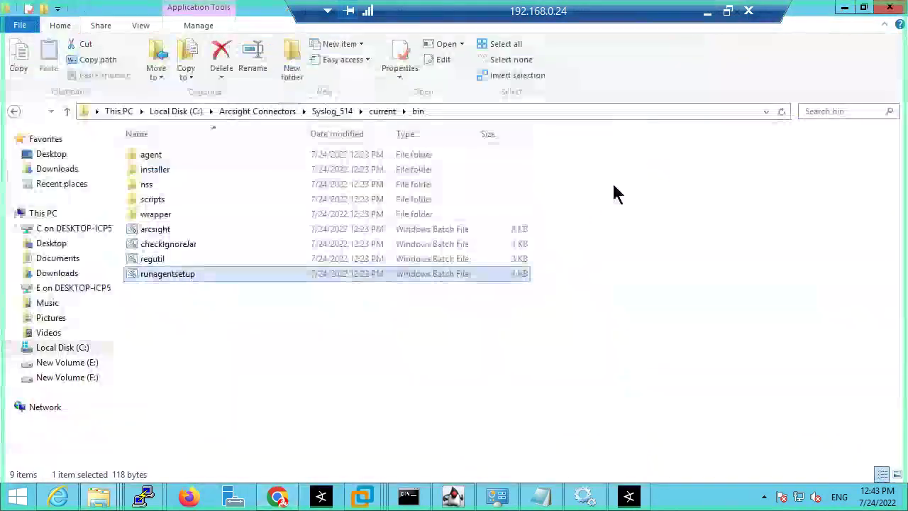